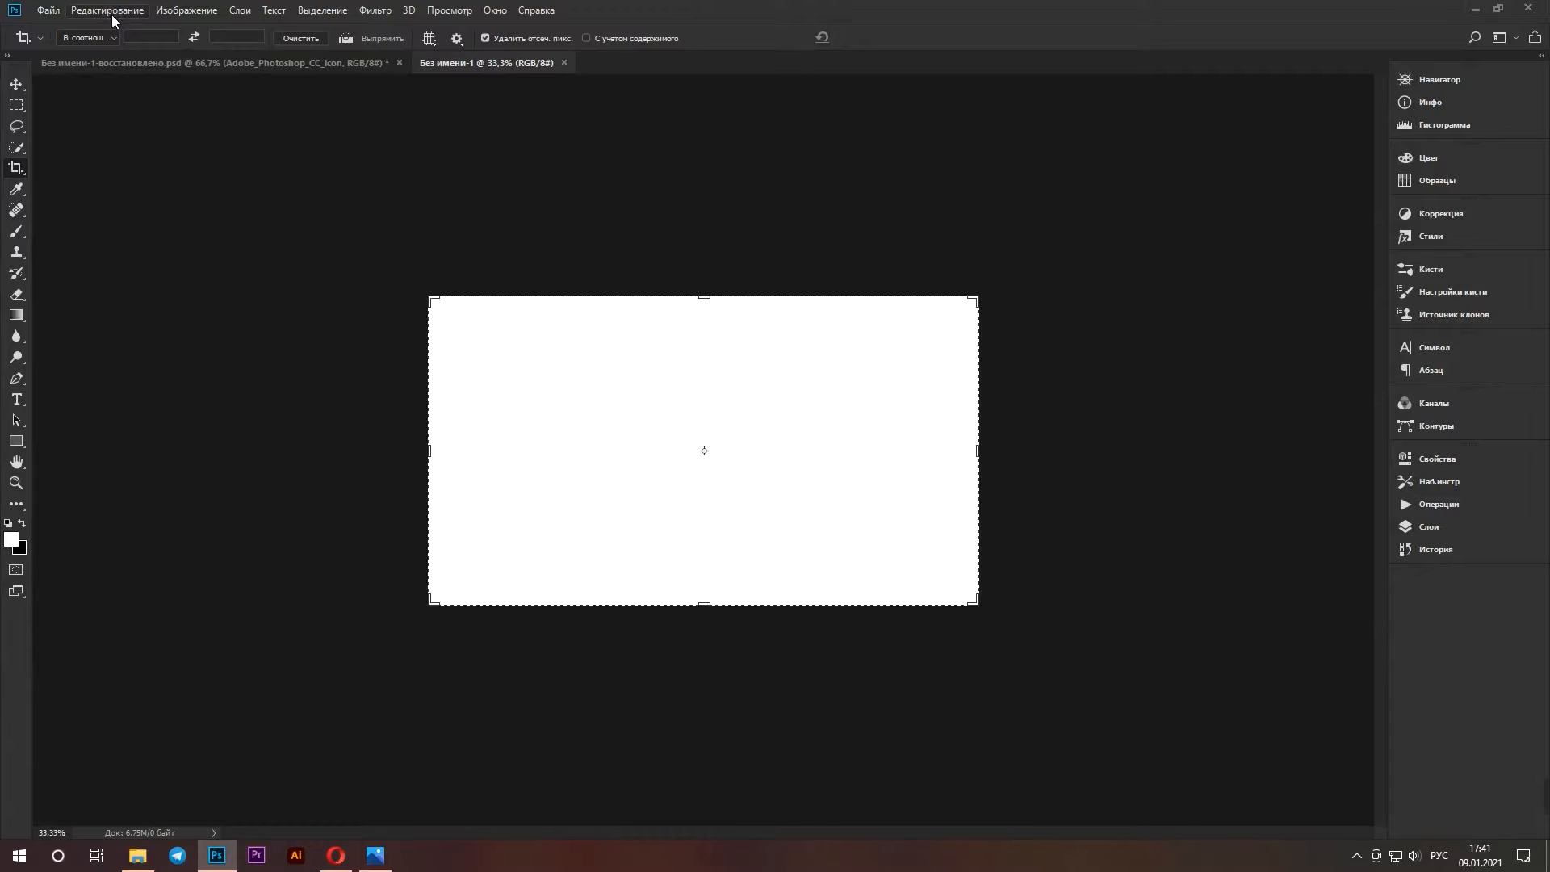
Resize the blank image to 2560 × 1440 pixels
left_click(107, 10)
mouse_move(186, 9)
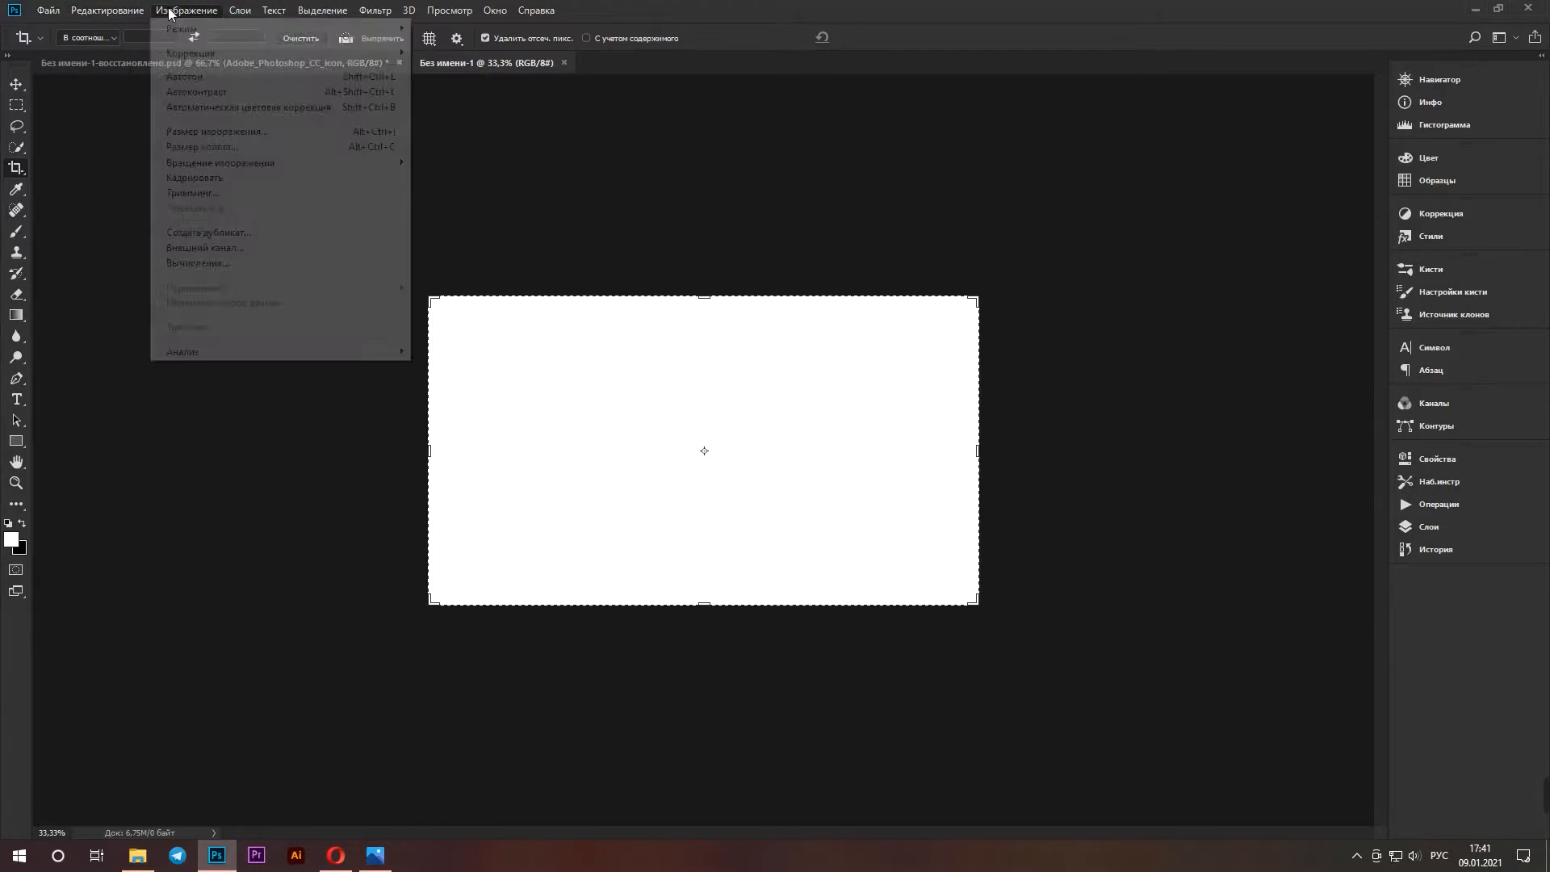
left_click(231, 130)
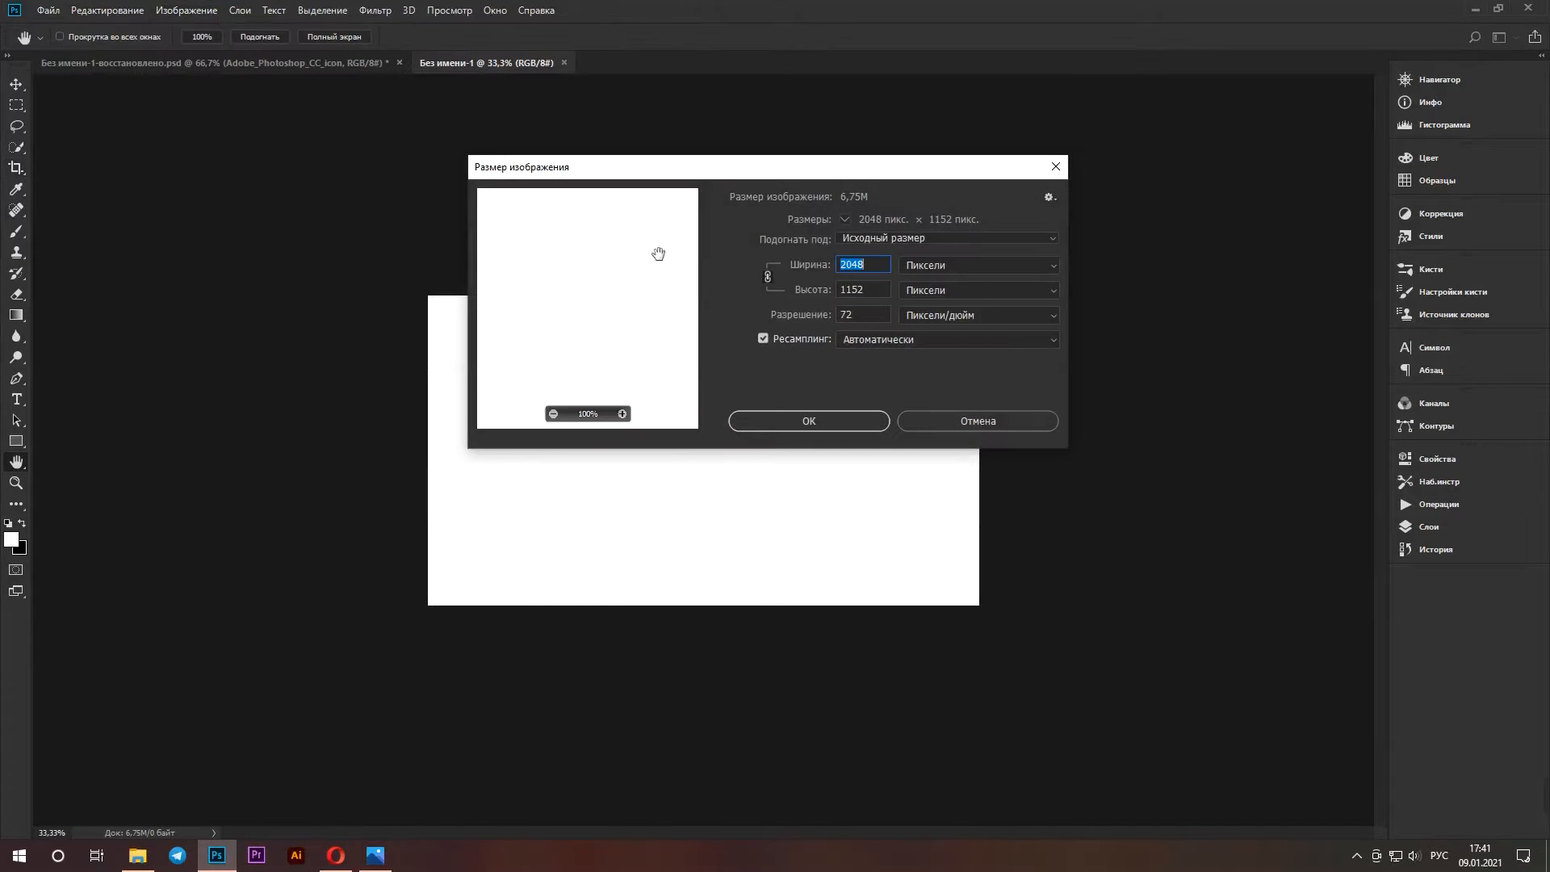
type("2560")
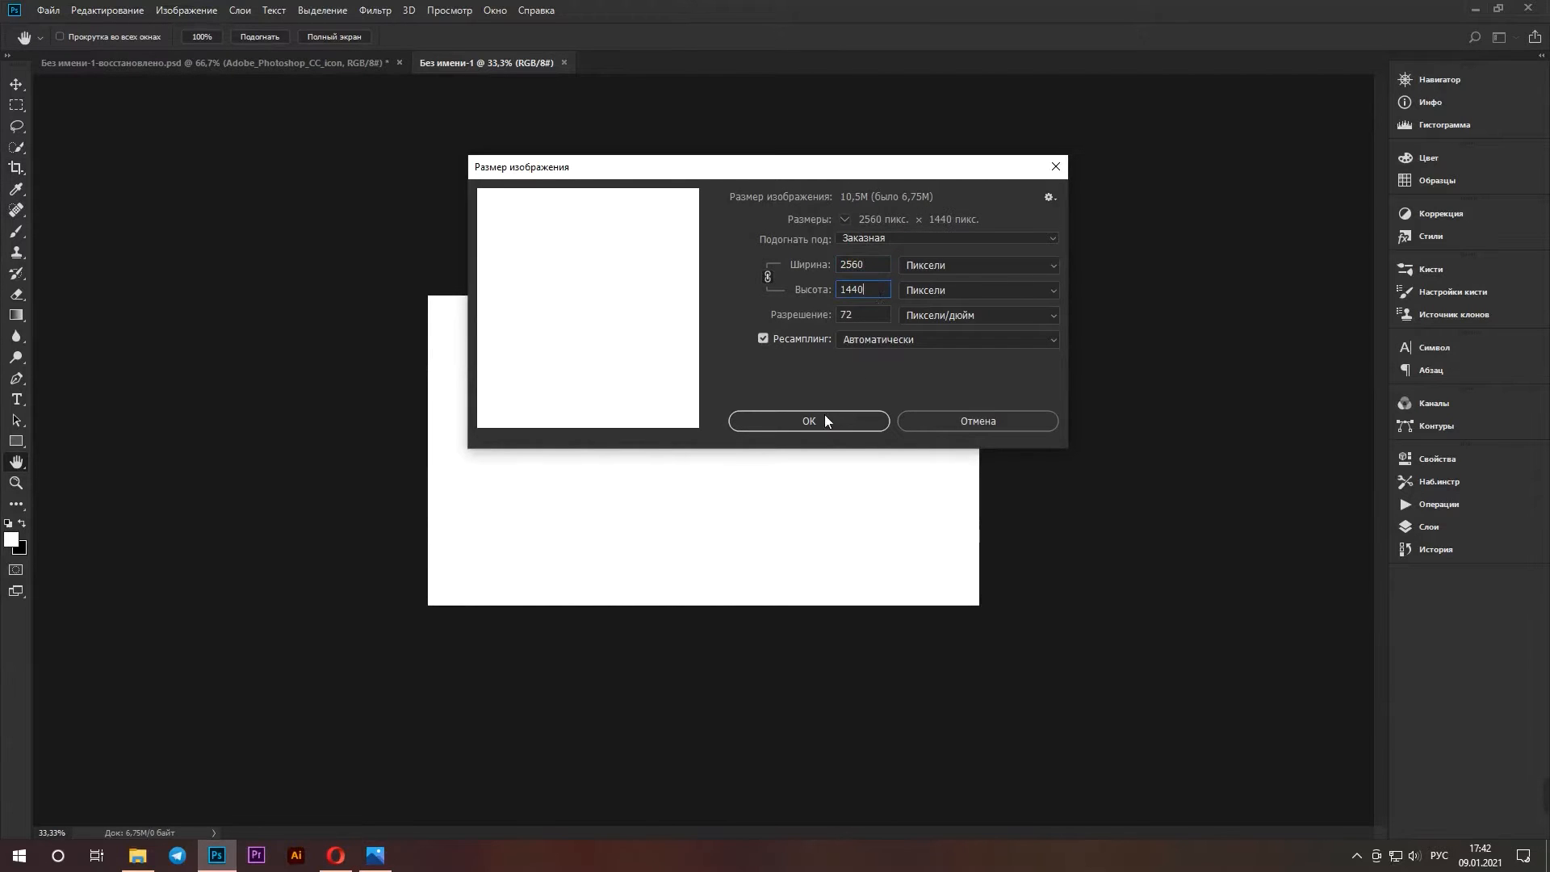
left_click(809, 421)
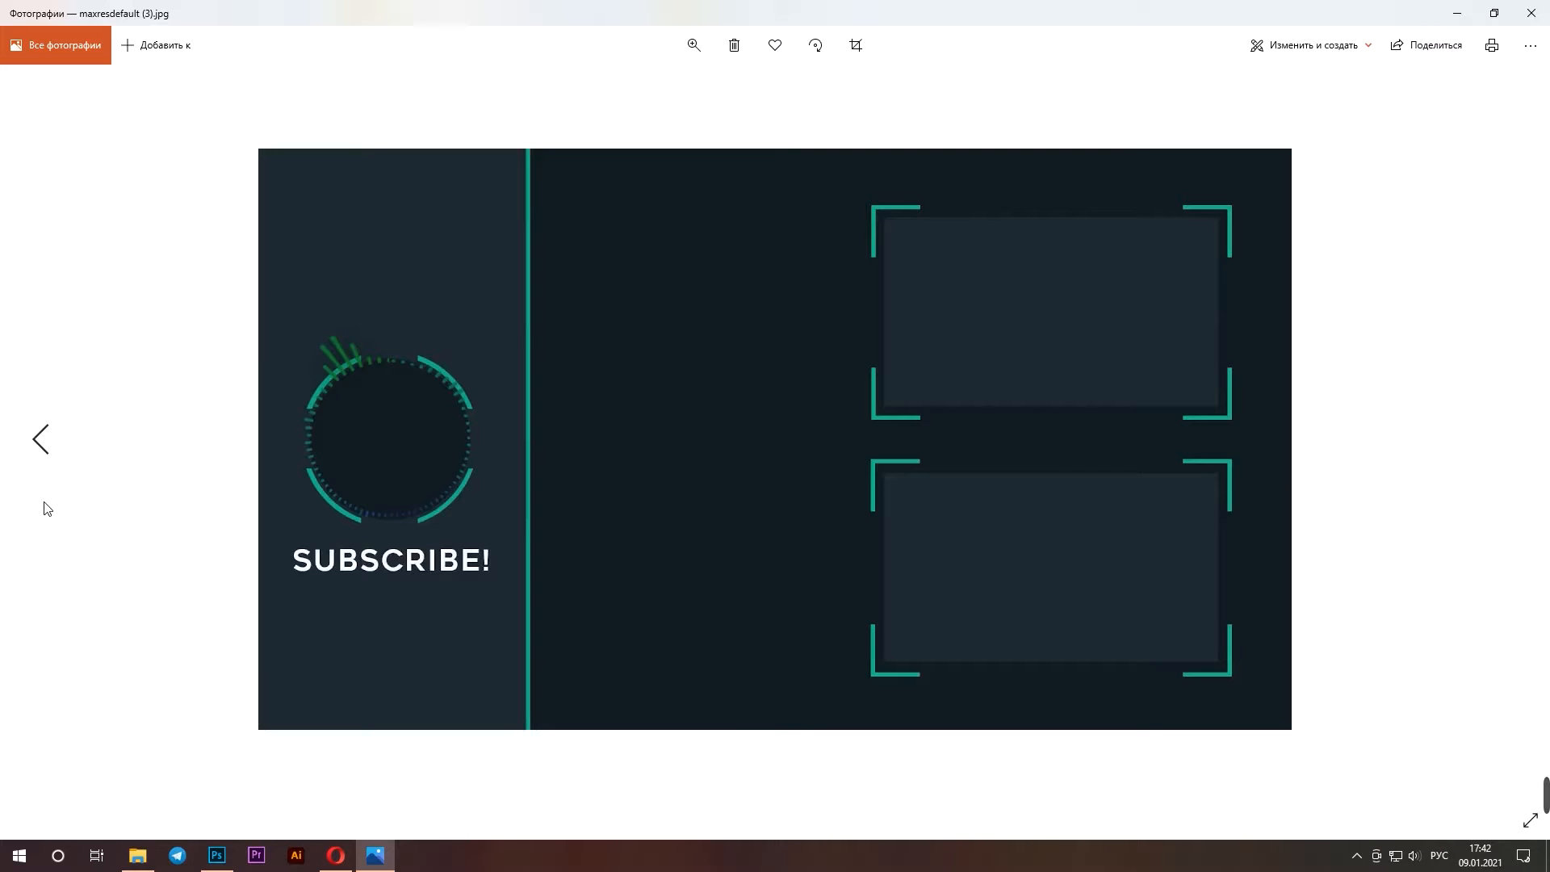
Look through the end-screen templates, subscribe buttons and neon pictures among the source images
scroll(47, 509, "down", 2)
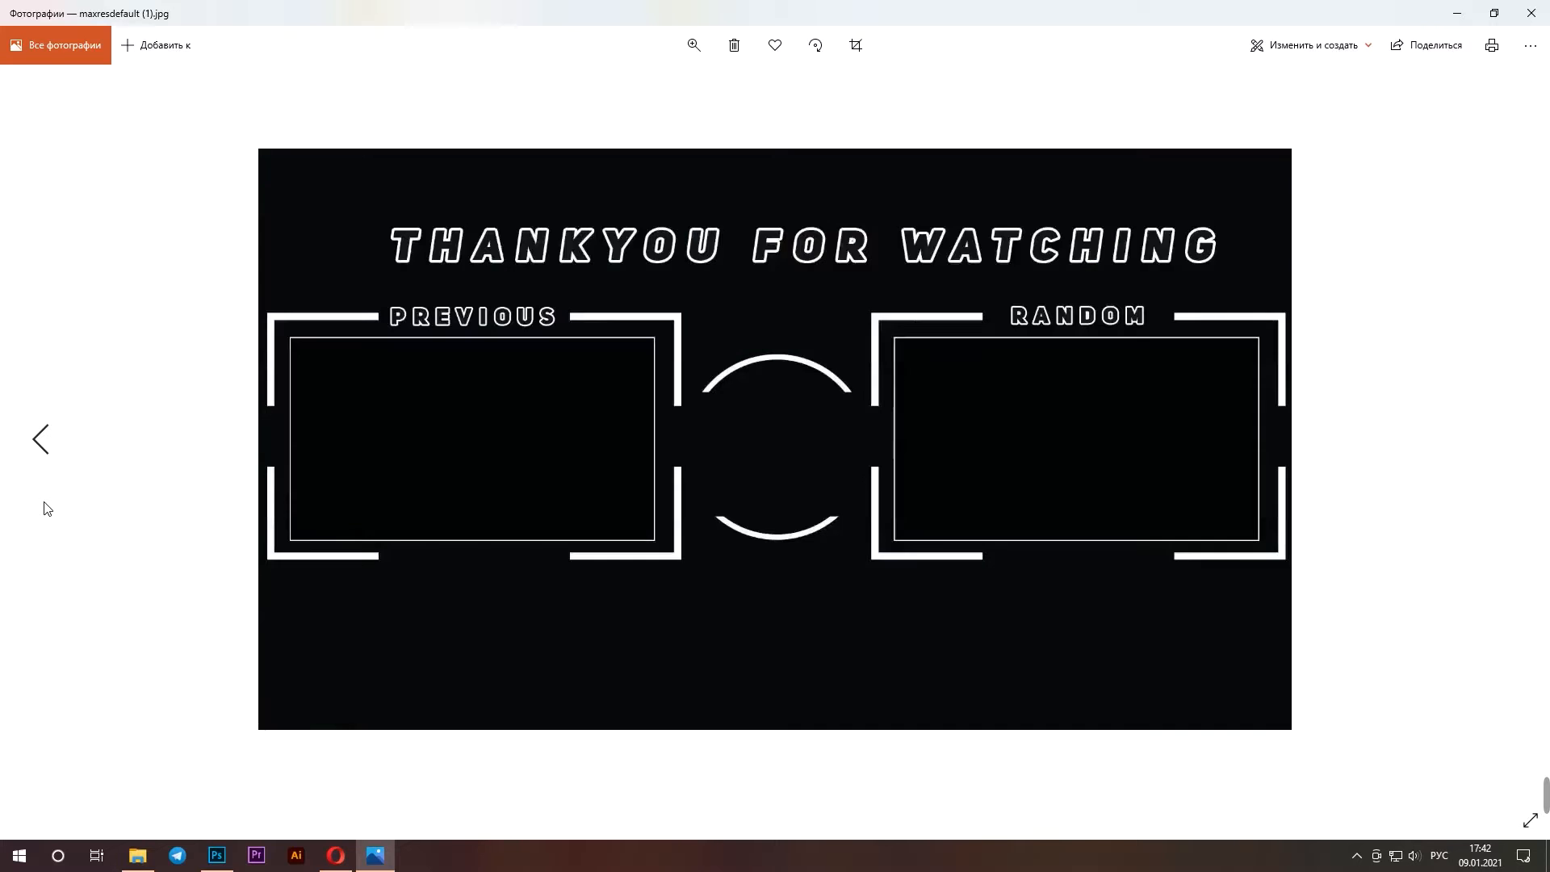
scroll(47, 508, "down", 1)
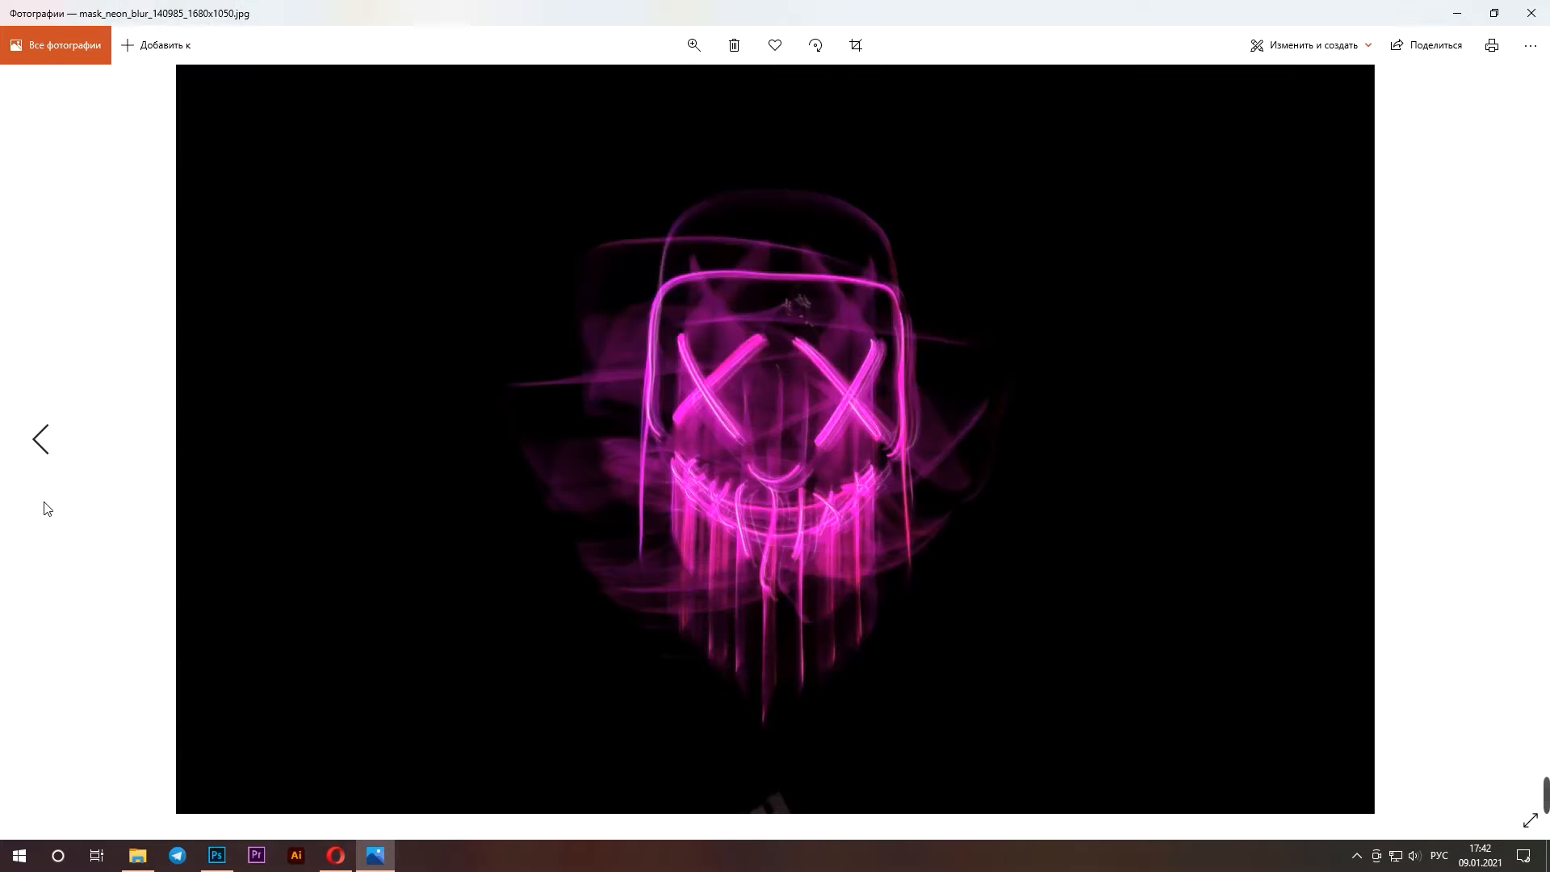
scroll(47, 508, "down", 1)
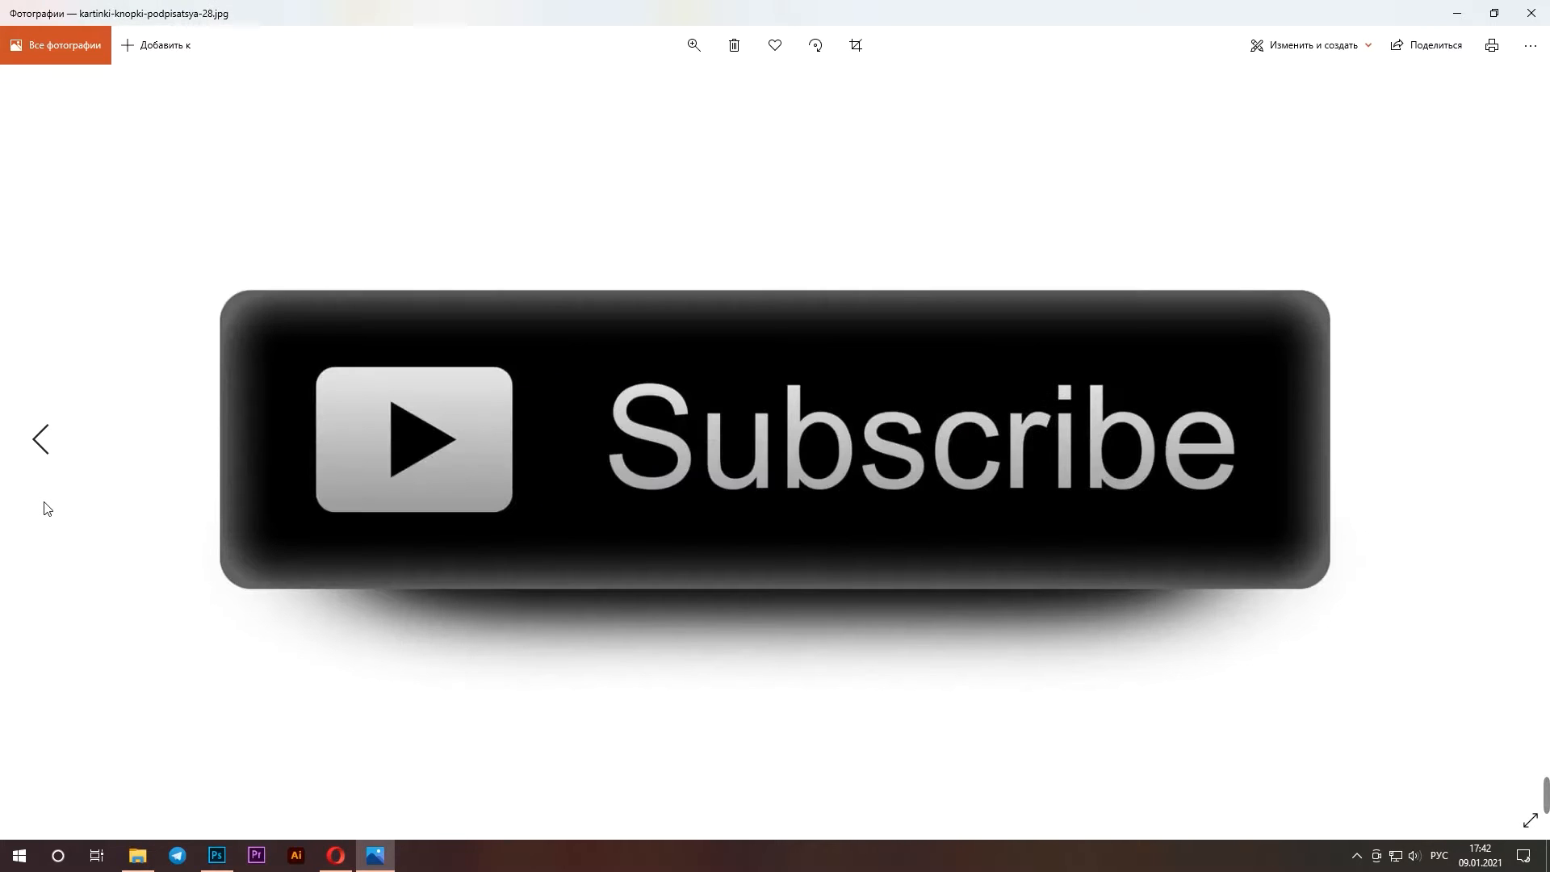
scroll(47, 509, "down", 1)
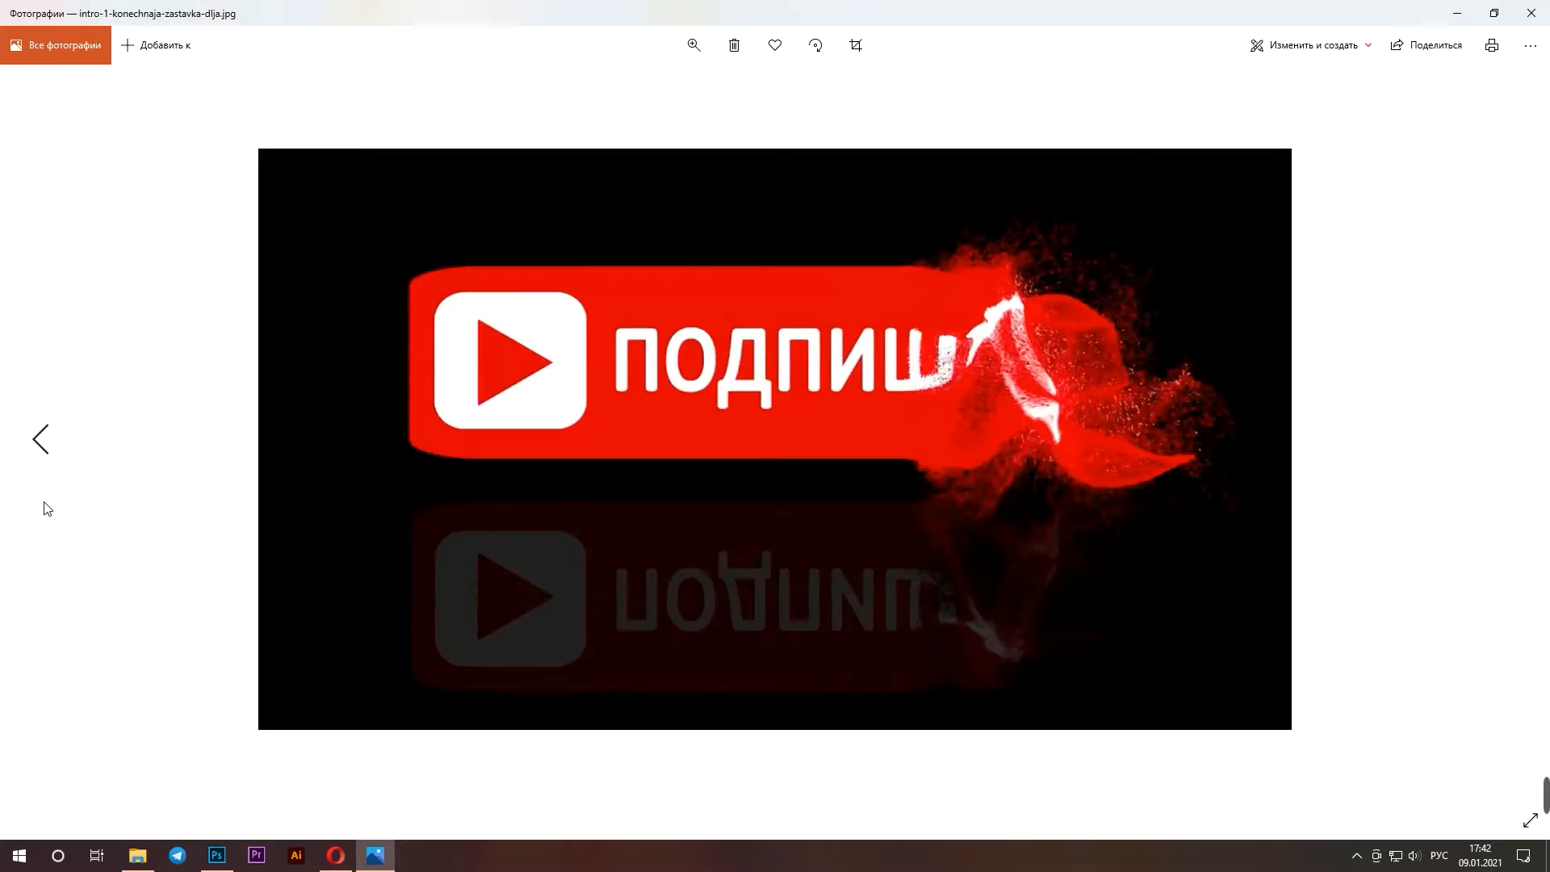
scroll(47, 509, "down", 1)
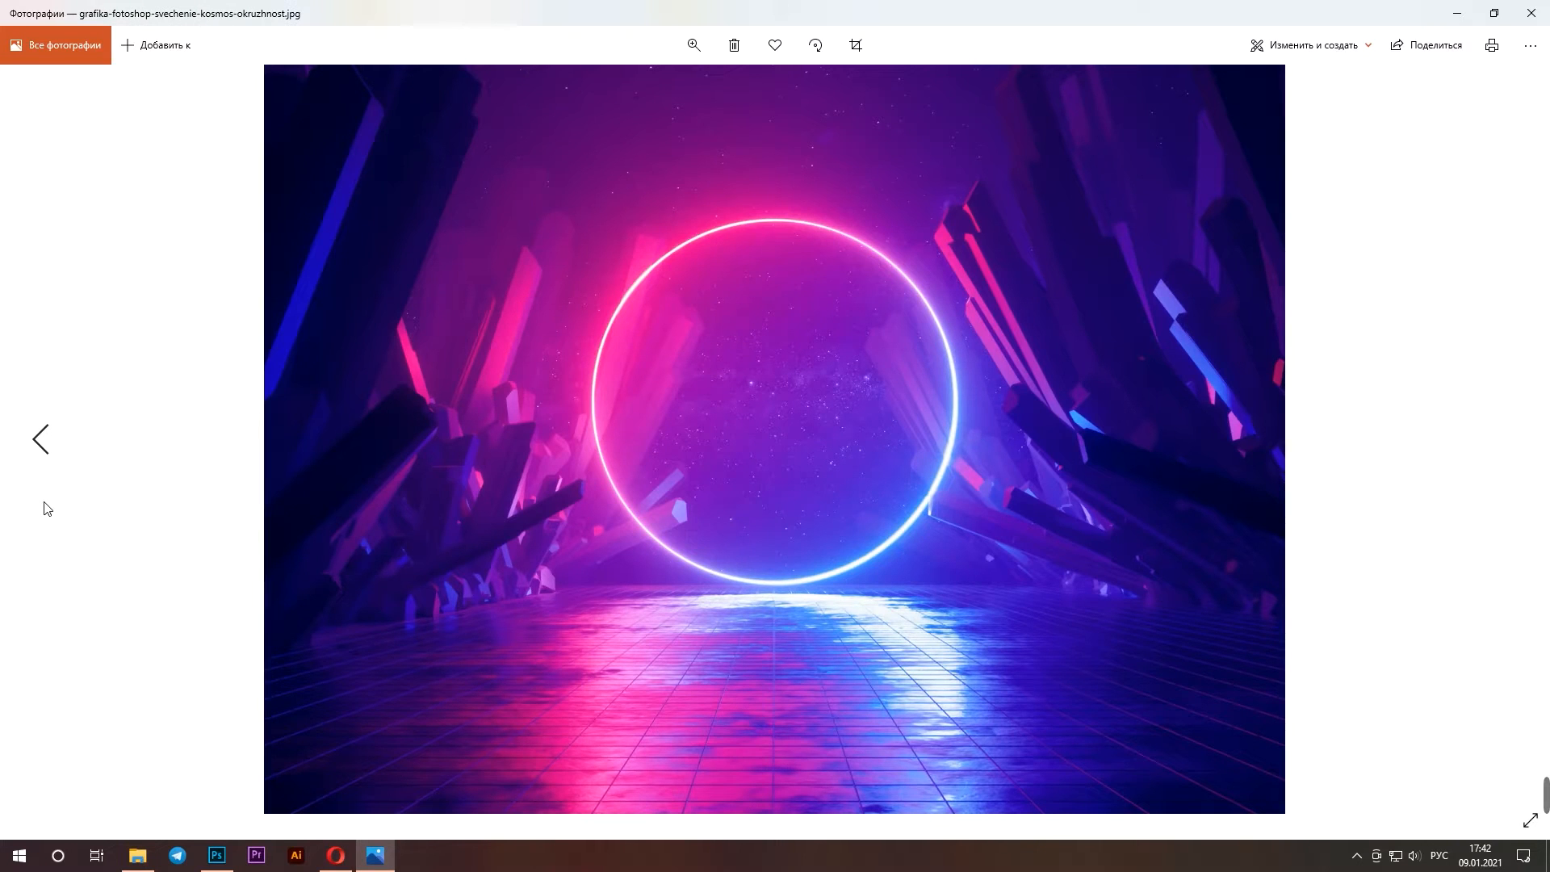
scroll(46, 509, "down", 1)
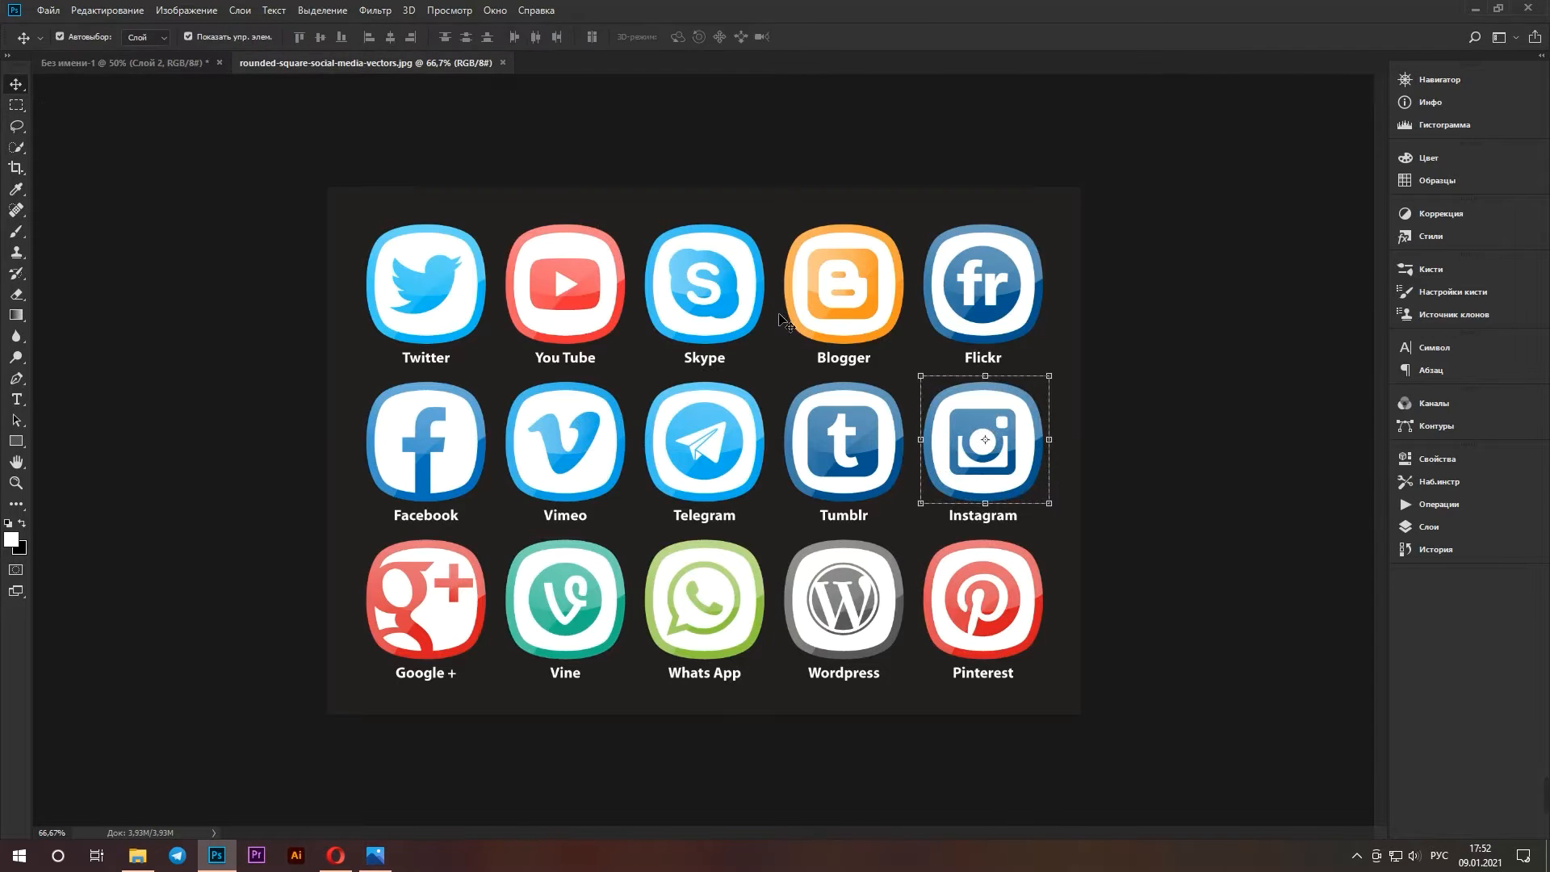
Copy the YouTube icon from the social-media icon sheet into the banner and place it near the lower right
left_click_drag(494, 213, 641, 354)
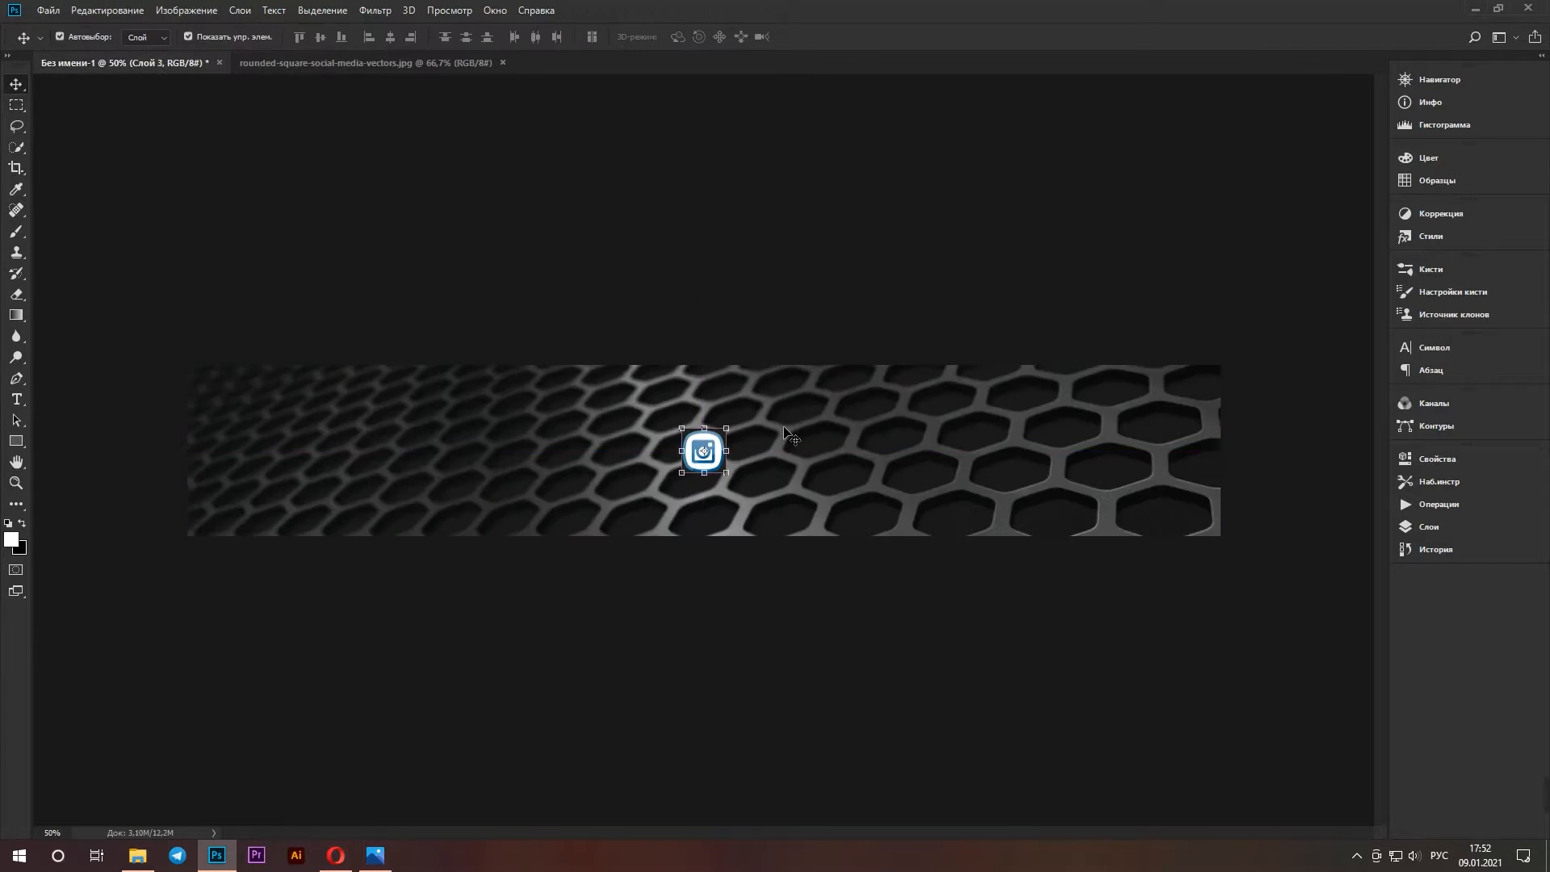
left_click_drag(697, 422, 1015, 462)
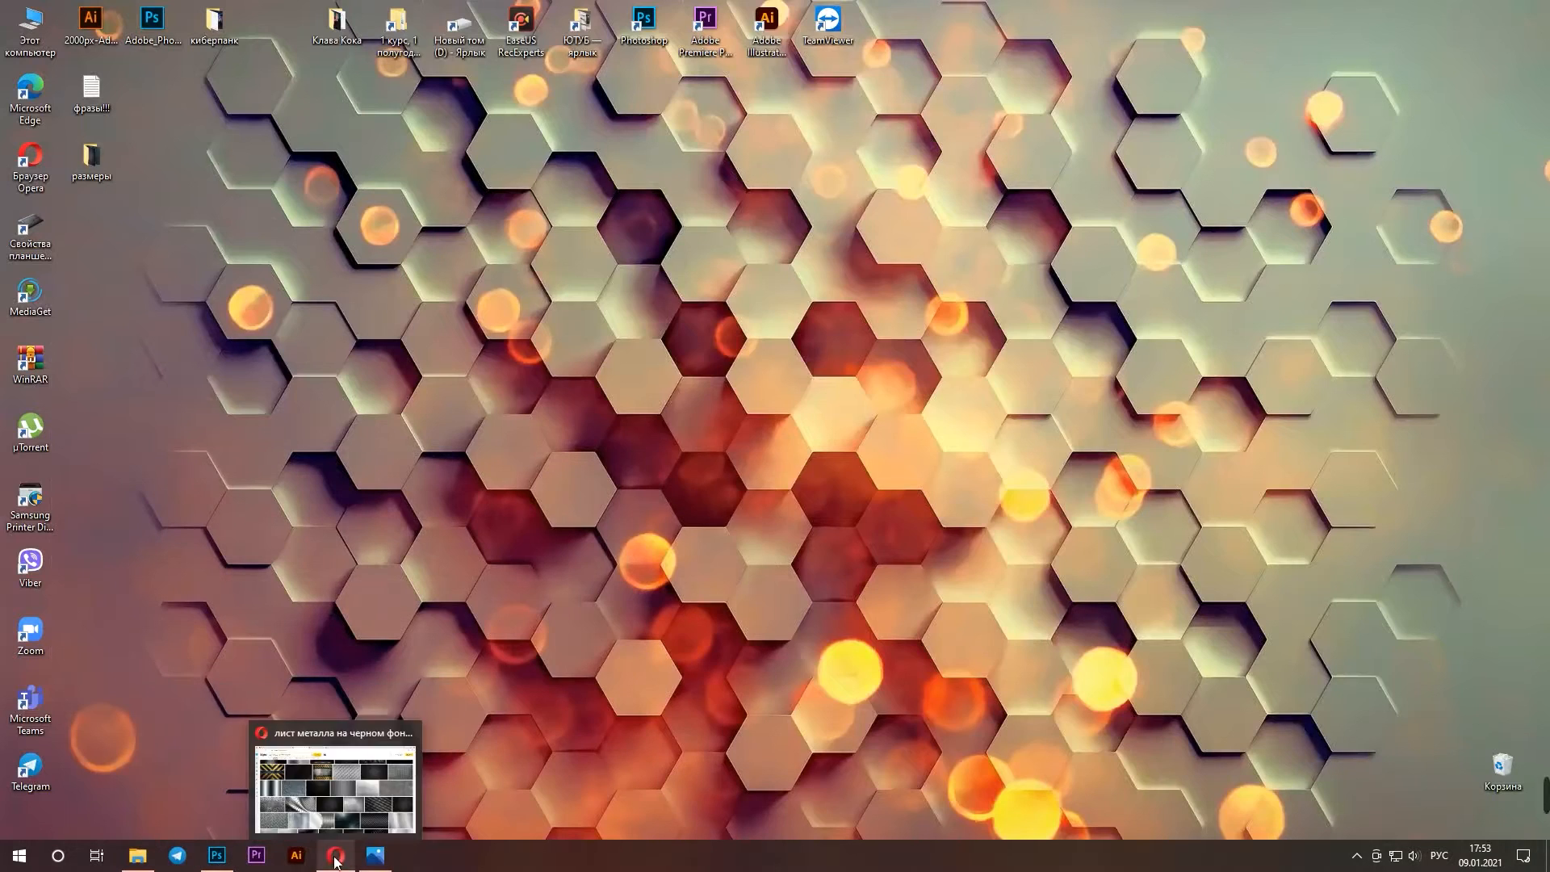
Place the blue neon arrow image at the banner's right end, enlarge it, and move its layer above the icon layer Слой 3
left_click(138, 856)
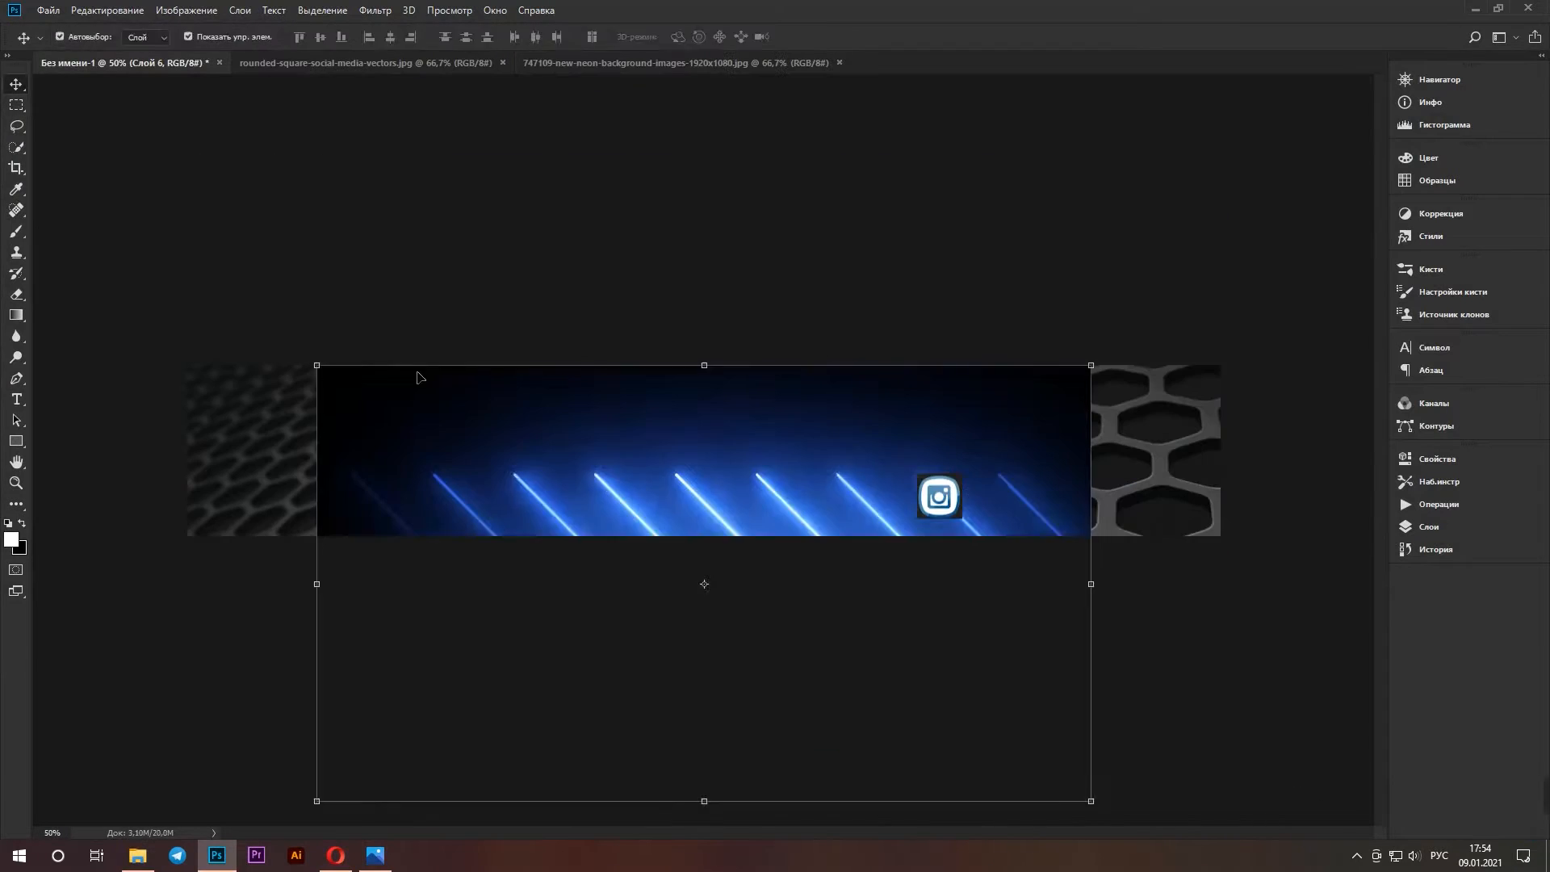
left_click_drag(727, 394, 699, 356)
left_click_drag(679, 420, 1211, 388)
right_click(1114, 104)
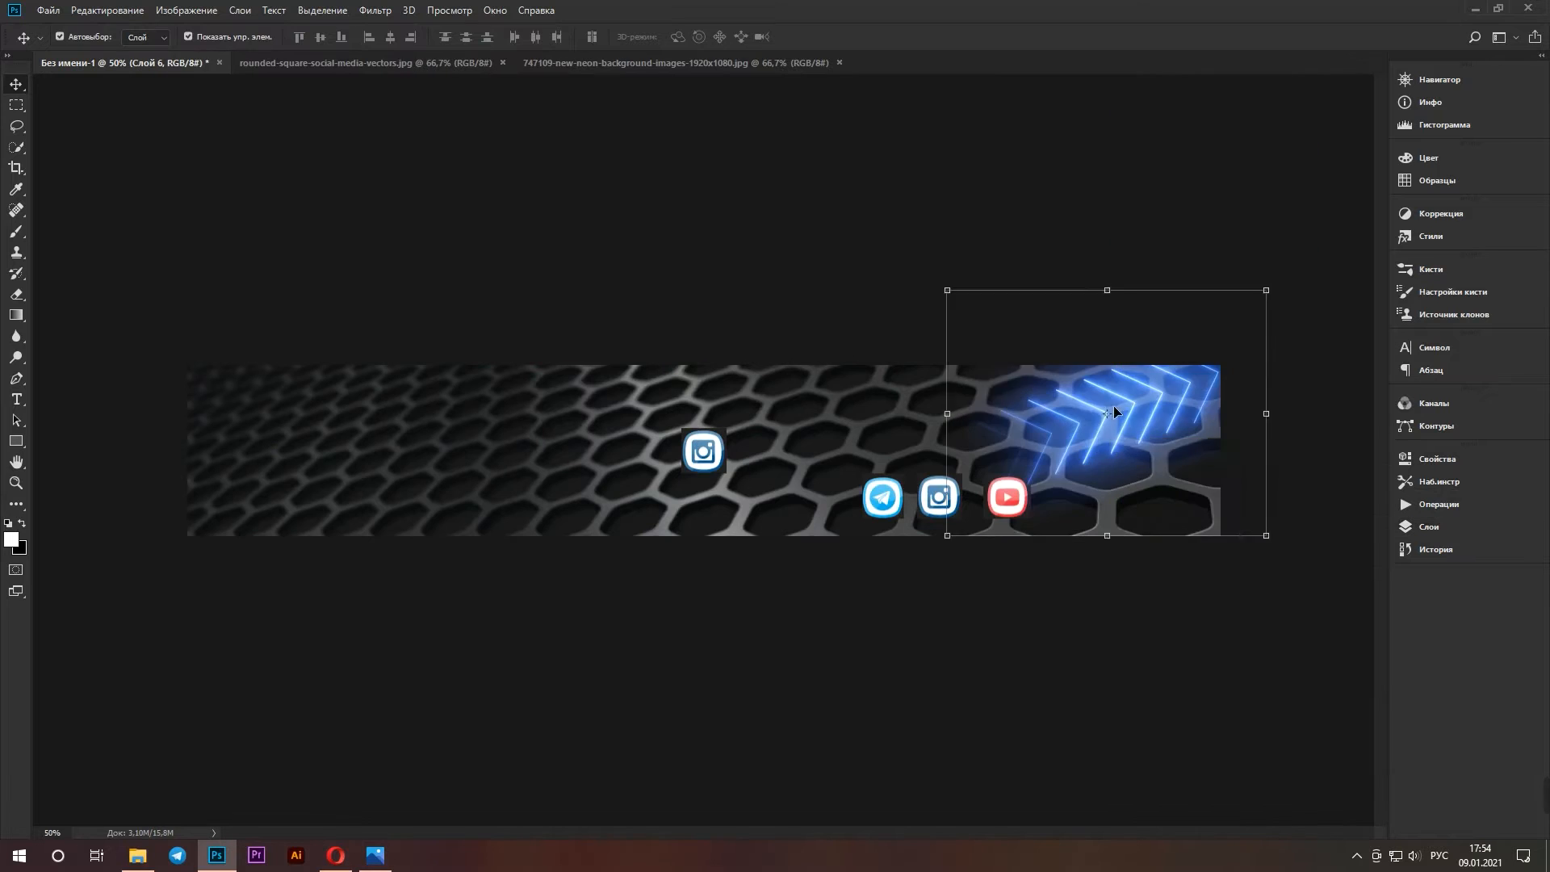
left_click_drag(916, 525, 725, 646)
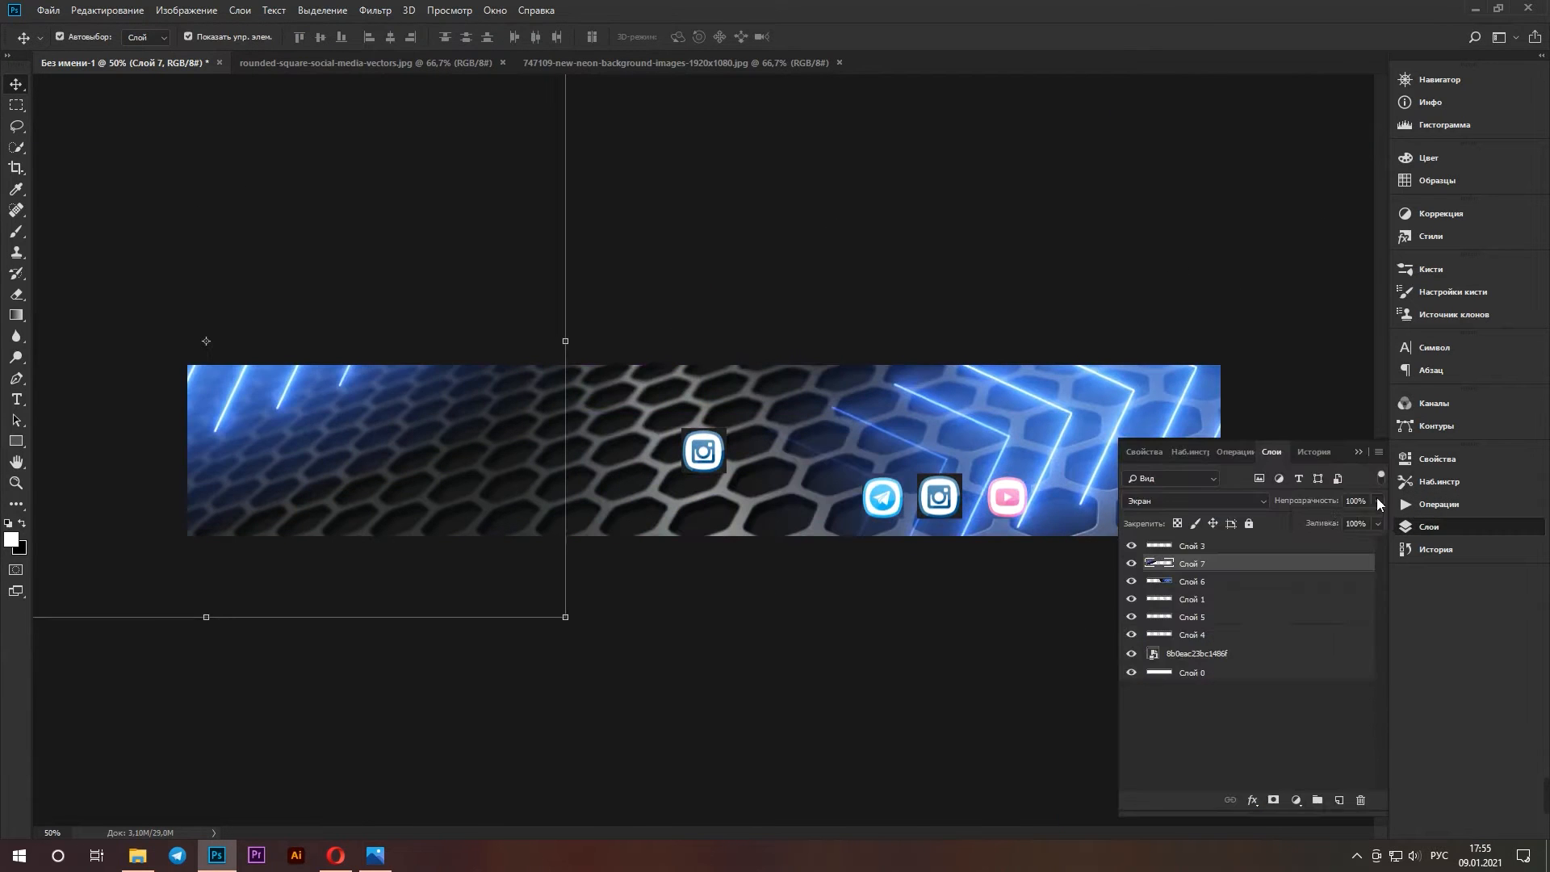
left_click(1429, 526)
left_click_drag(1163, 582, 1164, 557)
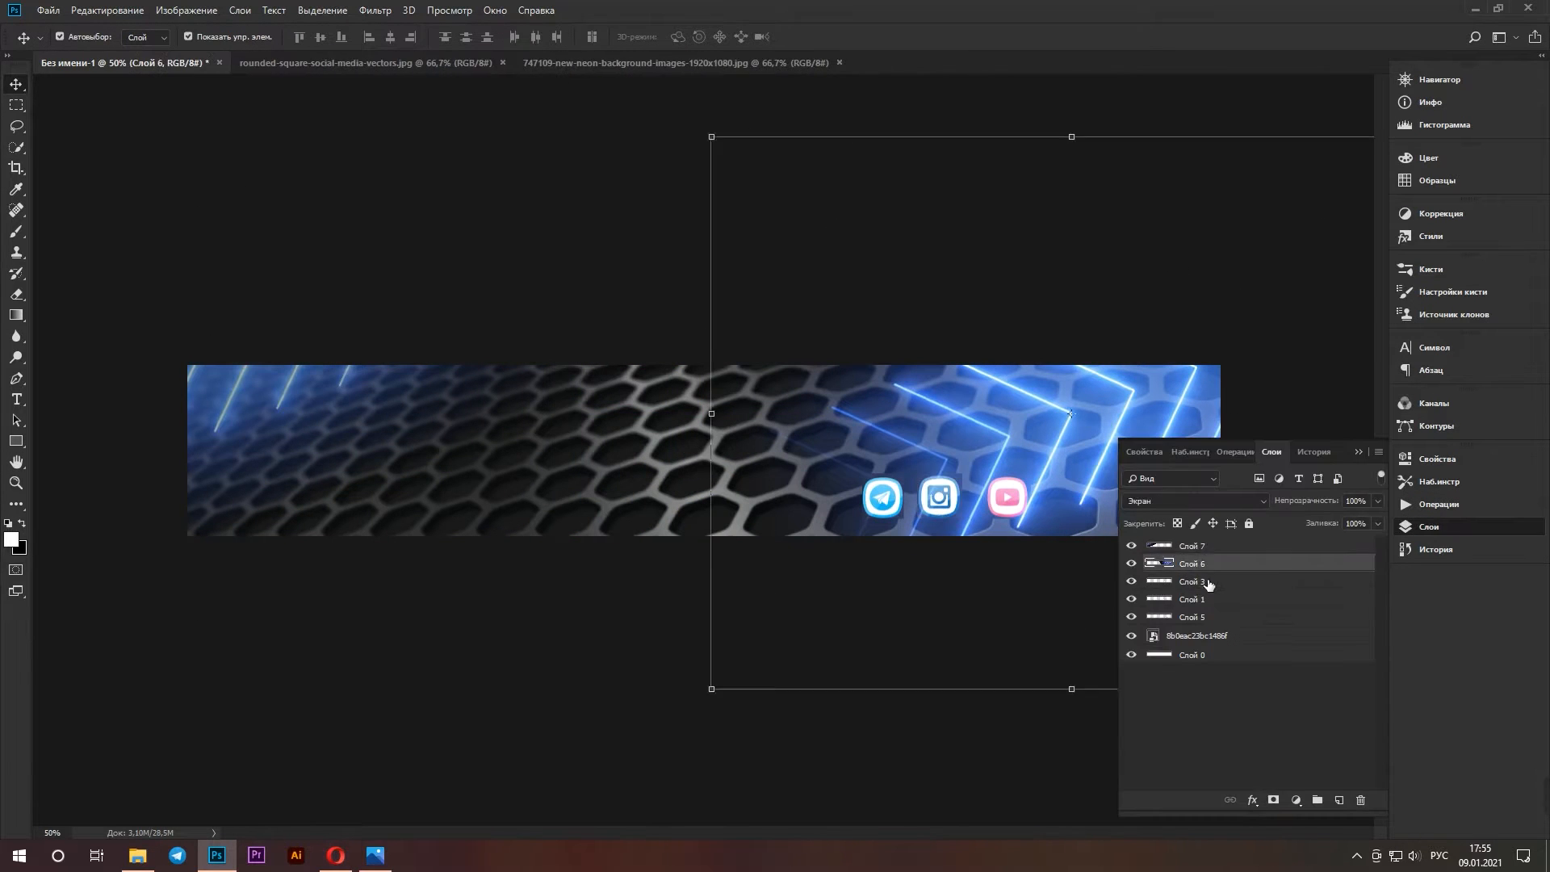
Try the Screen blending mode on the icon layers Слой 1 and Слой 5
left_click(1191, 582)
left_click(1192, 599)
left_click(1170, 502)
left_click(1145, 231)
left_click(1191, 617)
left_click(1170, 501)
left_click(1145, 232)
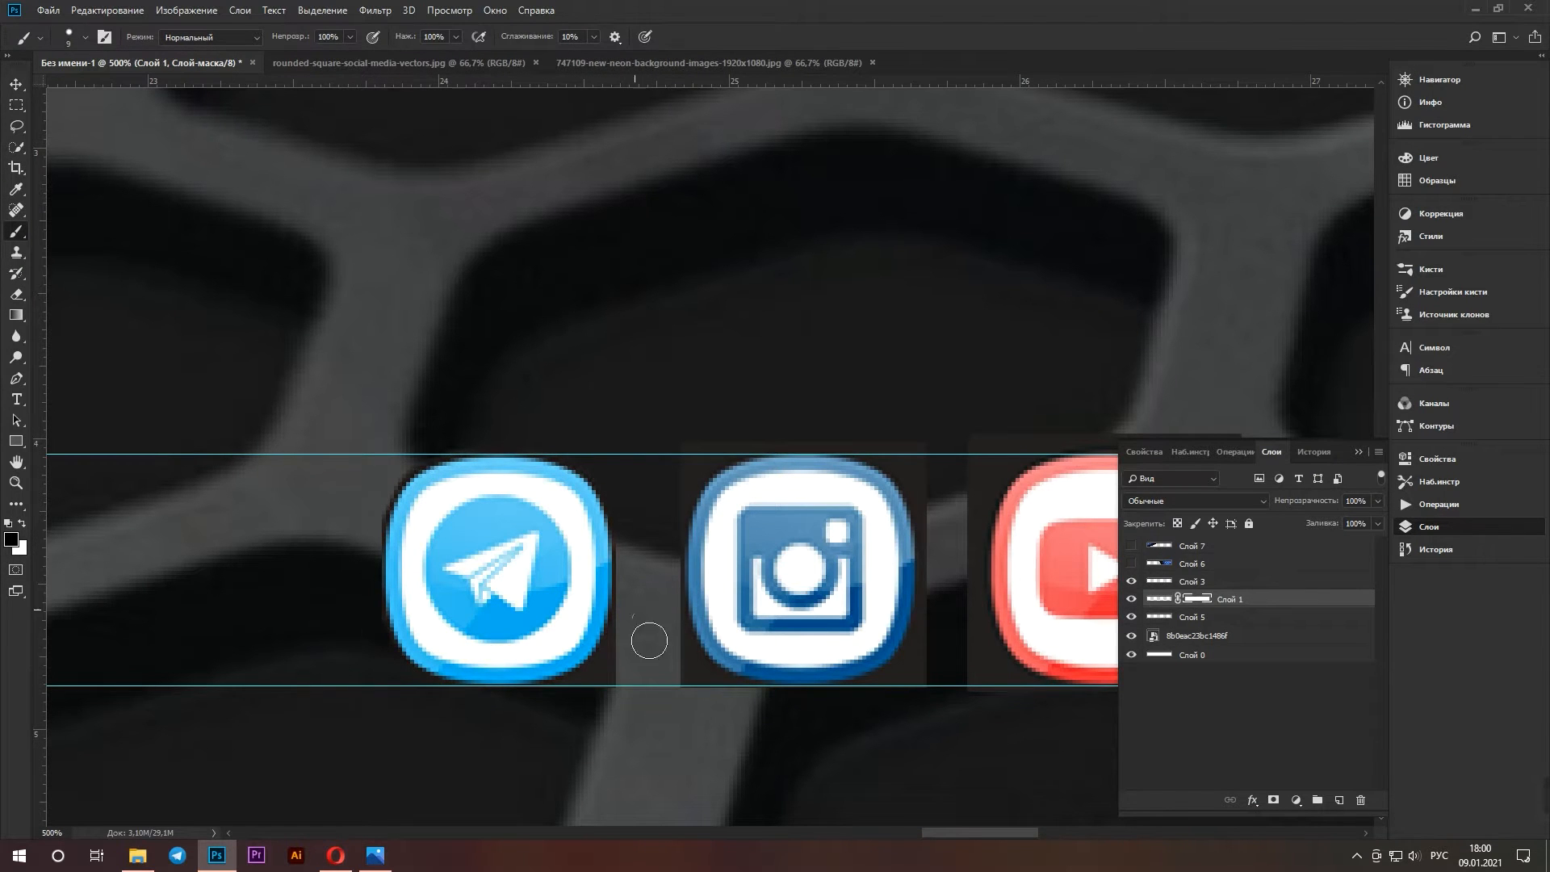
Brush away the dark background around the Telegram, Instagram and YouTube icons on their layer masks
left_click_drag(630, 628, 574, 701)
left_click_drag(951, 834, 977, 838)
left_click(1236, 581)
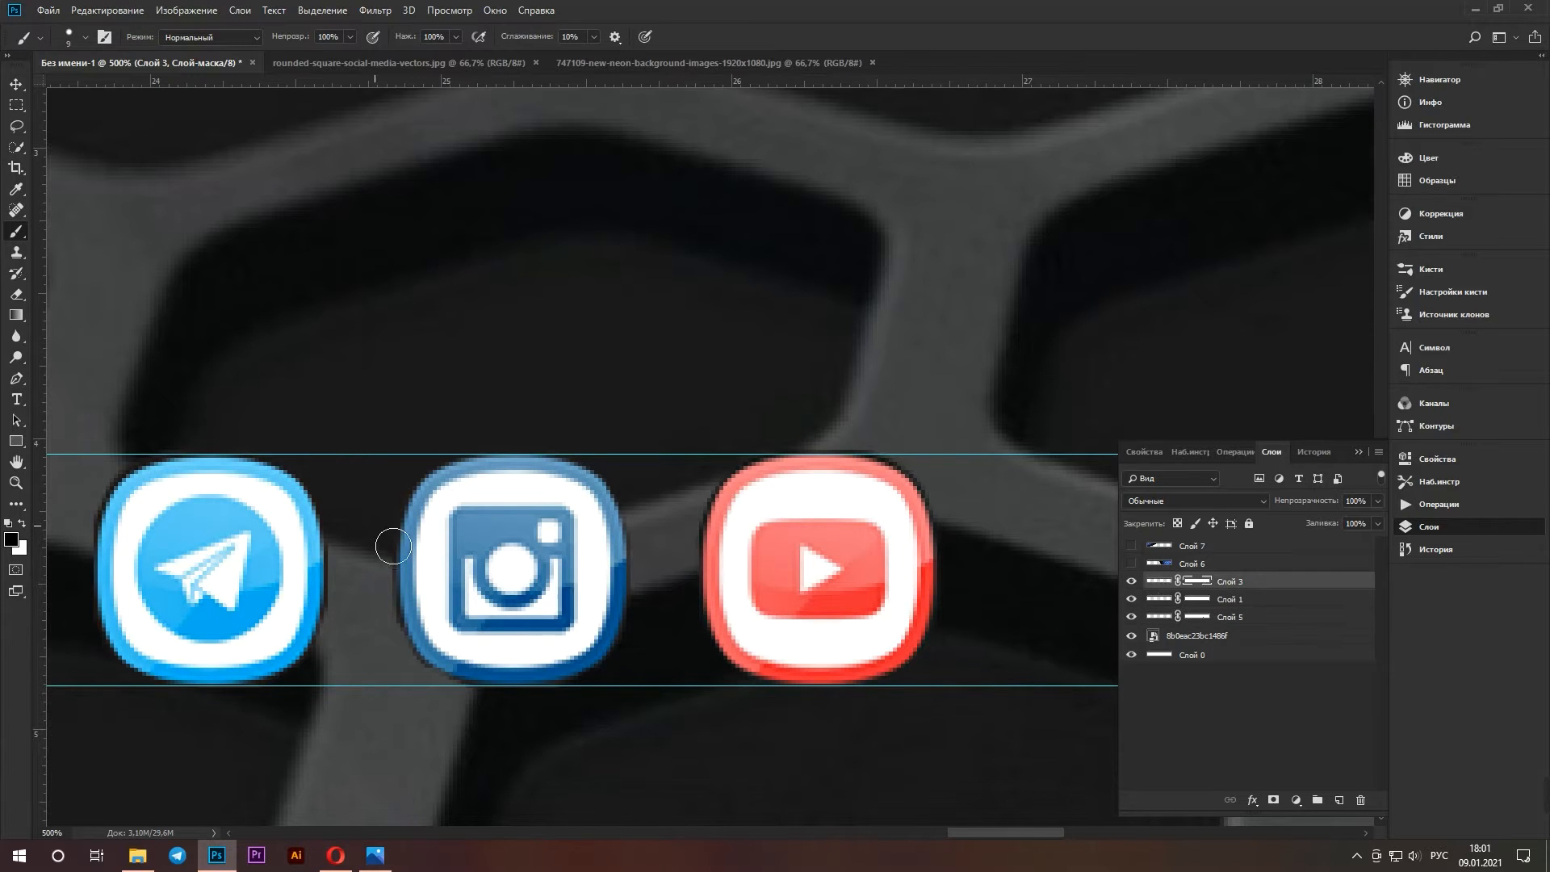
key("alt+bracketleft")
scroll(714, 465, "down", 1)
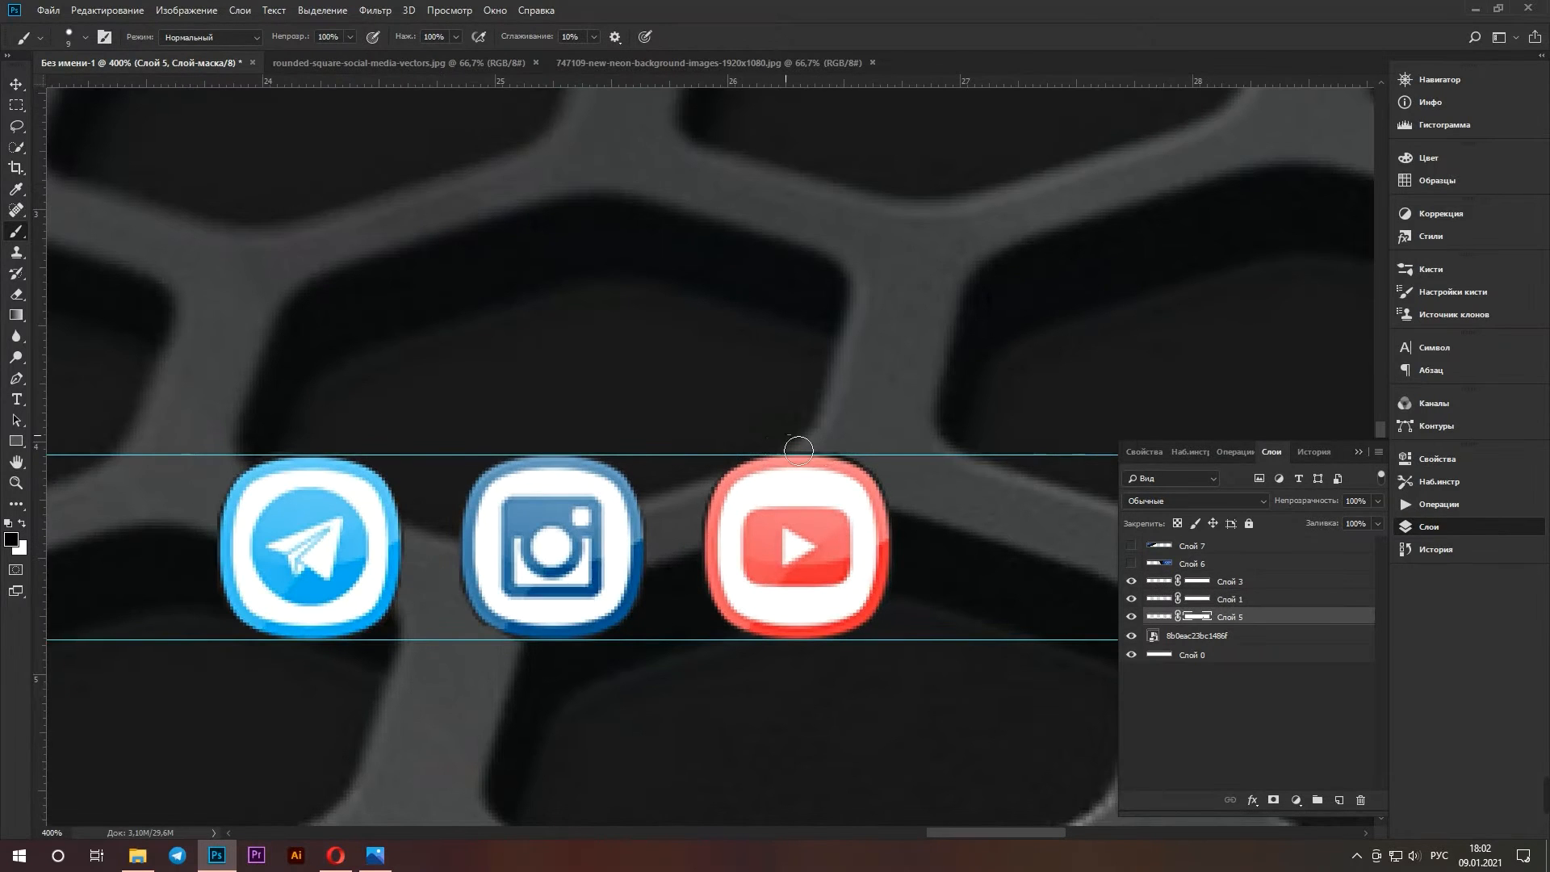
scroll(706, 517, "down", 5)
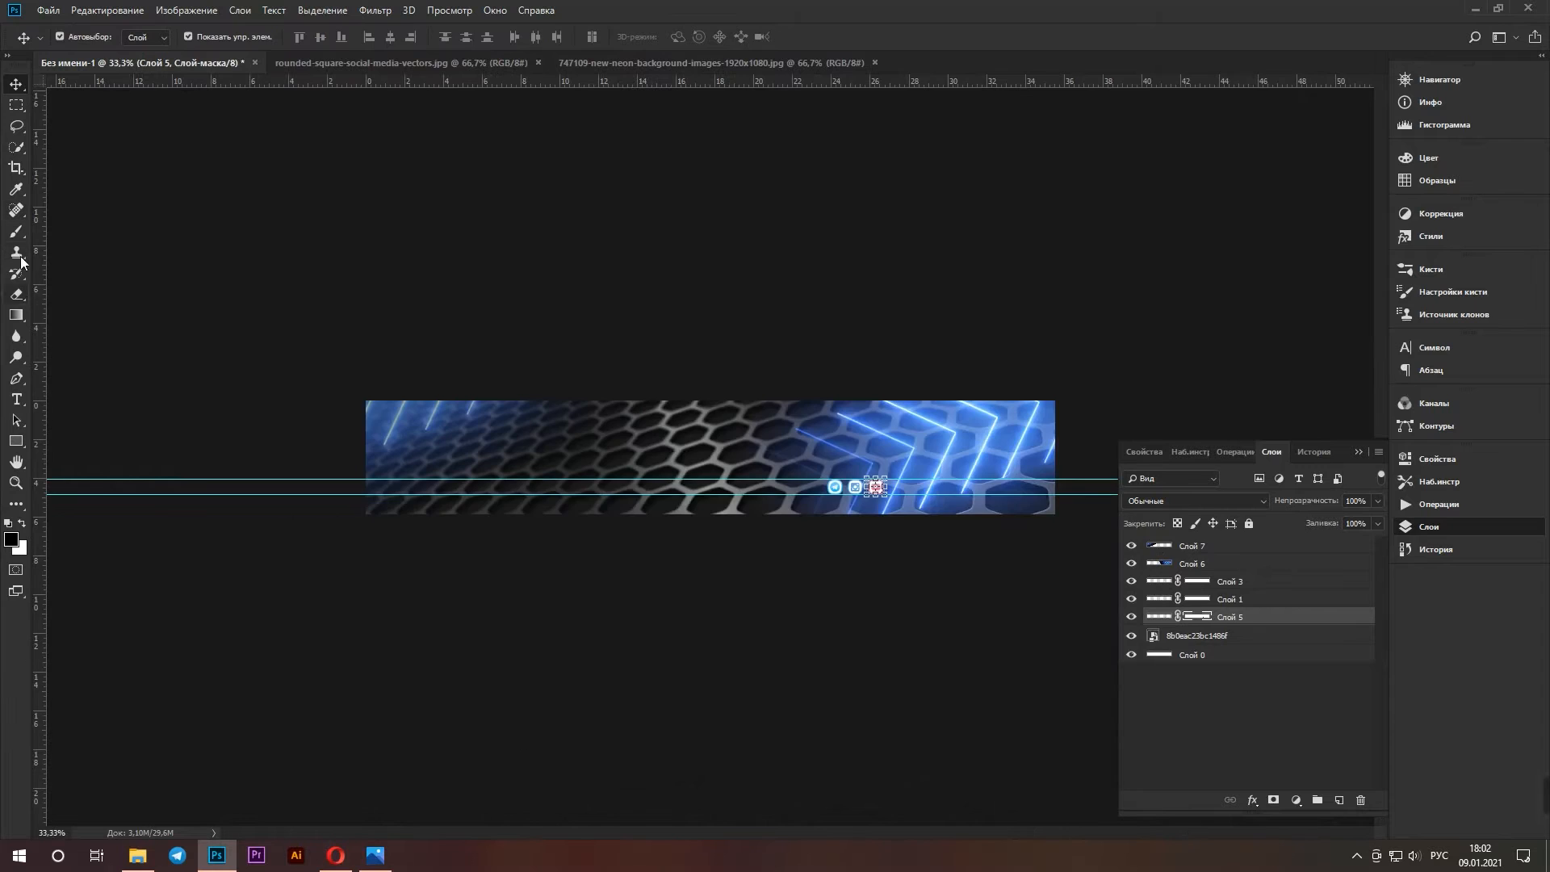
Add a text box beside the YouTube icon containing the text A_DESIGN_TV
scroll(436, 601, "up", 4)
left_click_drag(428, 596, 1081, 679)
double_click(1179, 549)
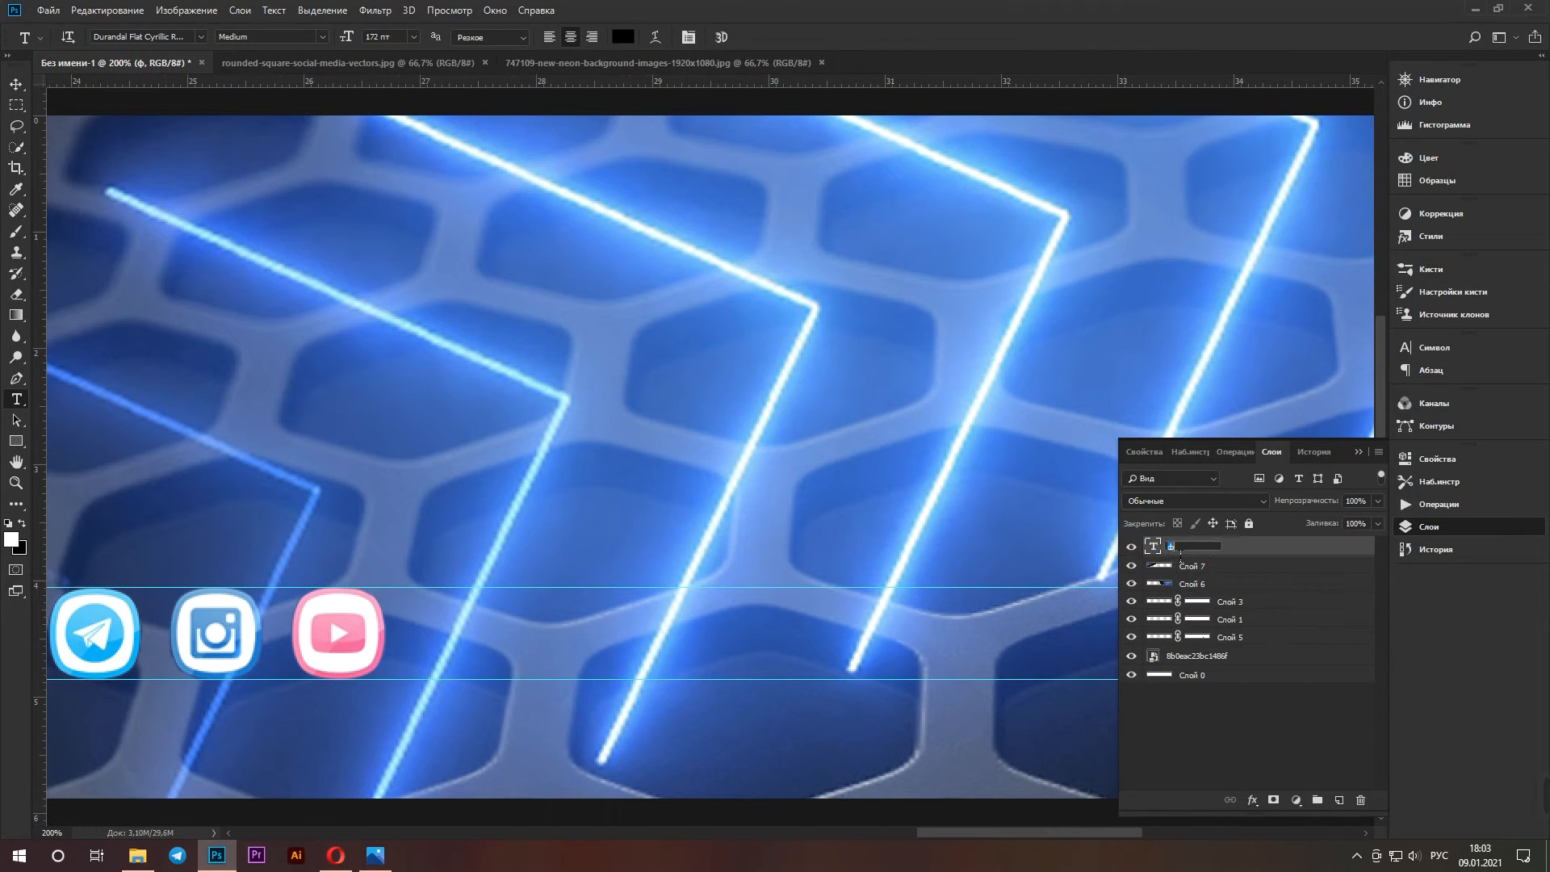
left_click_drag(755, 596, 755, 232)
left_click_drag(502, 323, 705, 321)
key("BackSpace")
left_click(413, 37)
left_click(390, 250)
key("alt+shift")
type("A_DESIGN_TV")
Change the font size of the A_DESIGN_TV text and colour it white
key("ctrl+a")
left_click(414, 37)
left_click(389, 184)
left_click(623, 37)
left_click(16, 84)
left_click_drag(755, 232, 755, 605)
left_click_drag(755, 680, 754, 768)
key("Escape")
Set the A_DESIGN_TV text to 29 pt, tighten its text box and align it beside the YouTube icon
left_click(16, 399)
left_click(1308, 569)
left_click_drag(755, 233, 755, 609)
left_click_drag(1081, 645, 889, 644)
key("ctrl+a")
type("29")
left_click(16, 84)
left_click_drag(599, 625, 590, 633)
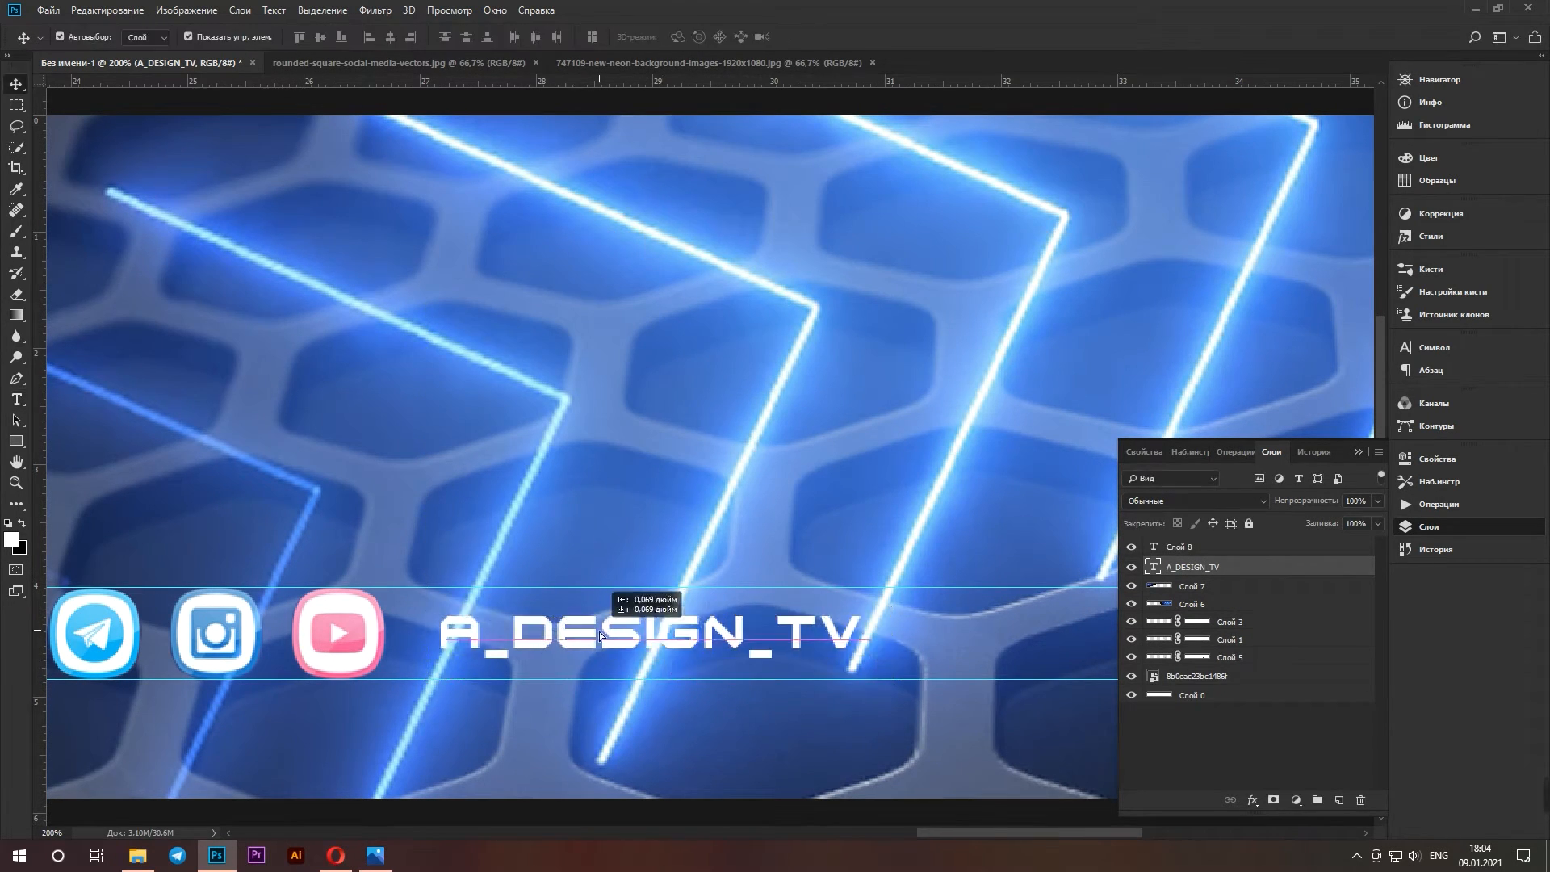
Move the A_DESIGN_TV text directly beneath the row of social icons
left_click(771, 695)
scroll(772, 695, "down", 5)
scroll(998, 496, "up", 5)
left_click_drag(873, 637, 461, 718)
Adjust the font size of A_DESIGN_TV so the text matches the width of the icon row
left_click(17, 400)
left_click(581, 733)
key("ctrl+a")
left_click(376, 37)
scroll(376, 37, "down", 7)
left_click(16, 84)
left_click(16, 400)
left_click_drag(596, 504, 700, 505)
key("ctrl+a")
scroll(376, 37, "up", 1)
left_click(16, 84)
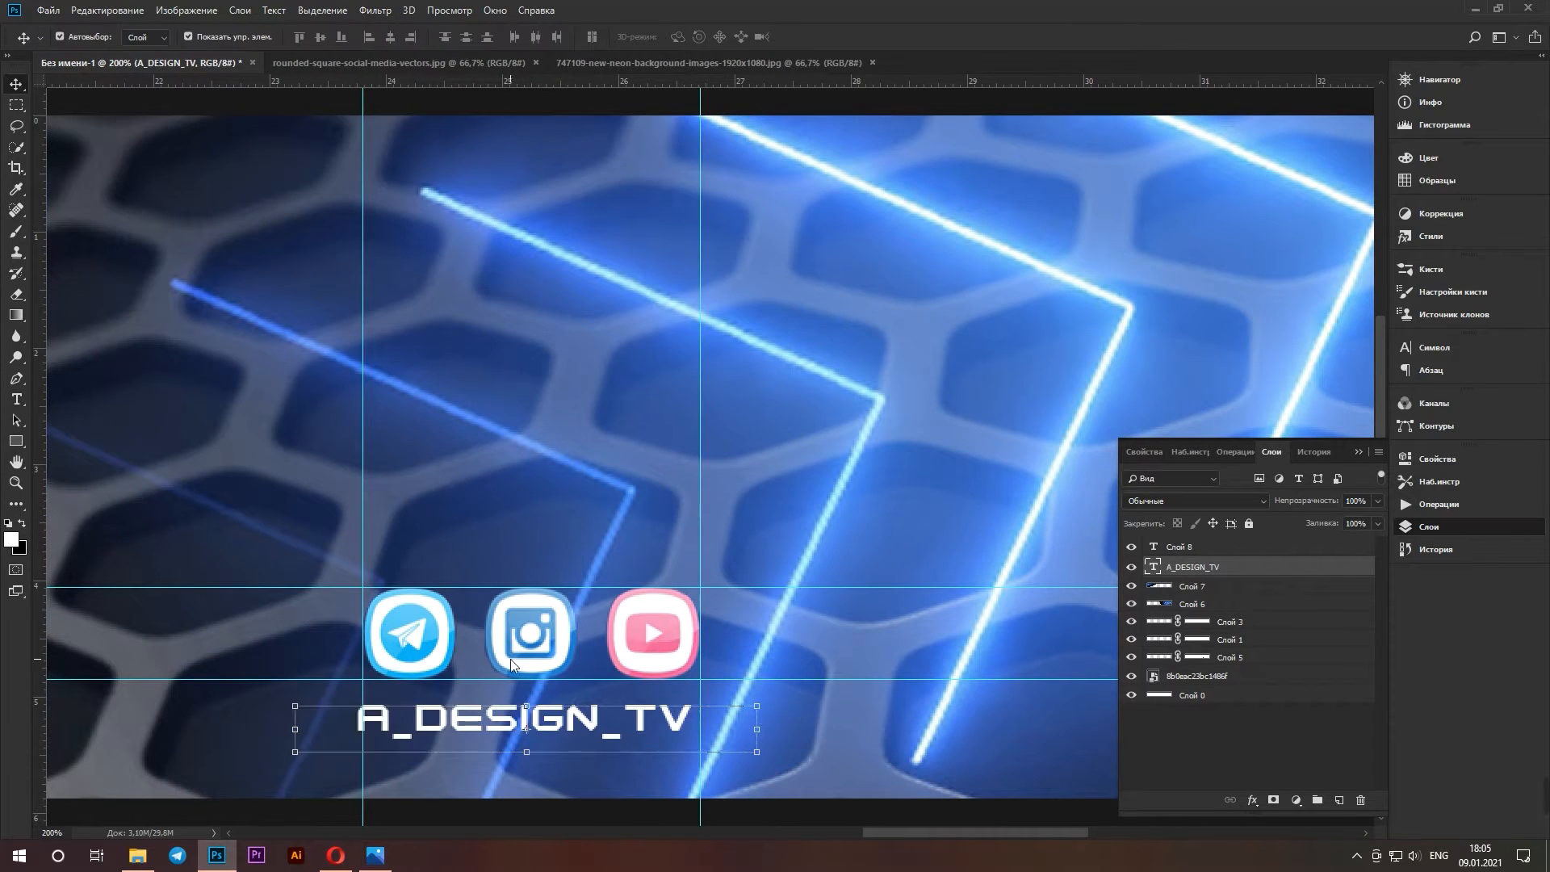
left_click(913, 500)
scroll(913, 501, "down", 3)
key("ctrl+t")
scroll(799, 664, "down", 1)
left_click(1476, 13)
left_click_drag(800, 257, 1096, 488)
key("Return")
left_click(1476, 10)
key("Escape")
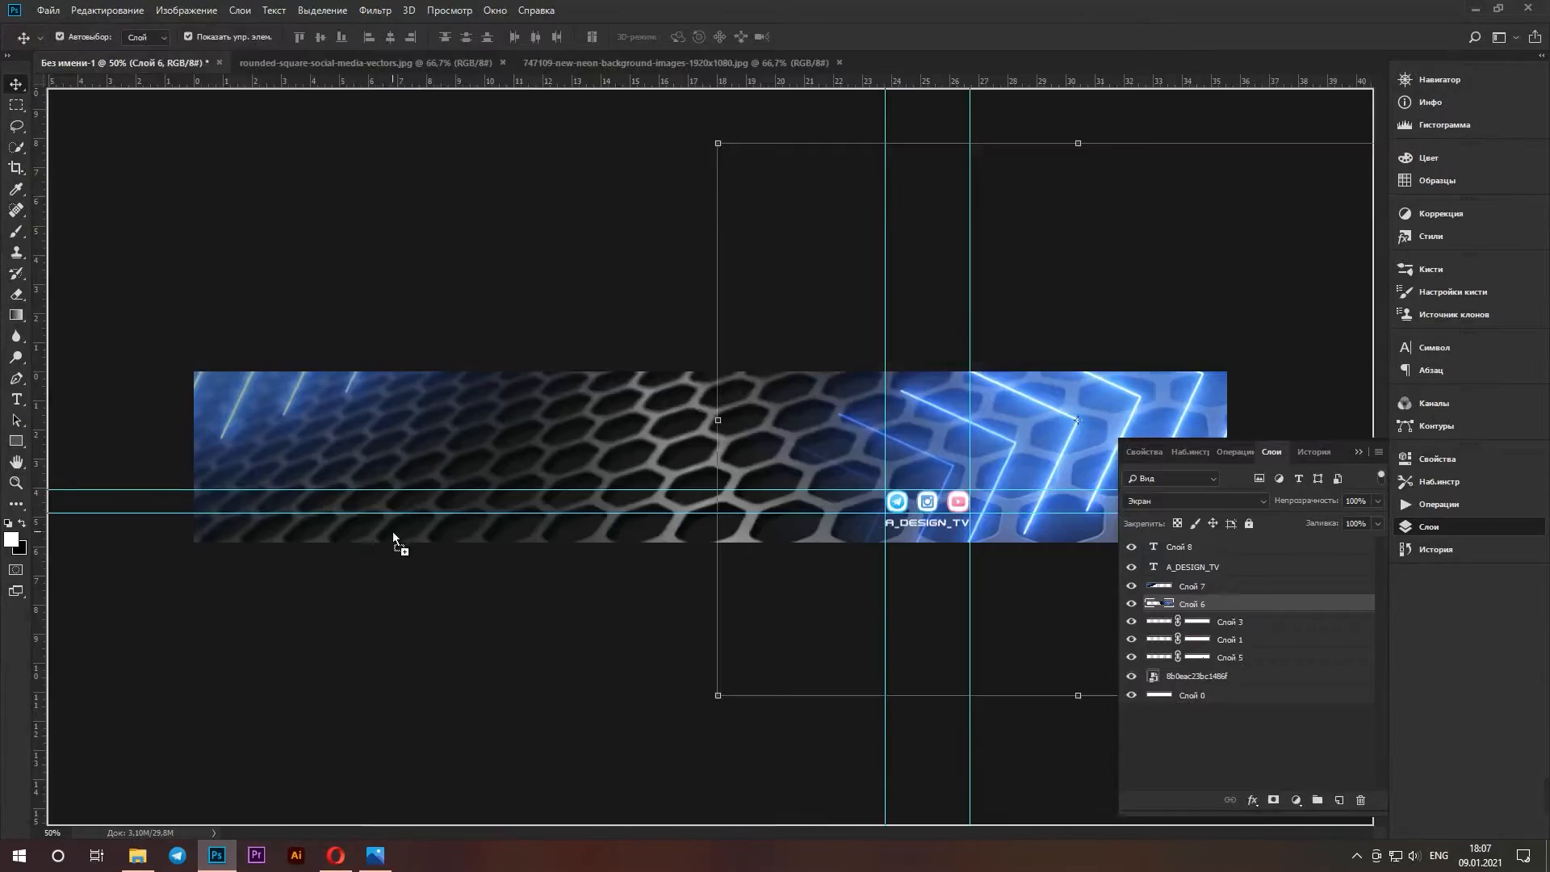
Place the anypics.ru-29706 texture in the banner, enlarge it, and move its layer beneath the social icon layers
left_click_drag(393, 537, 501, 508)
left_click_drag(824, 542, 1233, 844)
key("Return")
left_click_drag(1201, 604, 1200, 668)
Shift the neon arrows at the banner's right end slightly down and lower the neon stripes at the left end
left_click_drag(743, 437, 761, 450)
left_click_drag(315, 384, 315, 458)
left_click(920, 628)
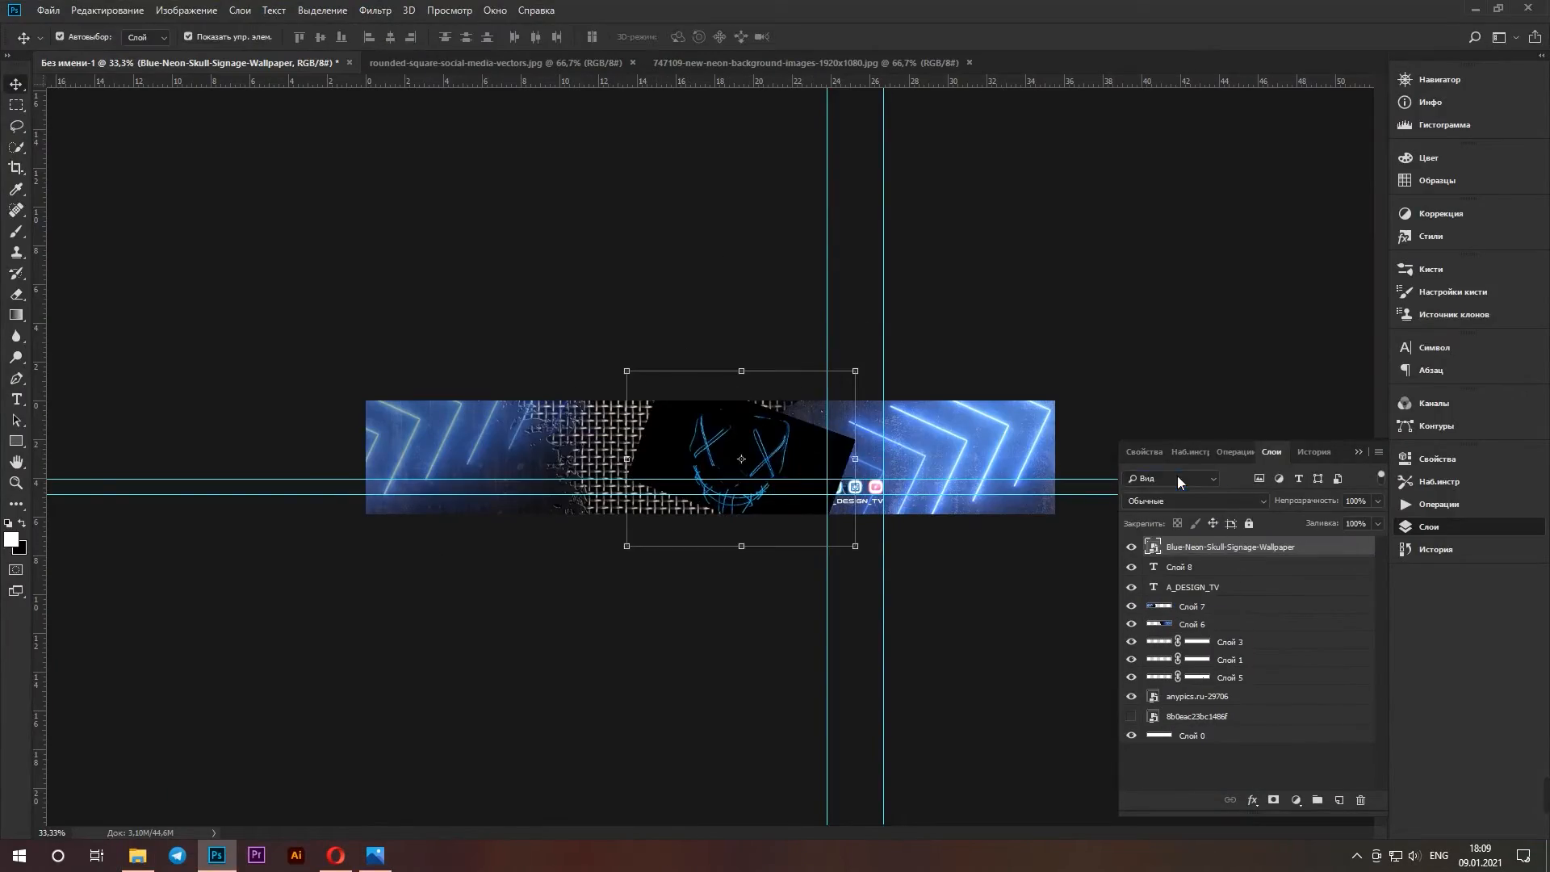
Set the Blue-Neon-Skull-Signage-Wallpaper layer to the Screen blending mode
left_click(1195, 500)
left_click(1143, 232)
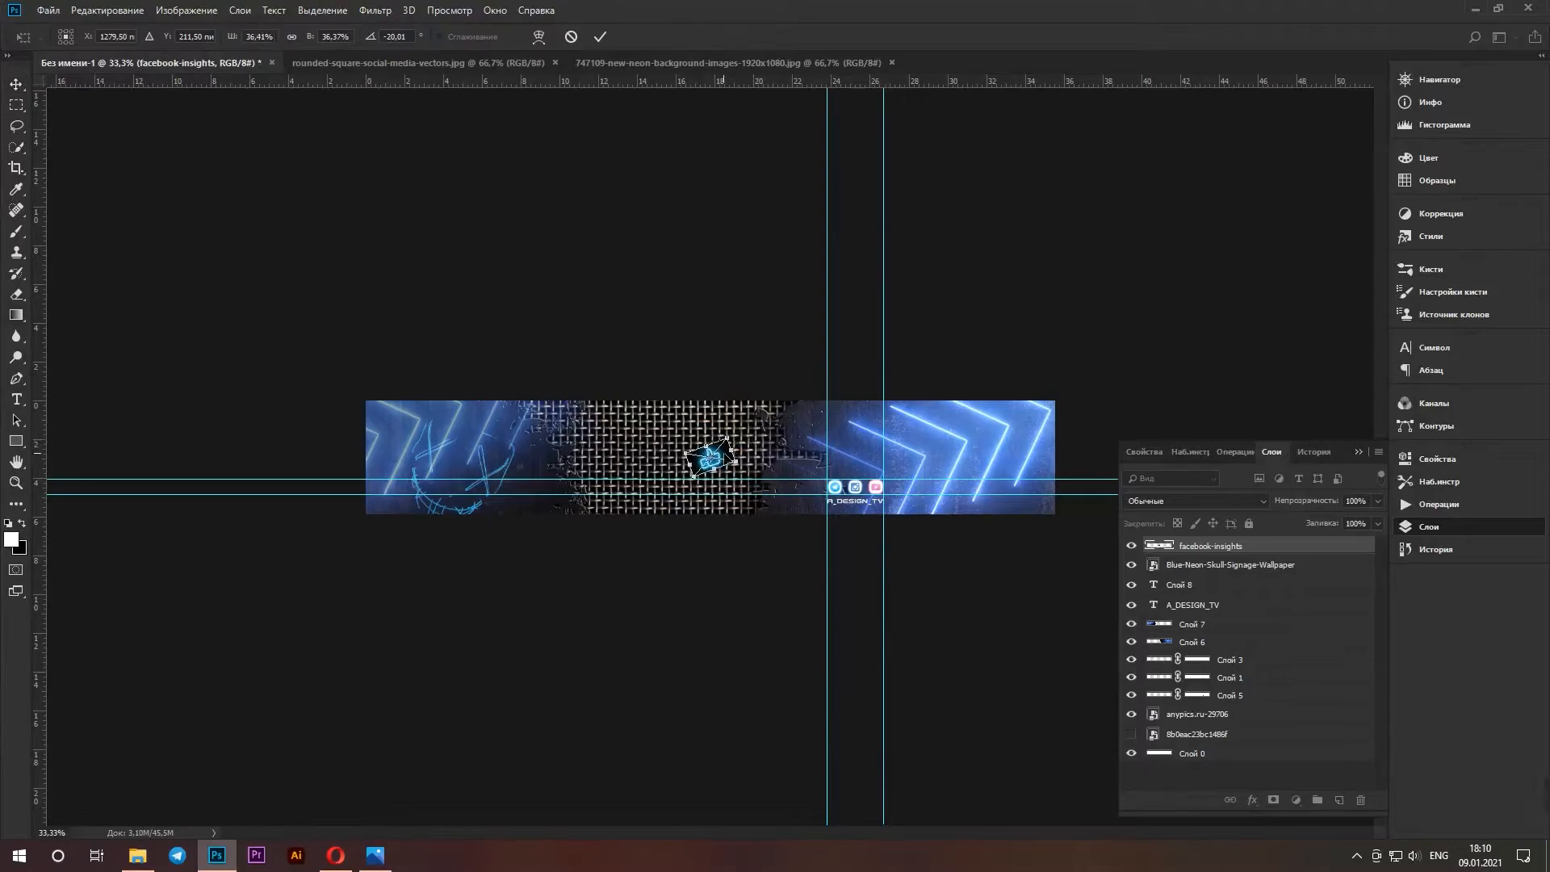
Accept the rotated facebook-insights image in the banner and open the 09-(0_3B00_3B02_3B17) icon picture from the размеры folder
key("Return")
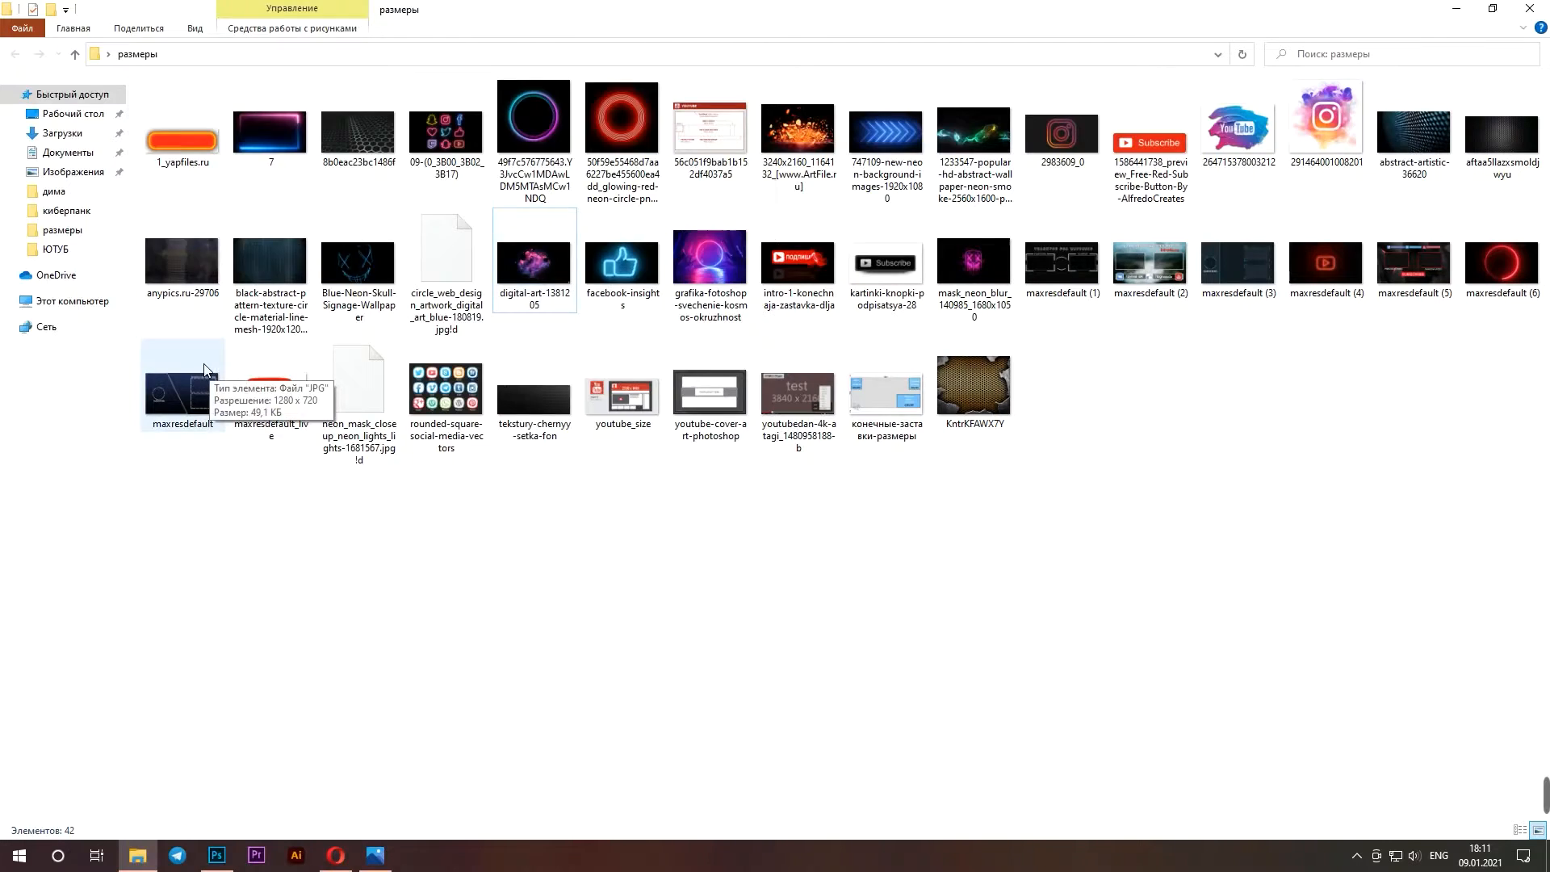
double_click(447, 132)
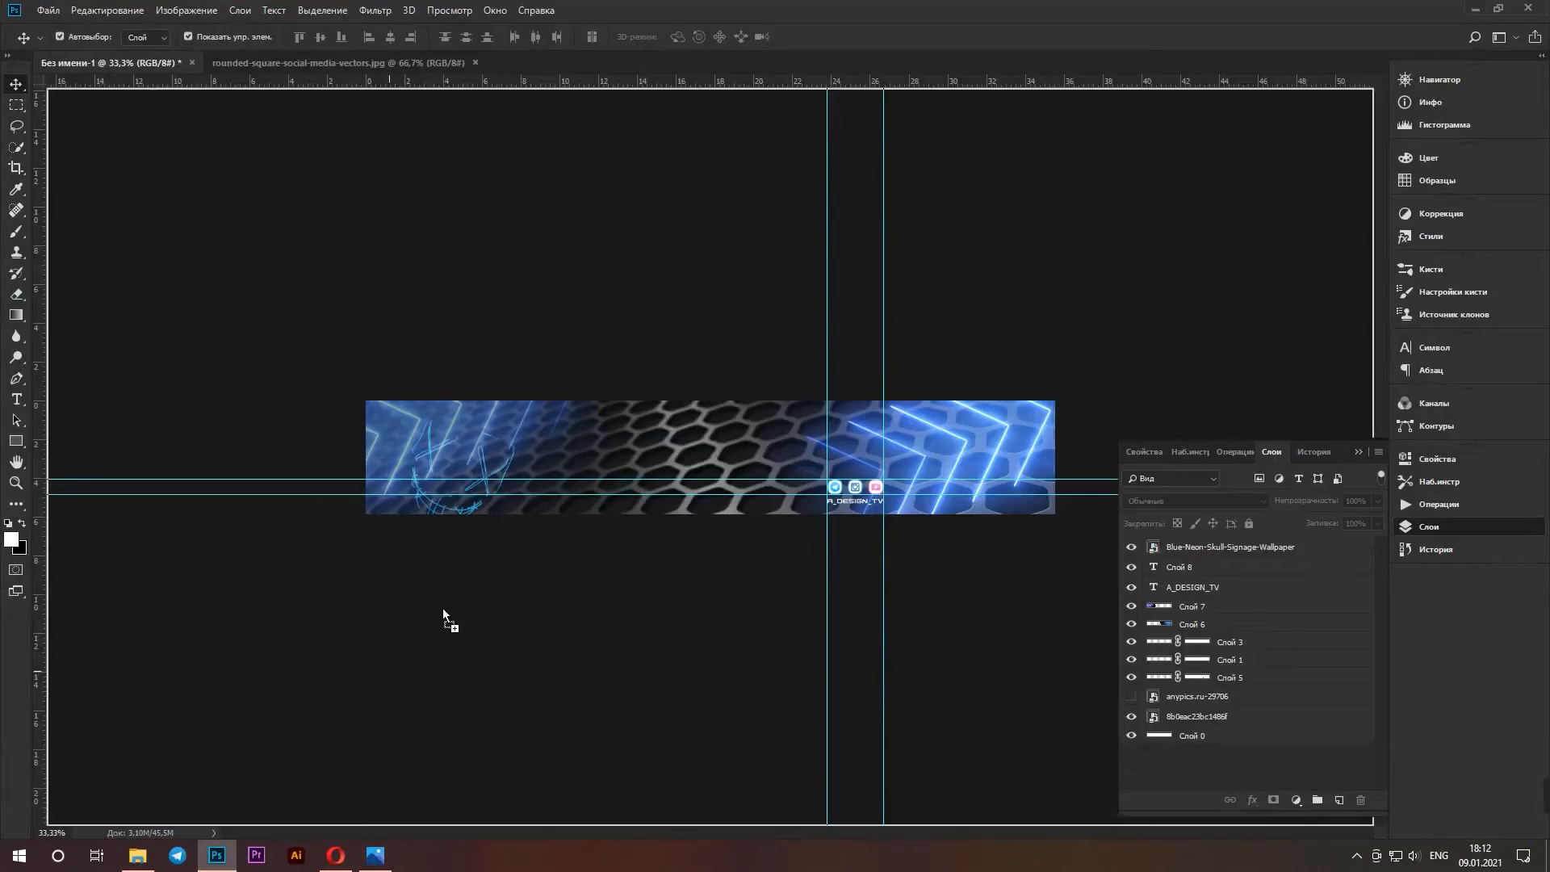
Place the pink neon mask image in the banner, tilt it and position it left of the centre
left_click_drag(443, 608, 818, 391)
left_click_drag(765, 468, 628, 469)
left_click_drag(816, 517, 823, 395)
mouse_move(650, 436)
left_mouse_down()
mouse_move(620, 436)
mouse_move(637, 435)
left_mouse_up()
key("Return")
Delete the unused text layer Слой 8
left_click(1181, 585)
key("Delete")
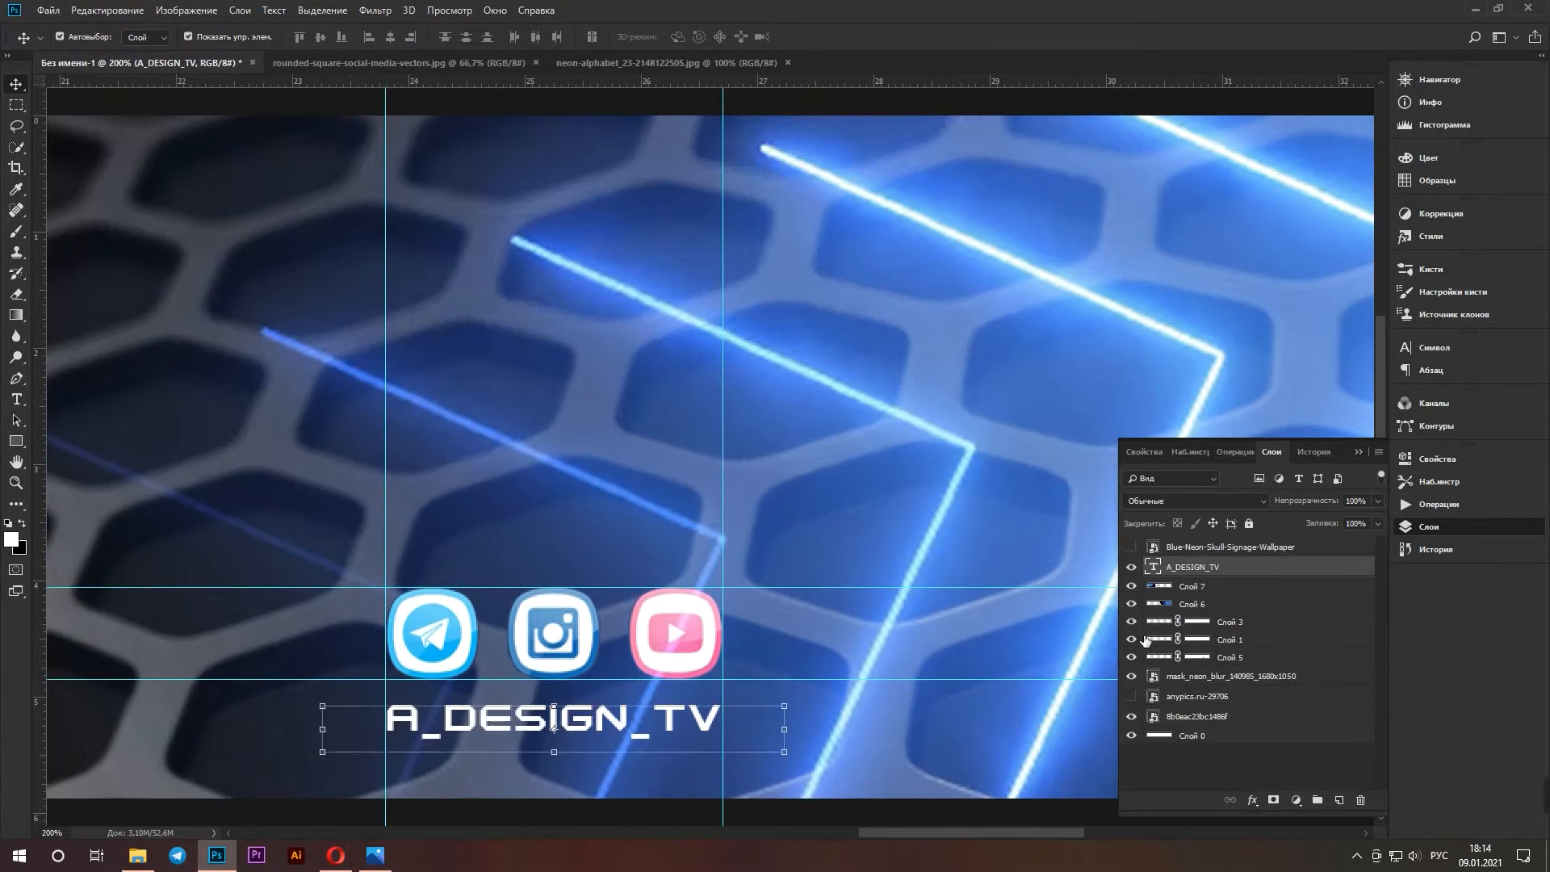
Add a saturated blue Outer Glow to the A_DESIGN_TV text in Screen mode at 100% opacity
double_click(1257, 567)
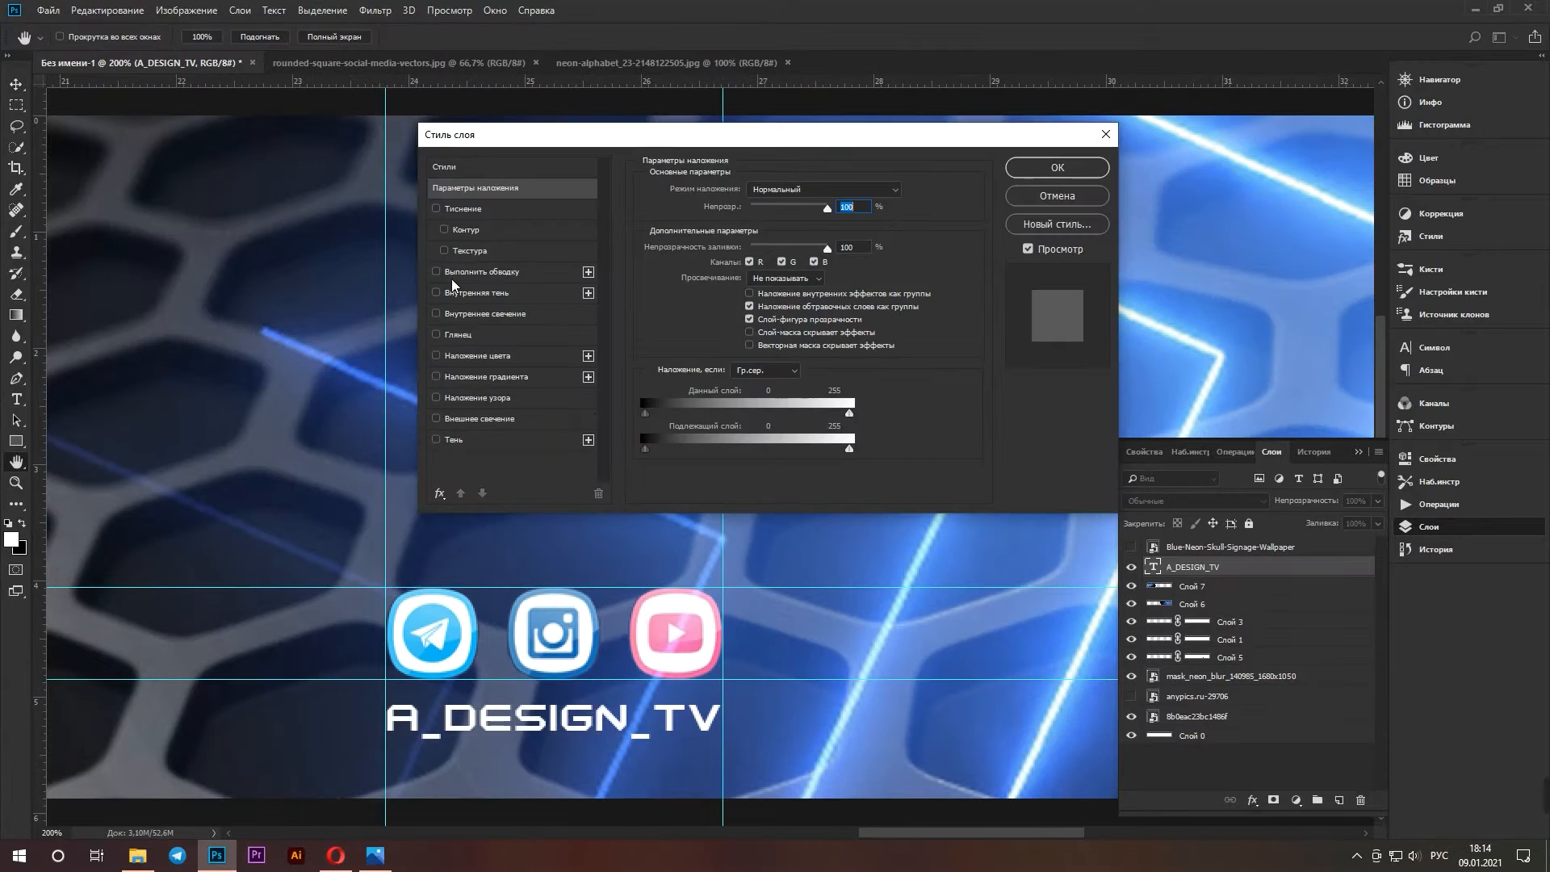
left_click(482, 272)
left_click(436, 272)
left_click(480, 420)
left_click(696, 245)
left_click(756, 196)
mouse_move(777, 394)
left_mouse_down()
mouse_move(777, 291)
mouse_move(794, 259)
left_mouse_up()
left_click(937, 187)
left_click(696, 246)
key("Return")
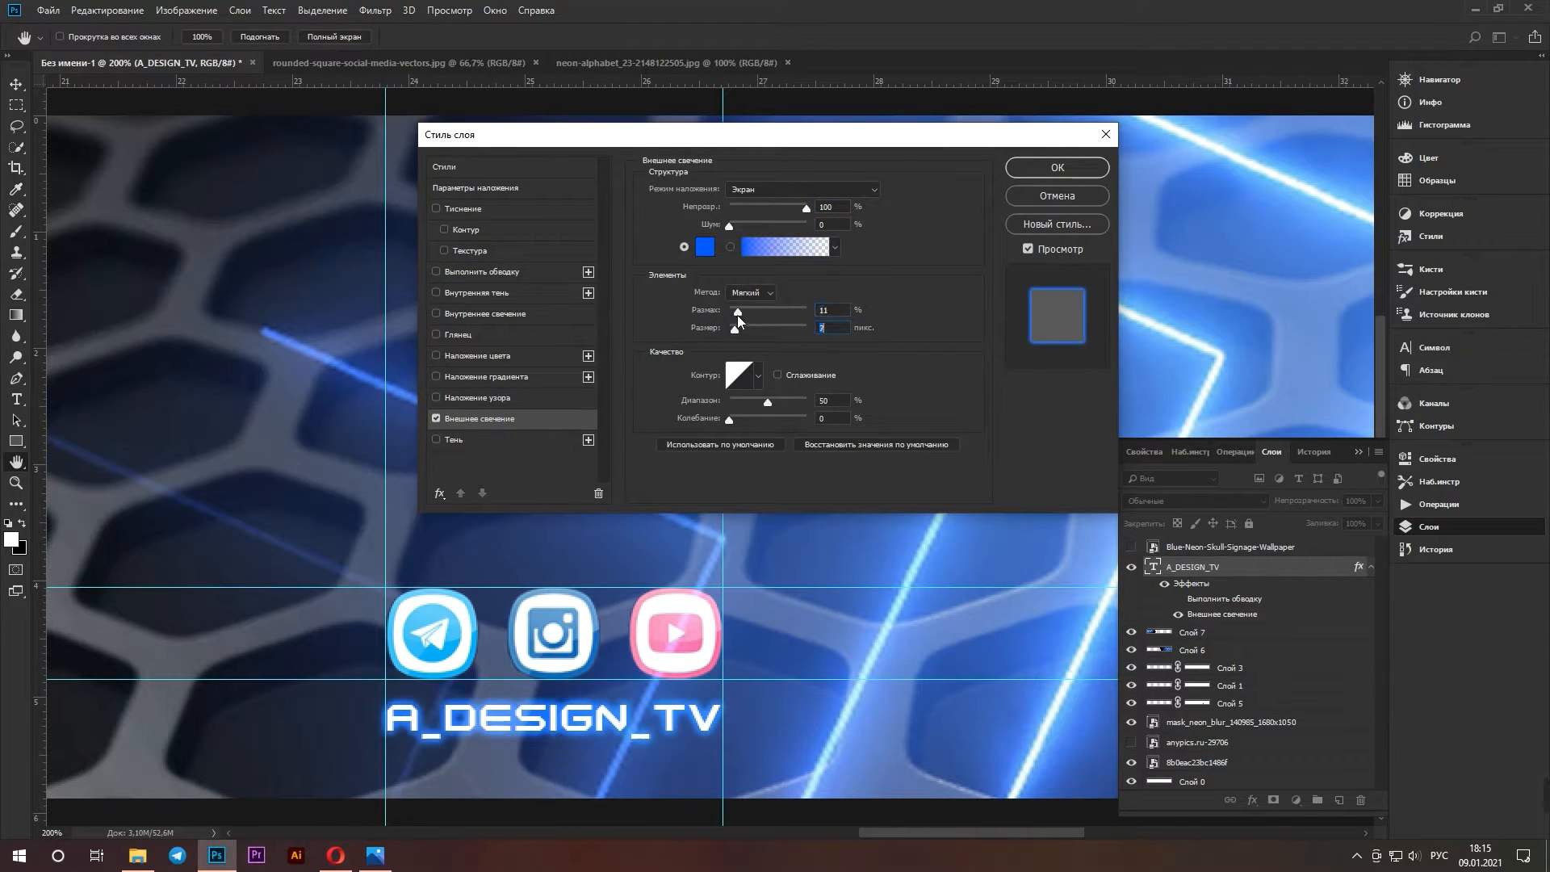
left_click(1057, 168)
Apply the same Outer Glow to the three social icon layers Слой 1, Слой 3 and Слой 5
double_click(1268, 669)
left_click(436, 419)
left_click(1058, 168)
double_click(1267, 653)
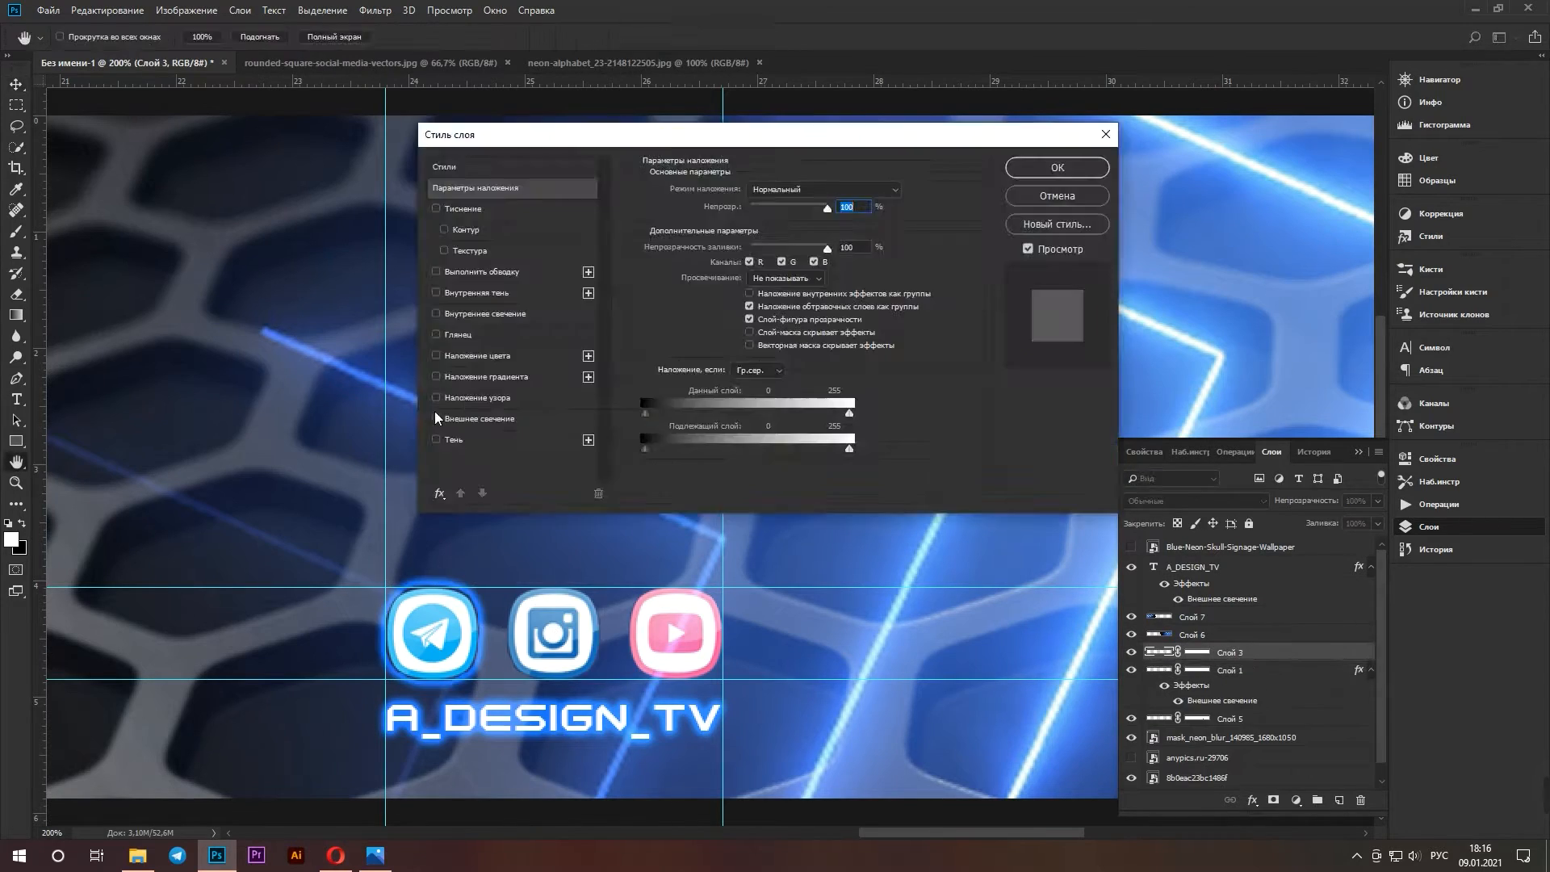
left_click(436, 419)
left_click(1058, 168)
double_click(1267, 750)
left_click(436, 419)
left_click(1058, 168)
scroll(634, 509, "down", 6)
left_click(335, 856)
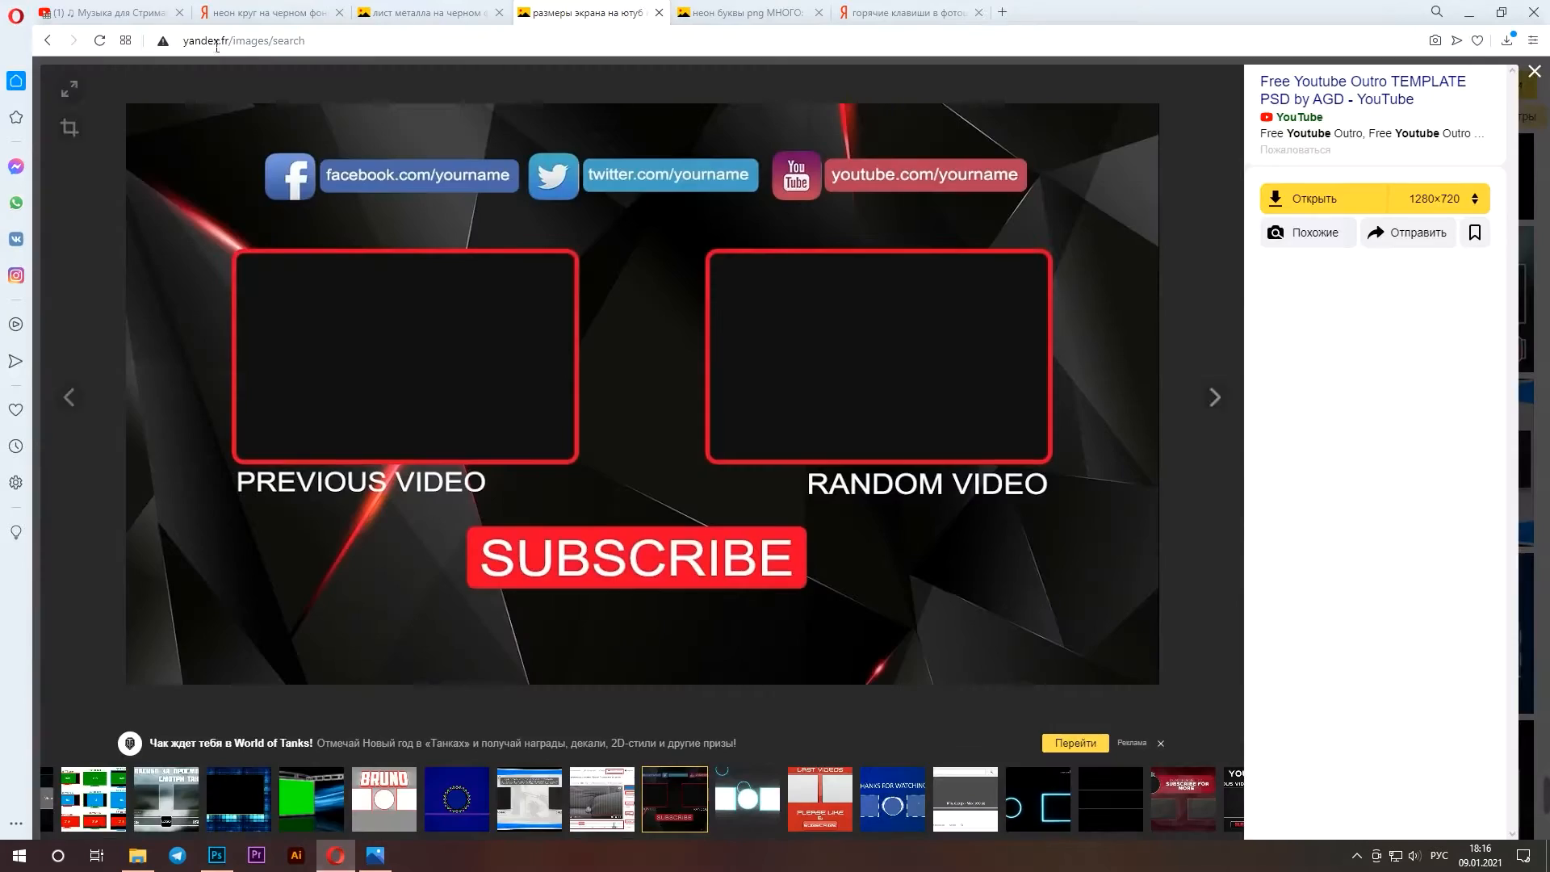
left_click(1003, 12)
left_click(1475, 16)
left_click(16, 398)
left_click_drag(533, 400, 860, 466)
scroll(391, 44, "up", 20)
left_click_drag(532, 432, 432, 433)
left_click_drag(876, 390, 872, 362)
left_click(16, 84)
left_click_drag(646, 428, 731, 456)
left_click_drag(987, 368, 997, 398)
key("Return")
key("Delete")
Add a title text box across the middle of the banner reading Art Design TV
left_click(17, 399)
left_click_drag(473, 390, 941, 457)
type("Art Design TV")
Change the Art Design TV title to a distressed all-caps font and centre it on the banner
key("ctrl+a")
scroll(360, 41, "down", 12)
left_click(201, 38)
left_click(187, 40)
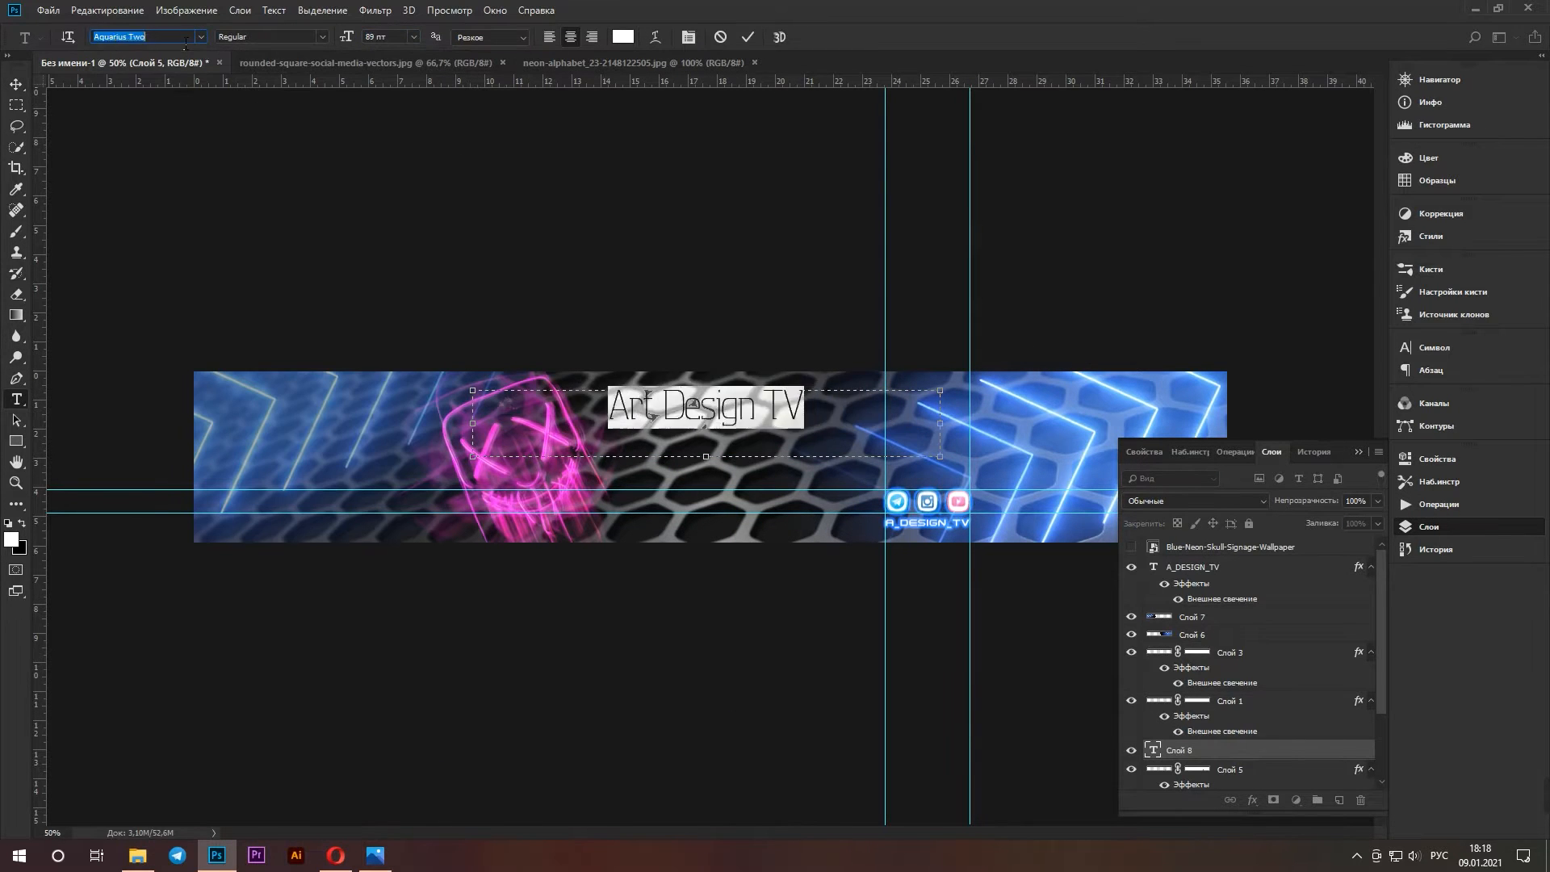
scroll(153, 44, "down", 1)
left_click(16, 84)
left_click_drag(679, 421, 683, 463)
left_click_drag(683, 463, 683, 464)
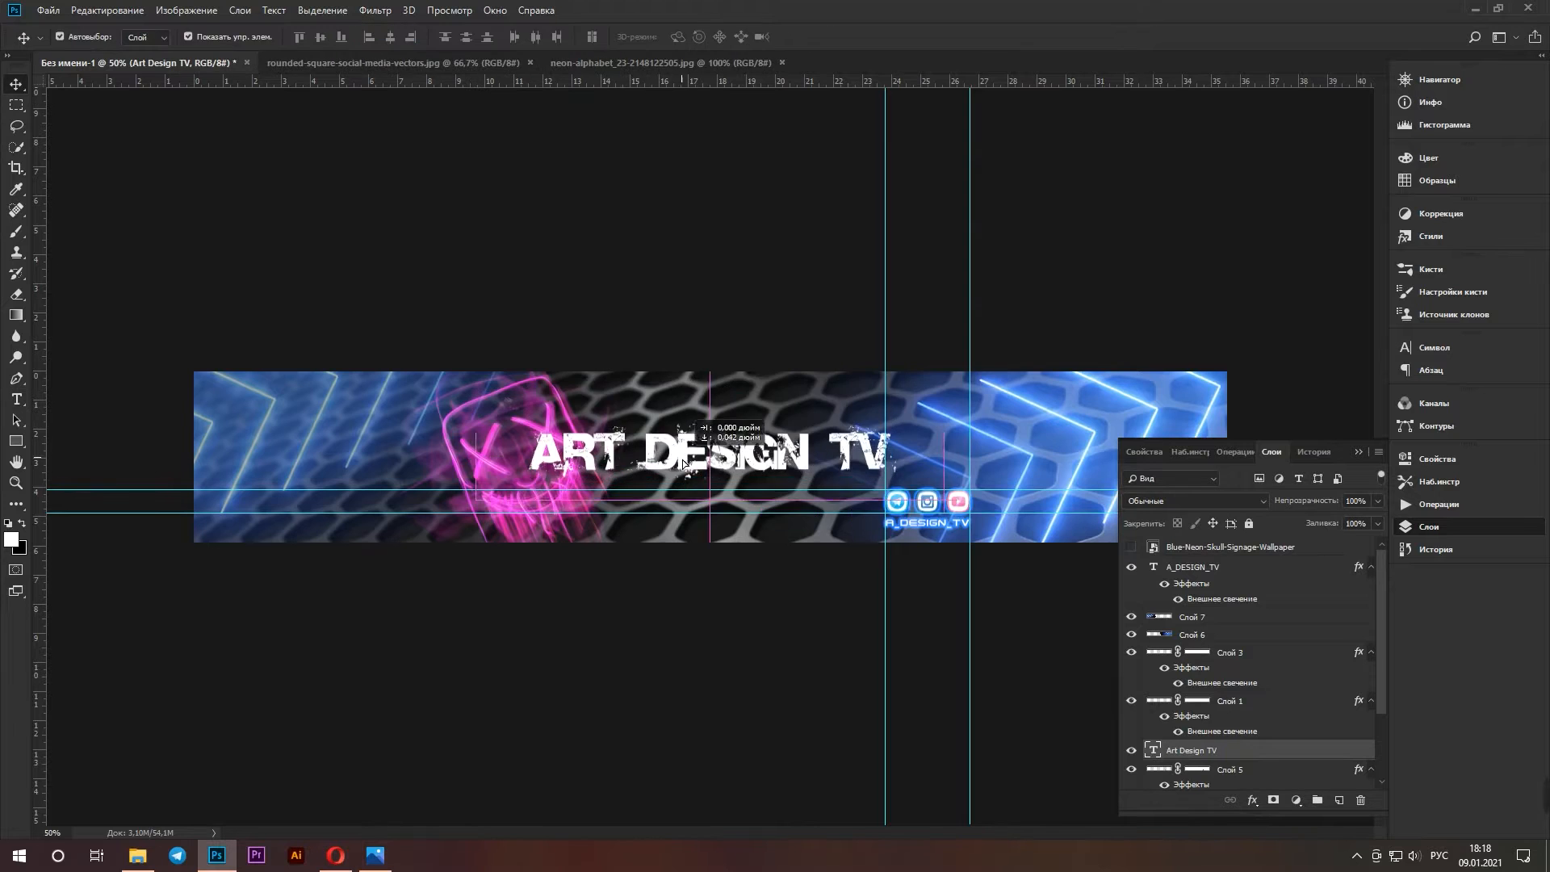
Try a bright pink Outer Glow in Screen mode on the Art Design TV title, varying its opacity and colour
double_click(1244, 755)
left_click(854, 348)
left_click(896, 348)
left_click(1122, 176)
left_click(493, 440)
left_click(909, 193)
left_click_drag(1222, 140, 1182, 146)
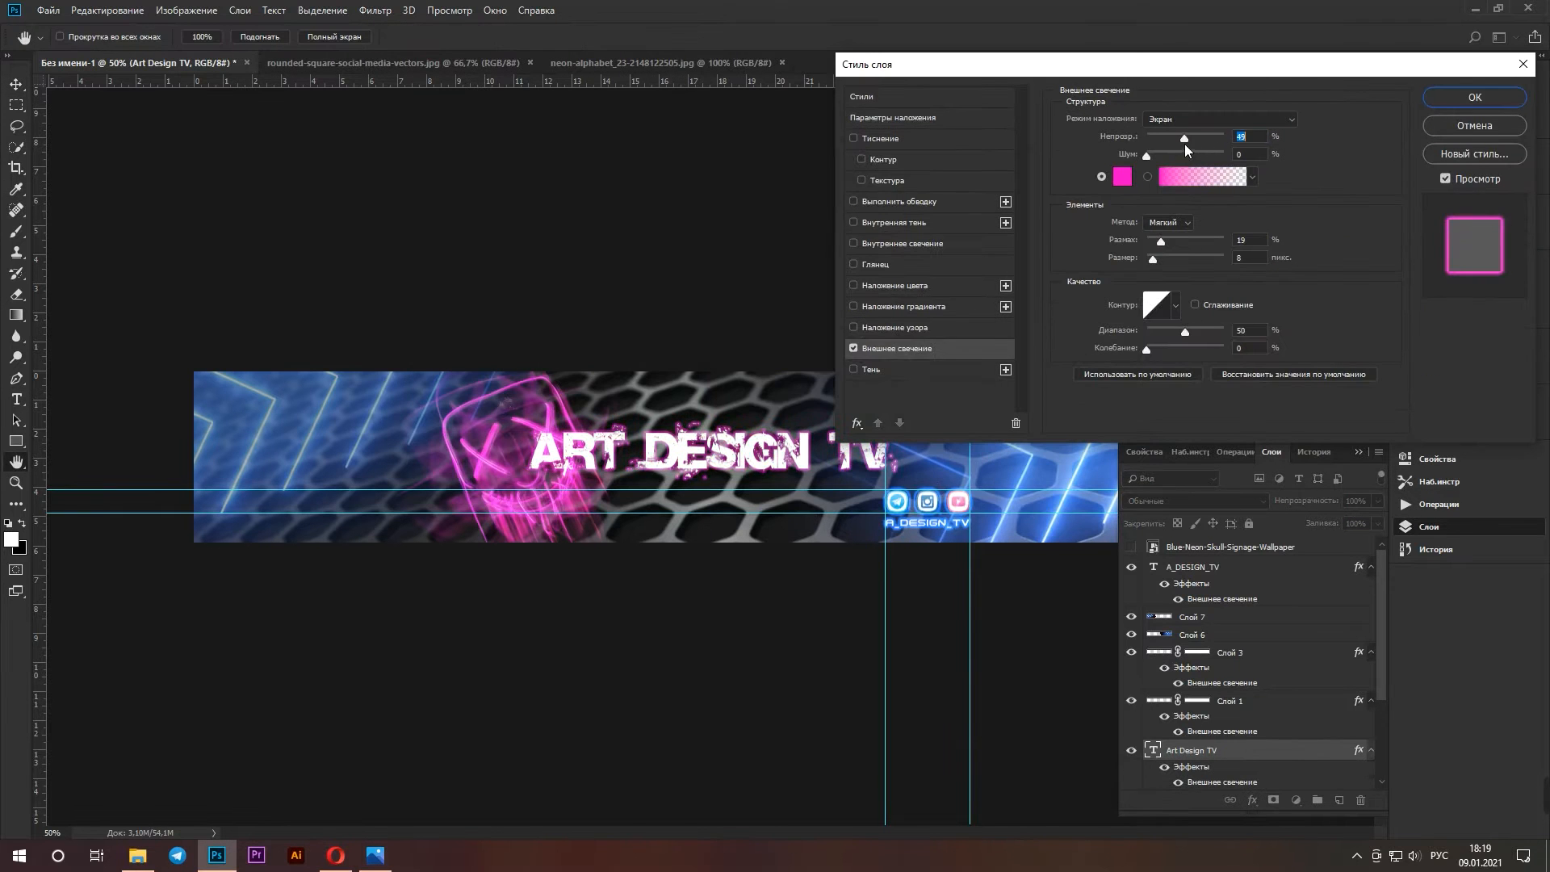
left_click(1123, 176)
left_click(549, 386)
left_click(908, 193)
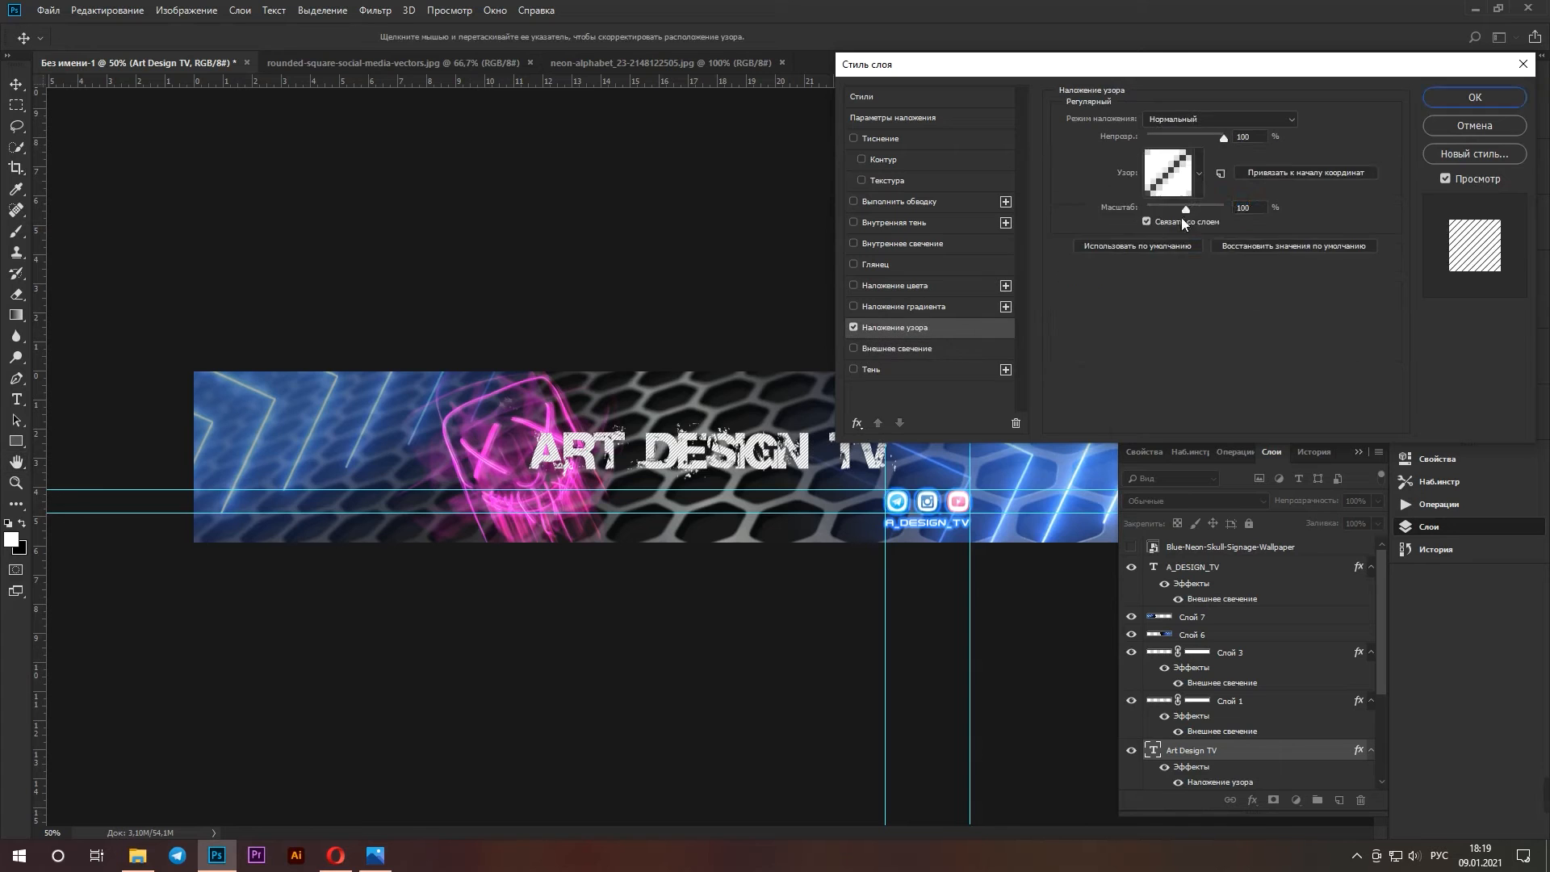
Try other Pattern Overlay swatches on the title, including the yellow one, and look for PAT pattern files to load
left_click(1171, 185)
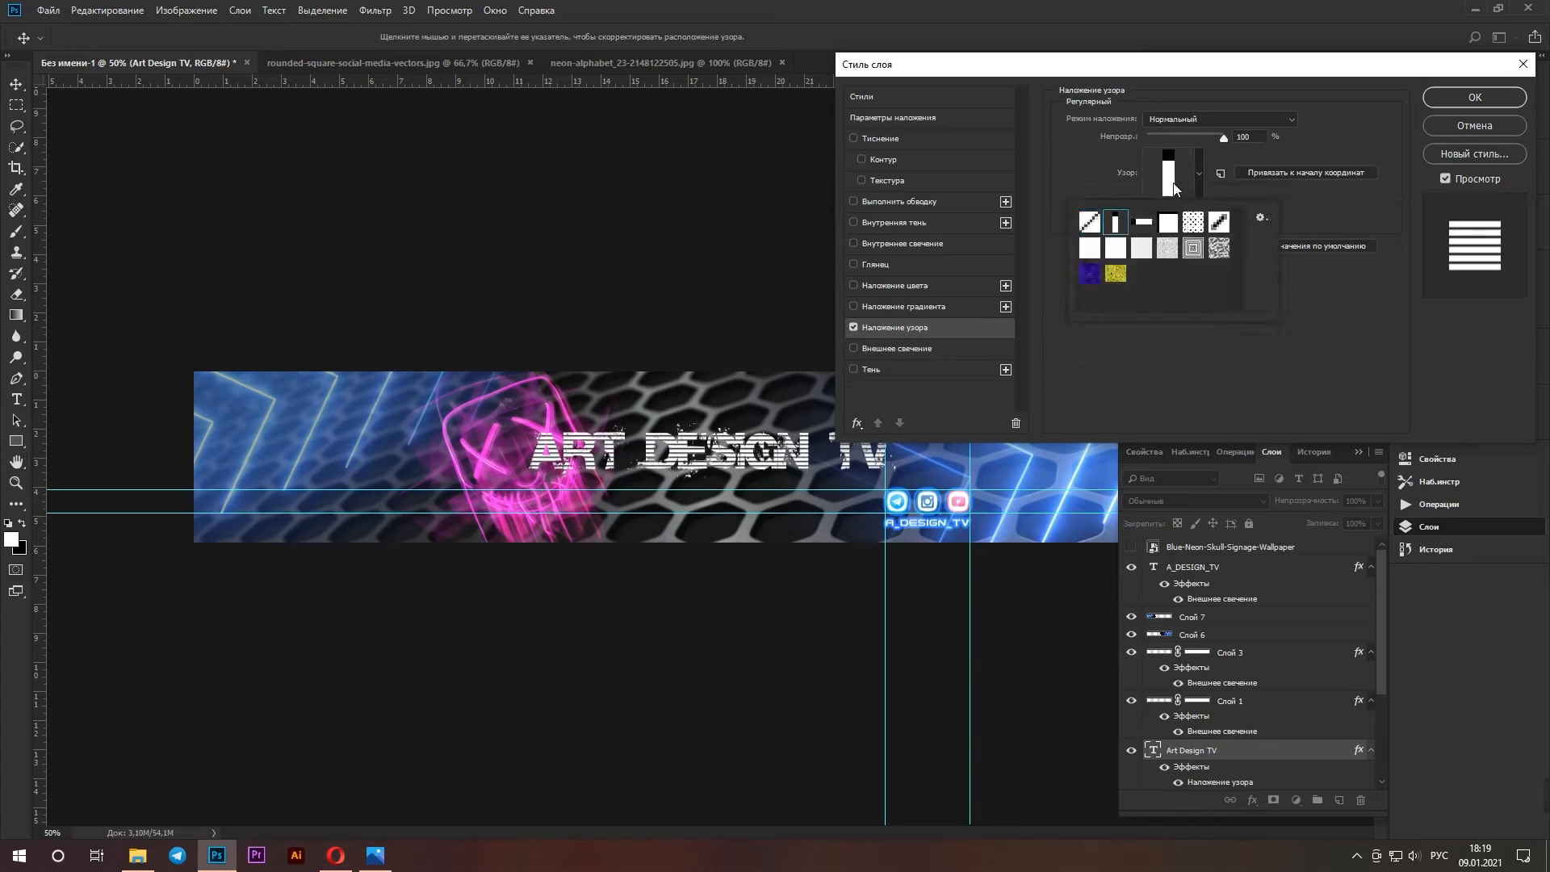
left_click(1116, 273)
left_click(1261, 217)
left_click(1329, 427)
left_click(849, 324)
double_click(1131, 349)
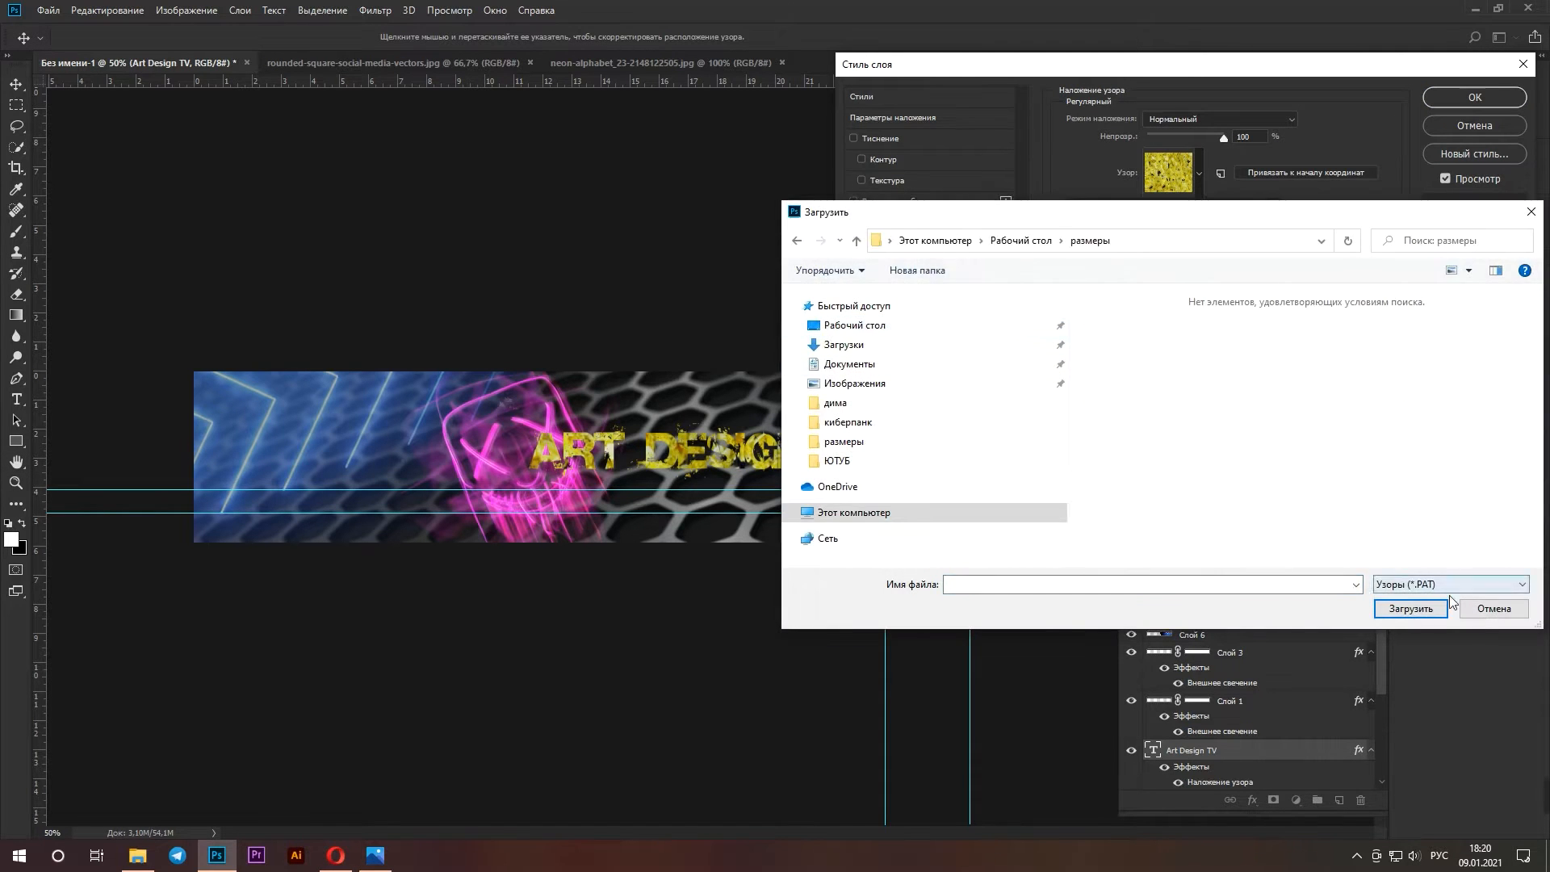
left_click(1494, 609)
Apply the diagonal-stripe Pattern Overlay to the Art Design TV title and nudge the title slightly left
left_click(1193, 248)
left_click(1090, 222)
left_click(1216, 139)
left_click(1475, 98)
left_click_drag(711, 452, 704, 450)
Rearrange the layer stack so that the mask_neon_blur layer sits above all other layers
left_click_drag(1198, 750, 1197, 558)
left_click_drag(1197, 567, 1199, 540)
mouse_move(1198, 547)
left_mouse_down()
mouse_move(1205, 727)
mouse_move(1187, 720)
mouse_move(1182, 548)
left_mouse_up()
left_click(282, 444)
key("ctrl+t")
key("Escape")
left_click(1145, 730)
left_click(685, 667)
left_click(1428, 526)
Reduce the opacity of the mask_neon_blur layer to 60%
left_click(1187, 547)
scroll(1136, 598, "down", 2)
left_click(1156, 593)
left_click(1377, 501)
mouse_move(1340, 519)
left_mouse_down()
mouse_move(1418, 529)
mouse_move(1346, 534)
left_mouse_up()
scroll(1260, 598, "up", 2)
left_click(1243, 548)
left_click(1377, 501)
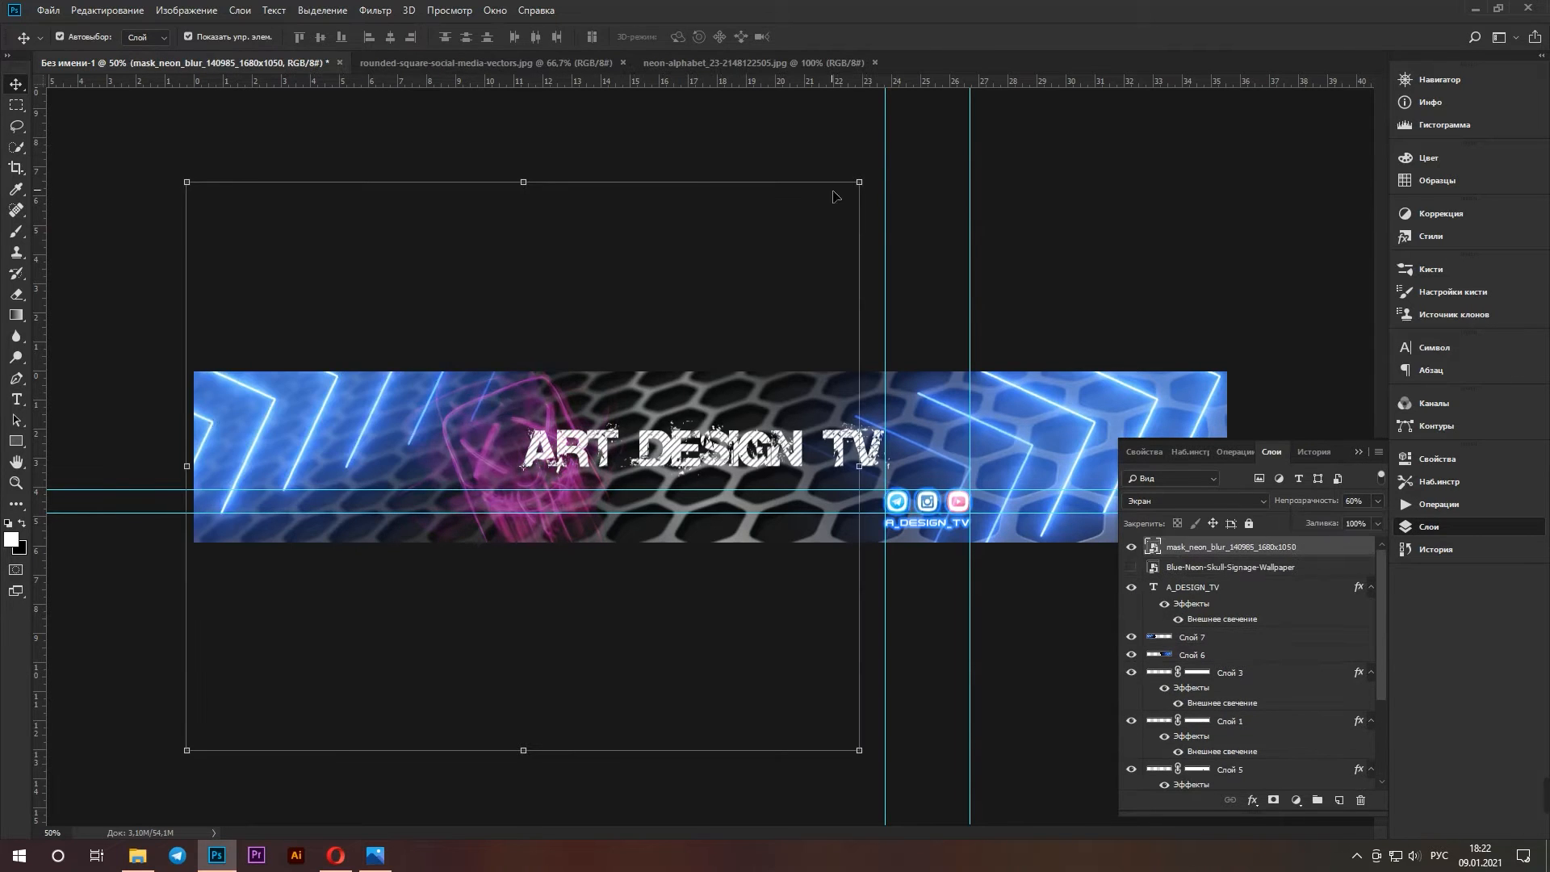
Scale down the neon mask, duplicate it, and rotate and reposition the copy on the banner
key("ctrl+t")
left_click_drag(708, 182, 628, 305)
key("Return")
left_click_drag(656, 385, 717, 540)
left_click_drag(979, 368, 1063, 594)
left_click_drag(720, 600, 490, 560)
key("Return")
Add more neon mask copies and rotate and place one at the banner's upper edge above the title
left_click_drag(730, 539, 841, 386)
key("ctrl+z")
left_click(1231, 548)
left_click_drag(1132, 107, 1187, 243)
left_click_drag(856, 347, 829, 335)
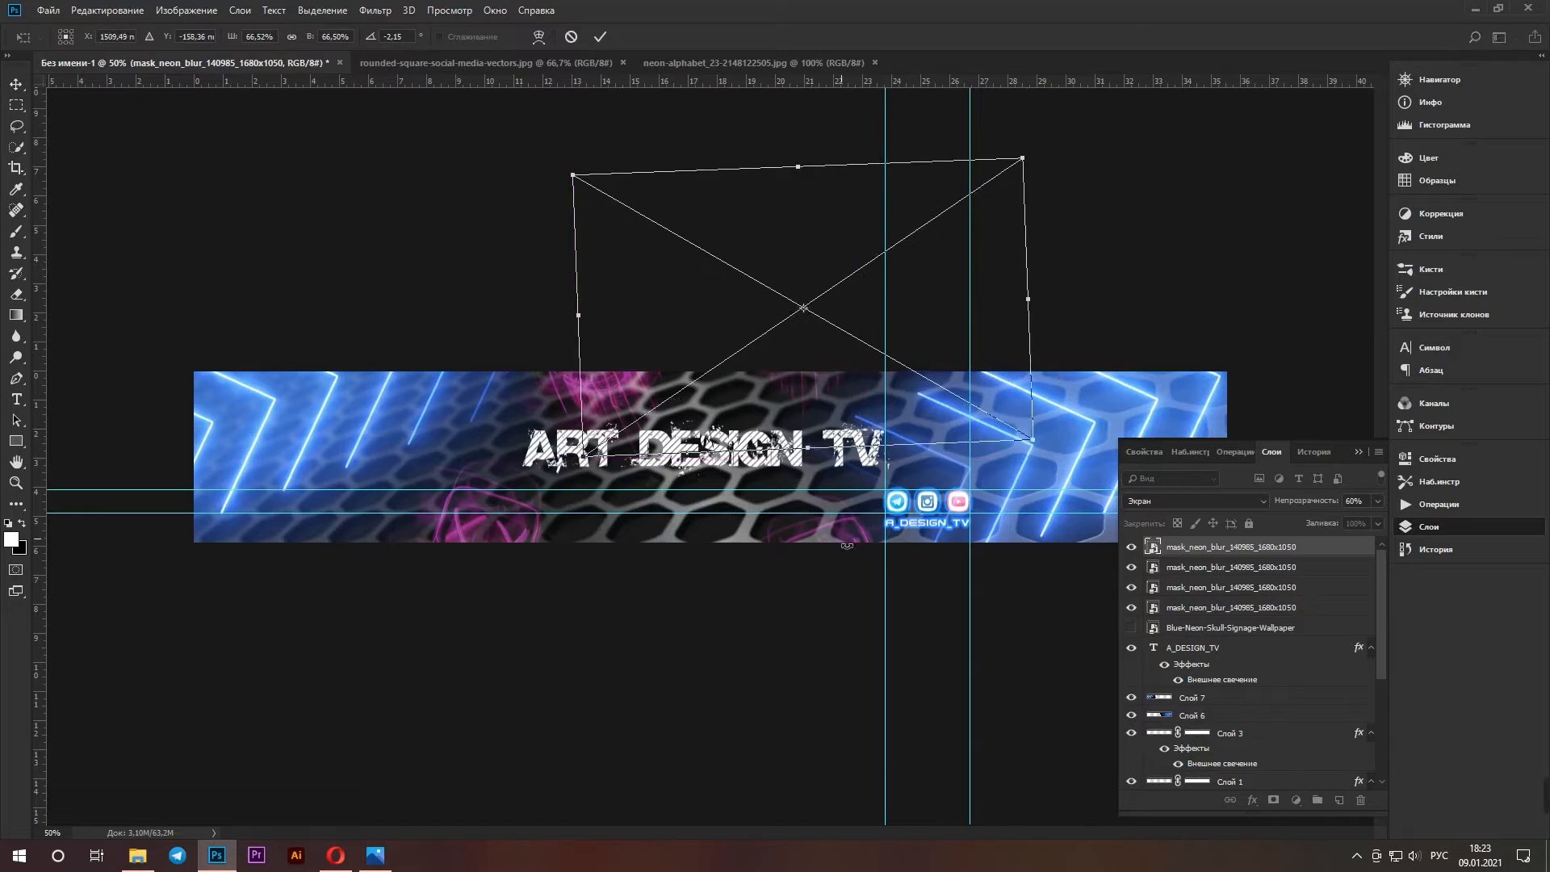
key("Return")
Rotate the mask copy below the title, and shift and rotate the large mask copy left of the title
left_click(844, 533)
key("ctrl+t")
left_click_drag(858, 618, 848, 645)
key("Return")
left_click_drag(509, 516, 459, 511)
key("ctrl+t")
left_click_drag(649, 525, 727, 546)
key("Return")
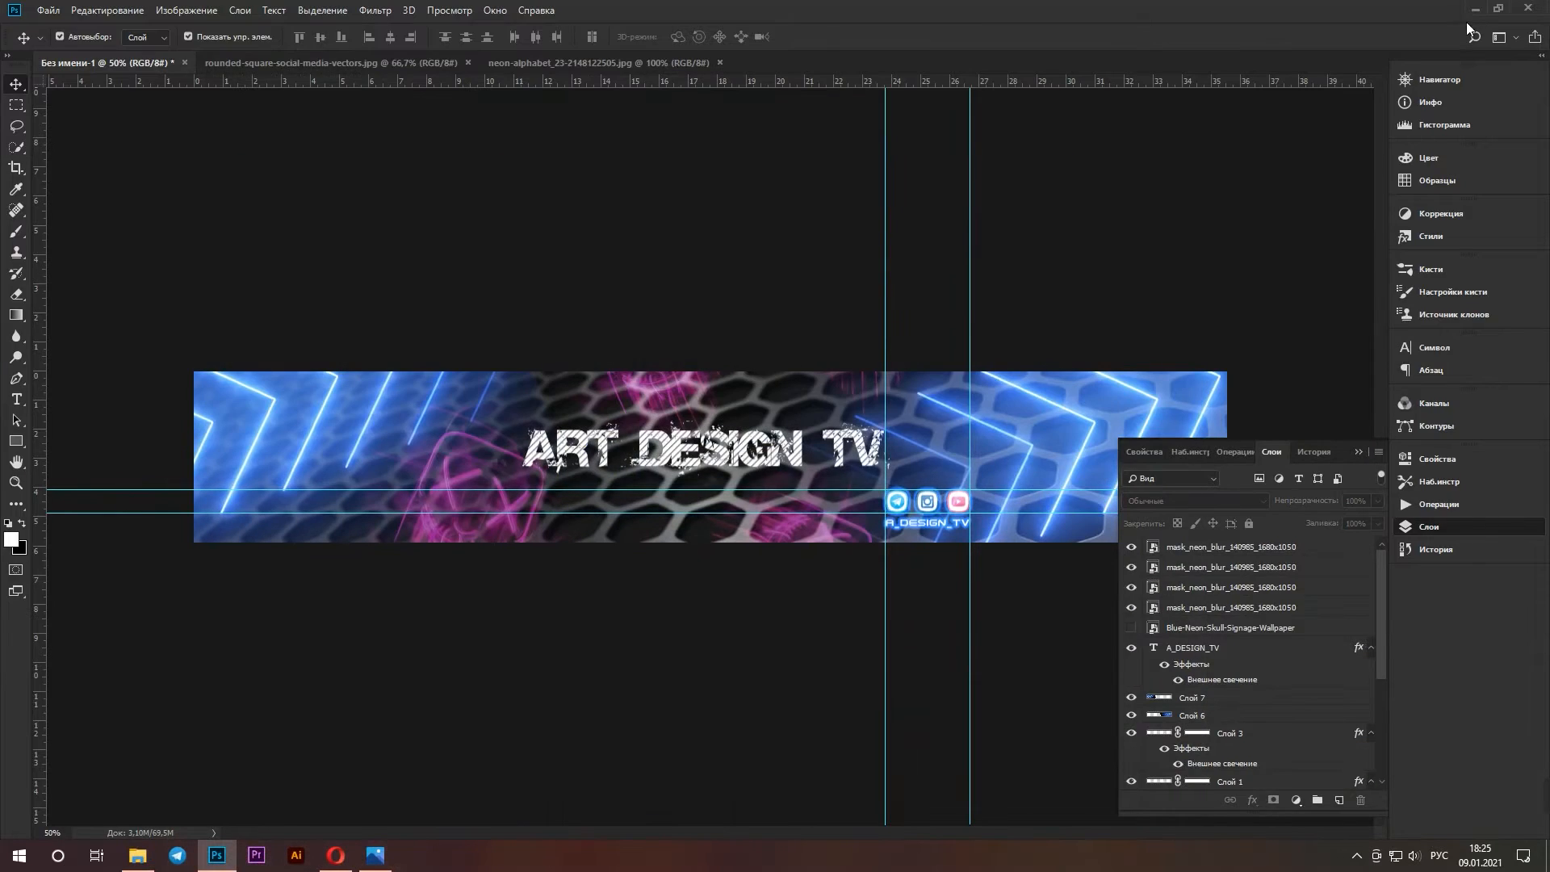
Place the neon thumbs-up image in Screen mode at about 31% scale, tilted about -15°, above the social icons
left_click(1475, 8)
left_click_drag(1154, 412, 545, 551)
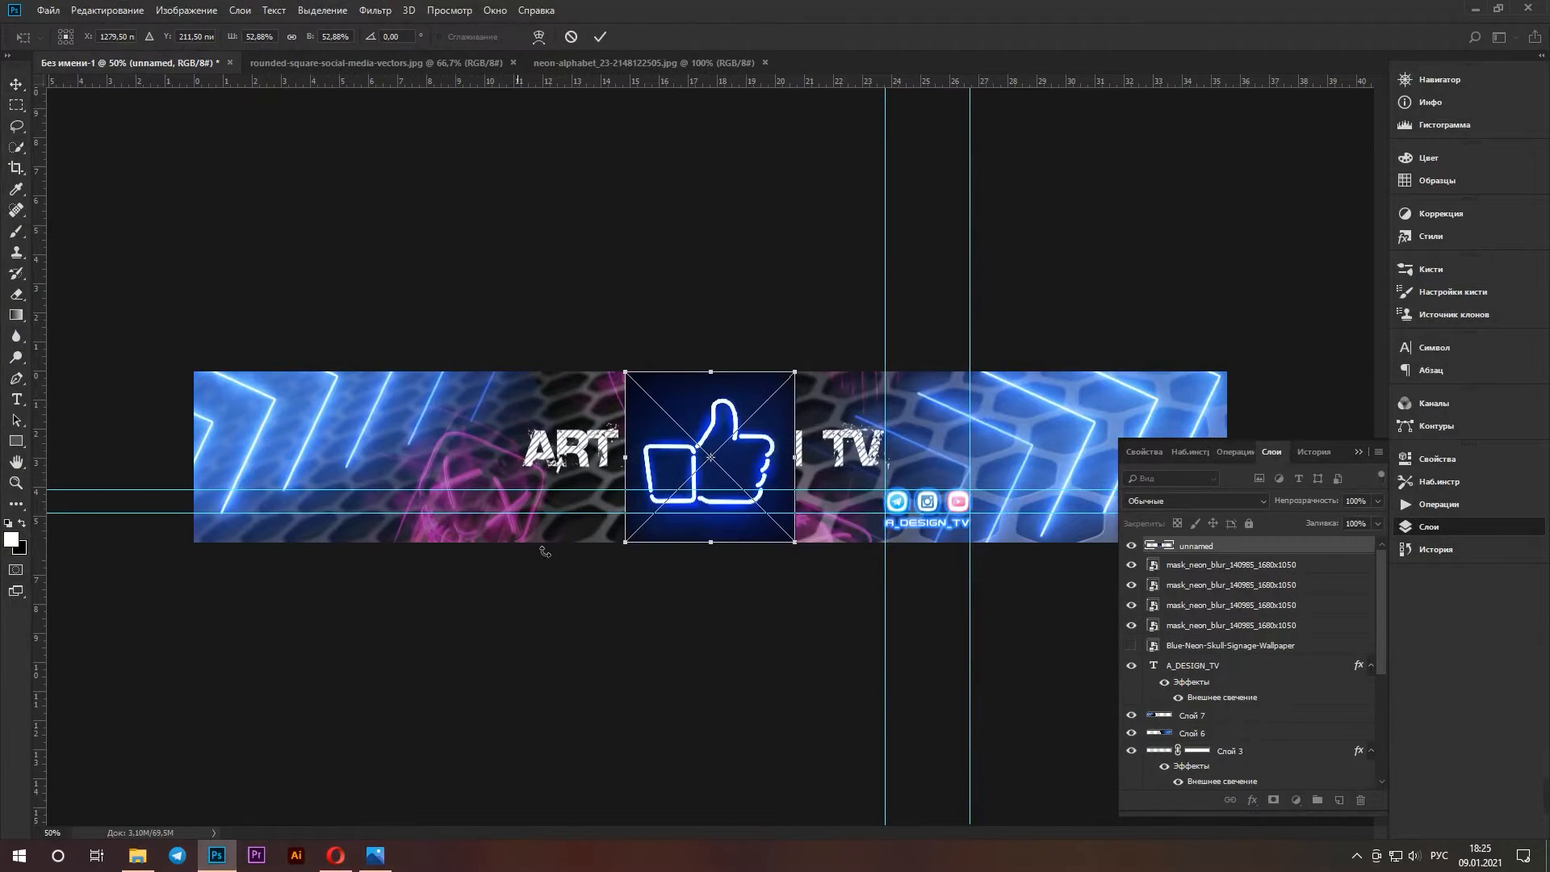
left_click(1175, 499)
left_click(1143, 244)
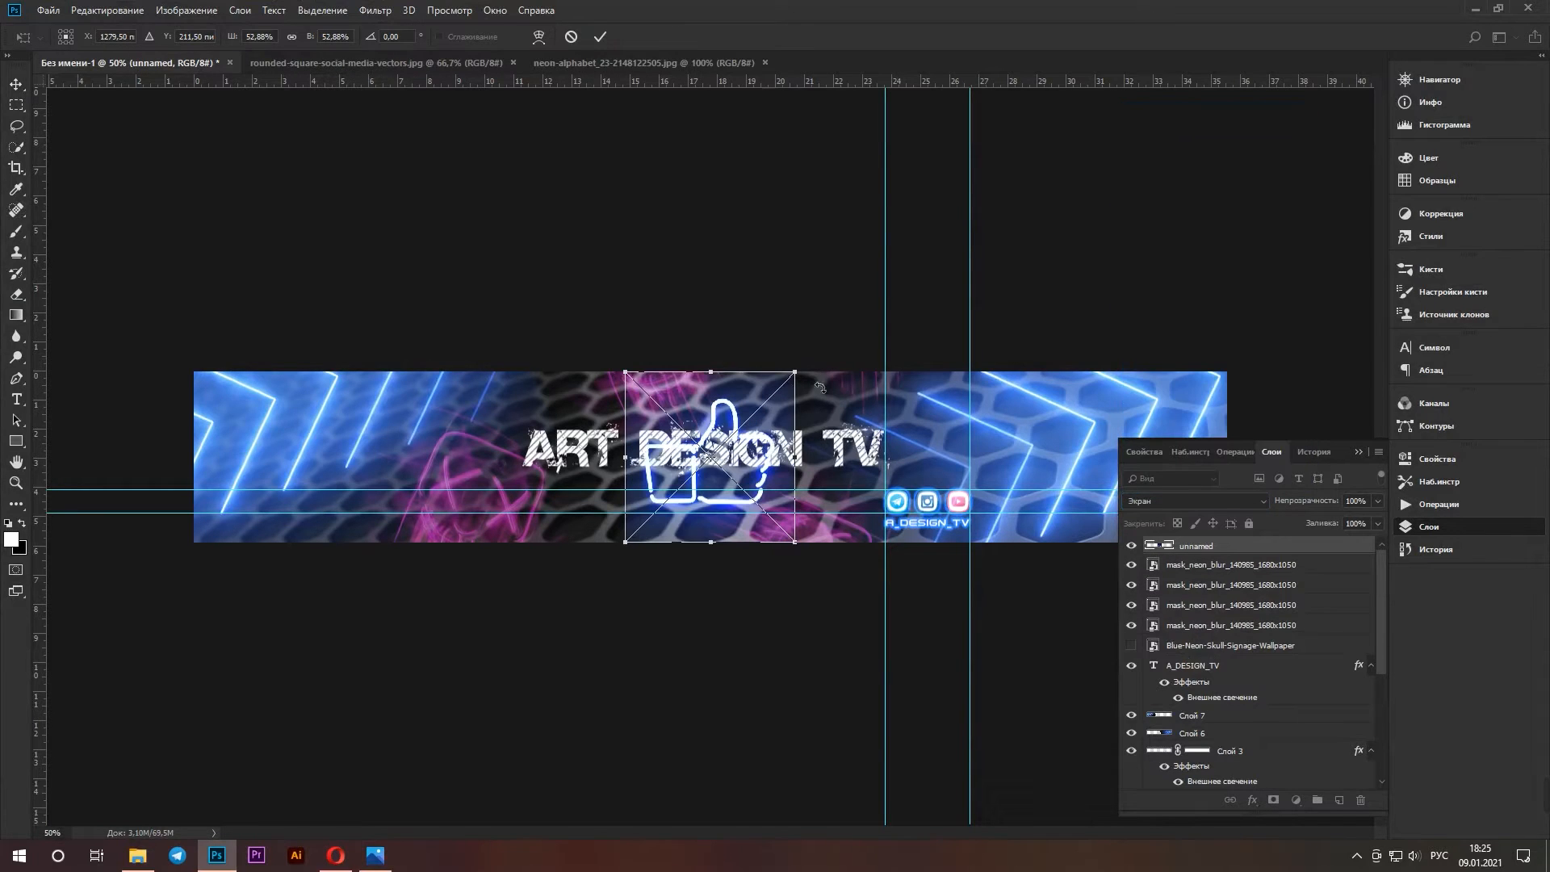
left_click_drag(802, 378, 774, 412)
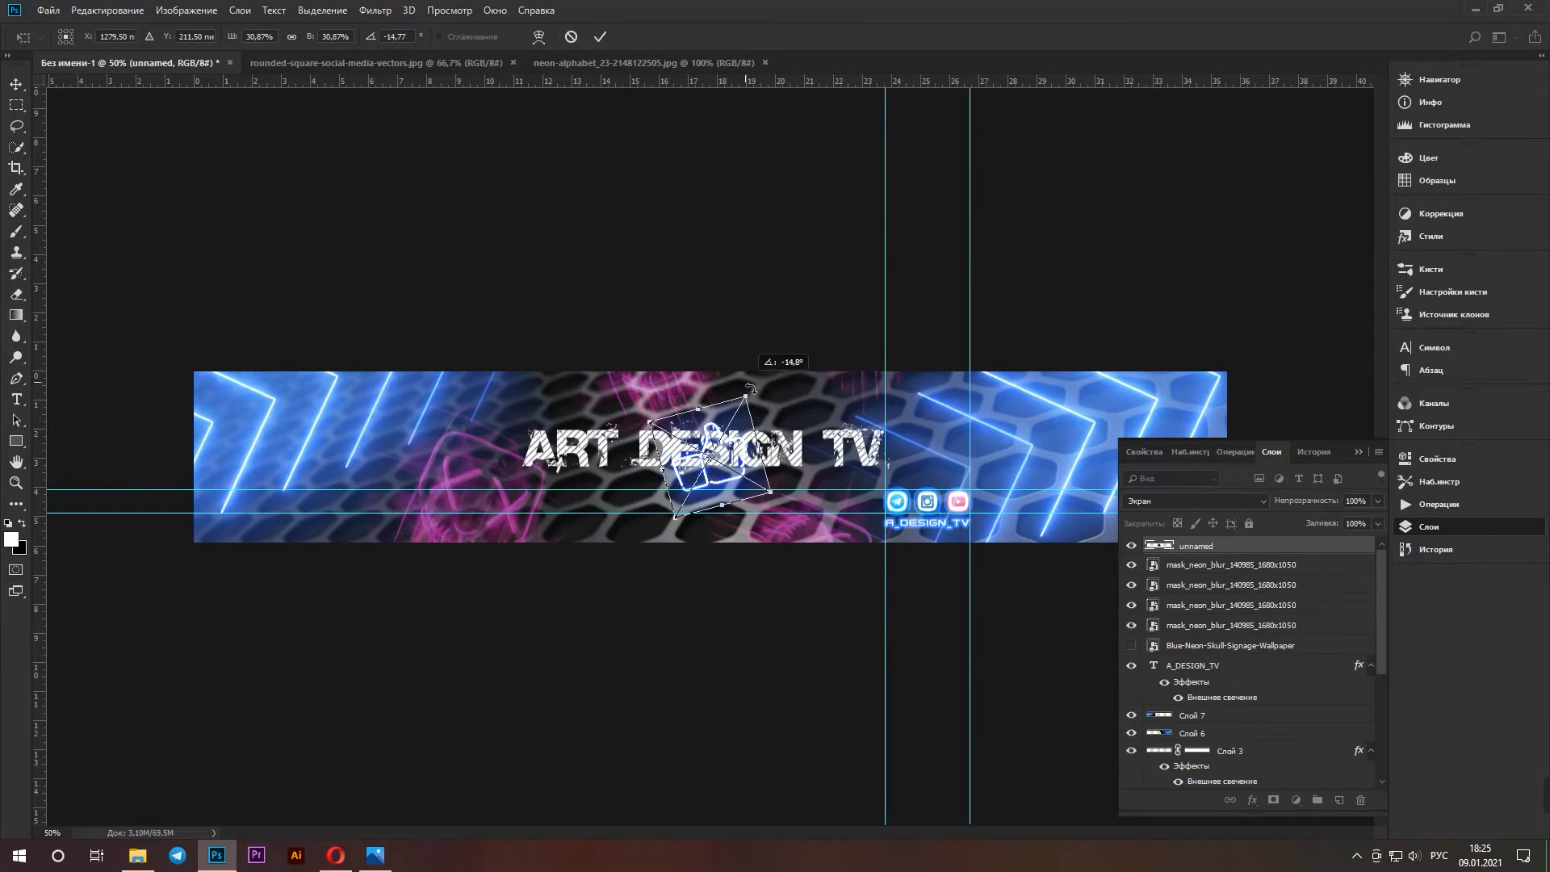
left_click_drag(737, 460, 1082, 446)
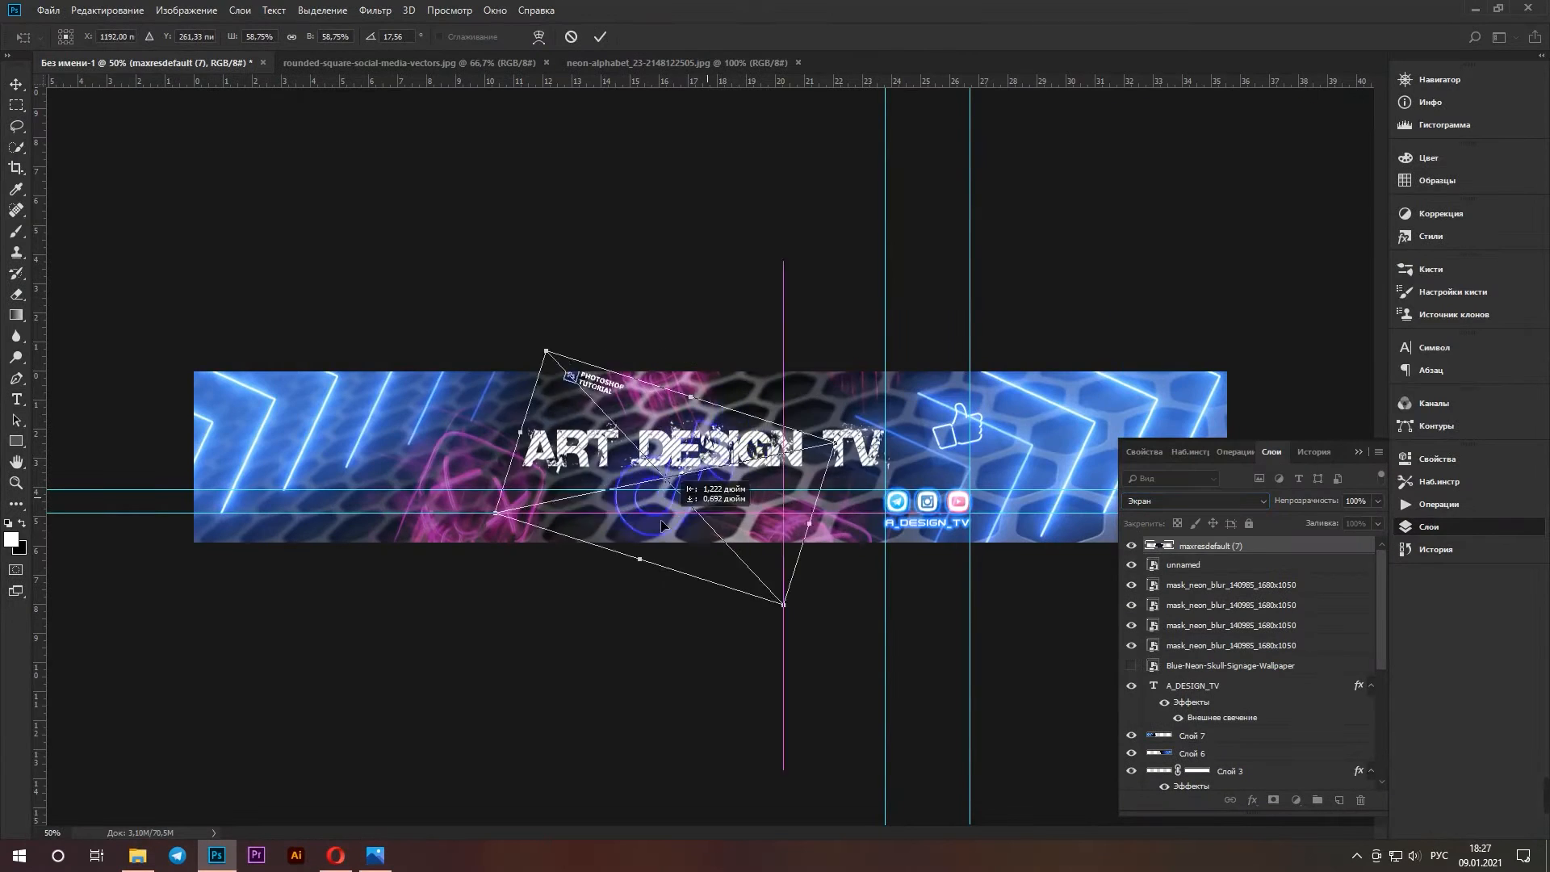
Rotate and place the maxresdefault (7) neon image near the word TV and mask out its PHOTOSHOP TUTORIAL caption
left_click_drag(856, 525, 755, 380)
key("Return")
key("t")
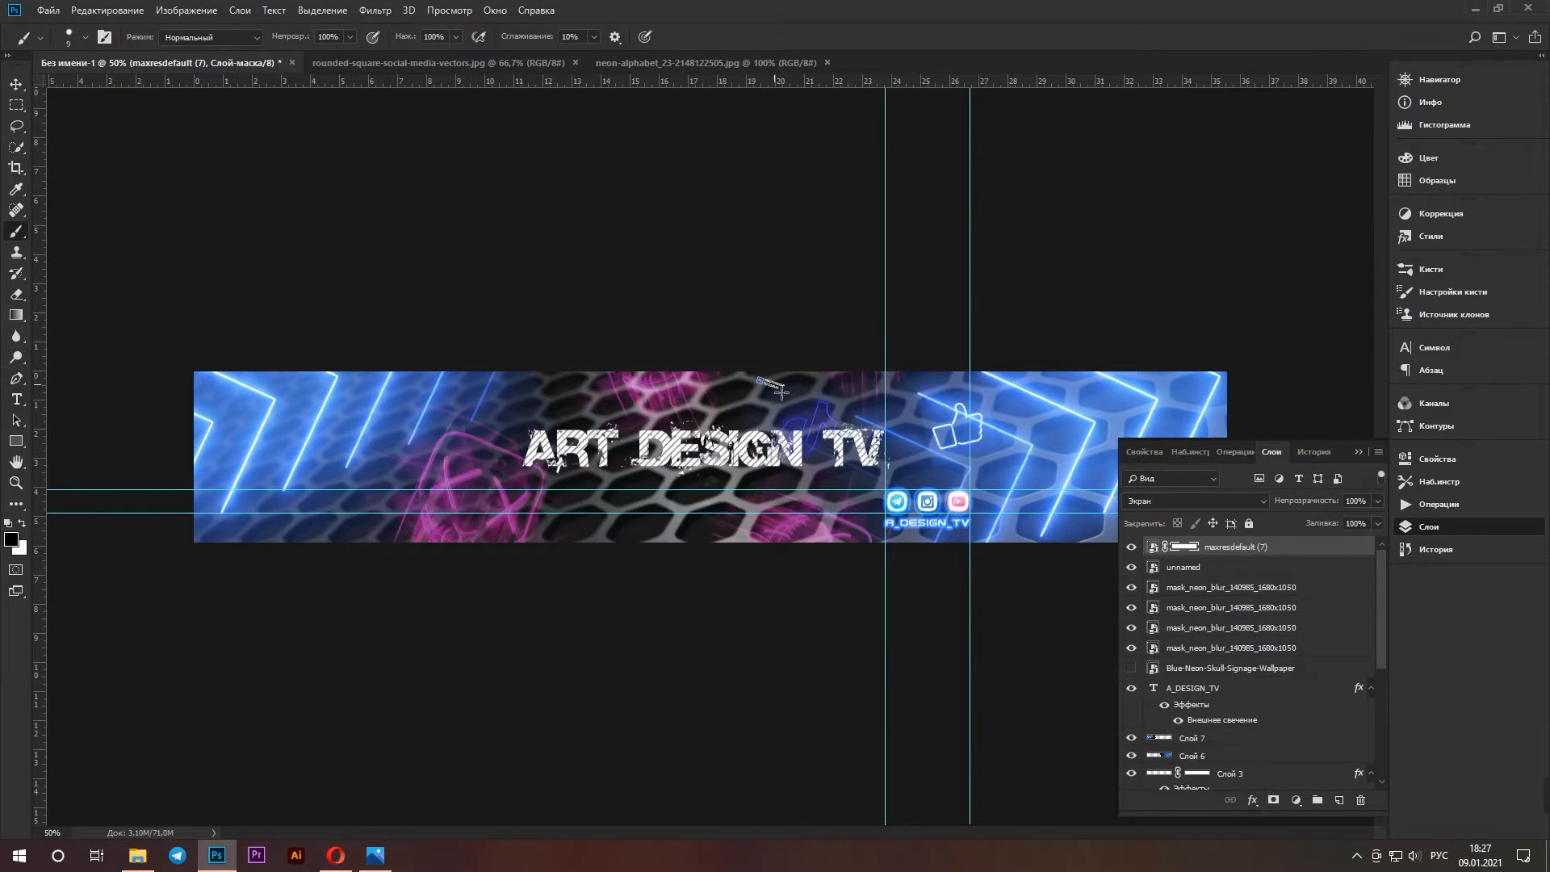
key("ctrl+z")
left_click(84, 38)
double_click(48, 190)
Move the neon thumbs-up above the word ART in the title and lower its opacity to about 55%
left_click(16, 85)
left_click_drag(959, 428, 541, 429)
key("Escape")
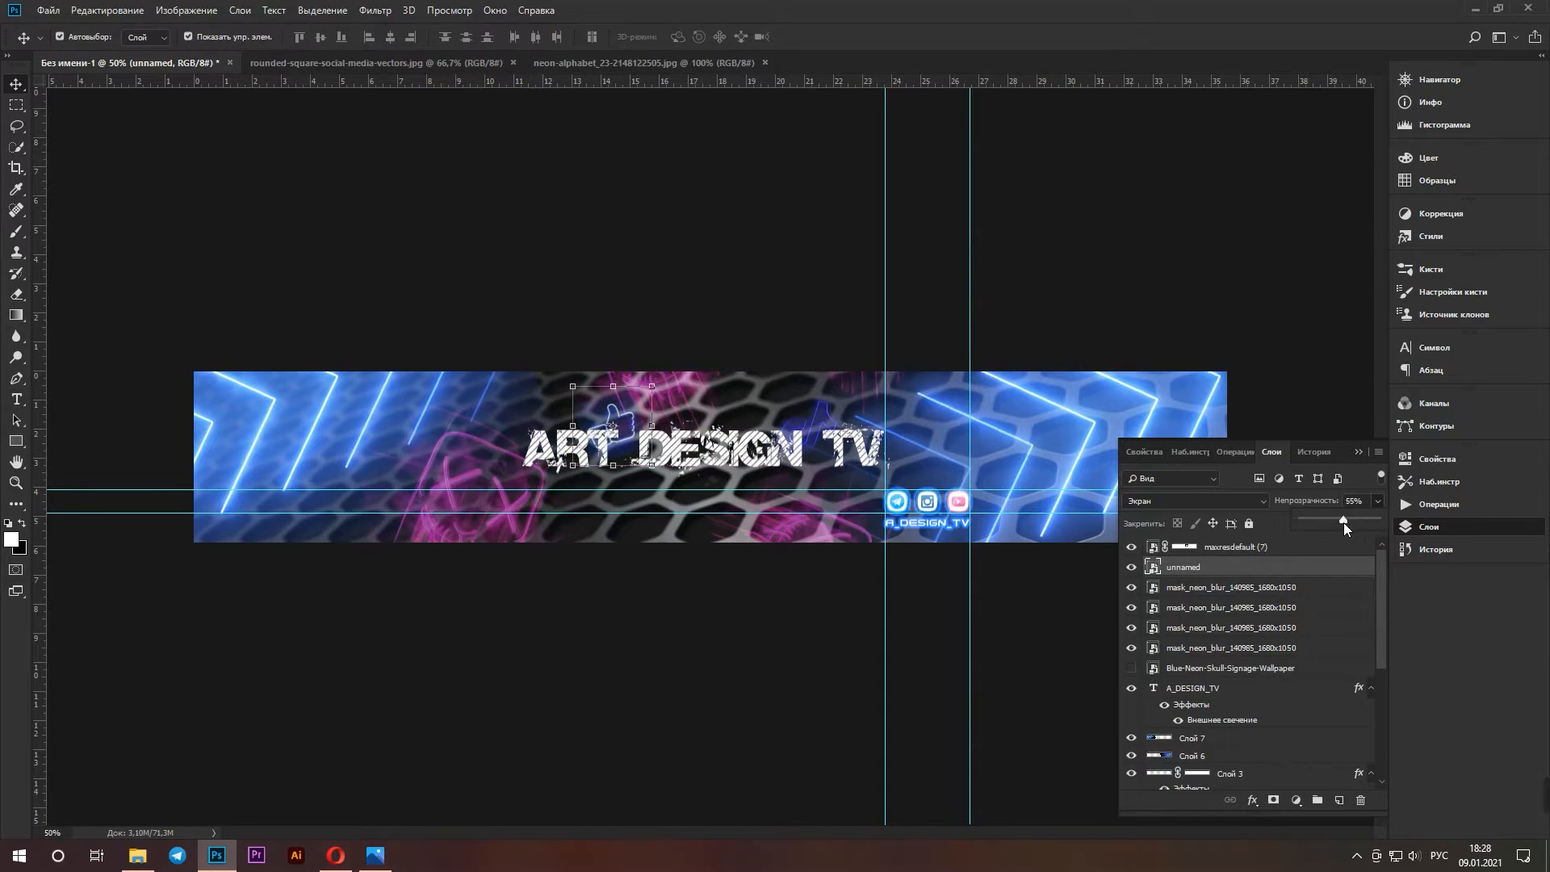
Add layer masks to the thumbs-up, Слой 7 and Слой 6 layers and soften them with a 100 px brush at 14% opacity
left_click(16, 232)
left_click(1274, 800)
left_click(1217, 738)
key("bracketright")
key("bracketright")
left_click_drag(556, 420, 560, 385)
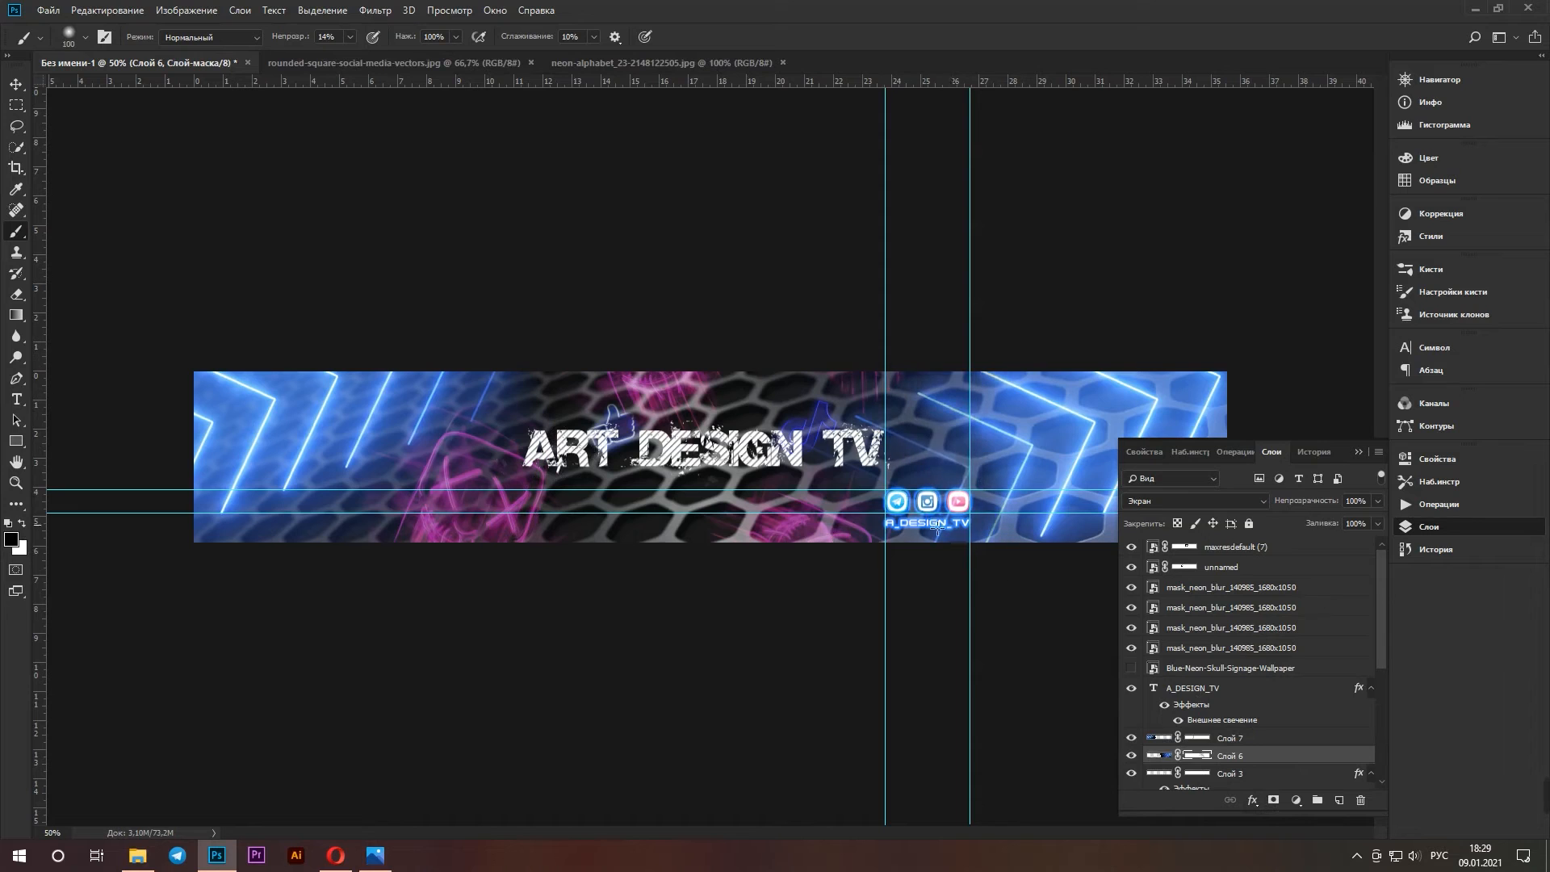
Fade the neon arrow lines on the Слой 6 and Слой 7 masks and set the maxresdefault (7) layer to 88% opacity
key("F7")
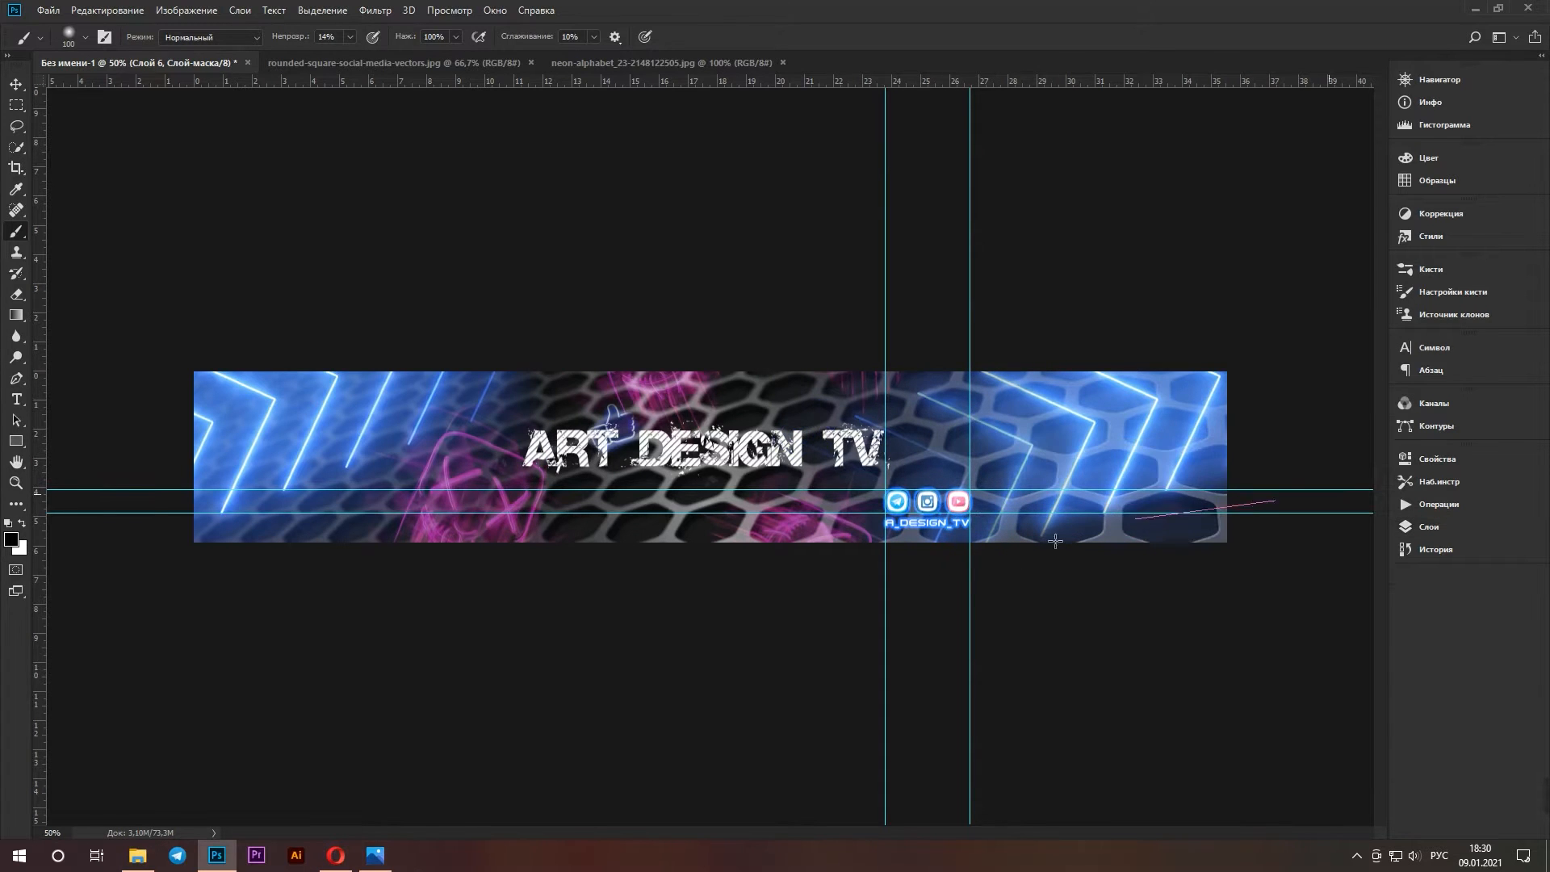
left_click(1427, 529)
left_click(1205, 739)
key("x")
left_click(1131, 548)
left_click(1236, 547)
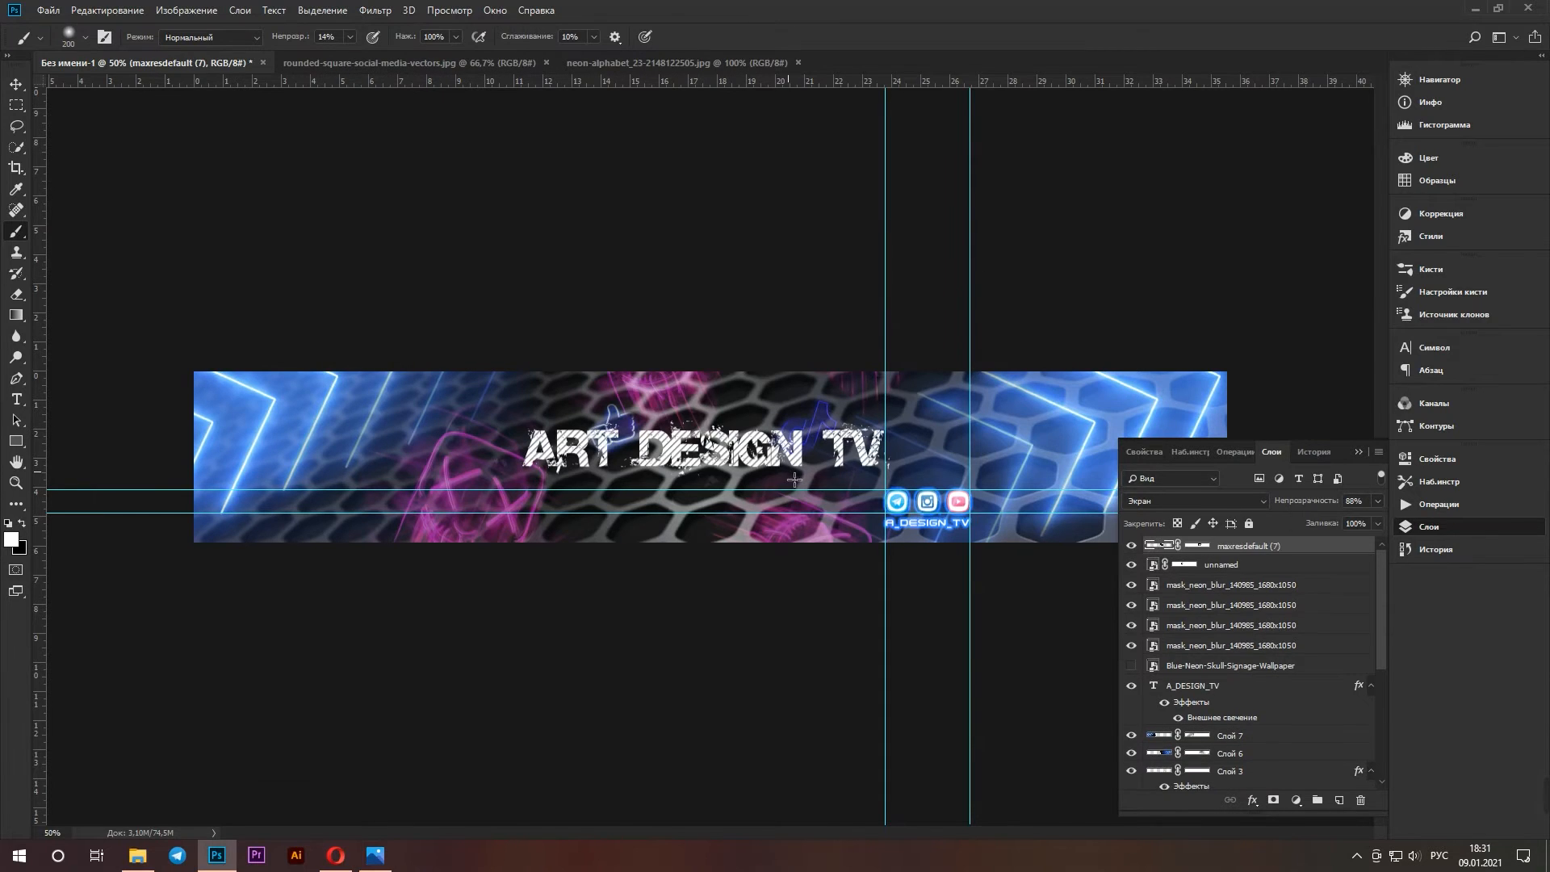
Bring the Ai, Ps, Au, Ae and Pr logos into the banner, scaled down and arranged in a tilted row beneath the title
left_click(18, 105)
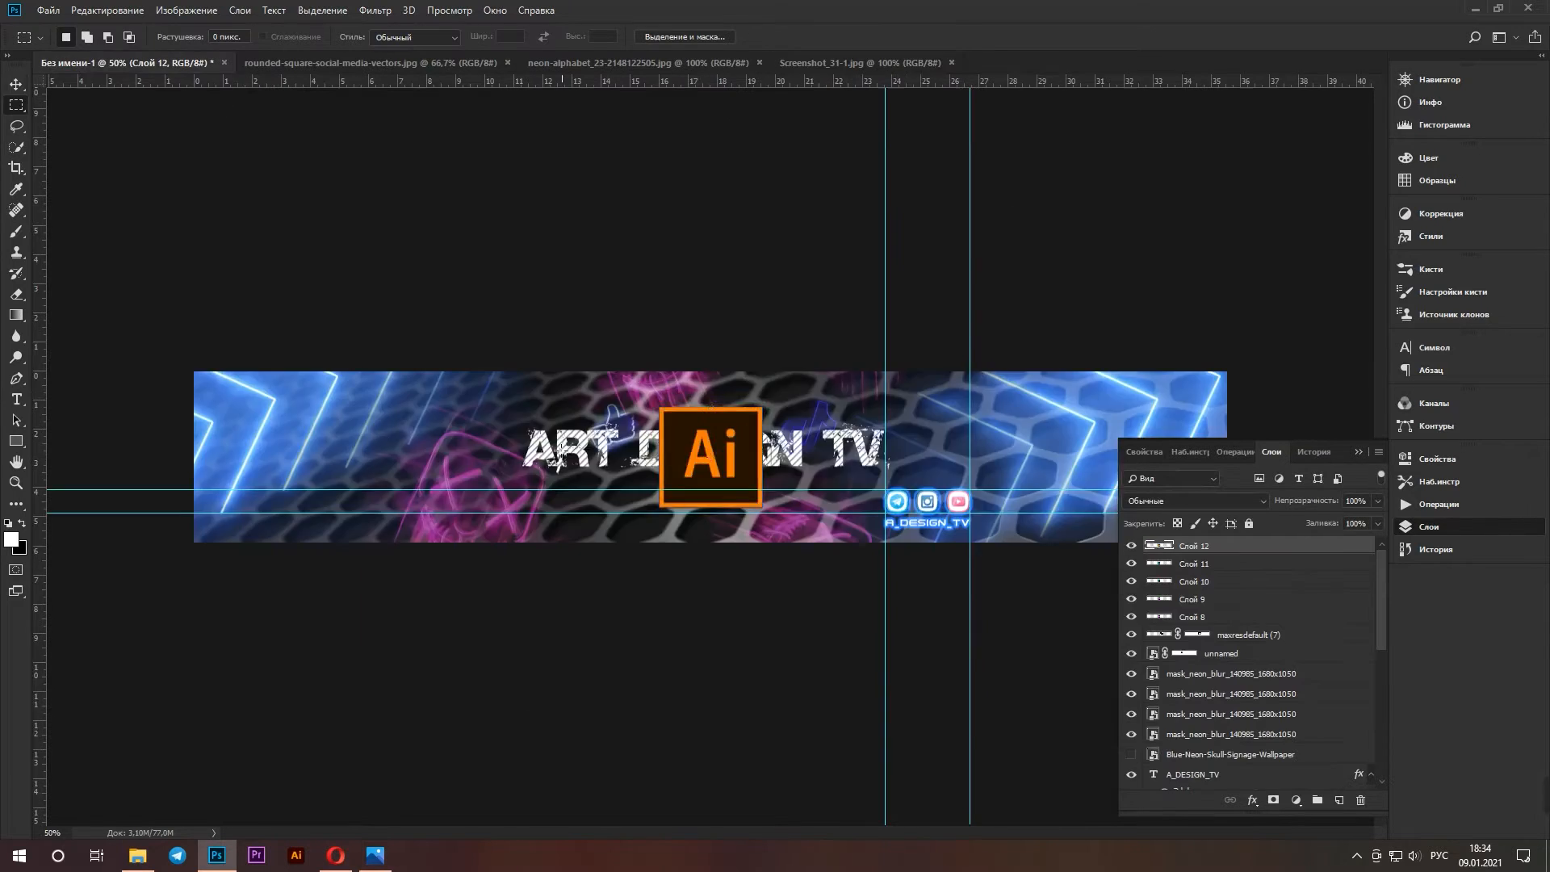
key("ctrl+plus")
key("ctrl+plus")
key("ctrl+t")
left_click_drag(814, 356, 756, 413, "alt+shift")
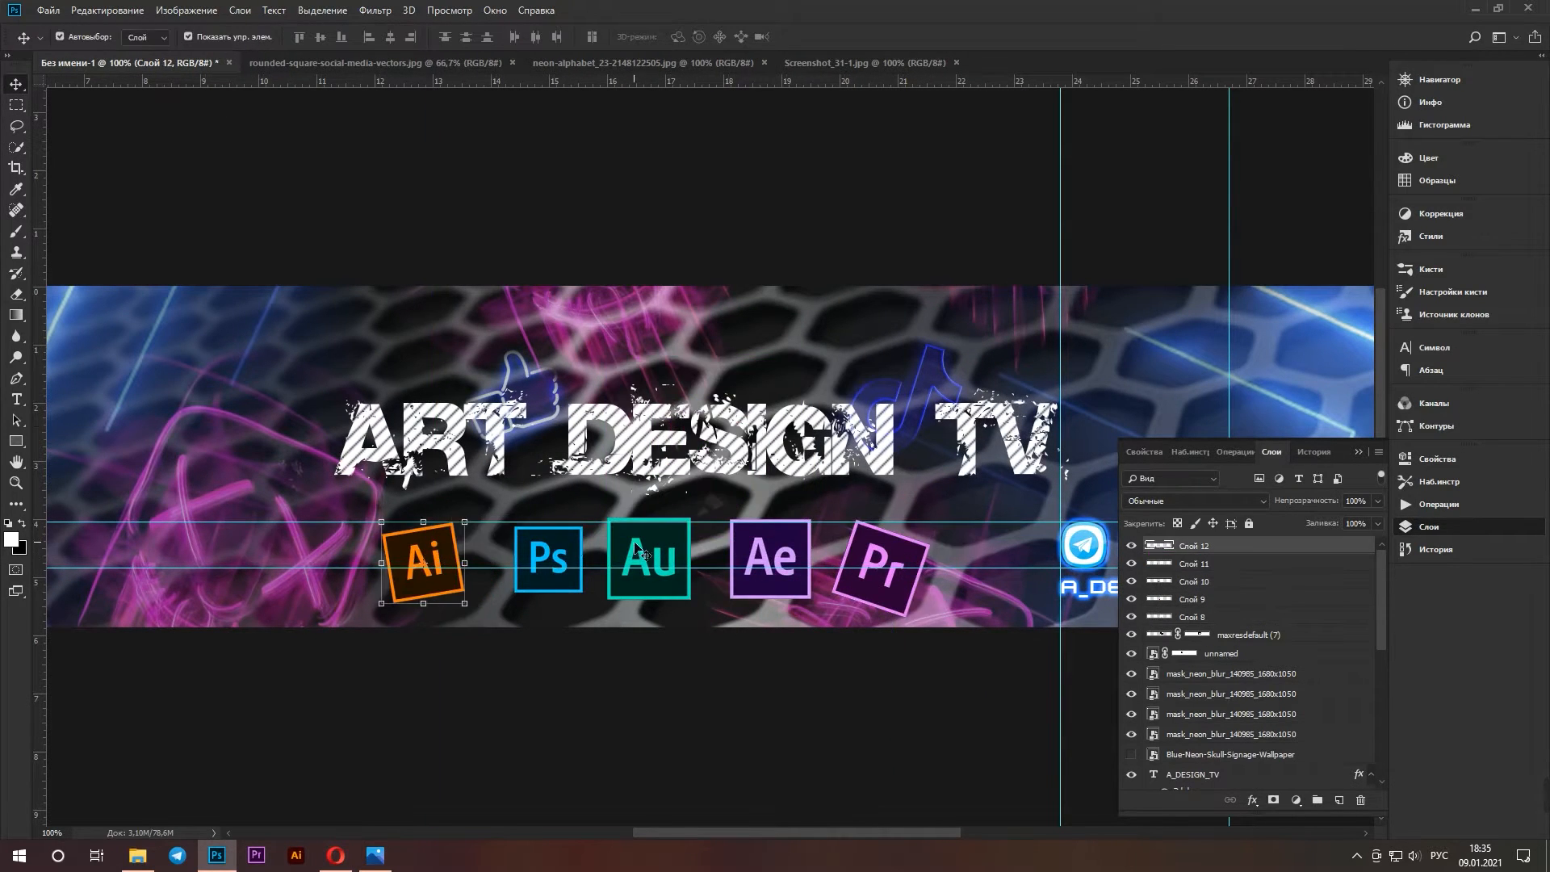
key("ctrl+plus")
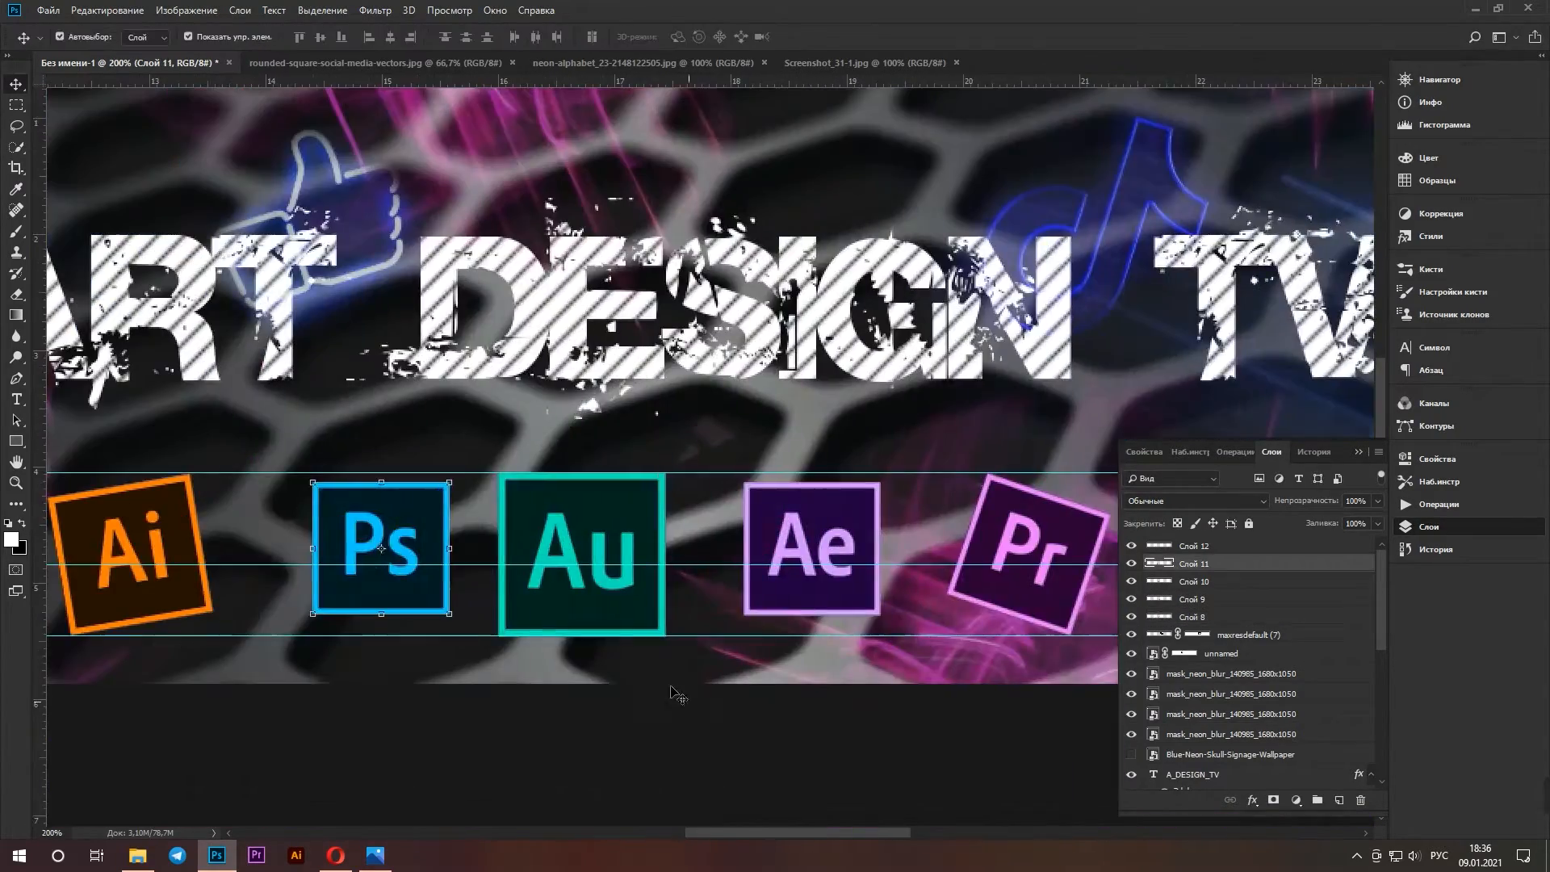
left_click_drag(434, 487, 437, 478)
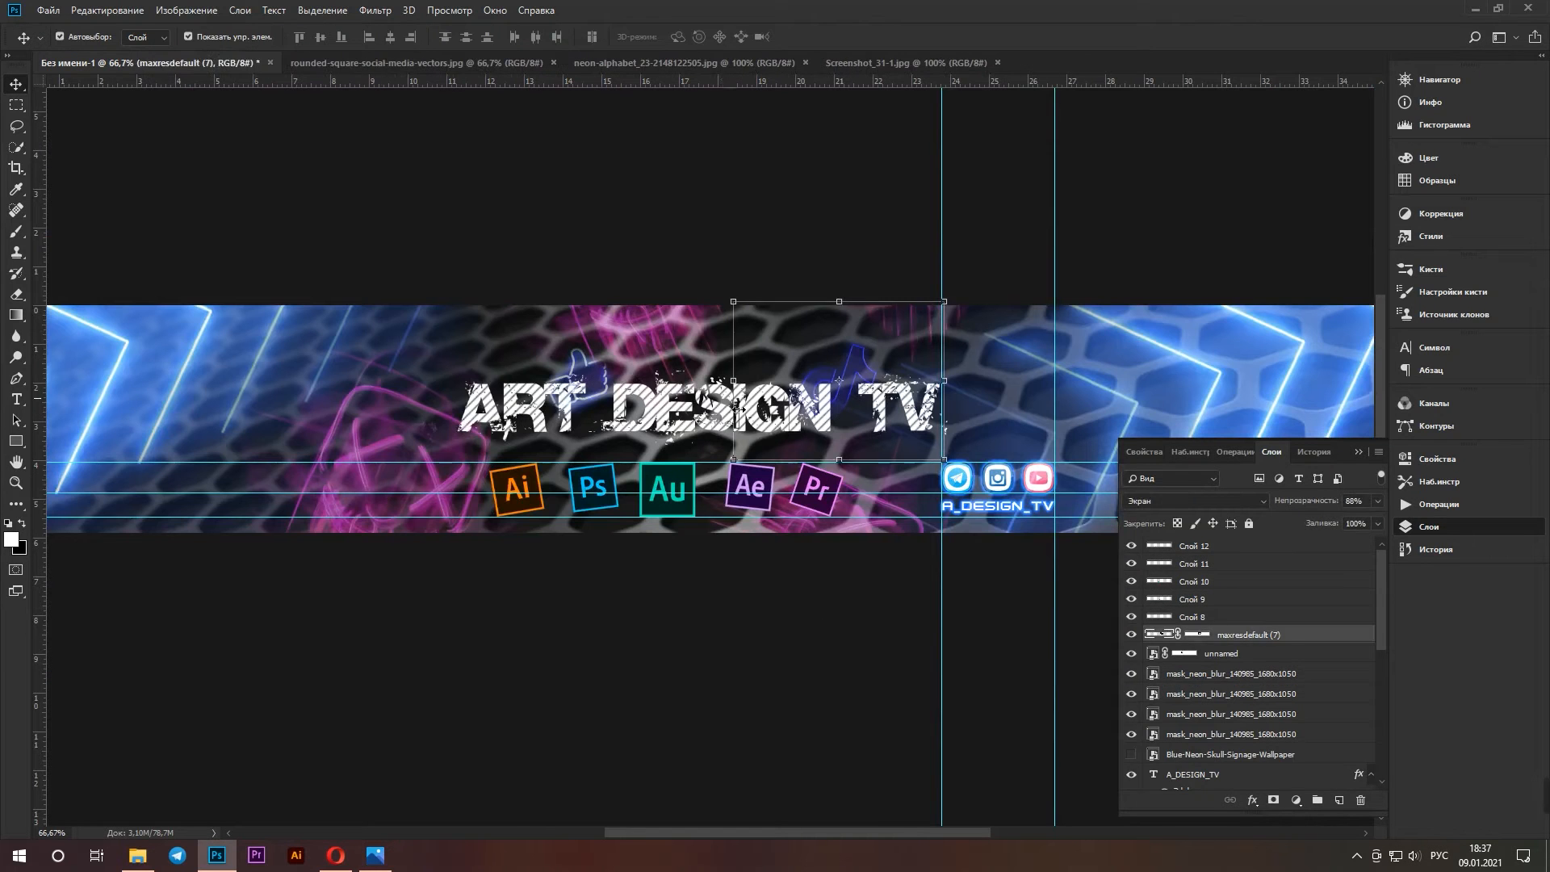
Enlarge the Art Design TV title, shift it slightly left and down, and turn off its Pattern Overlay
scroll(1156, 616, "down", 4)
left_click(1156, 616)
scroll(1204, 751, "down", 5)
left_click(1204, 764)
left_click(905, 410)
scroll(1315, 713, "down", 5)
left_click(1212, 712)
left_click_drag(1022, 385, 1071, 429)
left_click_drag(802, 430, 789, 440)
key("Return")
left_click(929, 188)
left_click(1178, 743)
Try different colours on the individual words of the title and on the whole title, including red
left_click(623, 37)
left_click_drag(457, 424, 552, 424)
left_click(928, 188)
left_click(623, 37)
left_click(928, 187)
left_click(623, 37)
left_click(929, 187)
left_click_drag(876, 423, 975, 424)
left_click(623, 36)
left_click(926, 189)
left_click_drag(405, 424, 878, 424)
left_click(623, 36)
Recolour the whole Art Design TV title with the orange sampled from the Ai logo
key("ctrl+a")
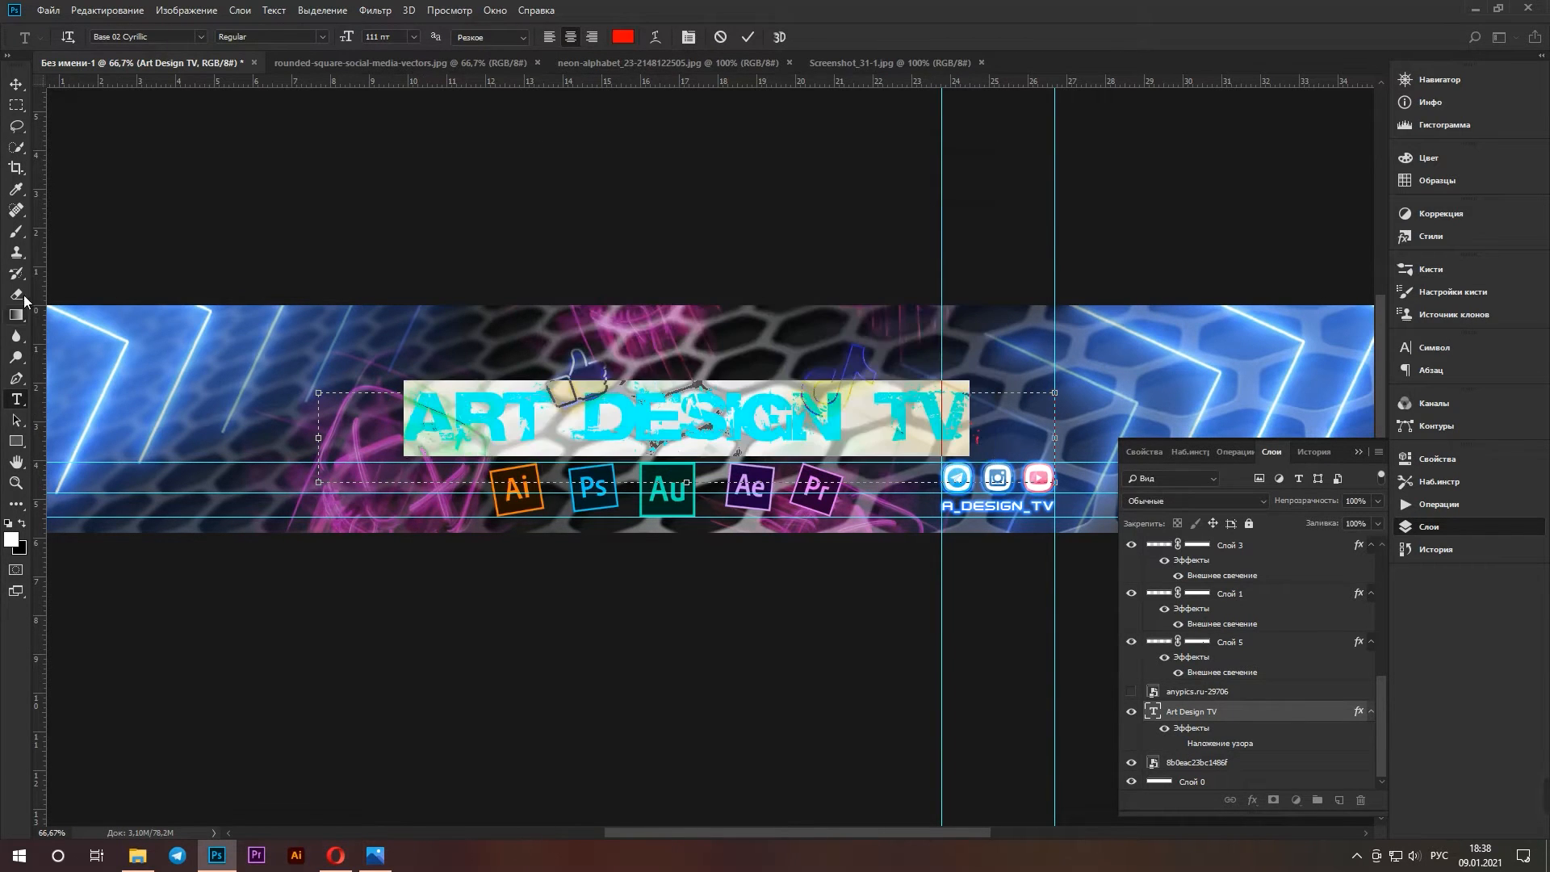
left_click(17, 190)
left_click(668, 490)
left_click(17, 400)
key("ctrl+a")
left_click(622, 37)
left_click(667, 490)
left_click(517, 489)
left_click(929, 187)
key("ctrl+Return")
key("ctrl+t")
key("Return")
Place the dark blue brick-wall image, enlarge it to cover the whole banner, and order it beneath the title layer
left_click(137, 856)
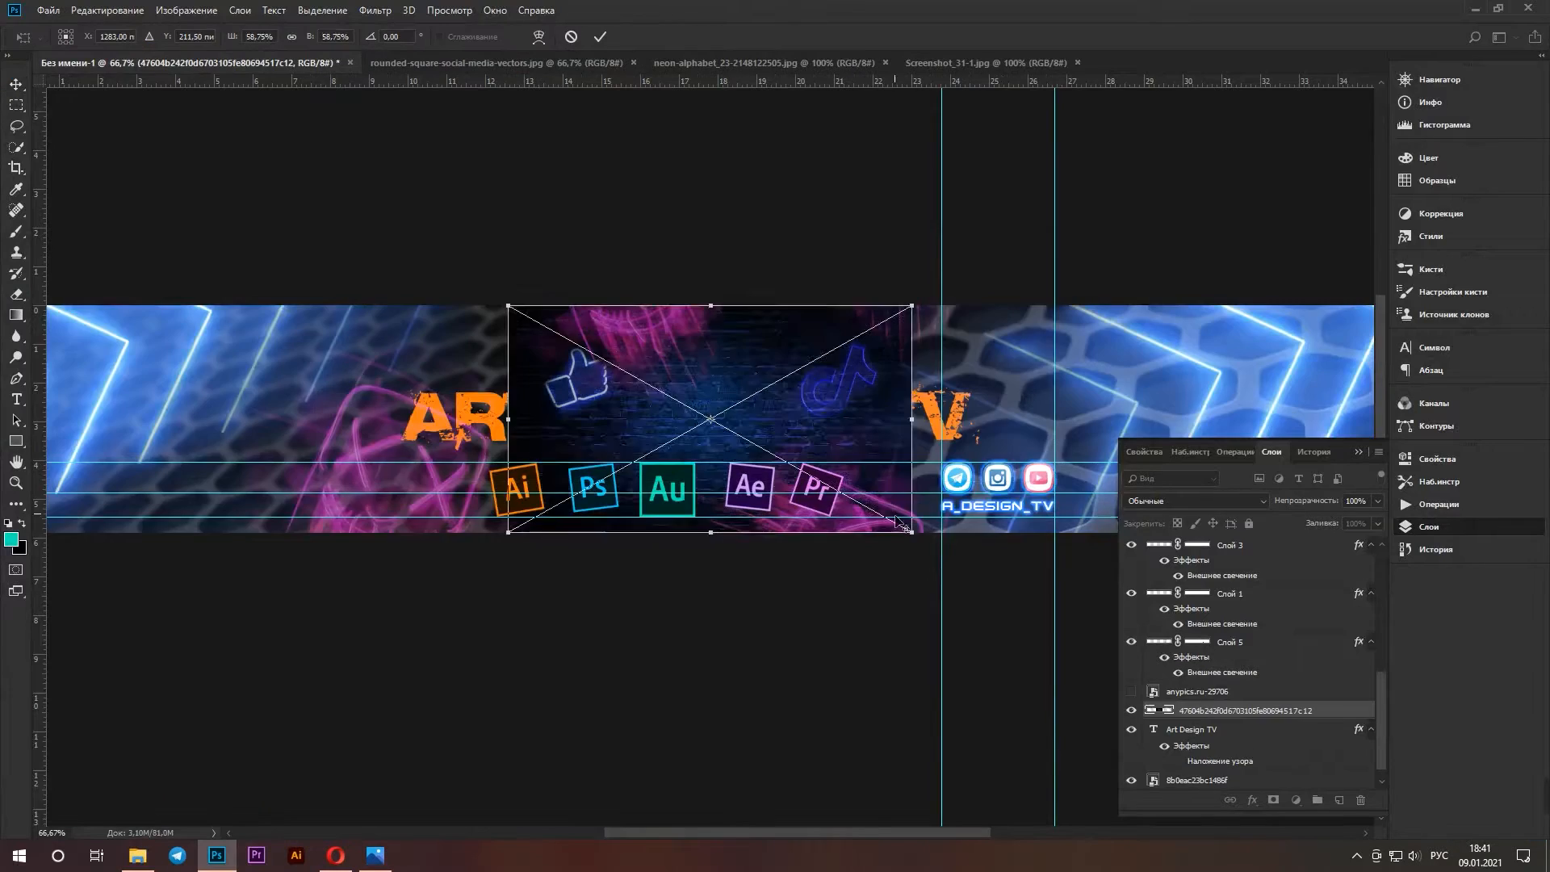
key("ctrl+minus")
left_click_drag(864, 542, 1176, 860)
key("Return")
left_click_drag(712, 165, 716, 196)
key("Return")
left_click_drag(1191, 729, 1192, 703)
Select all of the Art Design TV title text and recolour it white
left_click(851, 683)
left_click(694, 461)
scroll(1211, 670, "down", 3)
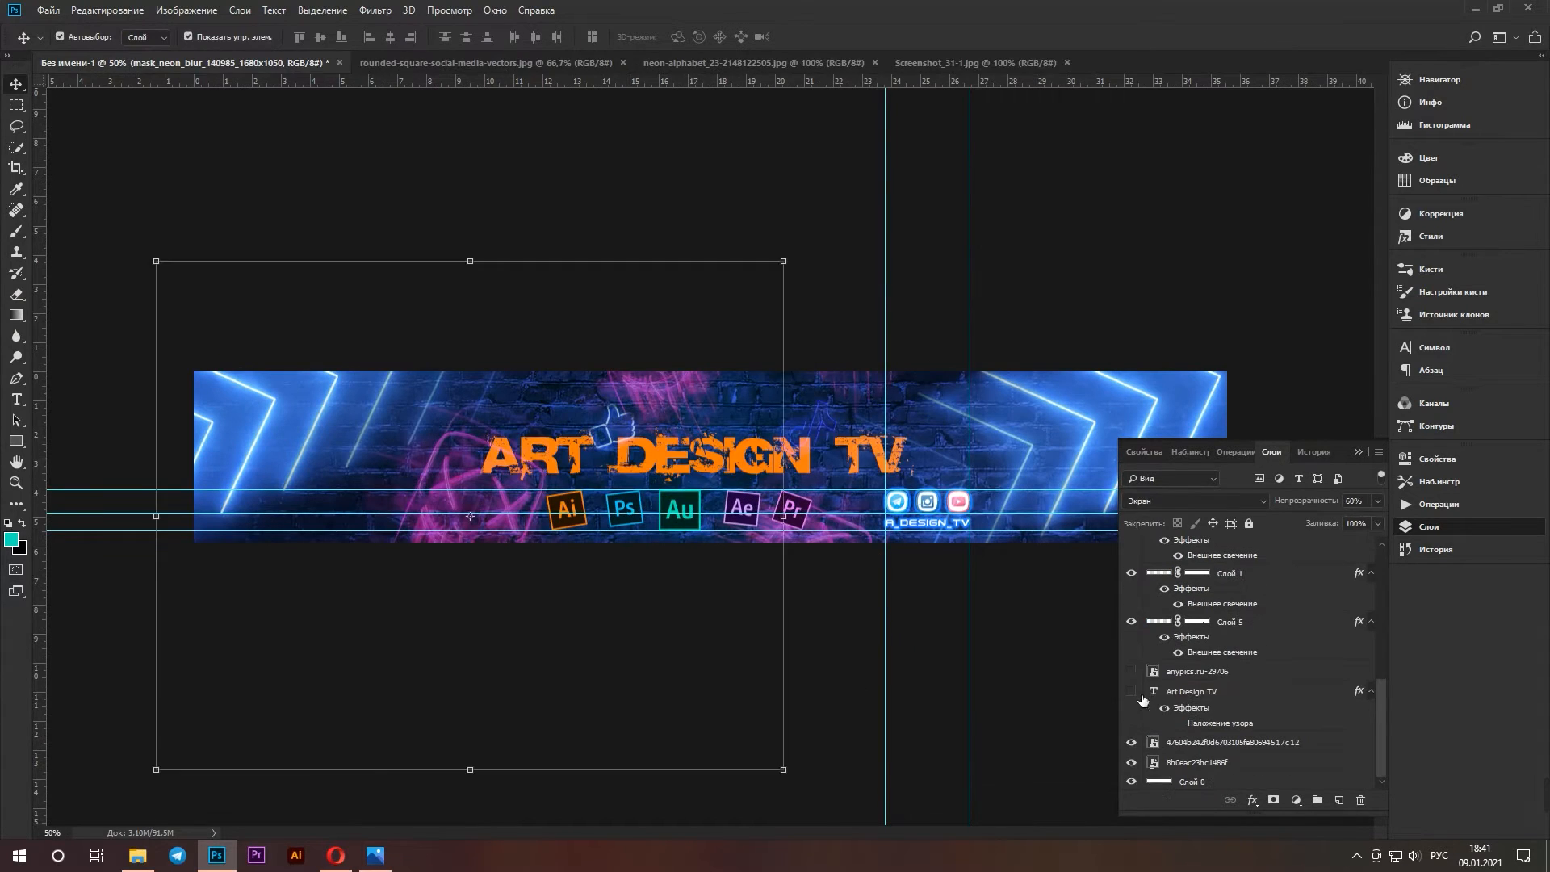
left_click(1163, 694)
left_click(17, 400)
left_click(694, 461)
key("ctrl+a")
left_click(11, 539)
left_click(564, 192)
left_click(926, 190)
Try different typefaces on the Art Design TV title and settle on Good Times RUS by Cop
left_click(134, 38)
key("Down")
key("Down")
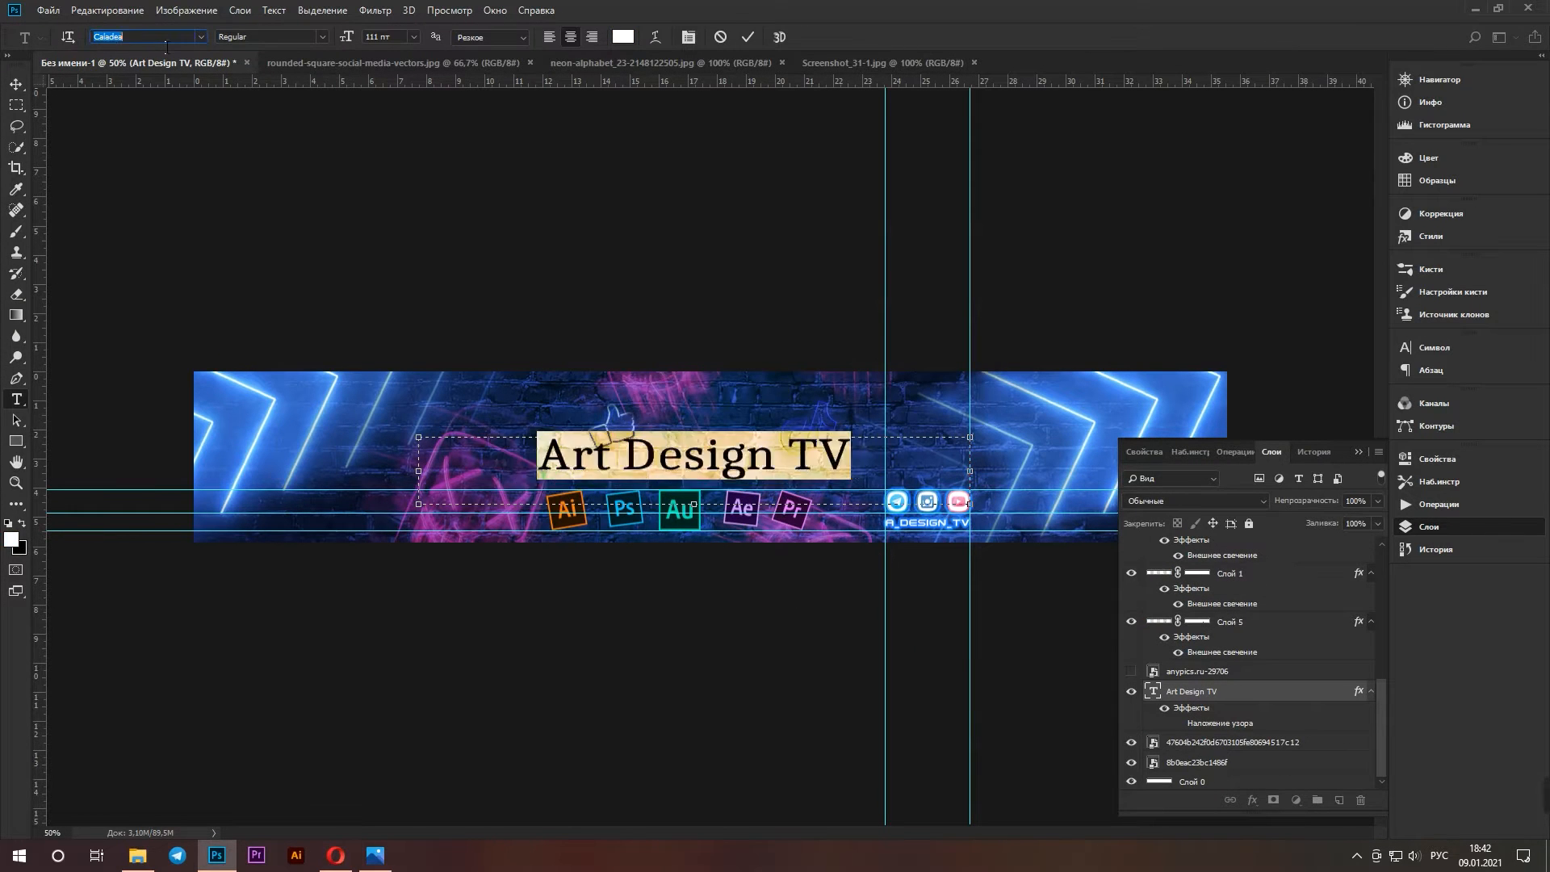
key("Down")
key("Down")
key("Down")
left_click(618, 497)
key("Down")
key("Down")
key("Down")
key("Down")
key("Down")
key("Down")
key("Down")
key("Down")
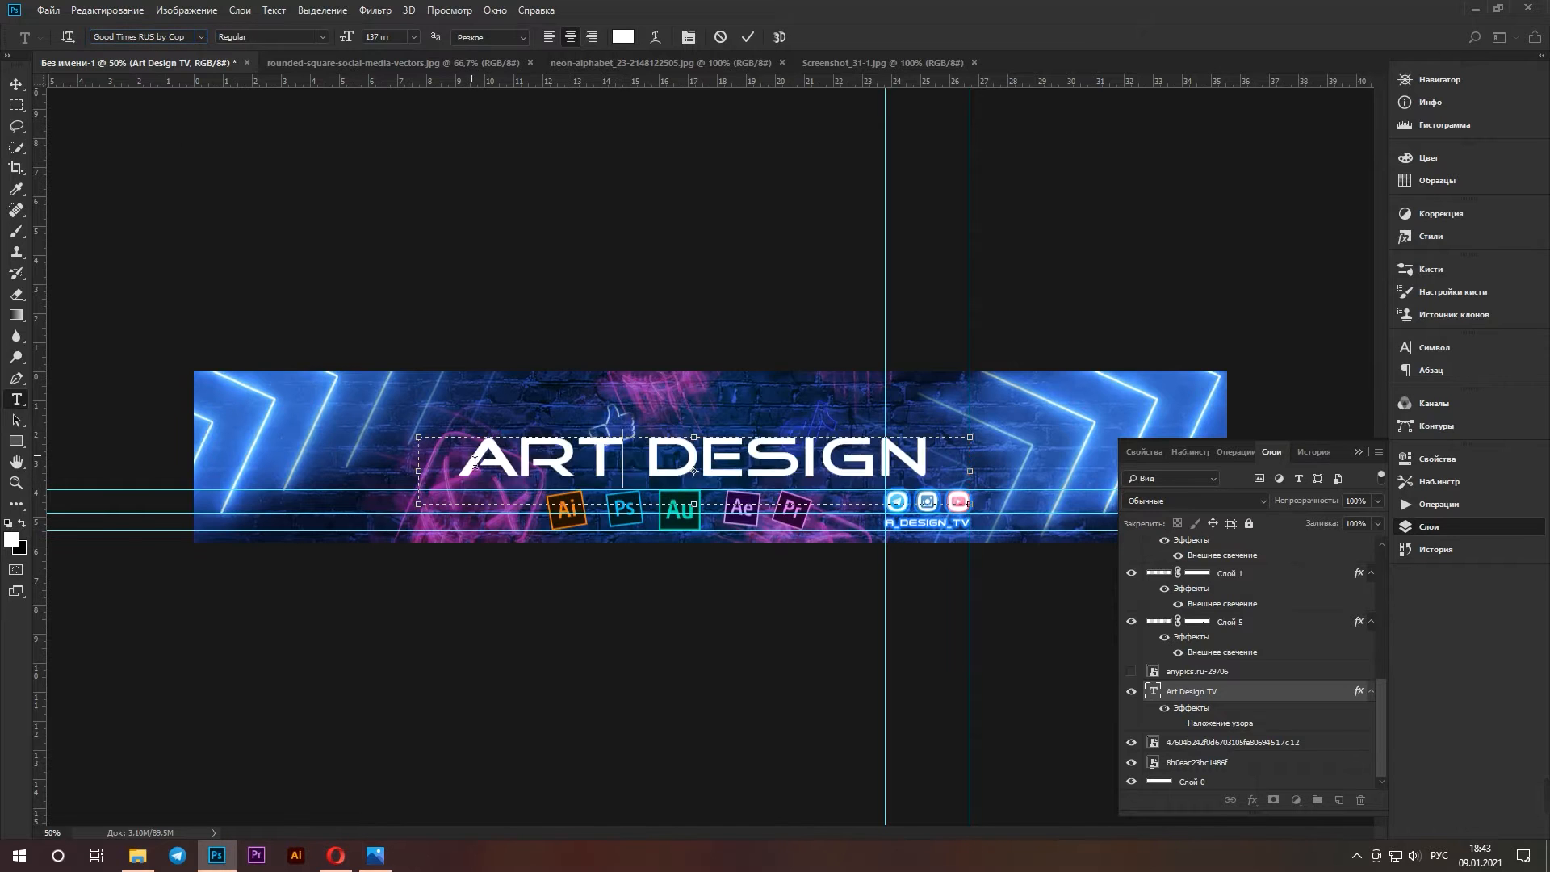
Set the whole title's font size to 110 pt and commit the text
key("ctrl+a")
left_click(378, 37)
type("110")
left_click(16, 85)
Try an outer glow layer style on the Art Design TV title and discard it
left_click(812, 424)
scroll(1277, 686, "down", 10)
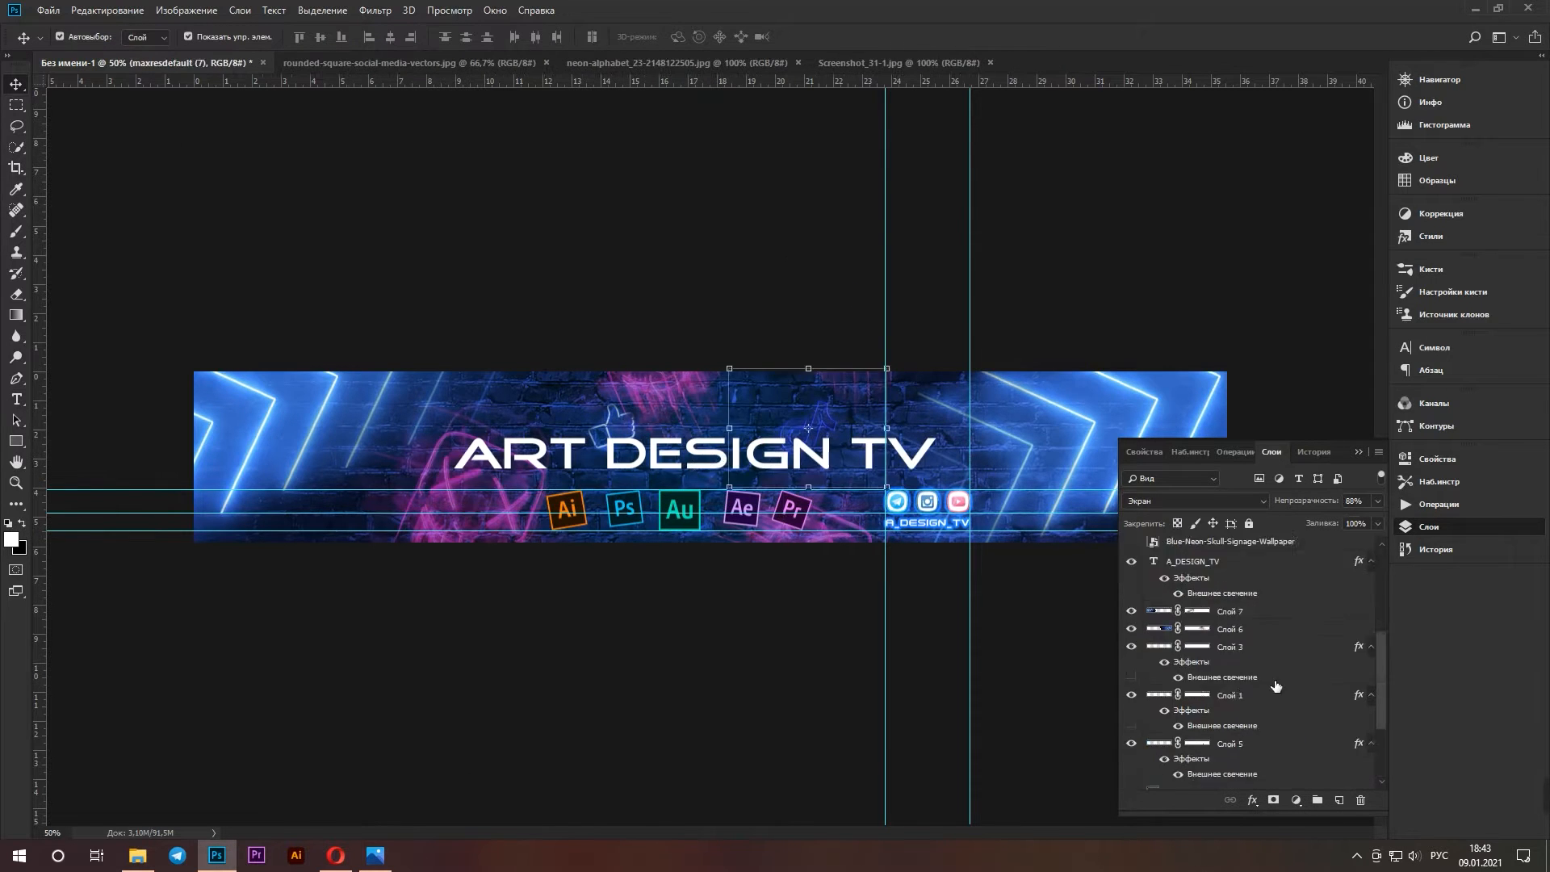
left_click(1197, 762)
left_click(1191, 692)
left_click(1164, 708)
double_click(1221, 724)
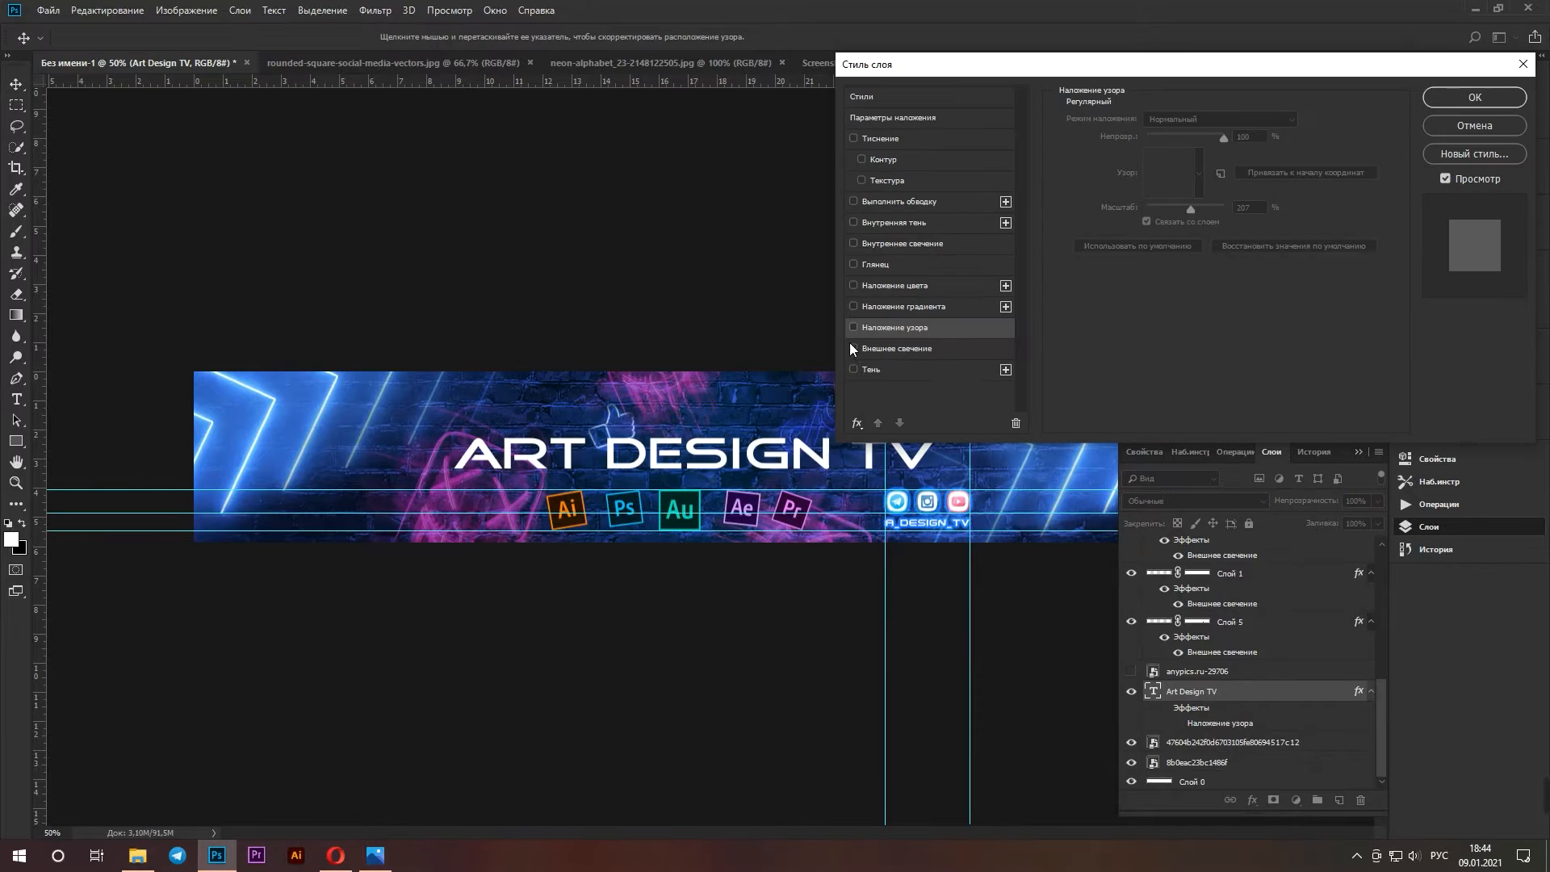
left_click(854, 348)
left_click(1122, 176)
left_click(928, 188)
left_click(1476, 126)
Try gradient overlay, satin and inner glow effects on the title layer and discard them
double_click(1195, 692)
double_click(1276, 692)
left_click(854, 306)
left_click(853, 306)
left_click(854, 264)
left_click(853, 264)
double_click(853, 243)
left_click(1475, 126)
Change the title's typeface to Nosifer and reduce its font size to 83 pt
left_click(16, 400)
left_click(622, 454)
key("ctrl+a")
left_click(201, 37)
scroll(266, 323, "down", 10)
left_click(161, 121)
left_click(622, 453)
left_click_drag(712, 476, 822, 477)
left_click(201, 38)
left_click(161, 121)
left_click_drag(432, 456, 957, 458)
left_click_drag(347, 37, 324, 37)
left_click(722, 460)
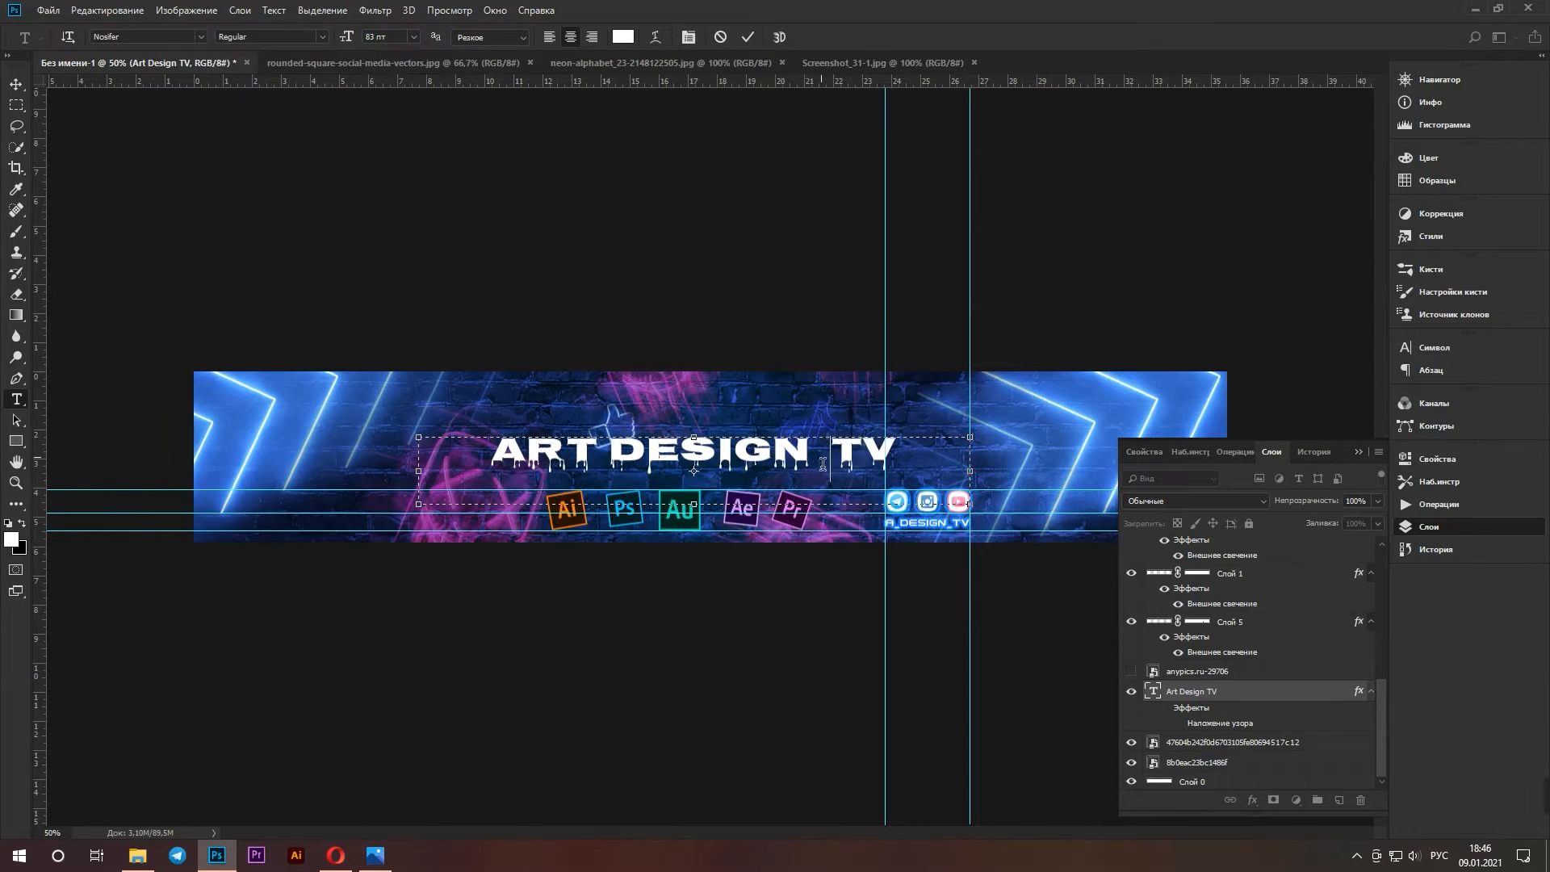
Try sampling the Ai logo's orange with the Eyedropper for the title's first letter
left_click_drag(846, 462, 912, 460)
left_click(623, 37)
left_click(16, 189)
left_click(566, 511)
left_click(16, 399)
left_click_drag(484, 454, 516, 454)
left_click(16, 189)
left_click(18, 86)
Recolour the title lettering through the text colour picker with the orange sampled from the Ai logo
left_click(1218, 747)
left_click(1199, 692)
left_click(17, 399)
left_click(622, 37)
left_click_drag(686, 156, 1095, 109)
left_click(567, 510)
left_click(1338, 140)
Recolour individual letters of the title with colours sampled from the Ps logo and the YouTube icon
left_click_drag(517, 454, 908, 455)
left_click(622, 37)
left_click(1338, 140)
left_click(623, 37)
left_click(1338, 140)
left_click(623, 37)
left_click(624, 509)
left_click(1338, 141)
left_click(622, 37)
left_click(958, 503)
left_click(1338, 141)
Recolour the remaining title letters with colours sampled from the Ai and Ae logos and the YouTube icon
left_click(622, 37)
left_click(567, 510)
left_click(1338, 140)
left_click(622, 37)
left_click(742, 509)
left_click(1338, 140)
left_click(625, 460)
left_click(1338, 140)
left_click(622, 37)
left_click(959, 502)
left_click(1338, 140)
left_click(623, 37)
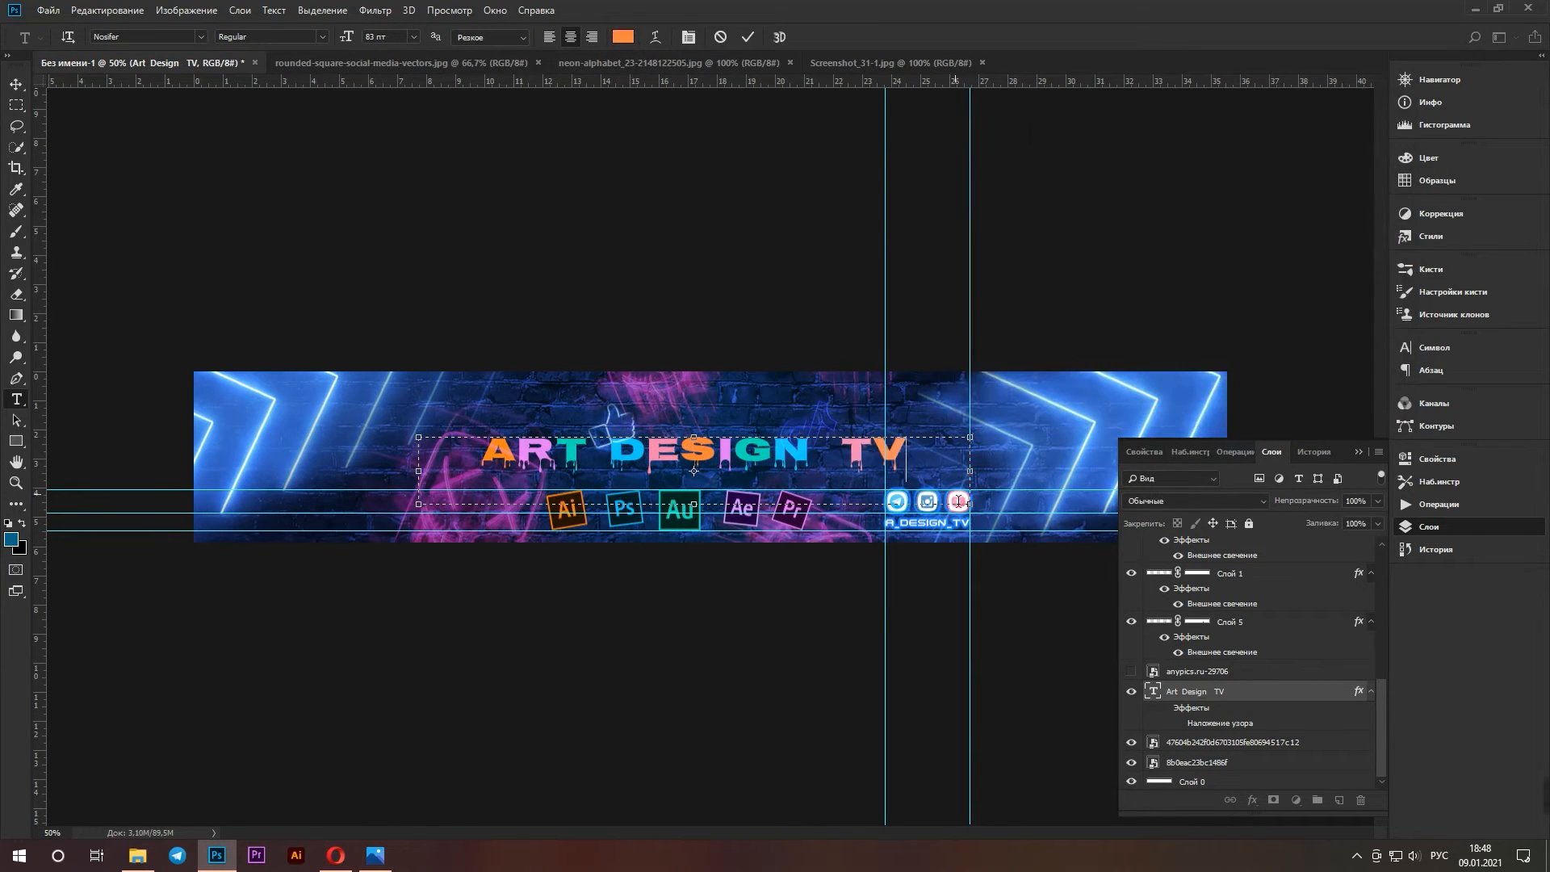
Try a duplicate of the multicoloured title enlarged to 88,5 pt, and revert to the plain white Good Times title
left_click(16, 84)
scroll(1183, 658, "down", 3)
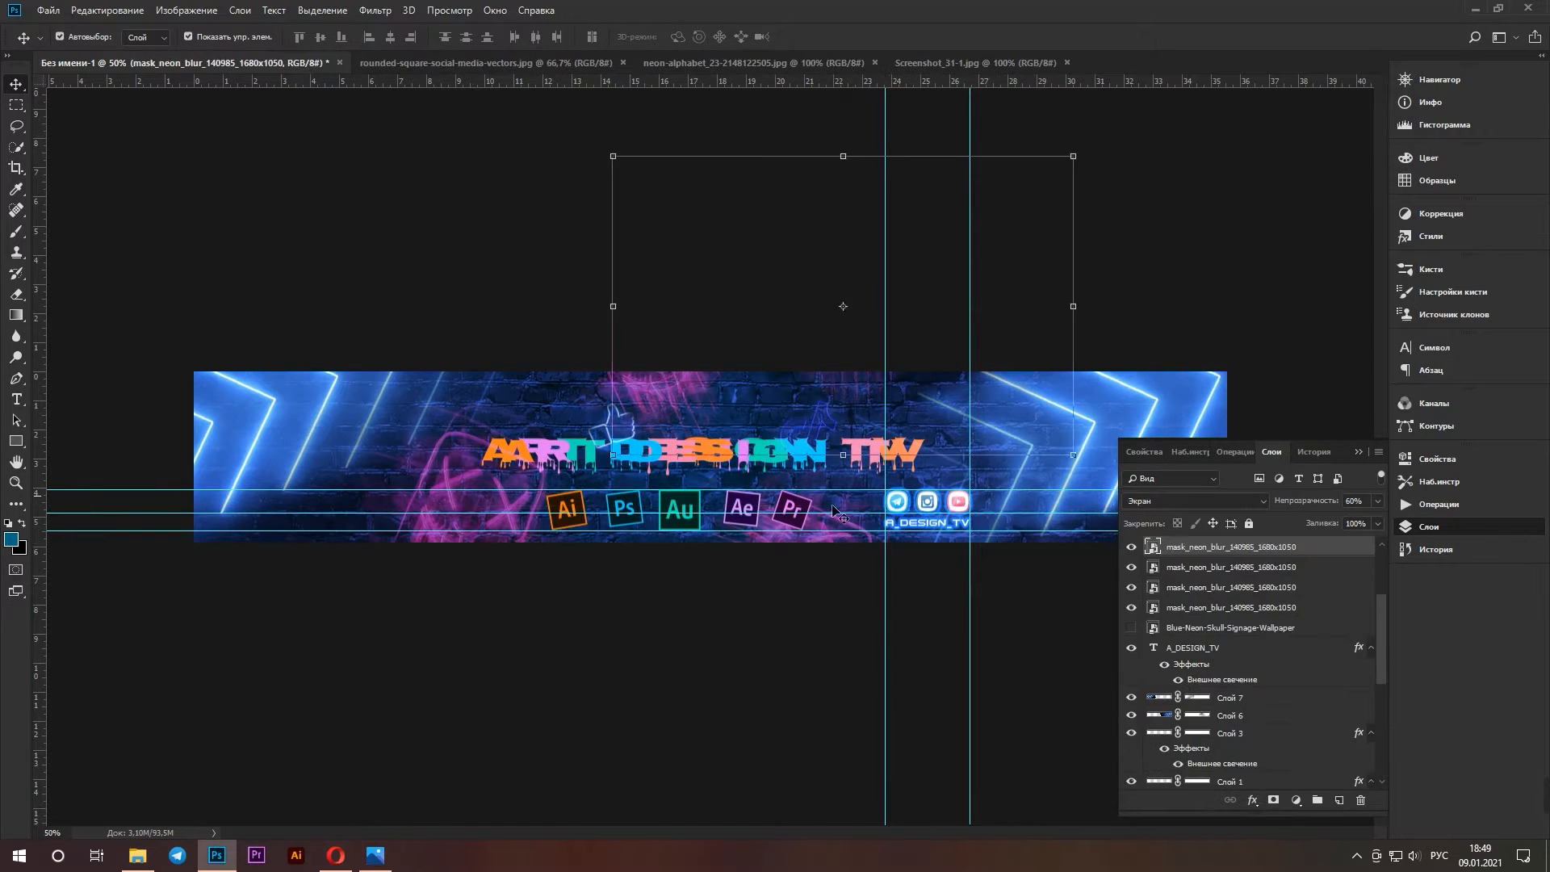
left_click(1187, 691)
double_click(866, 450)
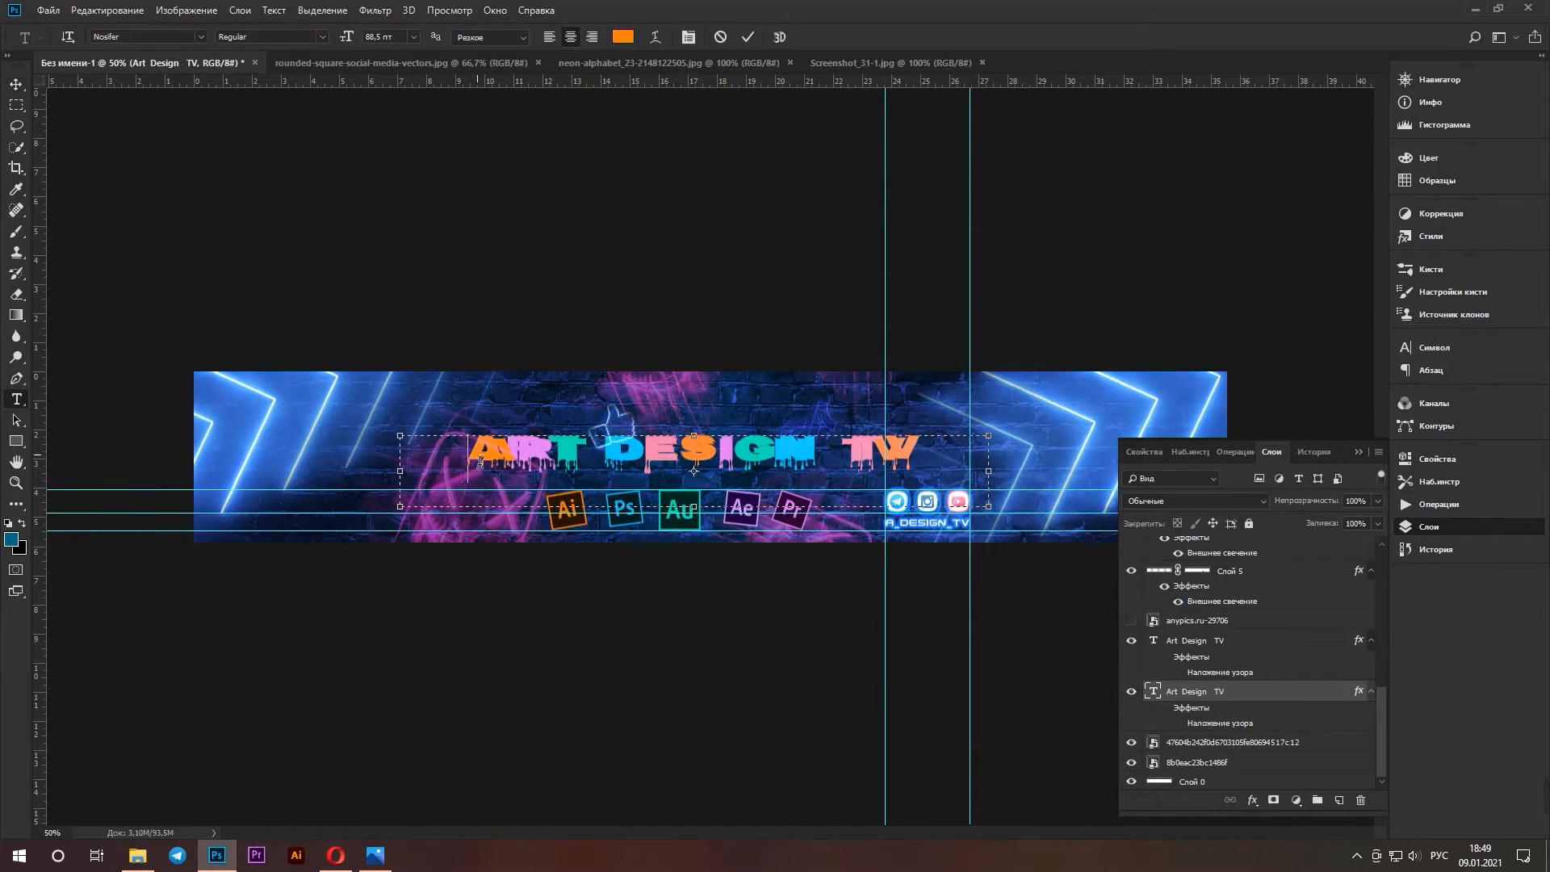
left_click_drag(866, 450, 864, 442)
left_click(689, 555)
key("ctrl+z")
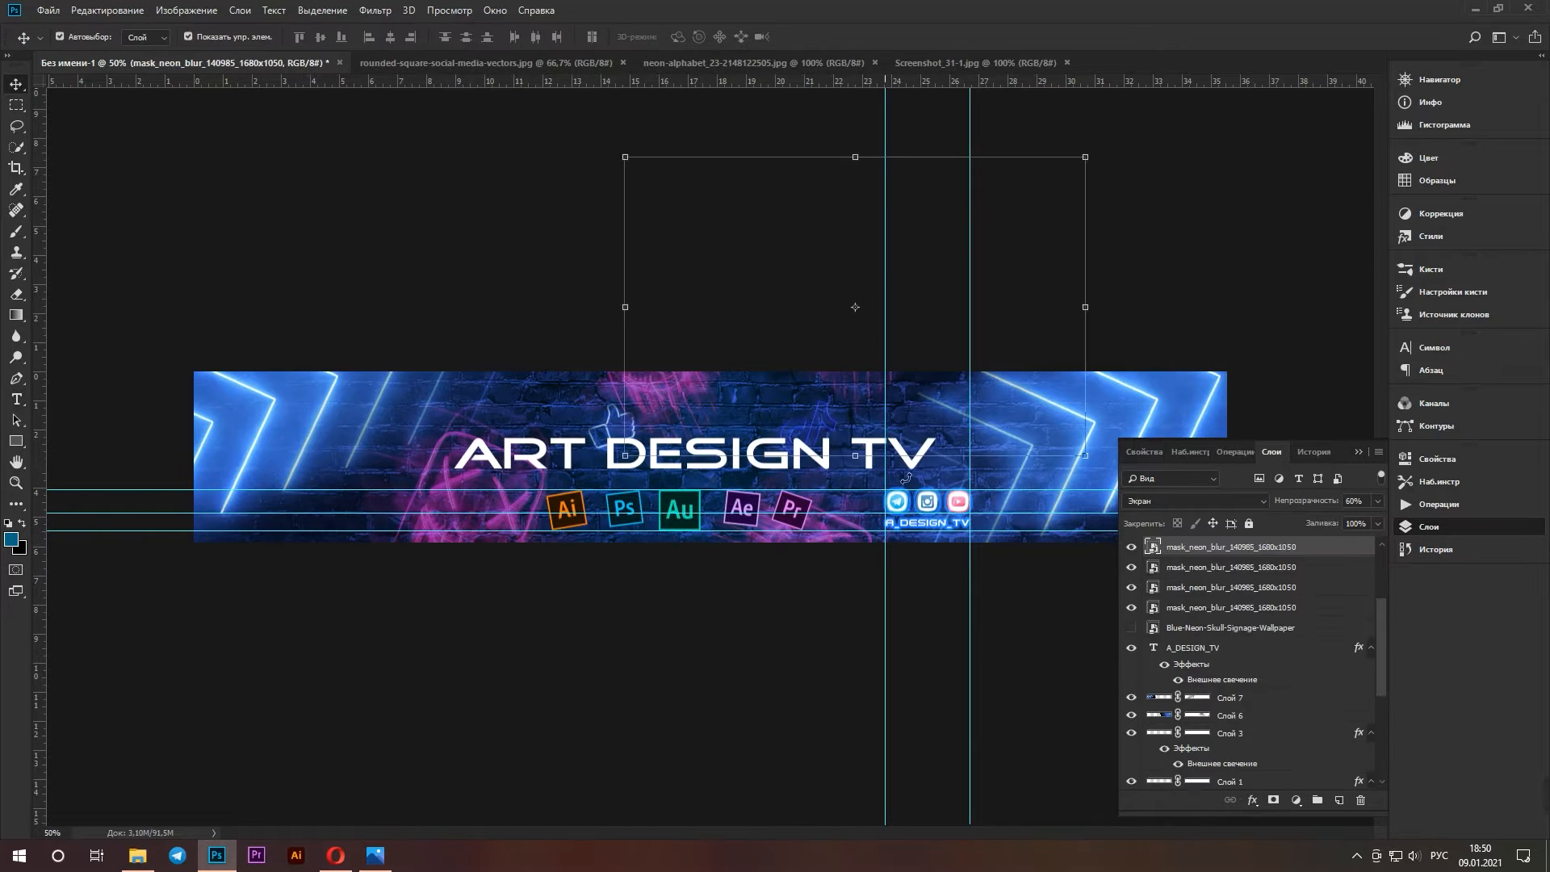
Scale the white Art Design TV title down slightly around its centre and apply the transform
scroll(1211, 646, "down", 10)
left_click(1192, 691)
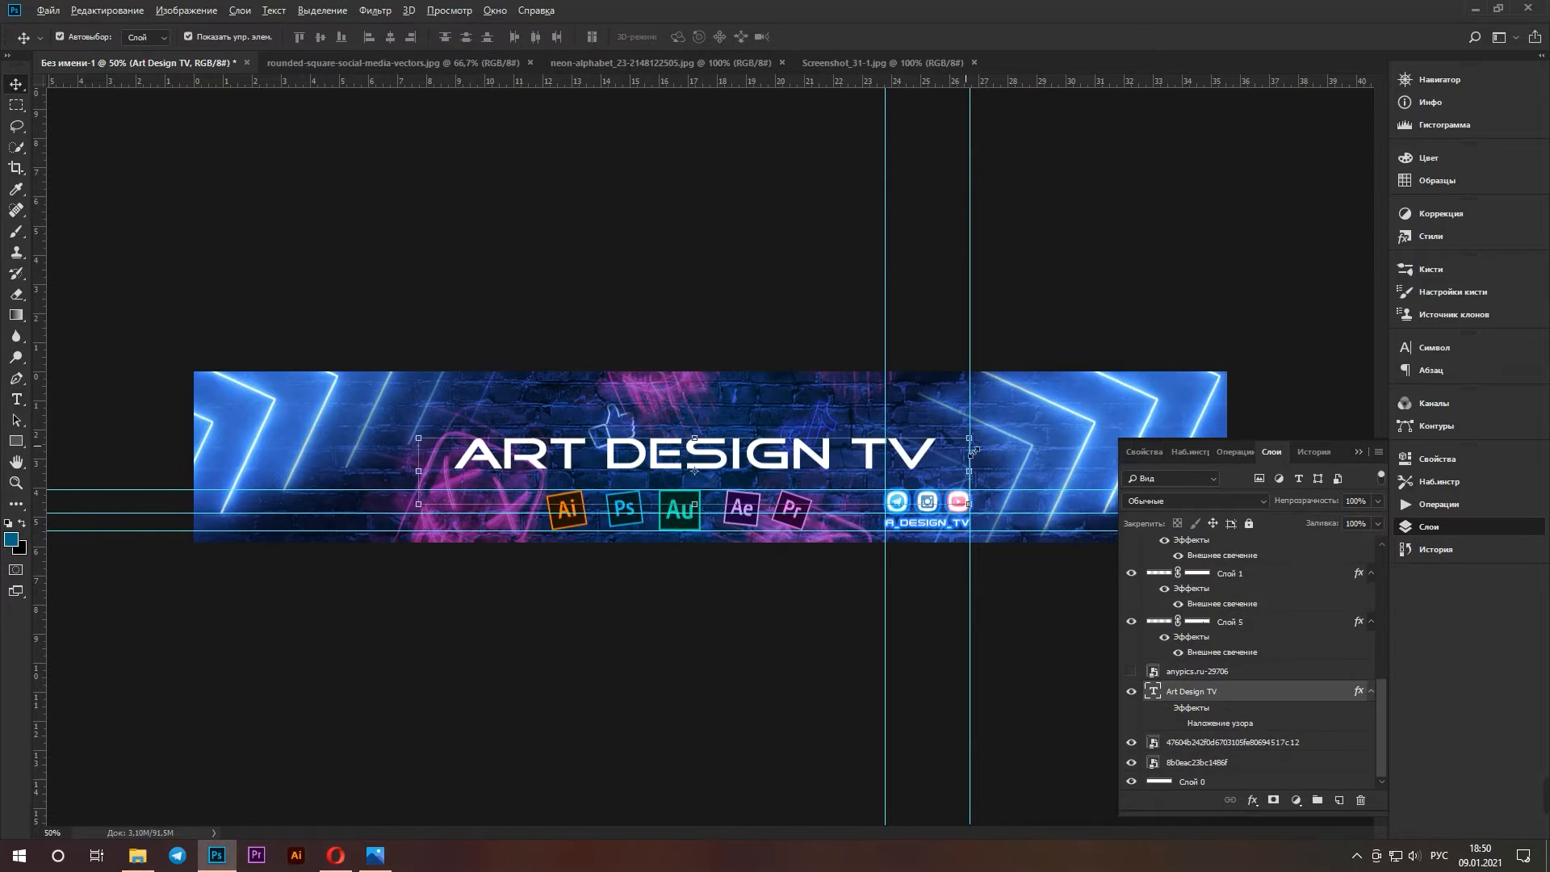
left_click_drag(970, 426, 936, 431)
key("Return")
Select all five Adobe logos together and nudge them slightly up toward the title
left_click(567, 510)
left_click(624, 508, "shift")
left_click(680, 510, "shift")
left_click(741, 508, "shift")
left_click(792, 510, "shift")
key("shift+Up")
key("shift+Up")
key("shift+Up")
key("shift+Up")
key("shift+Up")
key("shift+Up")
key("shift+Up")
key("shift+Up")
key("shift+Up")
key("shift+Up")
key("shift+Up")
key("shift+Up")
key("shift+Up")
key("shift+Up")
key("shift+Up")
key("shift+Up")
key("shift+Up")
key("shift+Up")
key("shift+Up")
key("shift+Up")
key("shift+Down")
key("shift+Down")
key("shift+Down")
key("shift+Down")
key("shift+Down")
key("shift+Down")
key("shift+Down")
key("shift+Down")
key("shift+Down")
key("shift+Down")
key("shift+Down")
key("shift+Down")
key("shift+Down")
key("shift+Down")
key("shift+Down")
key("shift+Down")
key("shift+Down")
key("shift+Down")
key("shift+Down")
key("shift+Down")
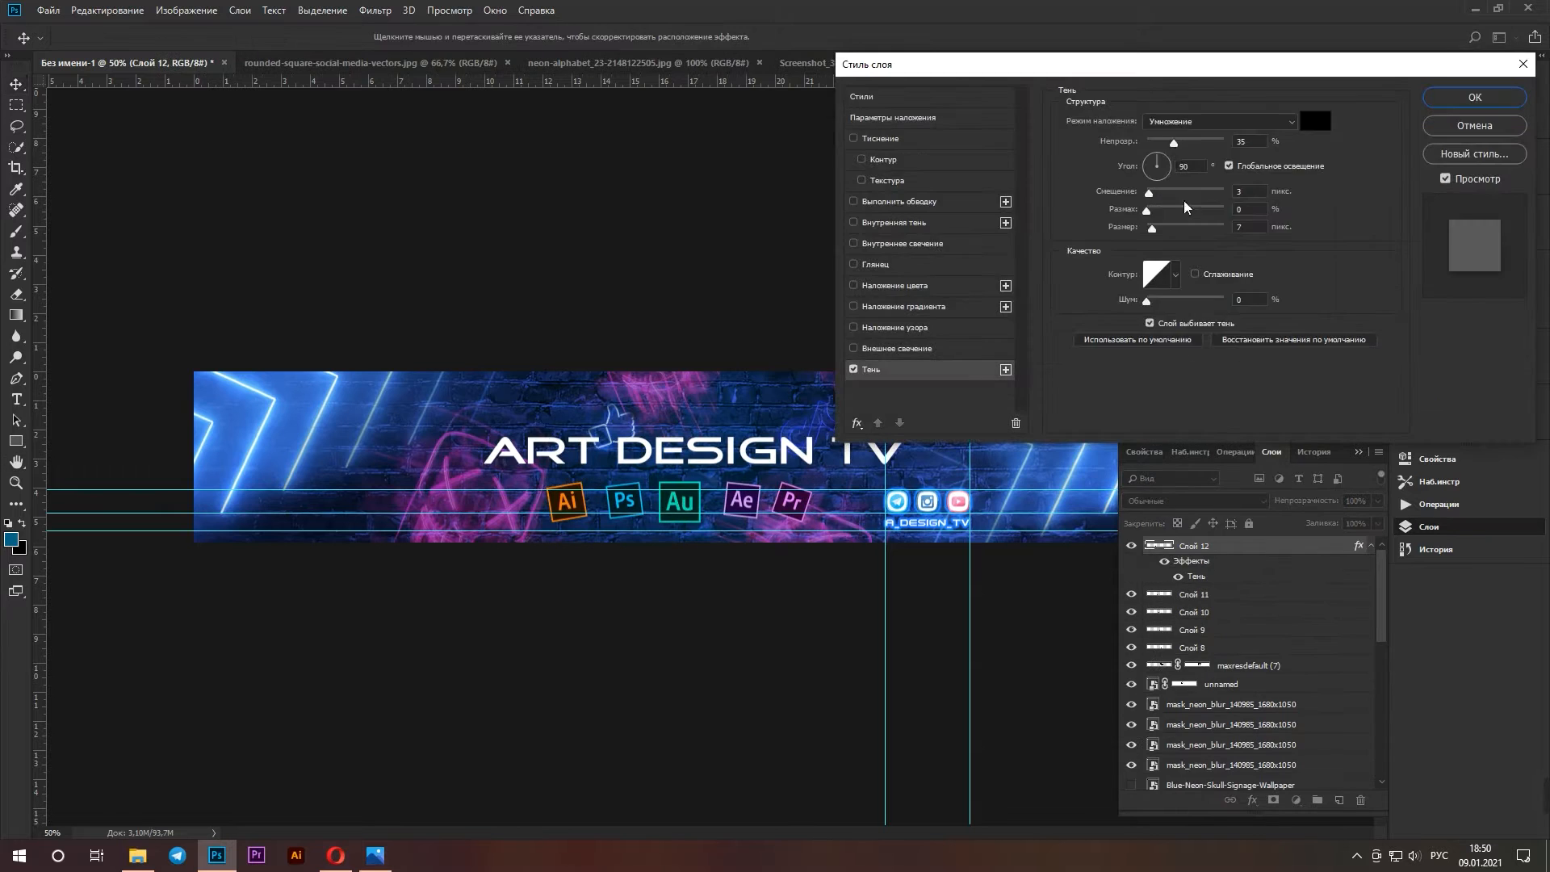
Give the Ai logo a magenta drop shadow with 92% opacity
left_click(1316, 121)
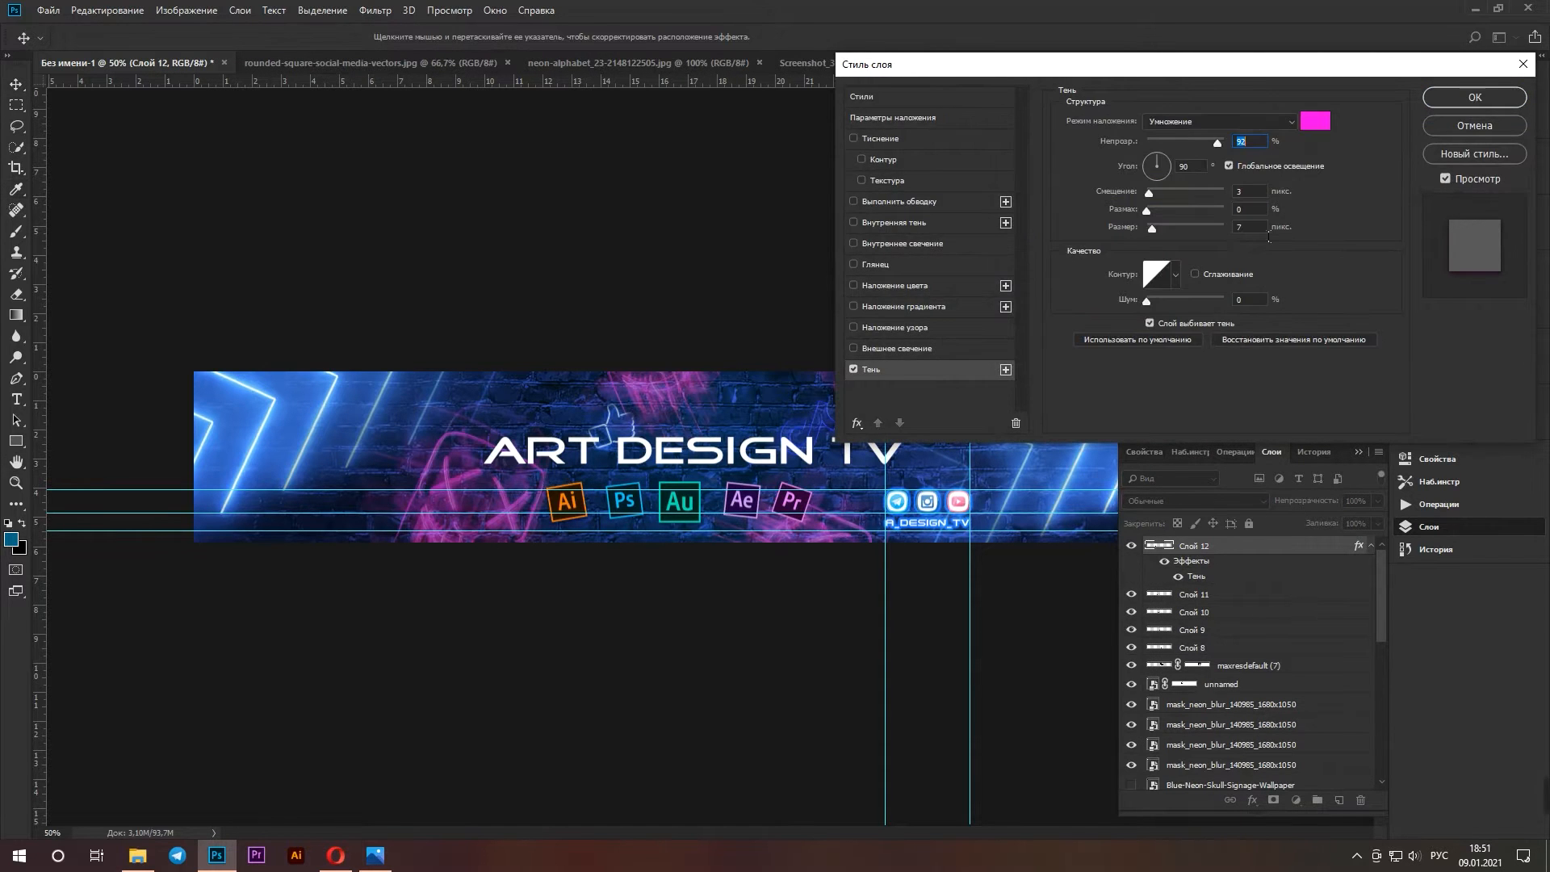
left_click(1460, 100)
Replace the Ai logo's drop shadow with a magenta outer glow in Screen mode at 89% opacity
key("ctrl+plus")
key("ctrl+plus")
double_click(1197, 559)
left_click(868, 371)
left_click_drag(1147, 302, 1169, 305)
left_click(879, 352)
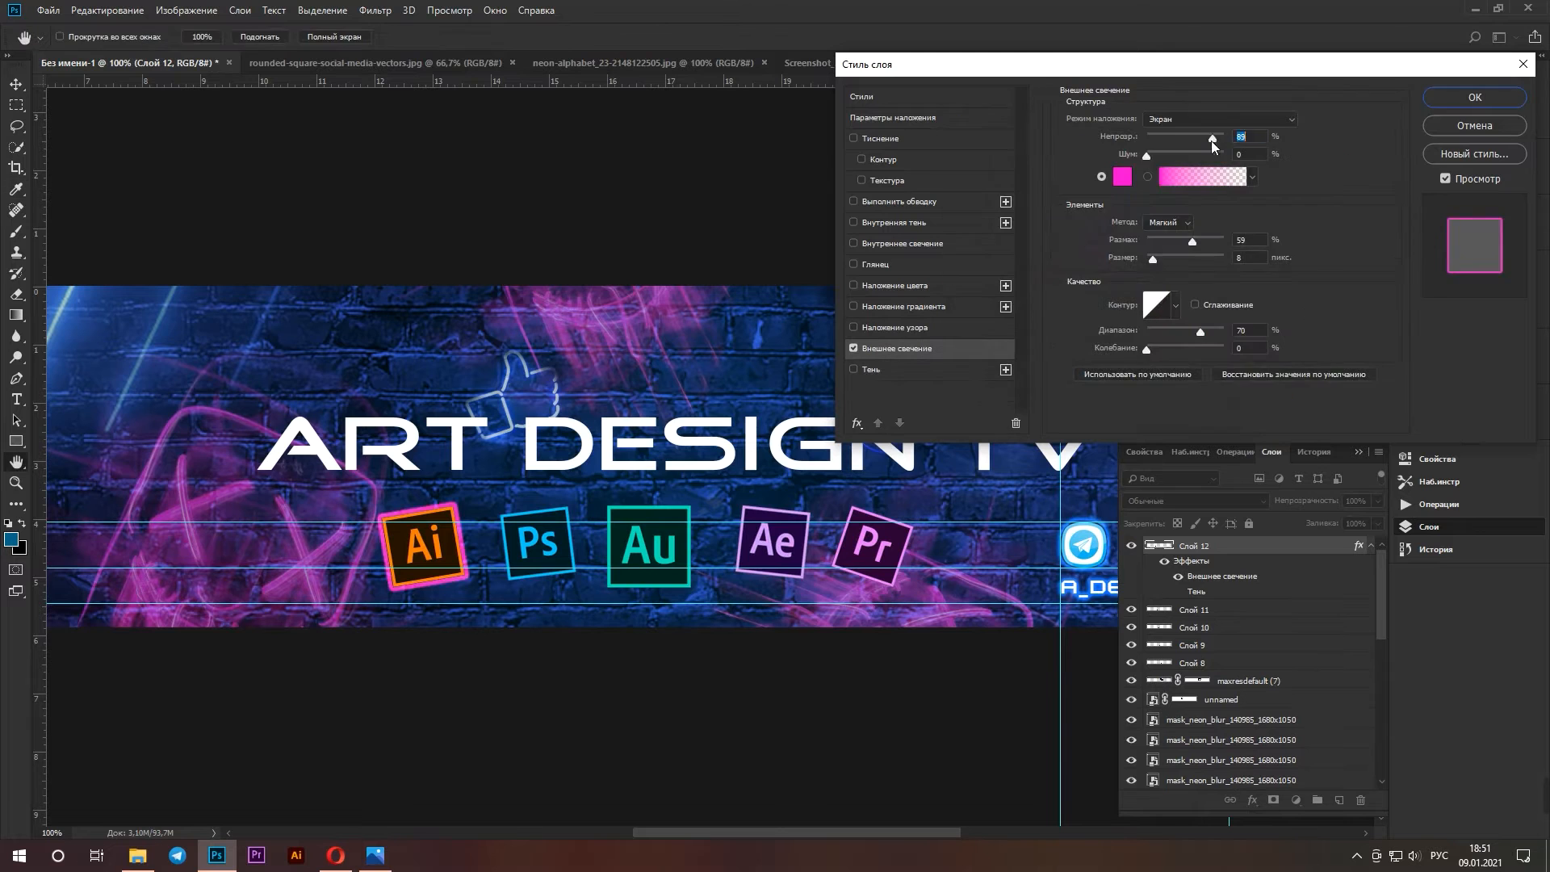
Fine-tune the Ai logo's outer glow by adjusting its spread, size, range, jitter and opacity to a softer halo, and apply it
left_click_drag(1194, 242, 1222, 244)
left_click_drag(1153, 260, 1161, 261)
left_click_drag(1201, 333, 1168, 332)
left_click_drag(1147, 351, 1175, 350)
left_click_drag(1160, 261, 1186, 243)
left_click_drag(1202, 156, 1164, 139)
left_click(1475, 98)
Apply the outer glow effect to the logo layers Слой 11 and Слой 10
double_click(1272, 610)
left_click(896, 349)
left_click(1475, 98)
double_click(1272, 658)
left_click(896, 348)
left_click(1475, 98)
Apply the outer glow effect to the remaining logo layers, Слой 9 and Слой 8
double_click(1272, 706)
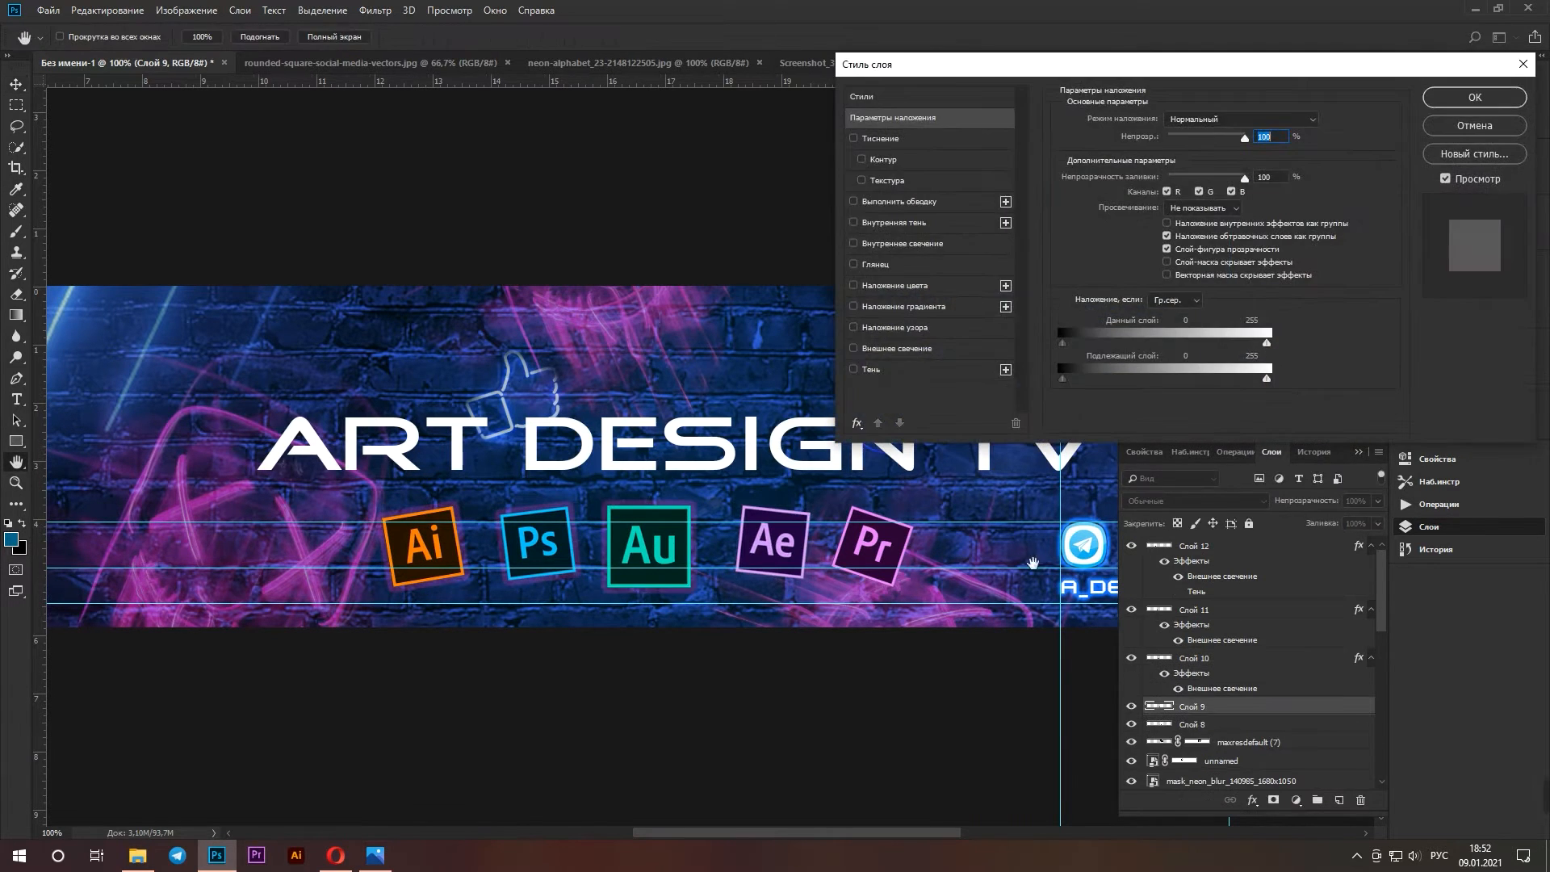
scroll(1277, 695, "down", 3)
double_click(1274, 585)
left_click(858, 349)
left_click(1475, 97)
Try an outer glow on the white Art Design TV title layer
key("ctrl+minus")
left_click(727, 448)
scroll(1354, 743, "down", 10)
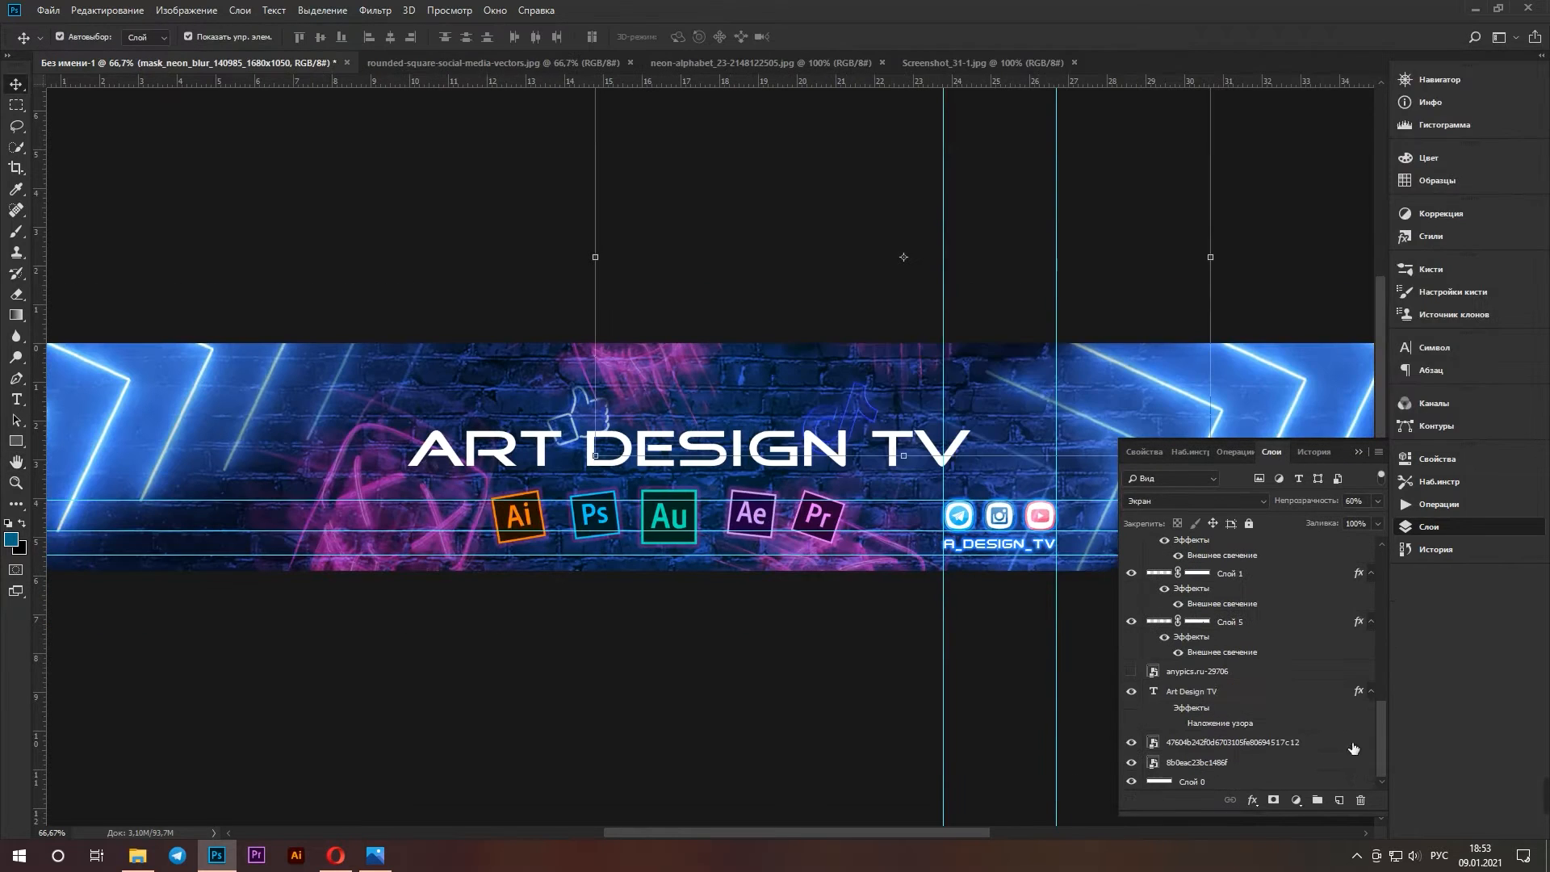
double_click(1261, 688)
left_click(854, 349)
left_click(1475, 126)
left_click(1131, 693)
left_click(1132, 692)
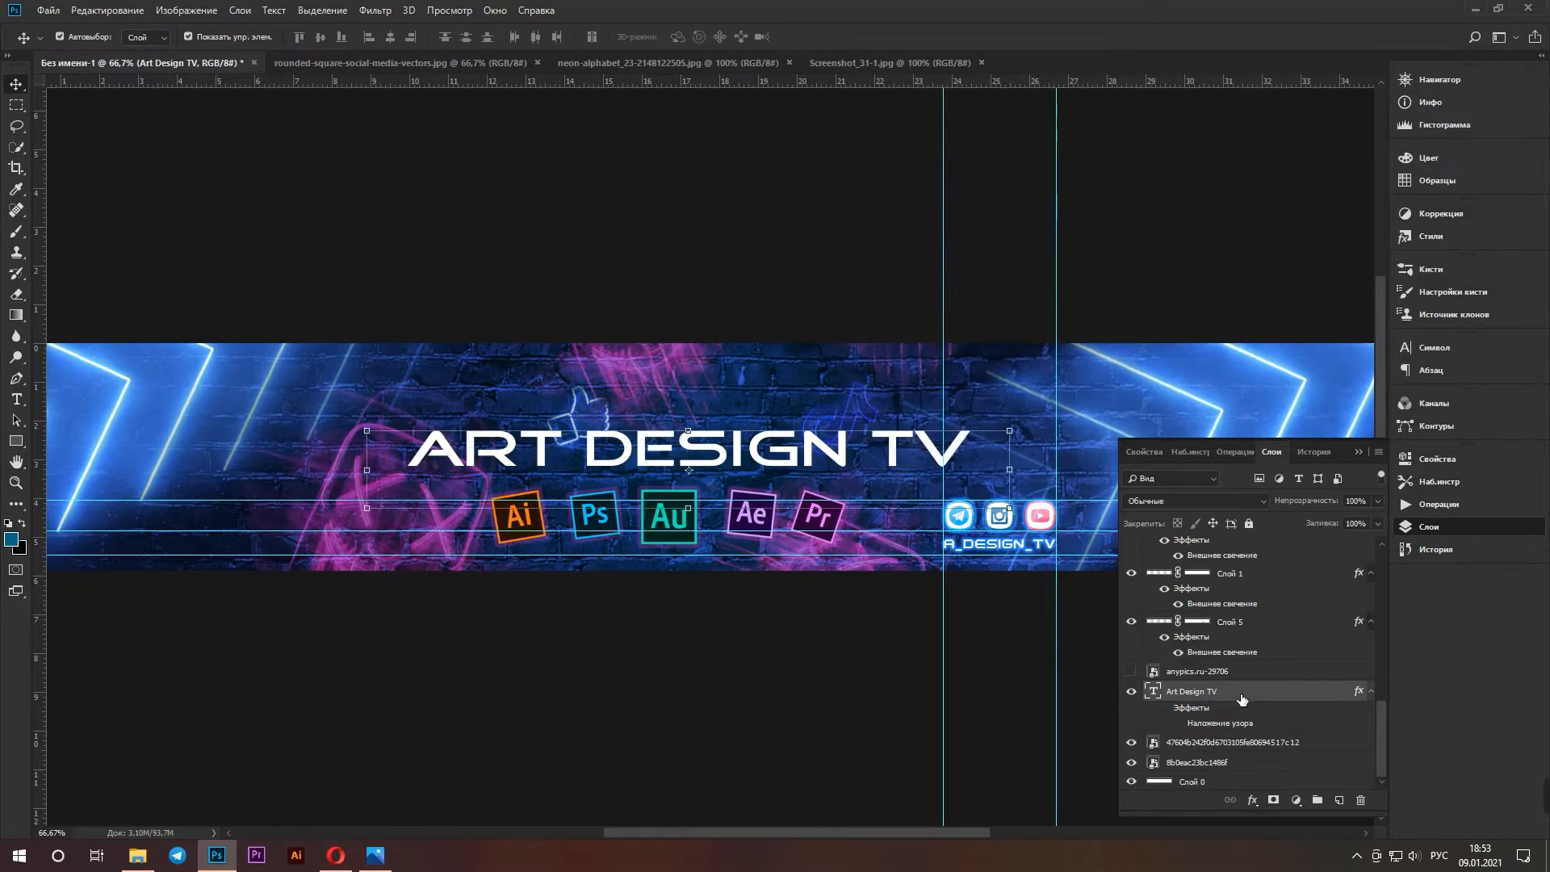
Move the guides off the banner artwork and save the document as ОБЛОЖКА.psd
left_click(872, 670)
left_click(1430, 527)
key("ctrl+minus")
left_click(1131, 452)
left_click_drag(735, 692, 659, 753)
left_click_drag(1130, 454, 1189, 454)
key("Return")
Place the neon heart figure image beside the end of the title, with Screen blending and 48% opacity
left_click(420, 636)
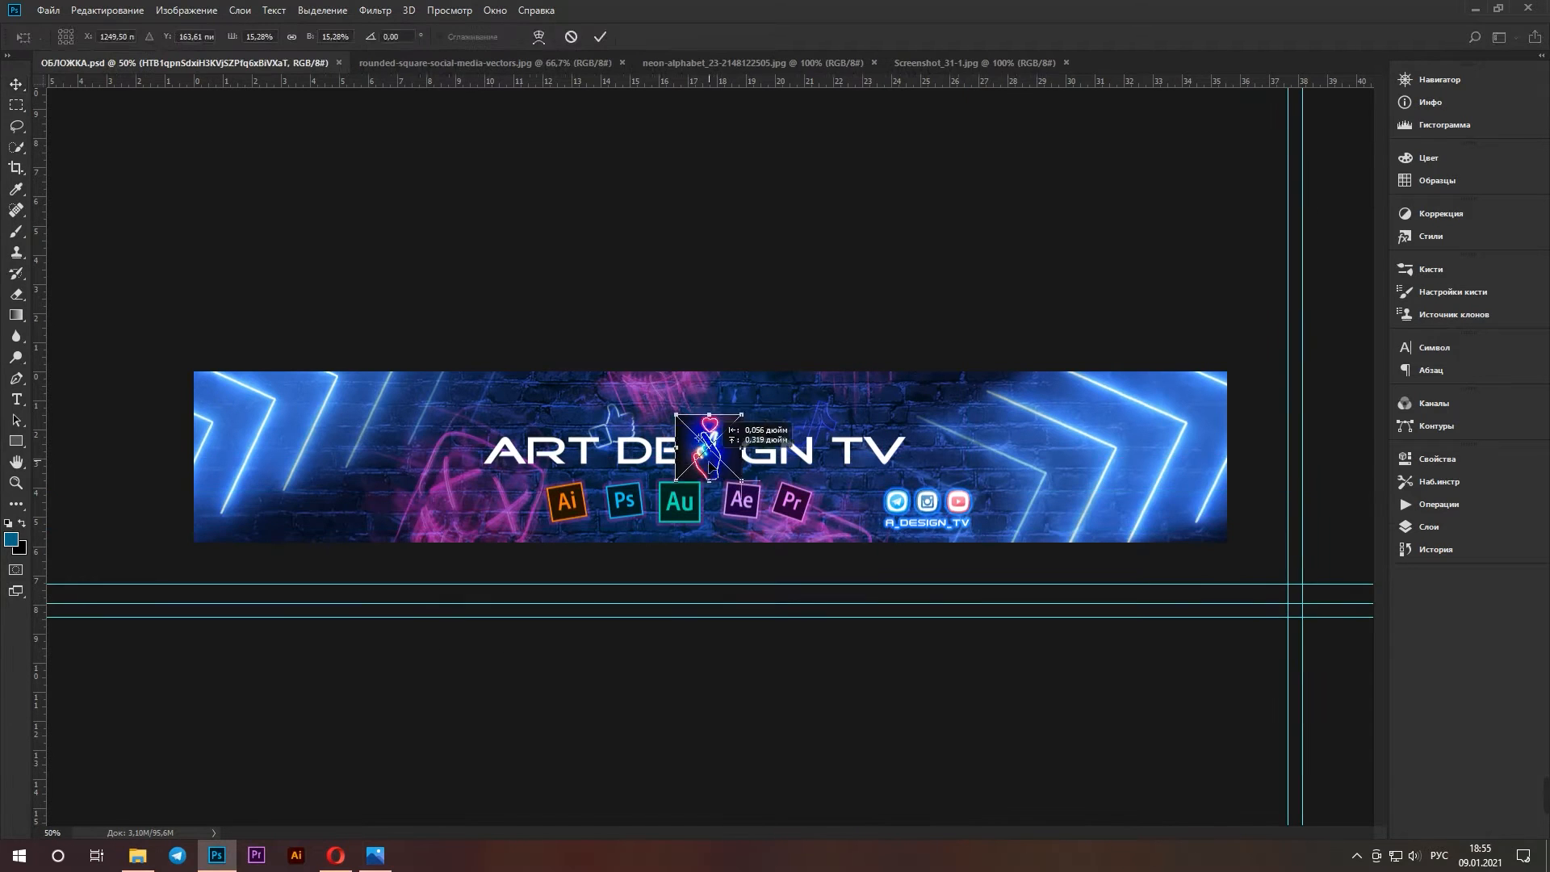
left_click(1429, 526)
left_click(1195, 501)
left_click(1195, 227)
key("4")
key("8")
left_click_drag(709, 437, 929, 436)
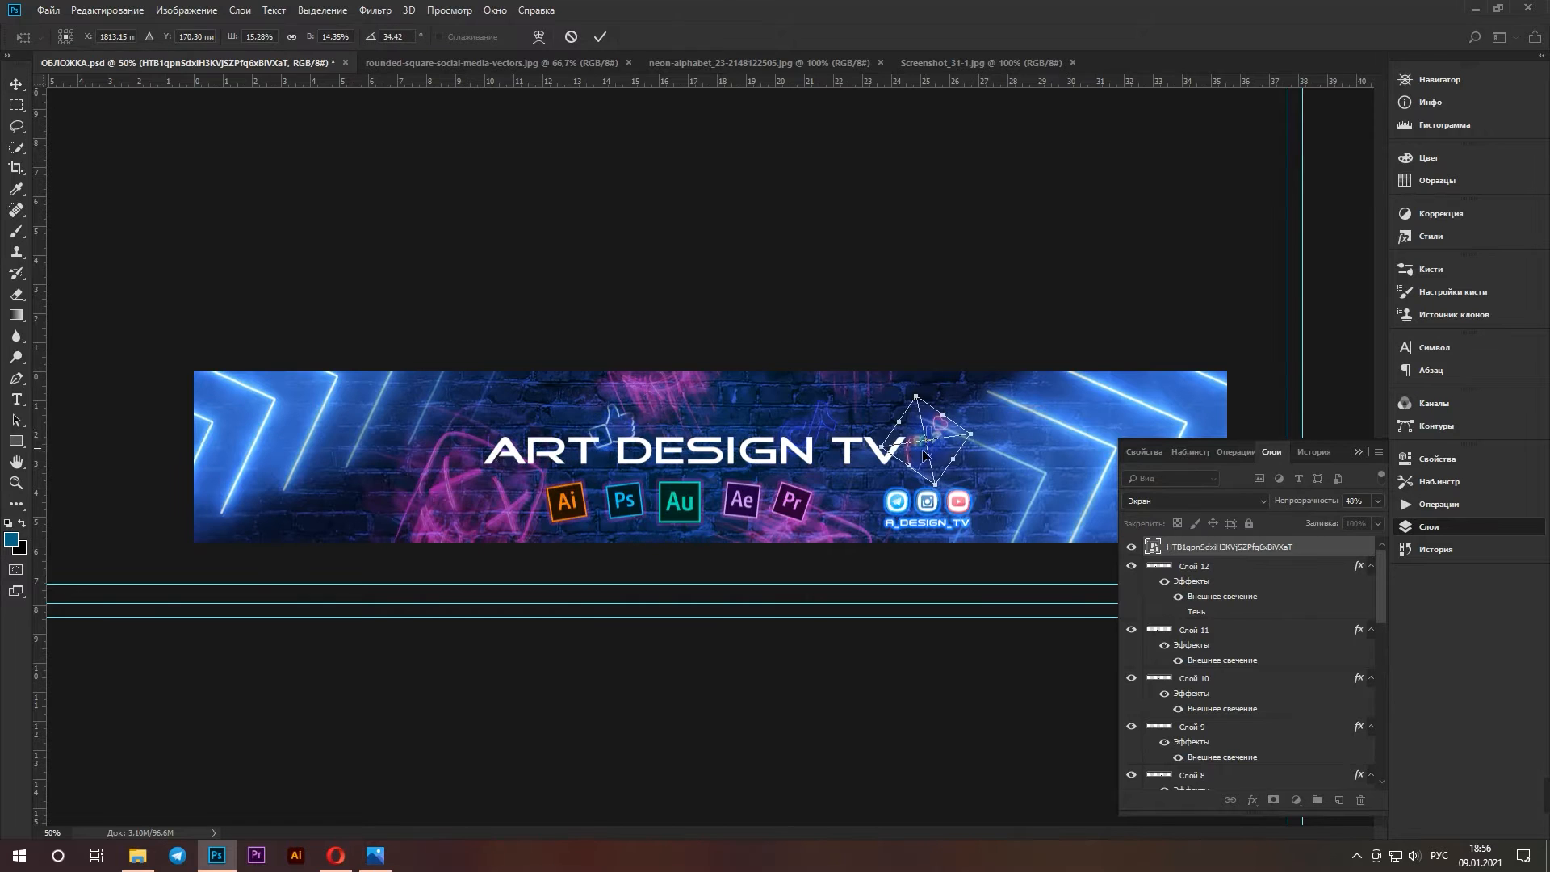
Move the neon thumbs-up icon up and to the left, above the word ART
left_click(629, 431)
left_click_drag(629, 432, 586, 420)
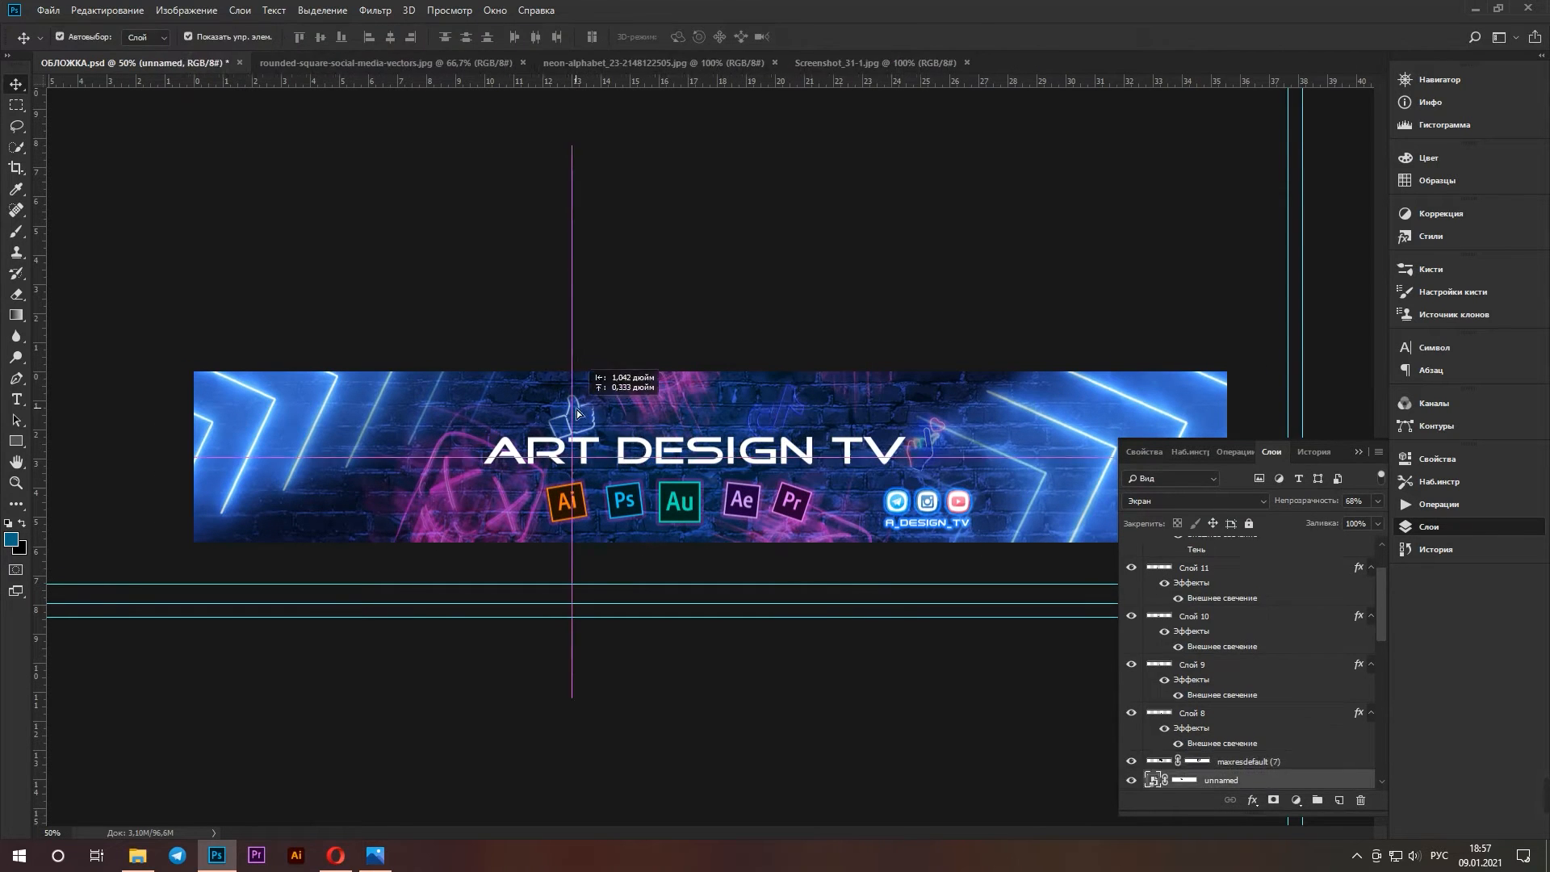
Set the neon heart figure's layer opacity to 43% and add a layer mask for brushing
left_click(937, 432)
left_click(1379, 501)
mouse_move(1342, 523)
left_mouse_down()
mouse_move(1363, 525)
mouse_move(1338, 526)
left_mouse_up()
left_click(1274, 800)
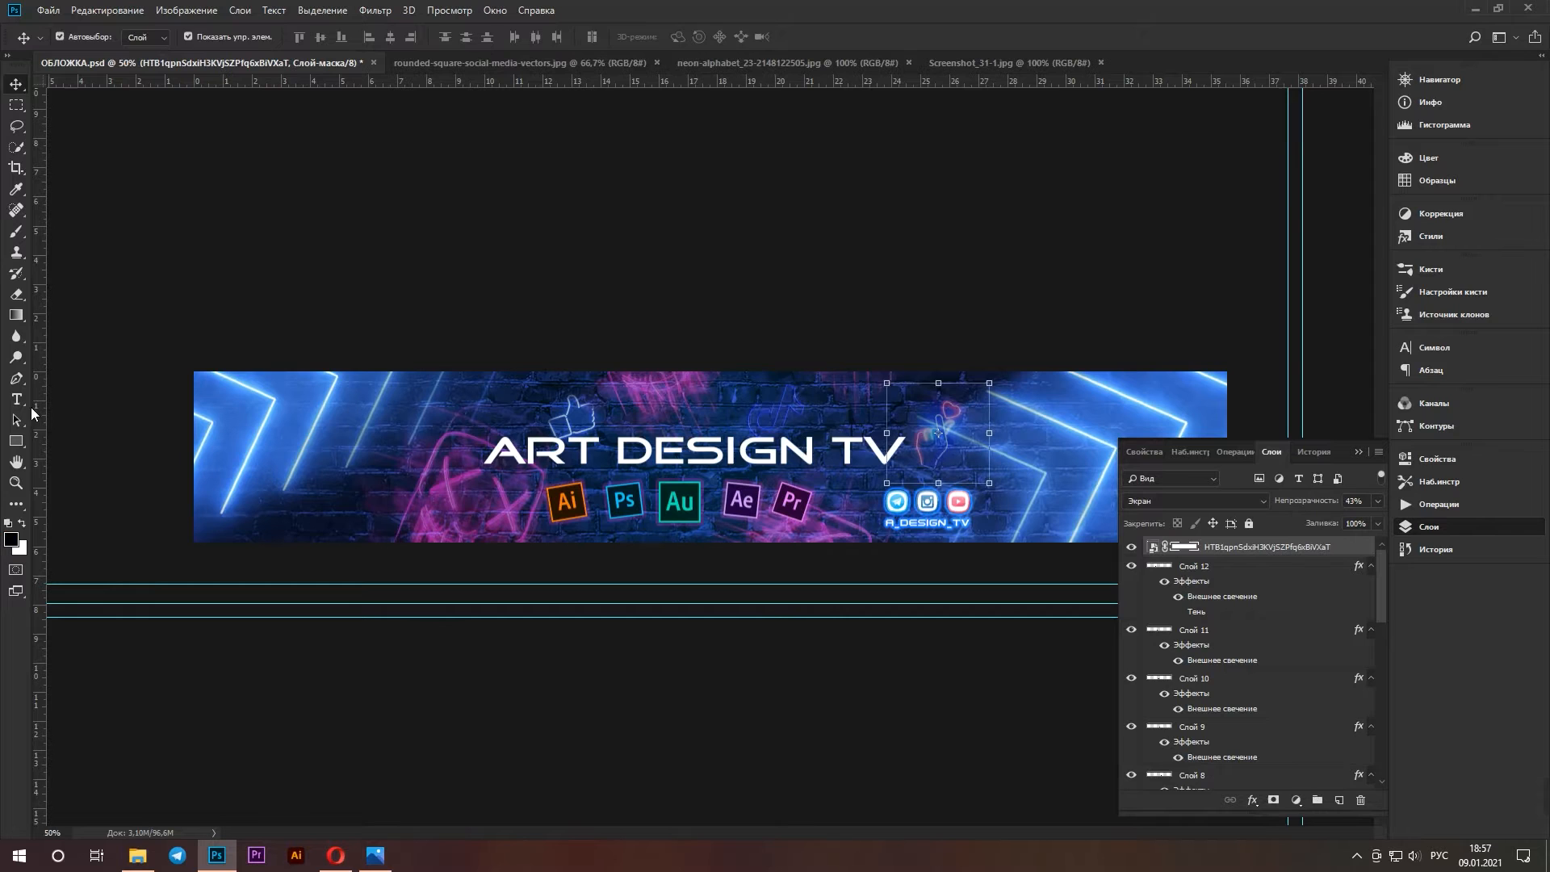
left_click(16, 232)
left_click(16, 84)
Nudge the white Art Design TV title upward, away from the Adobe logos
left_click(727, 453)
scroll(1208, 706, "down", 2)
key("Escape")
left_click(1207, 692)
key("shift+Up")
key("shift+Up")
key("shift+Up")
key("shift+Up")
left_click(16, 399)
mouse_move(485, 440)
left_mouse_down()
mouse_move(653, 477)
mouse_move(685, 469)
left_mouse_up()
left_click(16, 84)
left_click(16, 399)
left_click_drag(476, 371, 909, 417)
left_click(16, 84)
left_click_drag(477, 395, 483, 394)
left_click(16, 400)
left_click(714, 315)
double_click(1181, 692)
left_click(694, 416)
left_click(16, 84)
left_click(1182, 710)
key("Delete")
double_click(1244, 692)
left_click(1459, 132)
left_click(16, 400)
key("Delete")
Draw a title-wide text frame starting above Art Design TV and set its font to Good Times RUS
left_click_drag(483, 382, 906, 530)
left_click(414, 37)
left_click(408, 169)
type("АЕО")
double_click(711, 394)
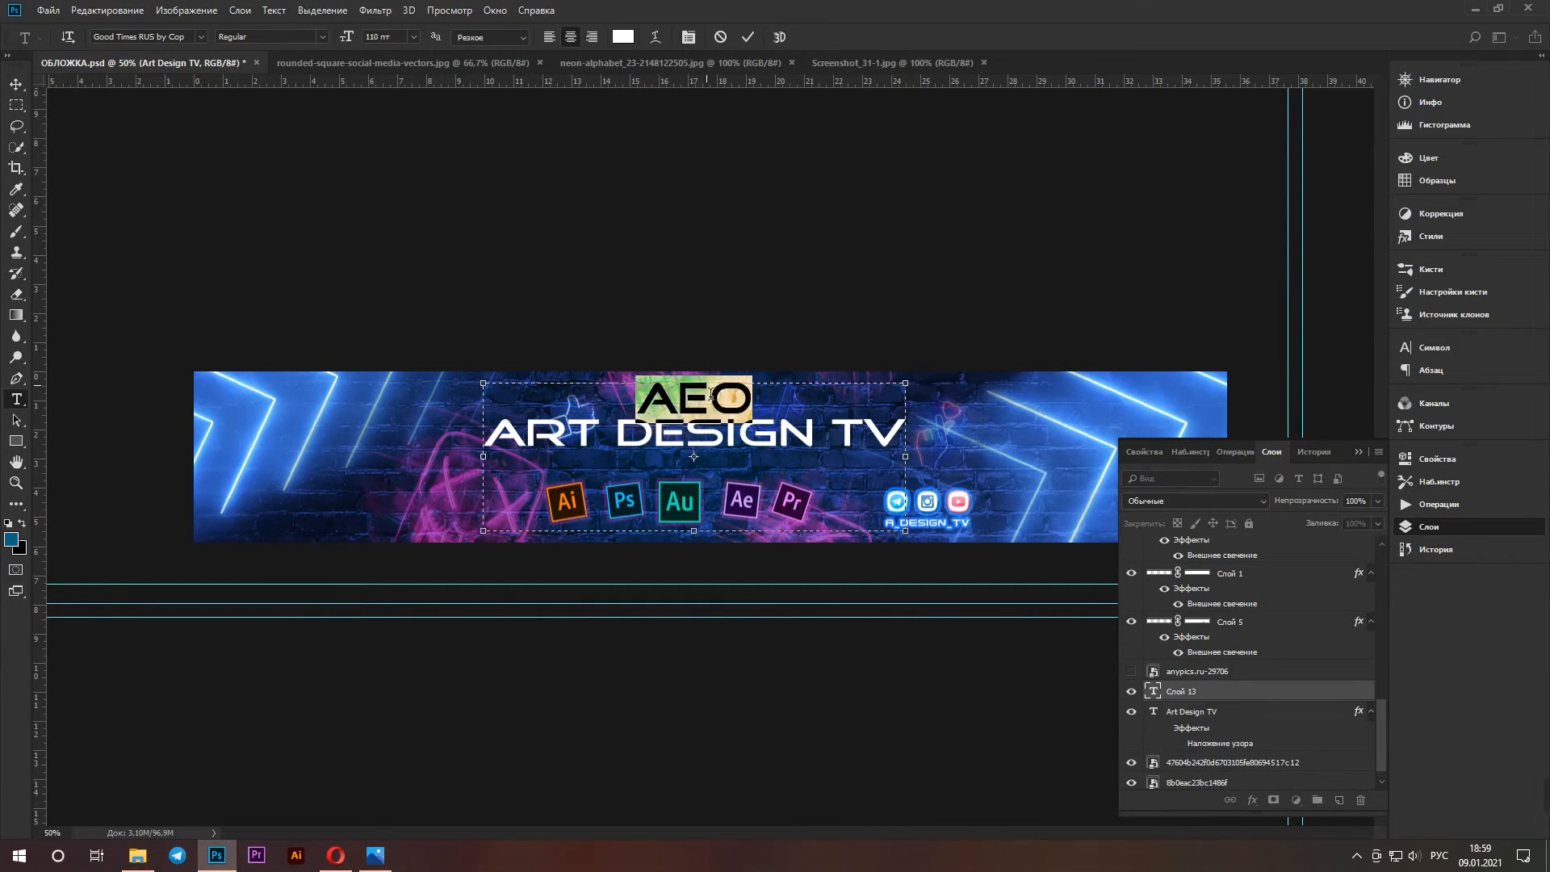
Enter ВИДЕОАРХИВ WEB-ДИЗАЙНЕРА as the white Good Times subtitle in the text frame
type("ВИДЕО")
left_click(413, 37)
left_click(409, 172)
type("АРХИВ НА")
key("BackSpace")
key("BackSpace")
type("WEB-ДИЗАЙНЕРА")
key("ctrl+a")
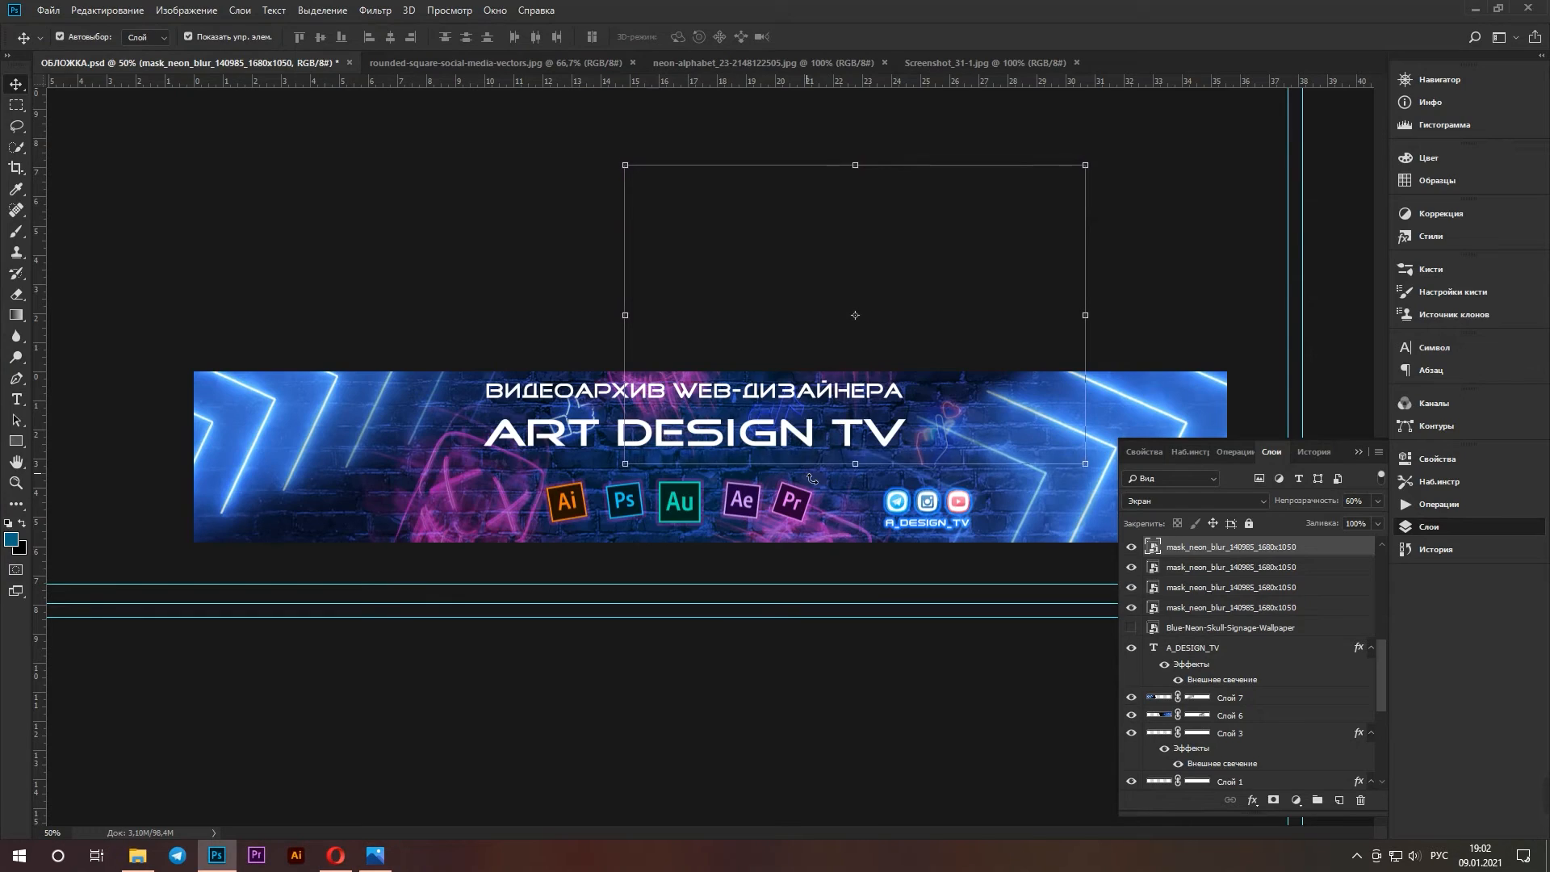
Nudge the topmost neon mask layer slightly down behind the title
key("Down")
key("Down")
key("Down")
key("Down")
key("Down")
key("Down")
key("Down")
key("Down")
key("Down")
key("Down")
key("Down")
key("Down")
key("Down")
key("Down")
Move the ВИДЕОАРХИВ WEB-ДИЗАЙНЕРА subtitle from above the Art Design TV title to directly beneath it, shifting it slightly left
left_click(594, 393)
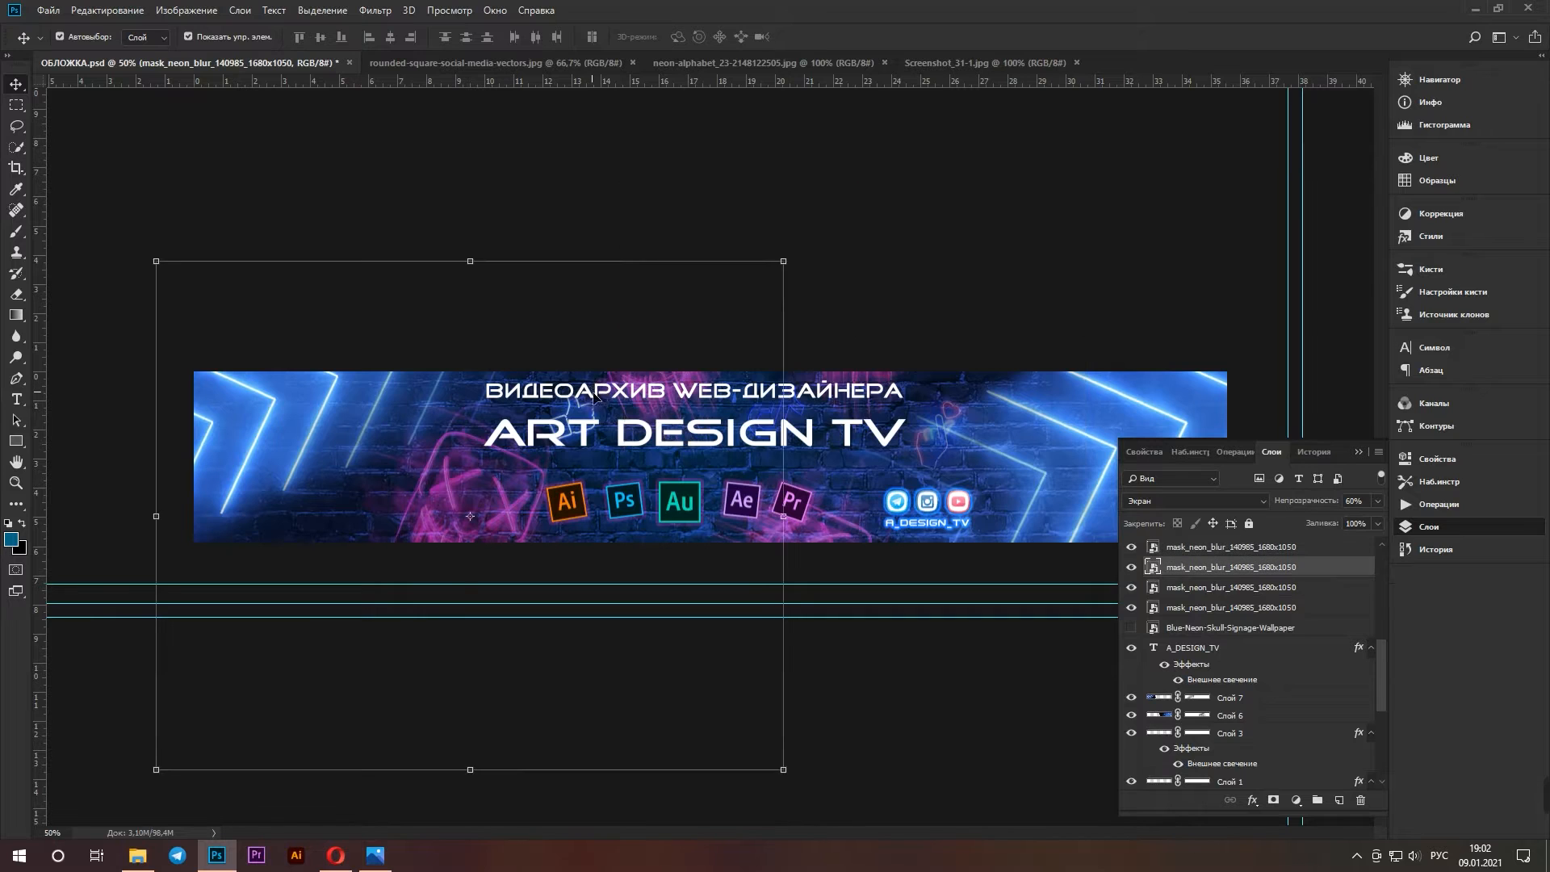
left_click(708, 408)
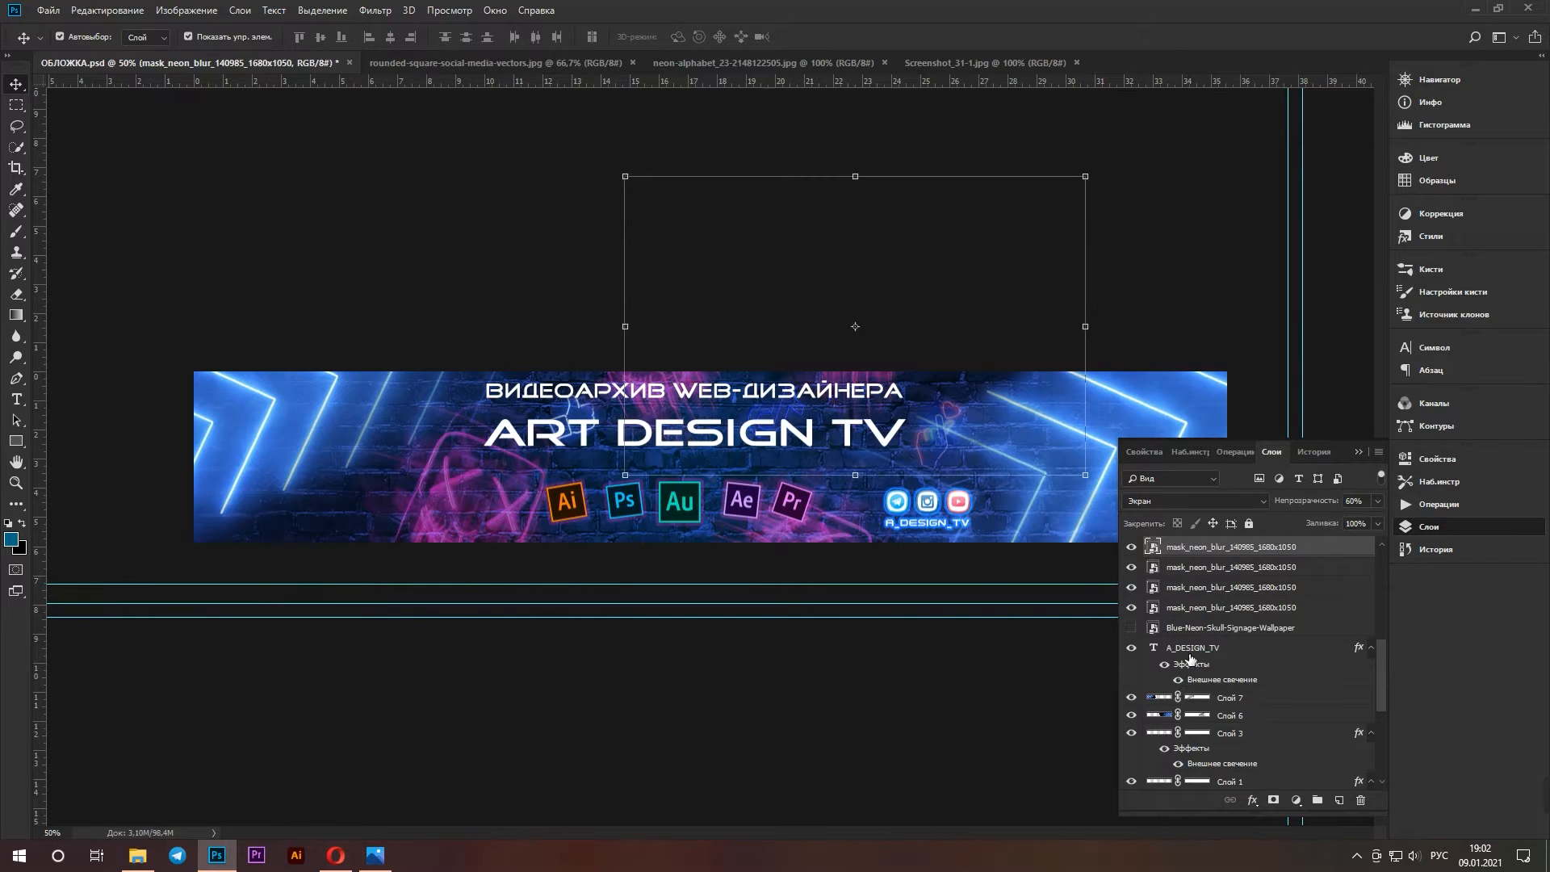
scroll(1190, 659, "down", 5)
left_click(1206, 675)
key("Down")
key("Down")
key("Down")
key("Down")
key("Down")
key("Down")
key("Down")
key("Down")
key("Down")
key("Down")
key("Down")
key("Down")
key("Down")
key("Down")
key("Down")
key("Down")
key("Down")
key("Down")
key("Down")
key("Down")
key("Down")
key("Down")
key("Down")
key("Down")
key("Down")
key("Down")
key("Down")
key("Down")
key("Down")
key("Down")
key("Down")
key("Down")
key("Down")
key("Down")
key("Down")
key("Down")
key("Down")
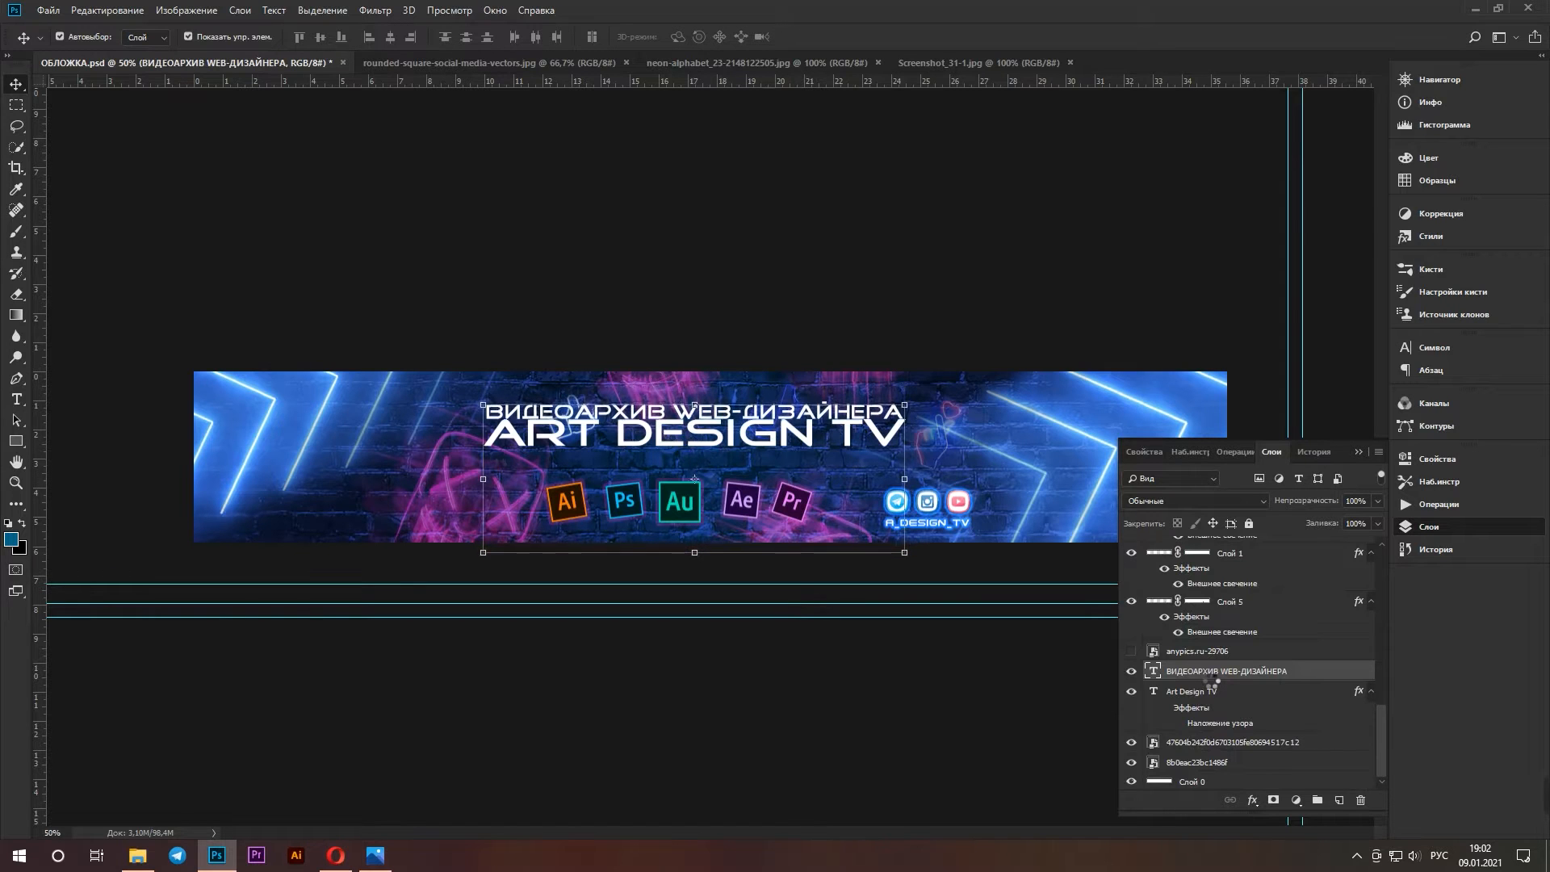
key("Down")
key("Down")
key("Down")
key("Down")
key("Down")
key("Down")
key("Down")
key("Down")
key("Down")
key("Down")
key("Down")
key("Down")
key("Down")
key("Down")
key("Down")
key("Down")
key("Down")
key("Down")
key("Down")
key("Down")
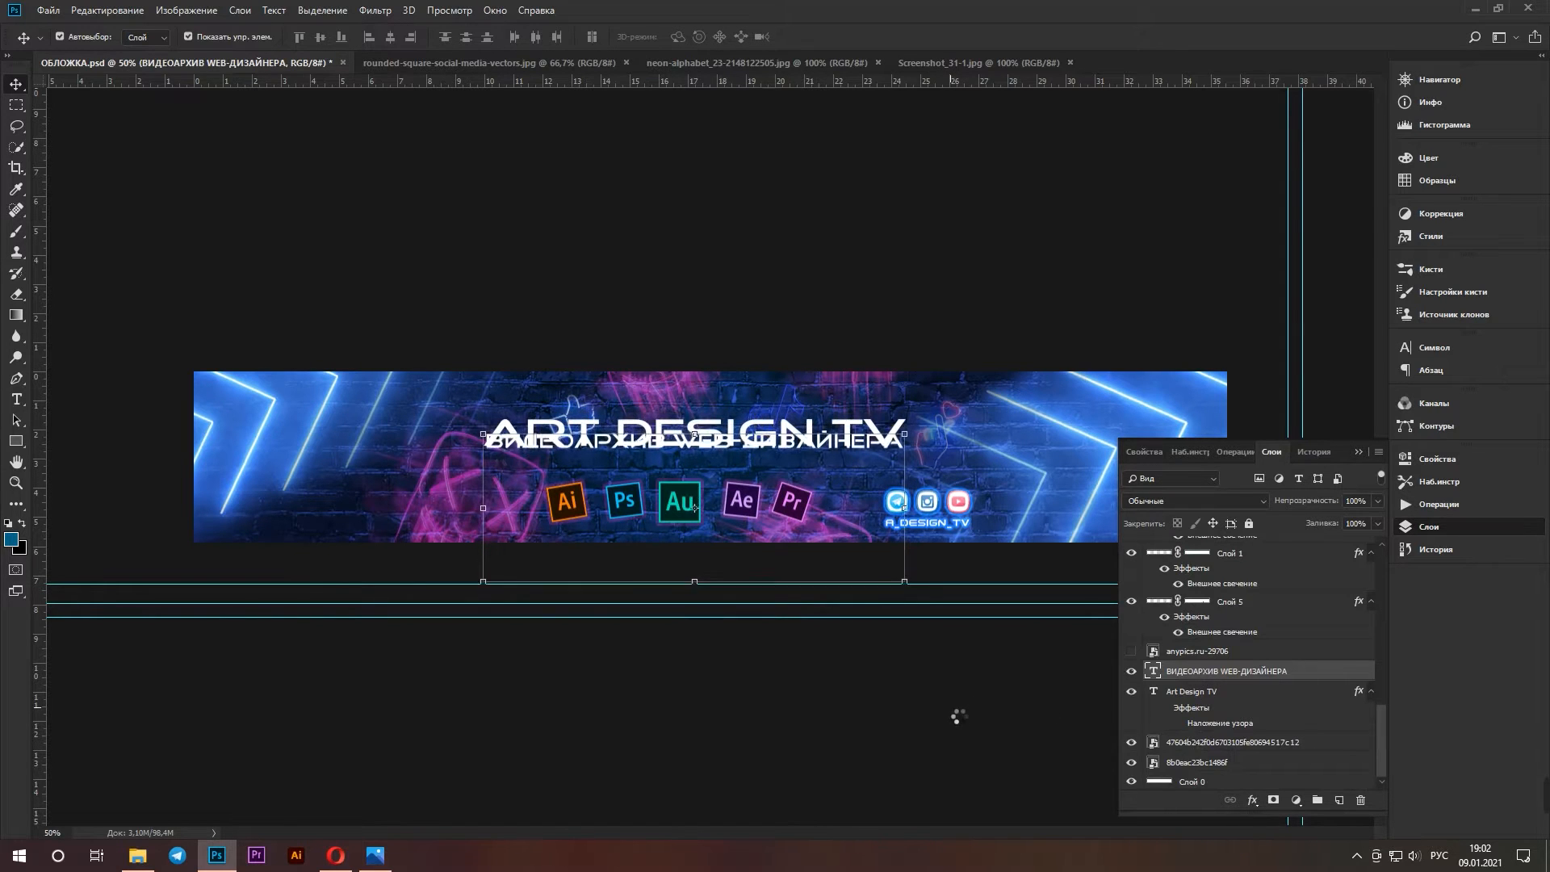
key("Left")
key("Left")
key("Left")
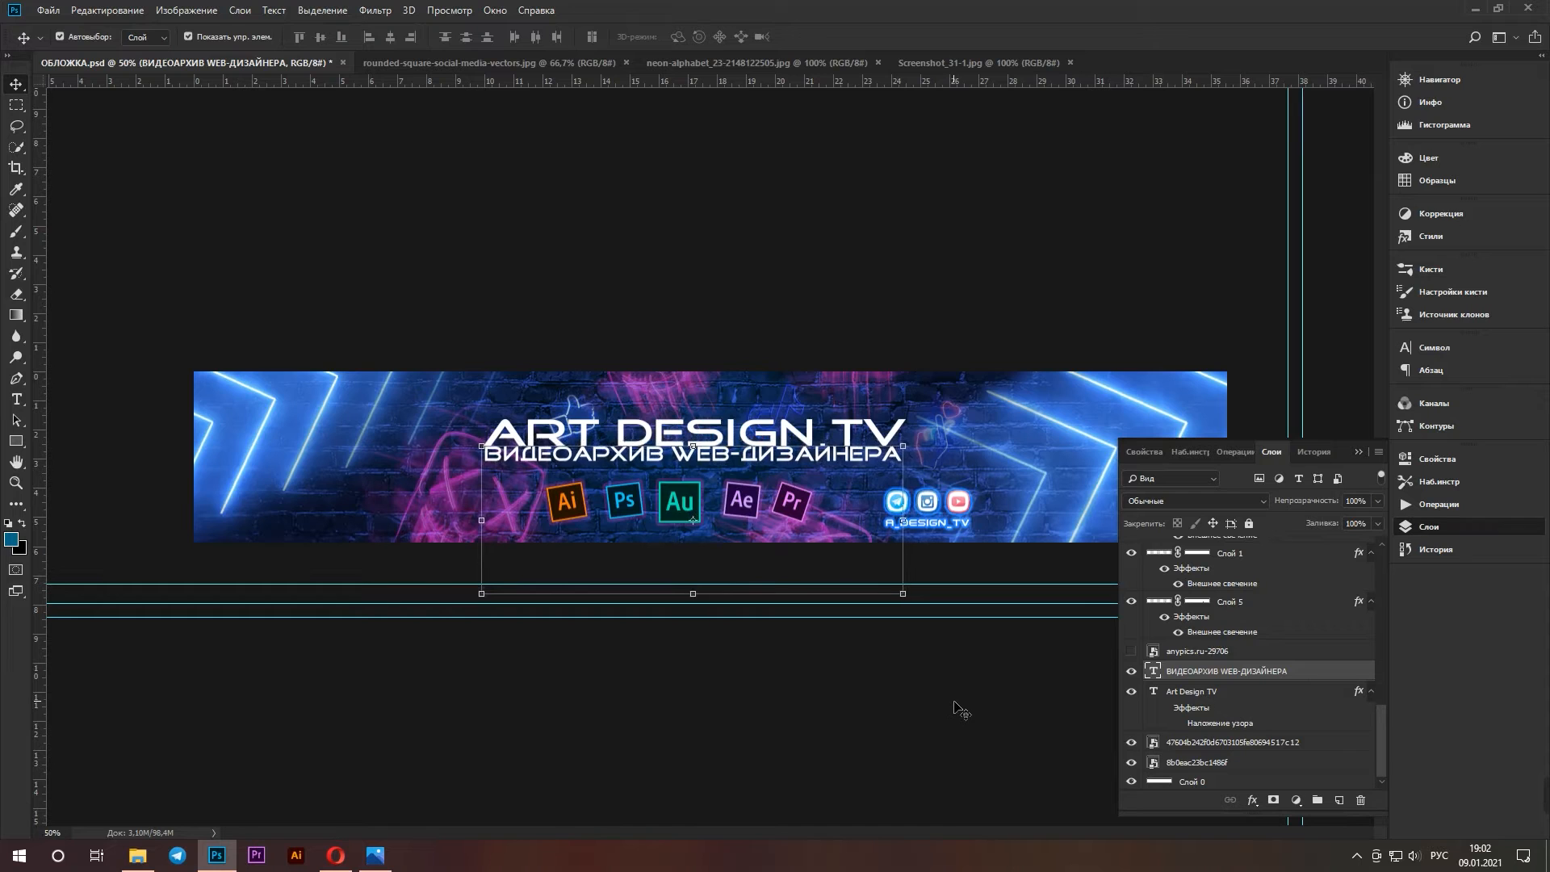
key("Down")
key("Down")
key("Down")
key("Down")
key("Down")
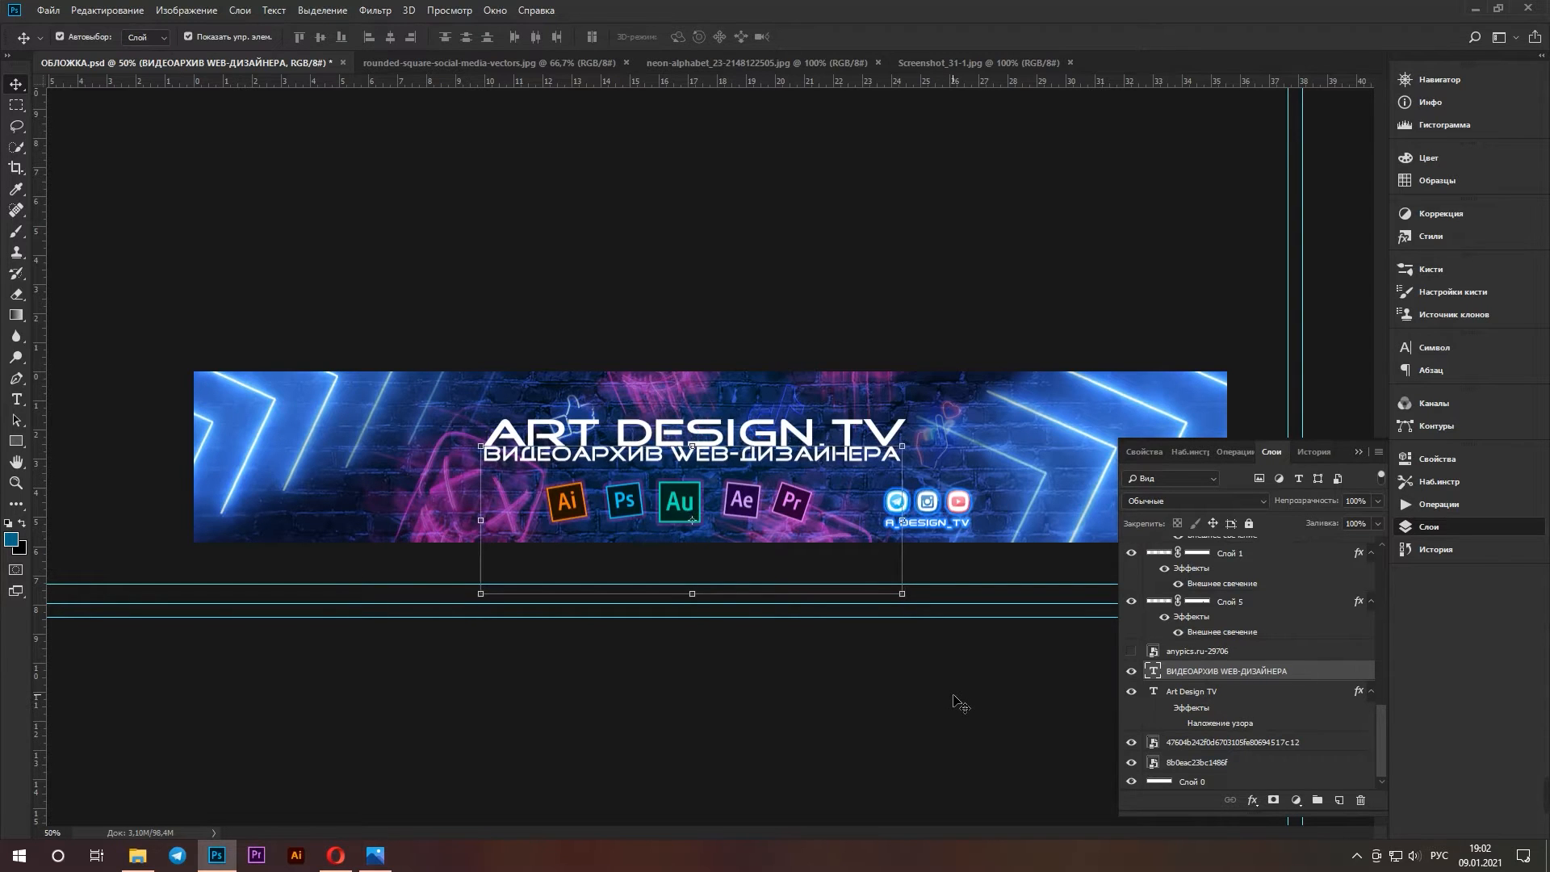
key("Down")
key("Down")
key("Down")
Scale the subtitle to about 100.57% width and 78.79% height and nudge it down between the title and the Adobe logos
left_click_drag(903, 525, 906, 524)
mouse_move(696, 609)
left_mouse_down()
mouse_move(696, 550)
mouse_move(702, 585)
left_mouse_up()
key("Down")
key("Down")
key("Down")
key("Down")
key("Down")
key("Down")
key("Down")
key("Down")
key("Down")
key("Down")
key("Down")
key("Down")
key("Down")
key("Down")
key("Down")
key("Down")
key("Down")
key("Down")
key("Down")
key("Down")
key("Up")
key("Up")
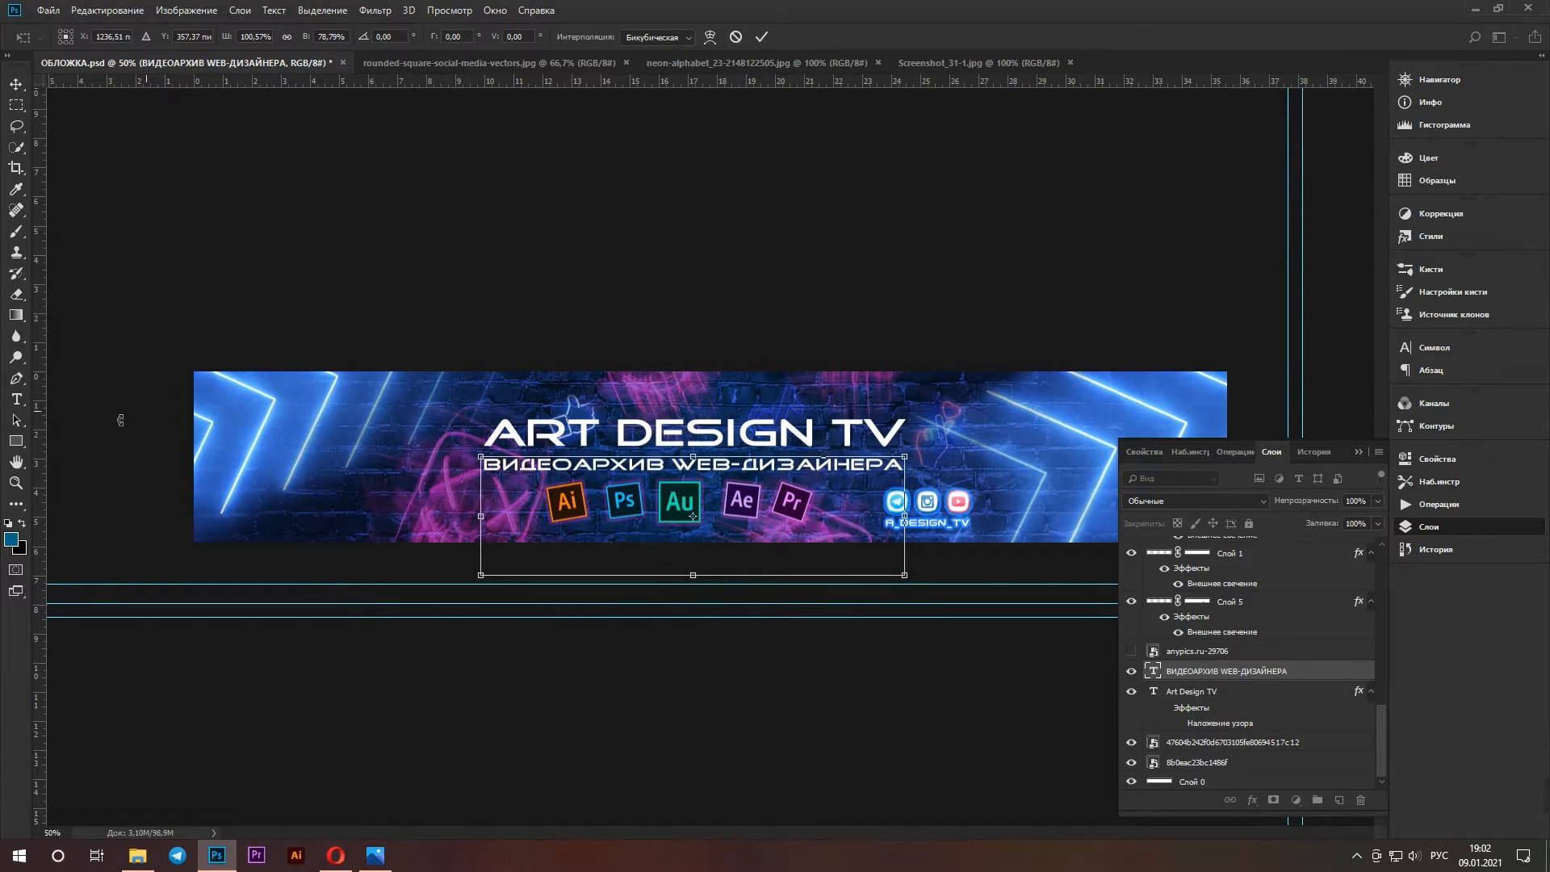
Select the whole ВИДЕОАРХИВ WEB-ДИЗАЙНЕРА subtitle and change its font to Ustroke
left_click(16, 399)
left_click(716, 323)
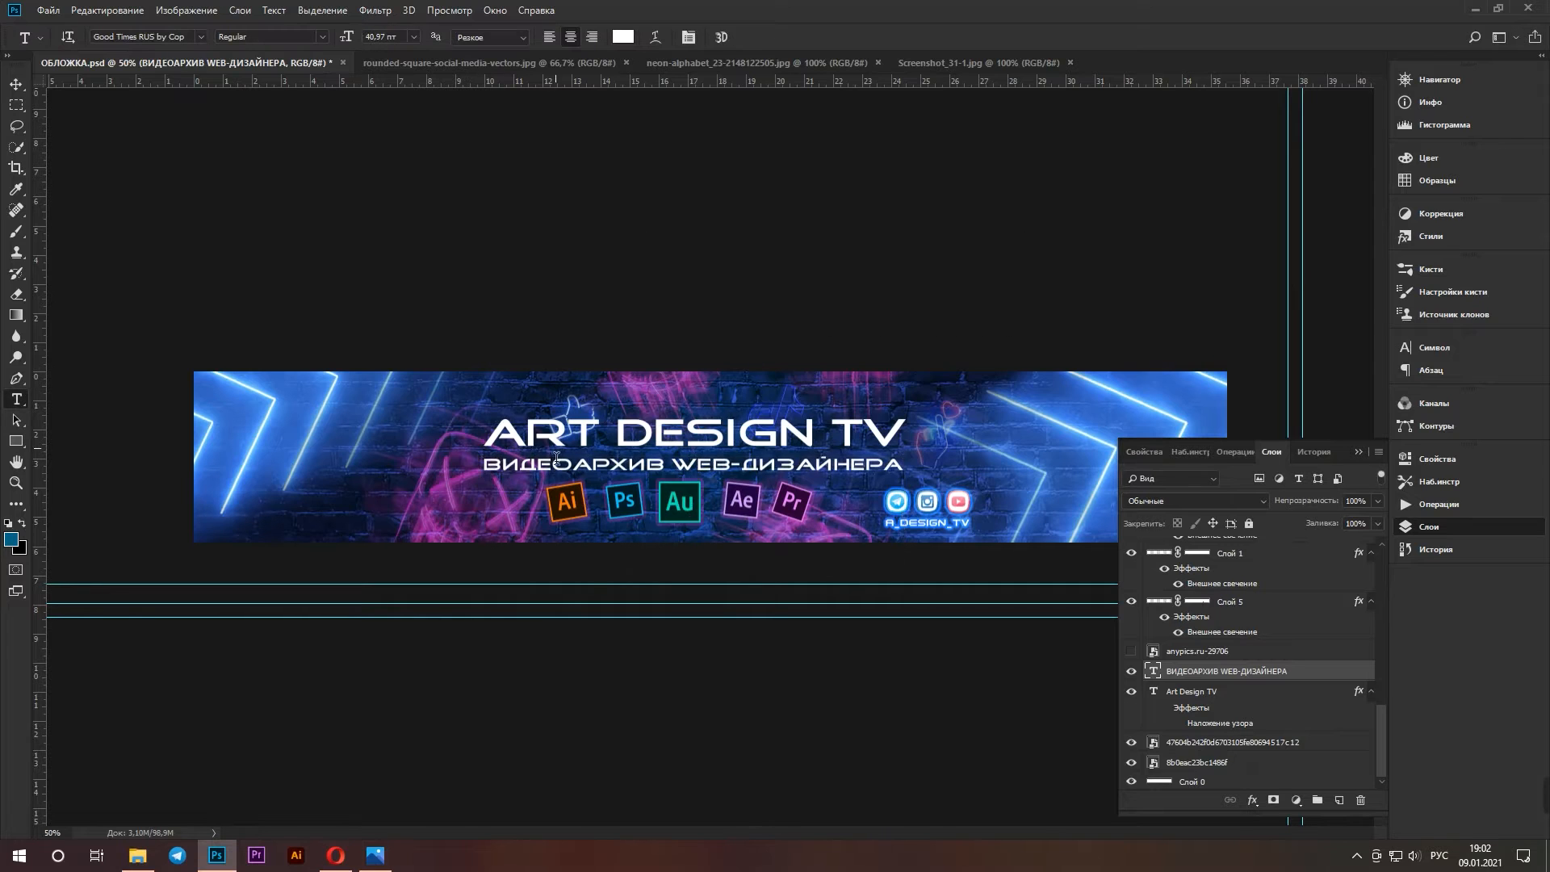
left_click(509, 477)
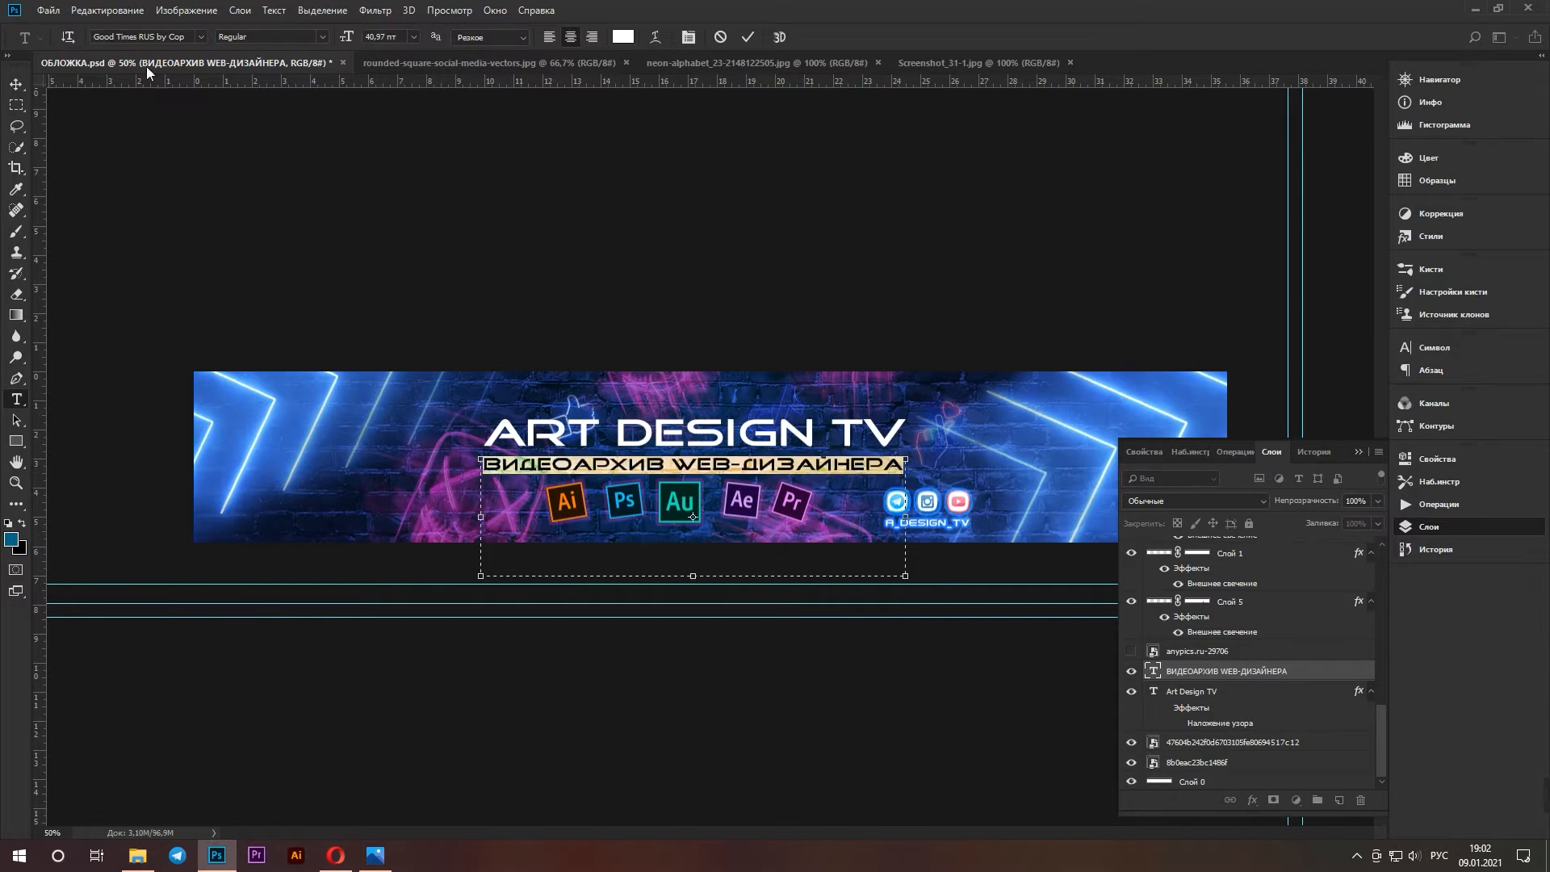
left_click(162, 44)
key("Down")
key("Down")
key("Down")
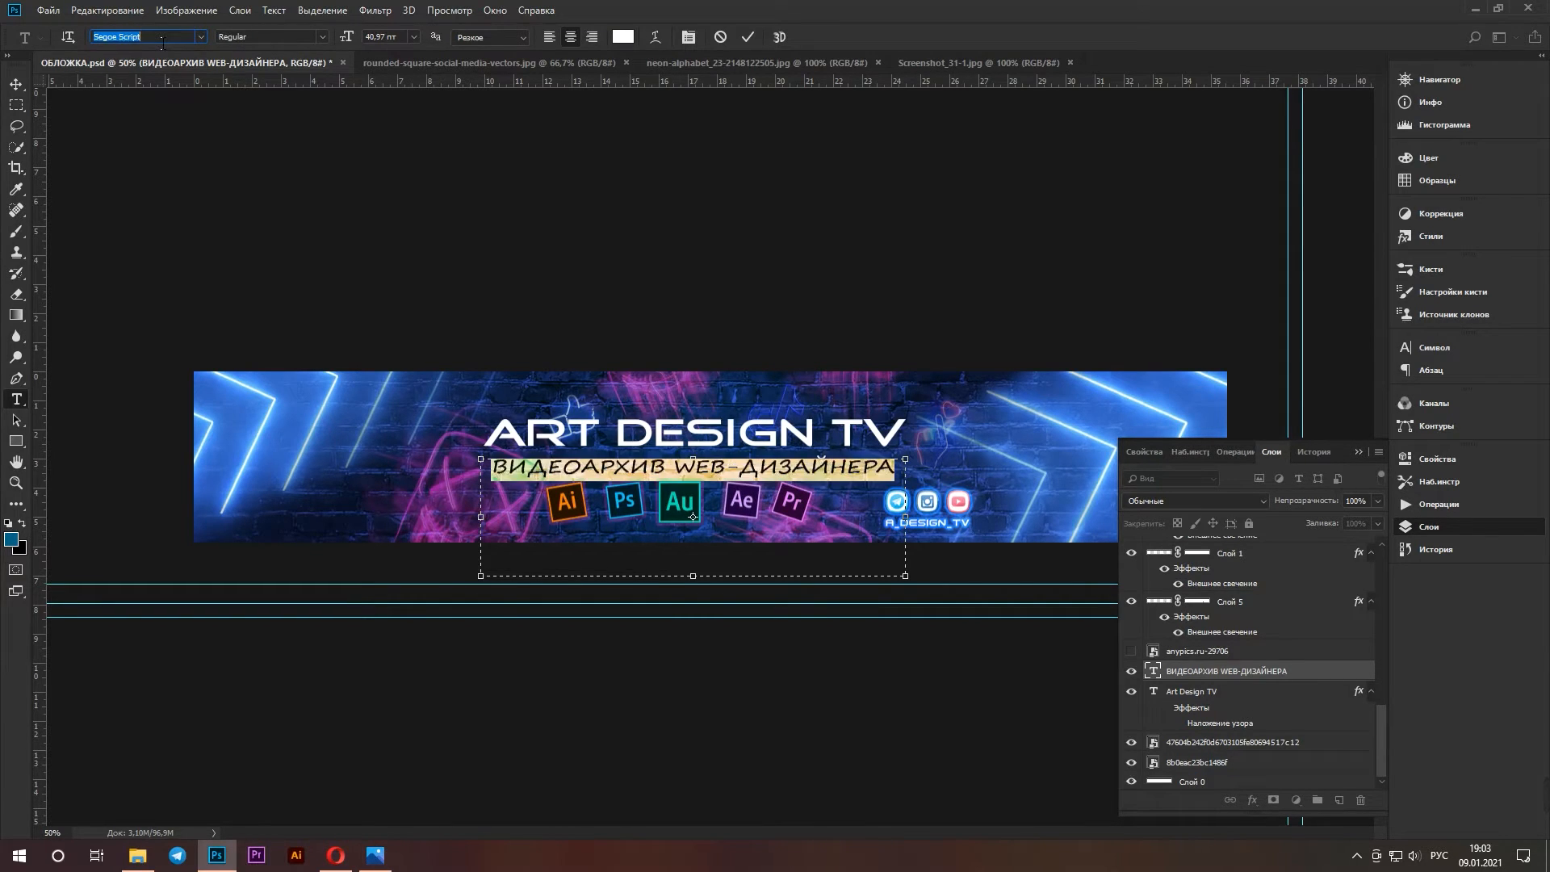
key("Down")
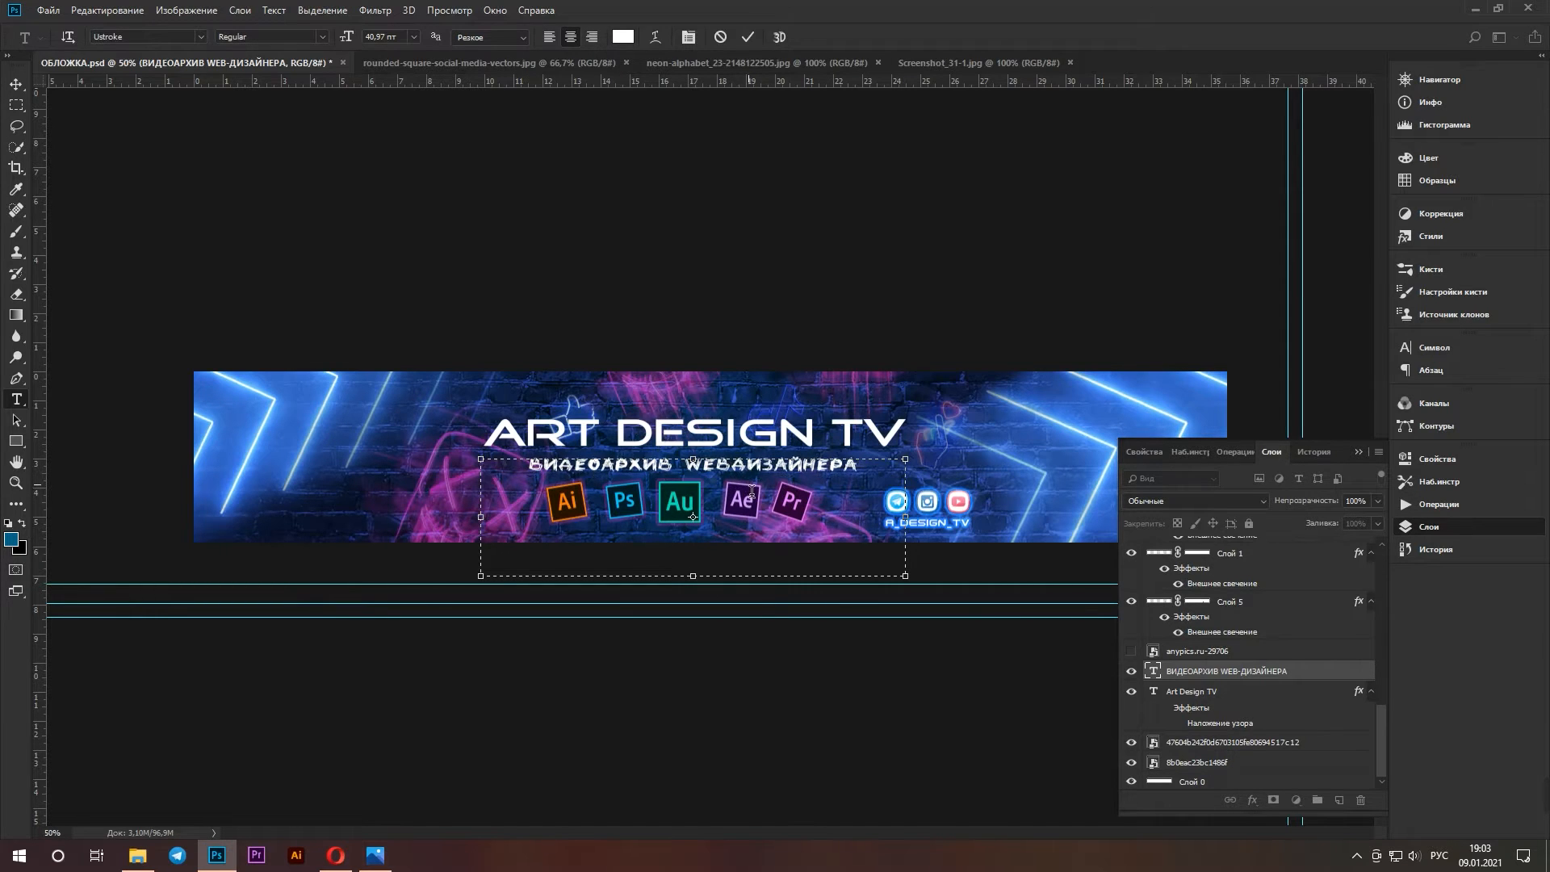
Reduce the subtitle's font size to 35.97 pt and finish editing the text
left_click_drag(871, 482, 532, 480)
scroll(392, 41, "down", 5)
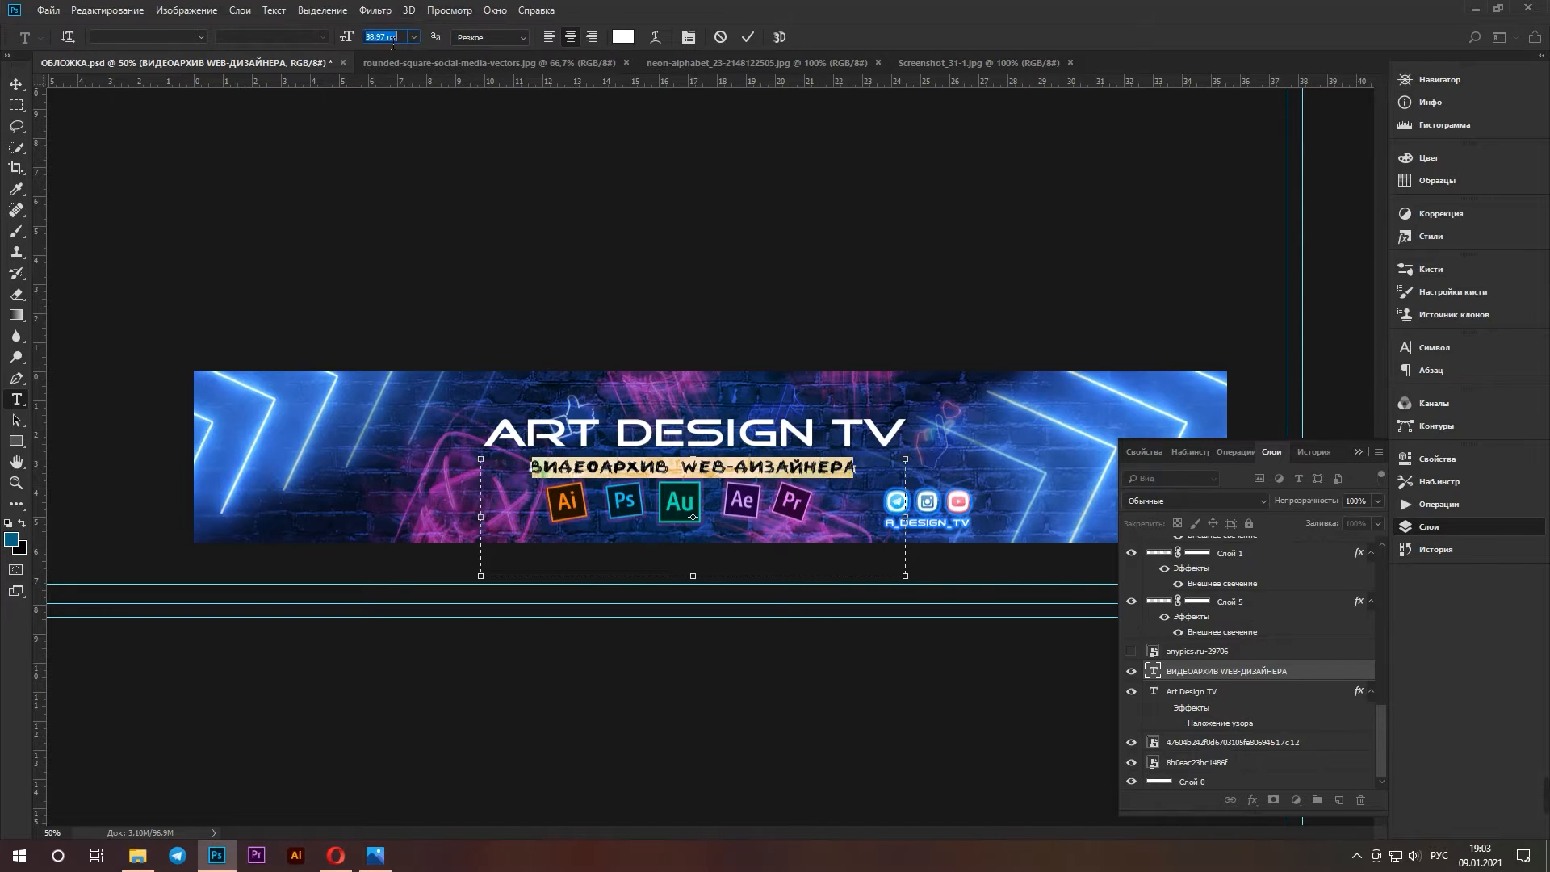
left_click(713, 490)
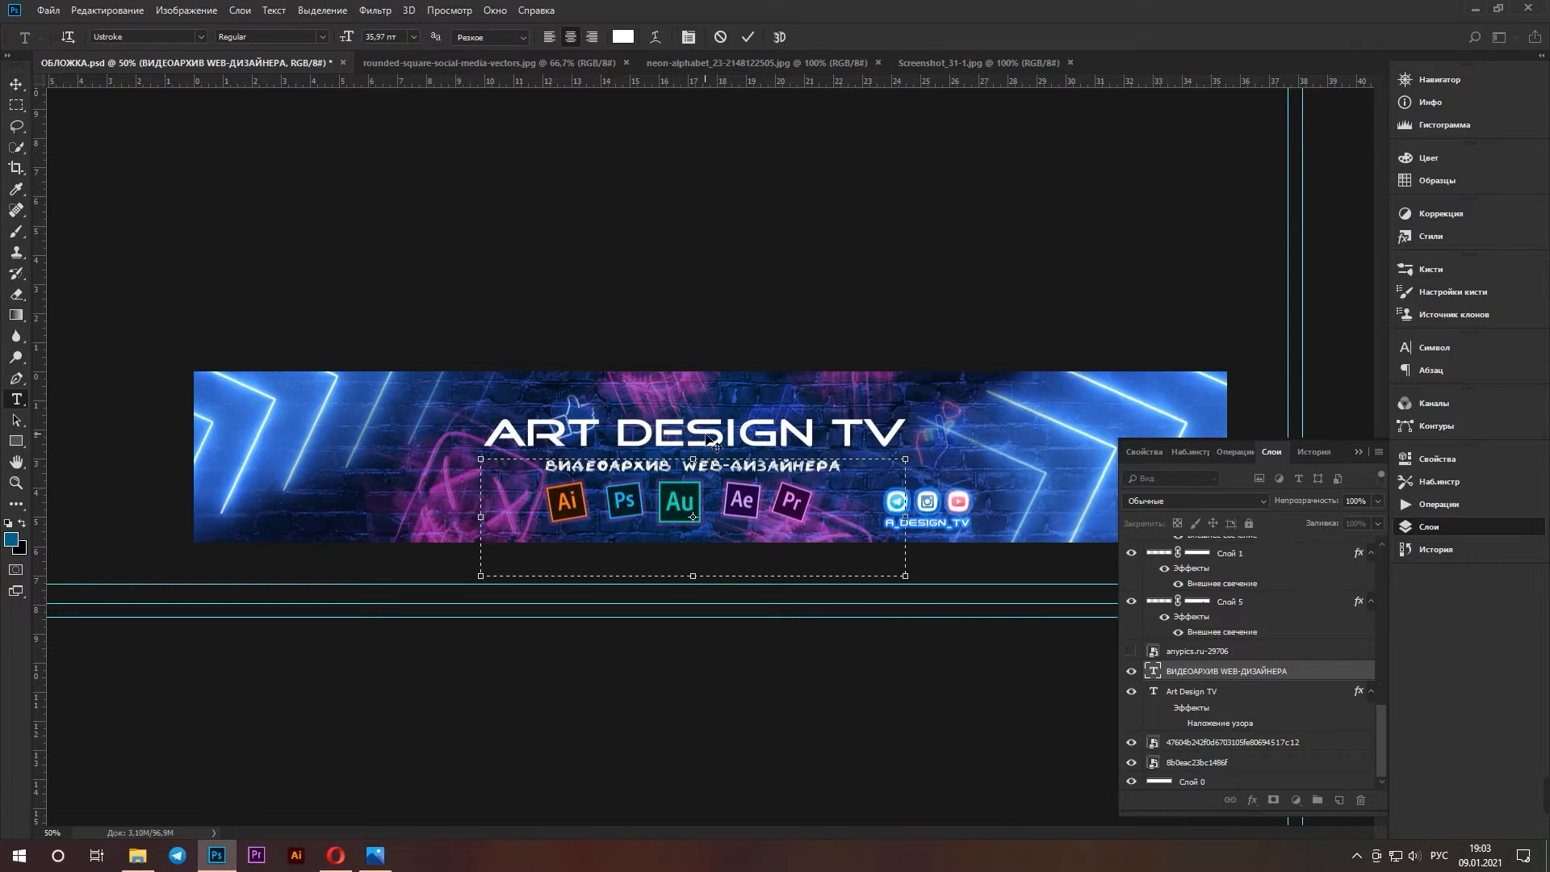
left_click(16, 83)
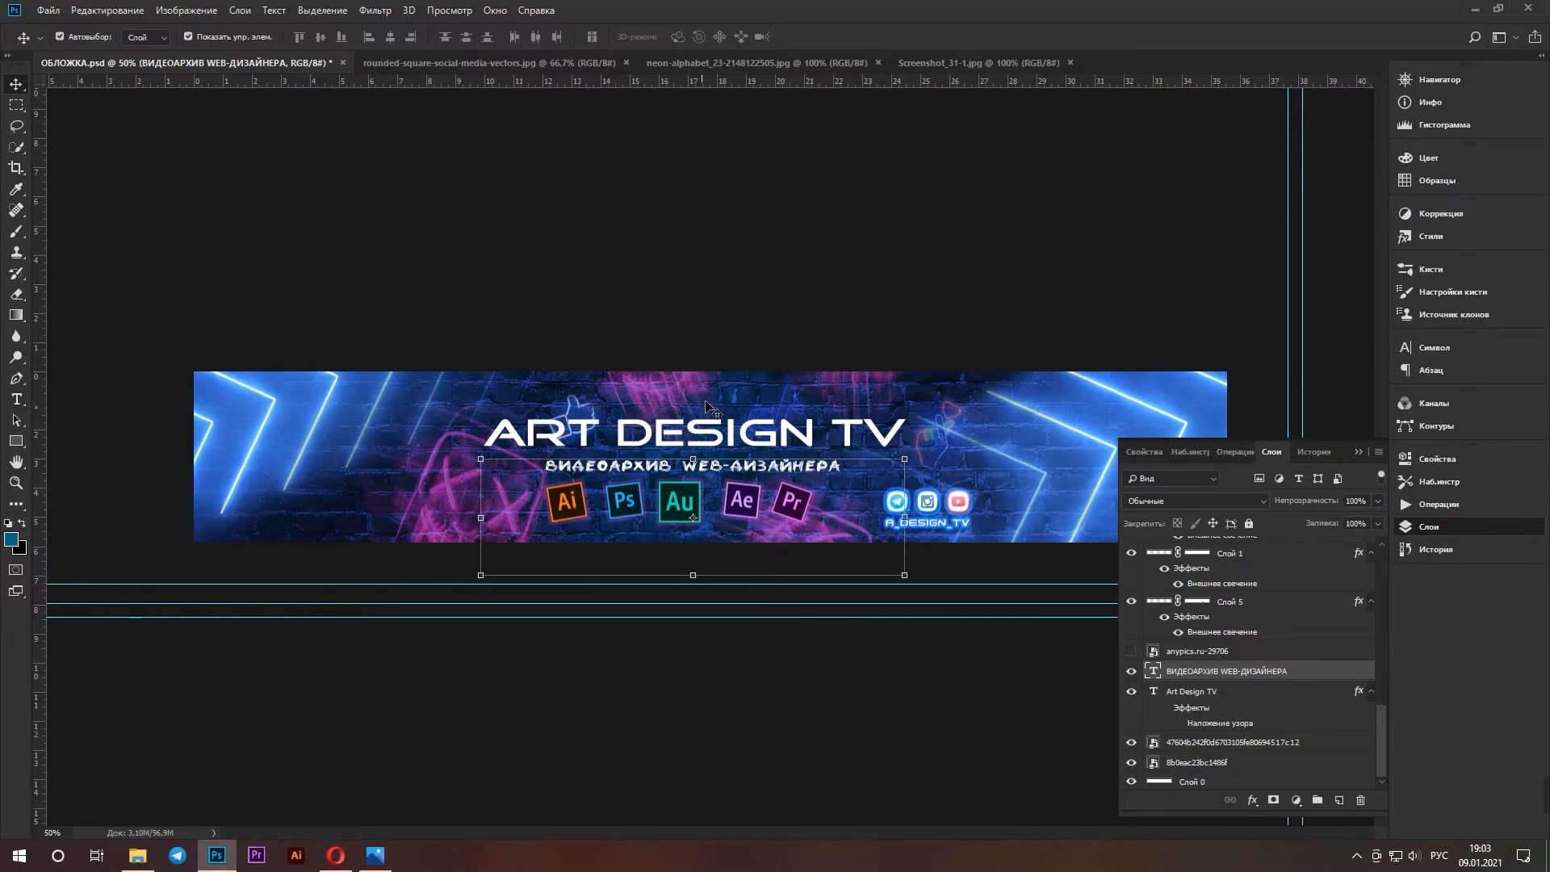
Nudge the Art Design TV title slightly upward, away from the subtitle
left_click(1200, 693)
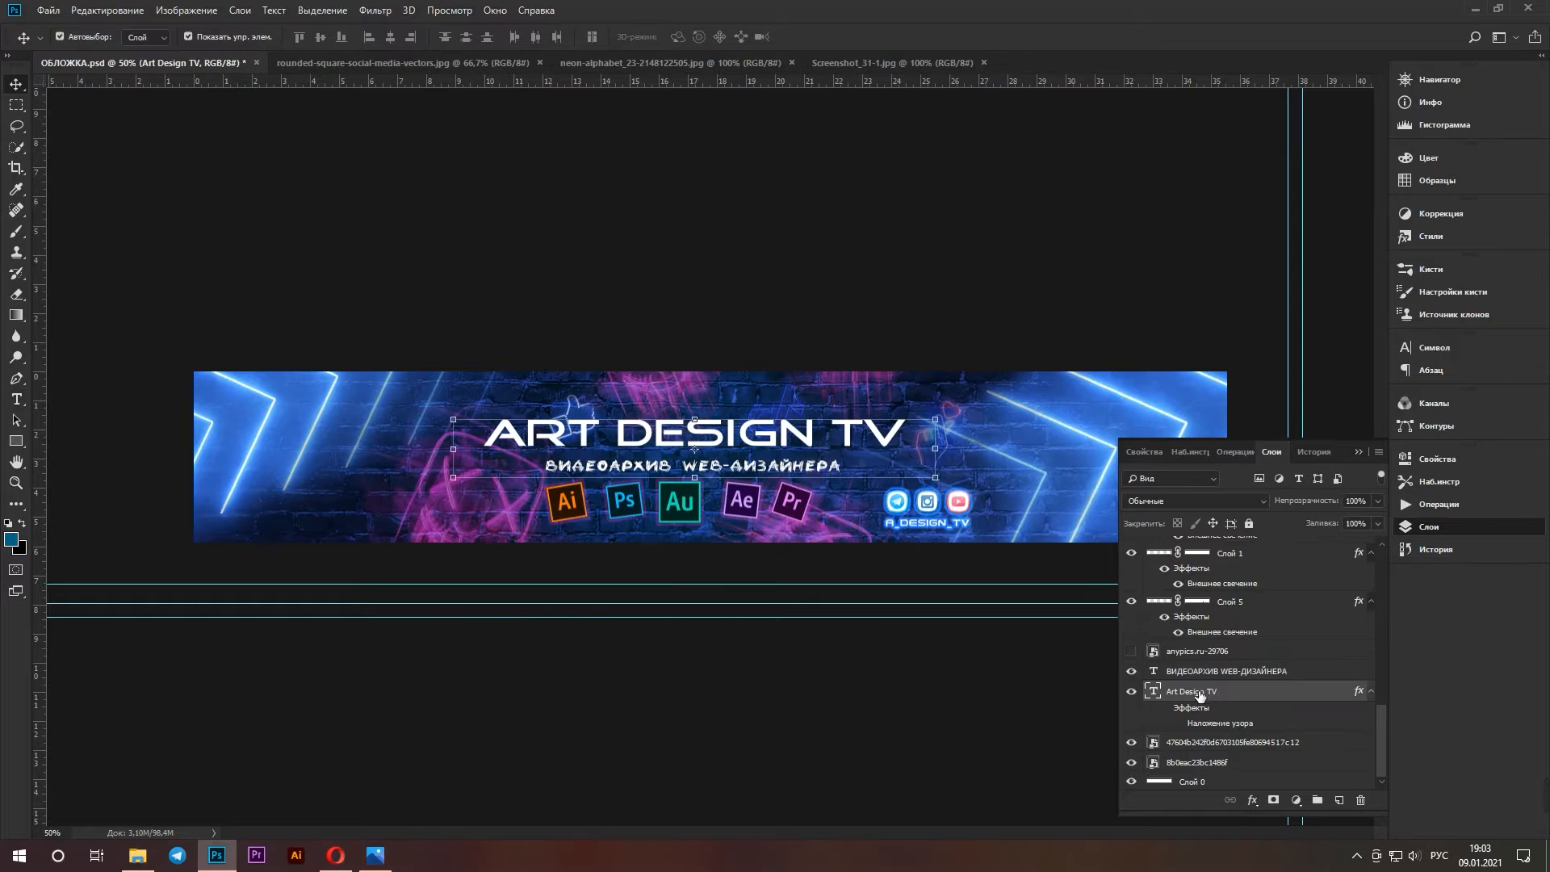
key("Up")
key("Up")
key("Up")
key("Up")
key("Up")
key("Up")
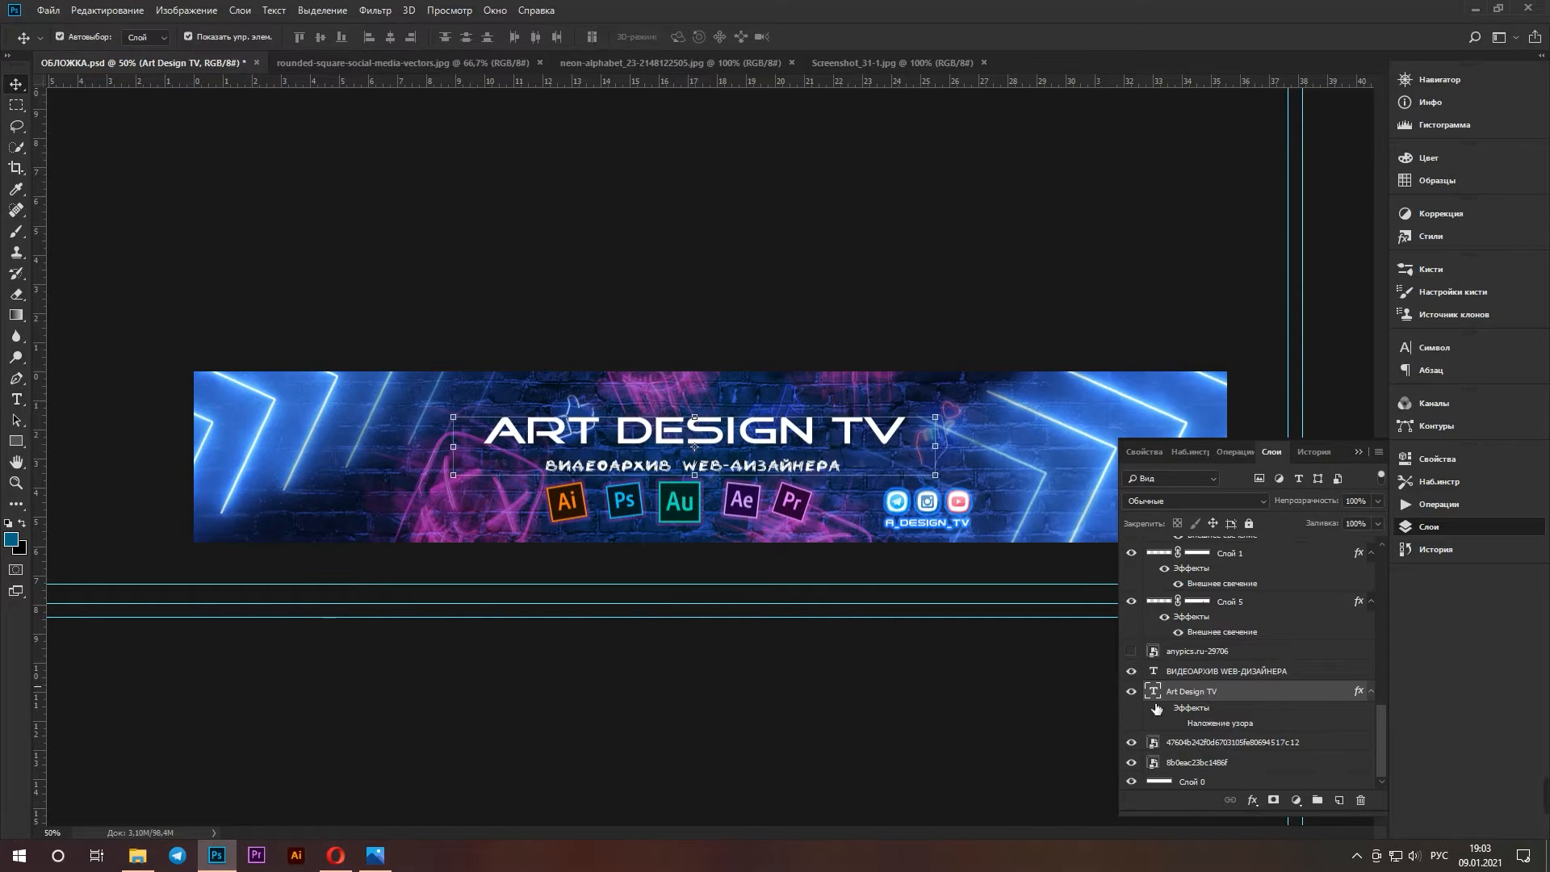
Nudge the ВИДЕОАРХИВ WEB-ДИЗАЙНЕРА subtitle up close beneath the title, clear of the Adobe logos, and deselect it
left_click(1207, 671)
key("Up")
key("Up")
key("Up")
key("Up")
key("Up")
key("Up")
key("Up")
key("Up")
key("Up")
key("Up")
key("Up")
key("Up")
key("Up")
key("Up")
key("Up")
key("Up")
key("Up")
key("Up")
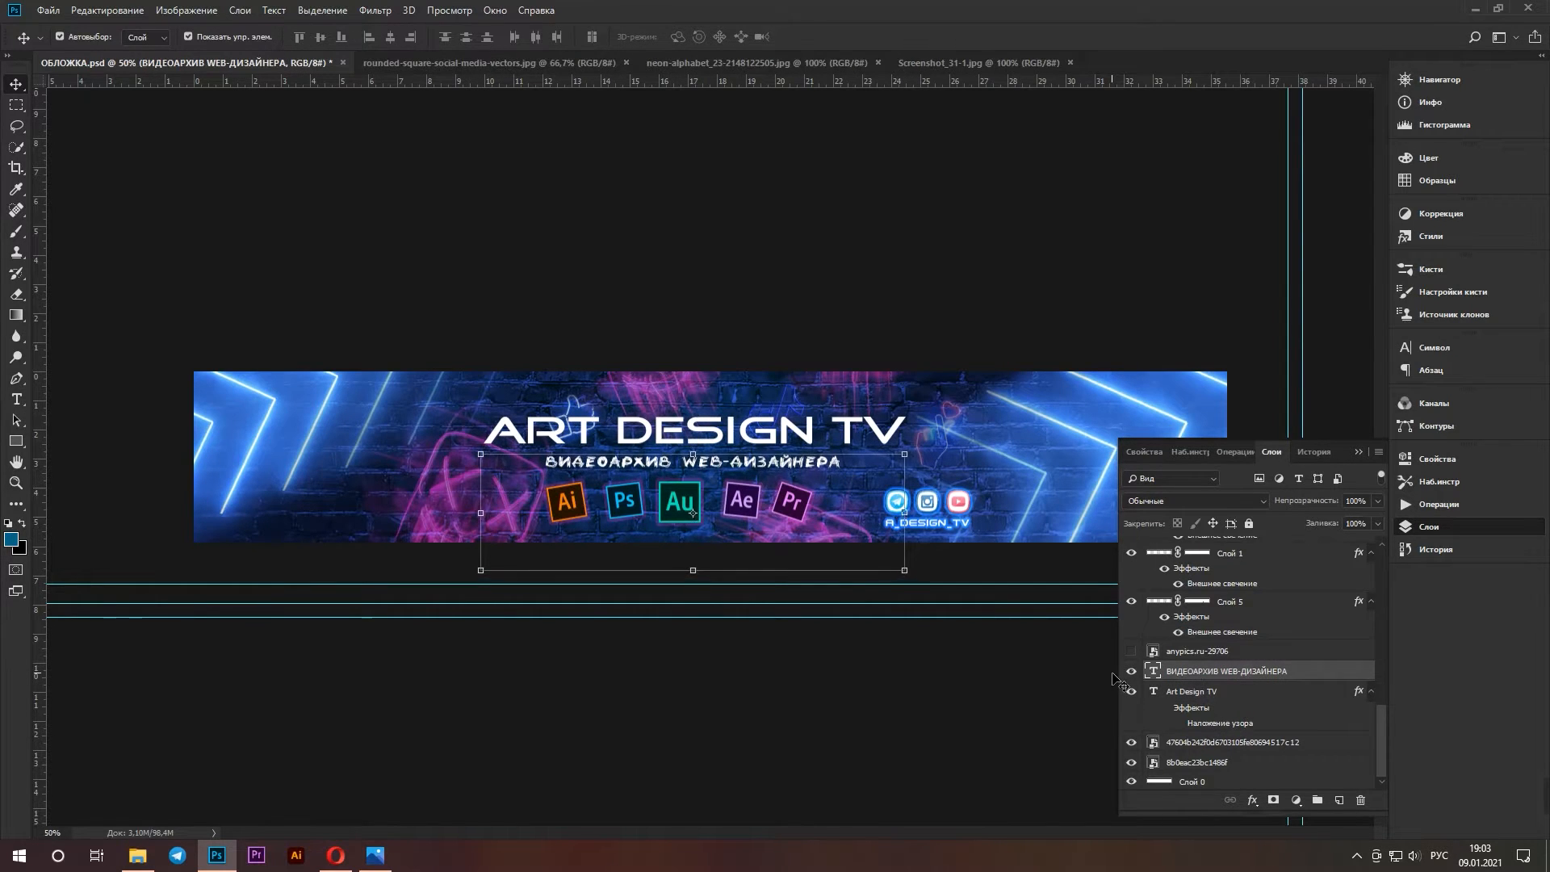
key("Up")
key("Up")
key("Up")
key("Up")
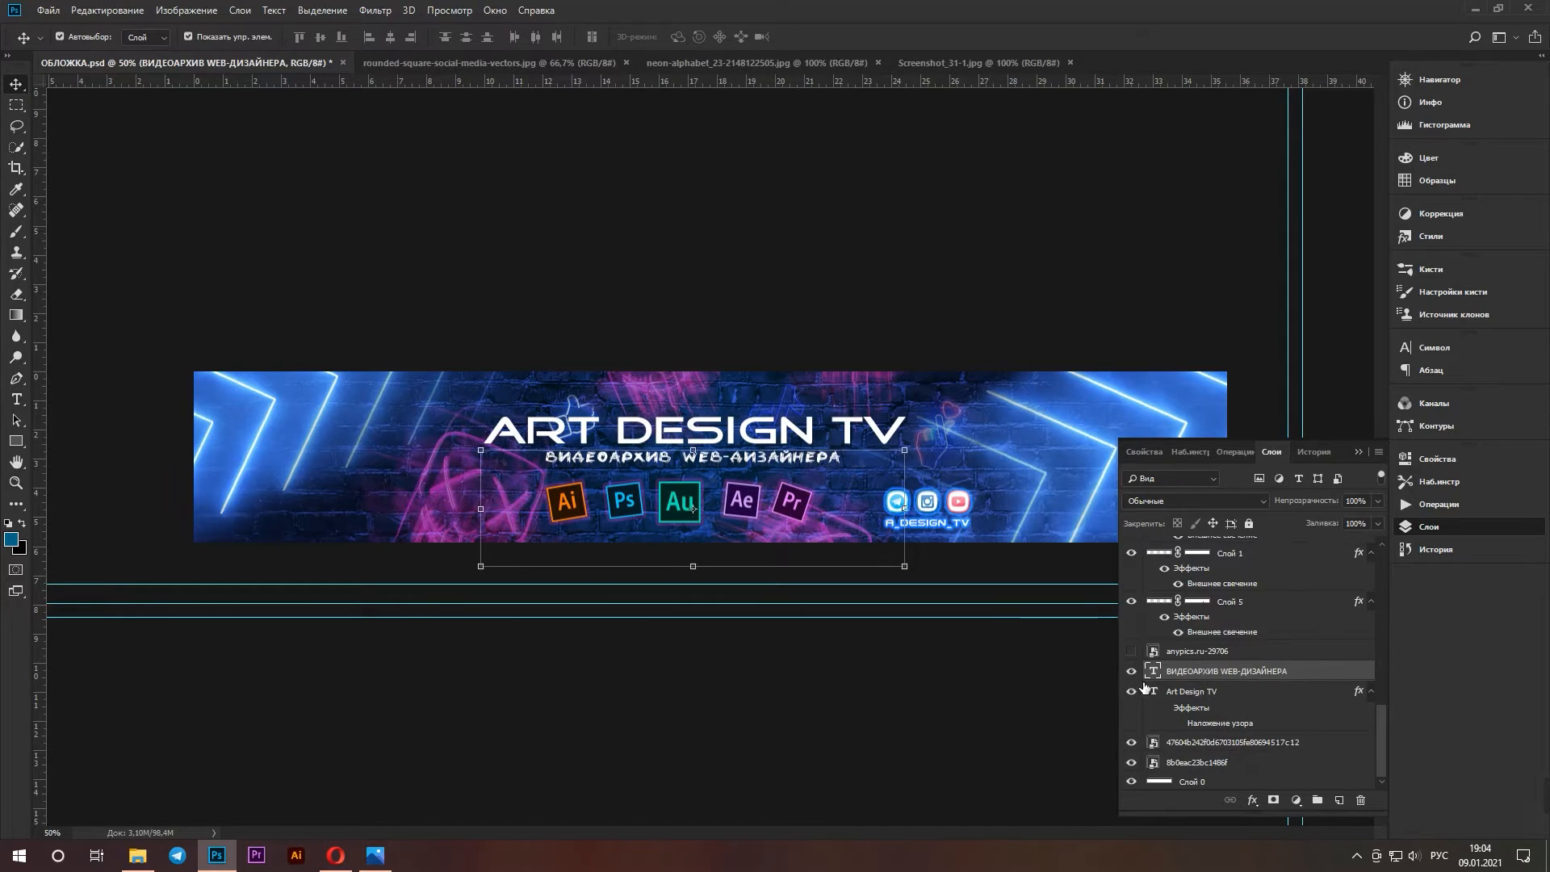
left_click(1050, 700)
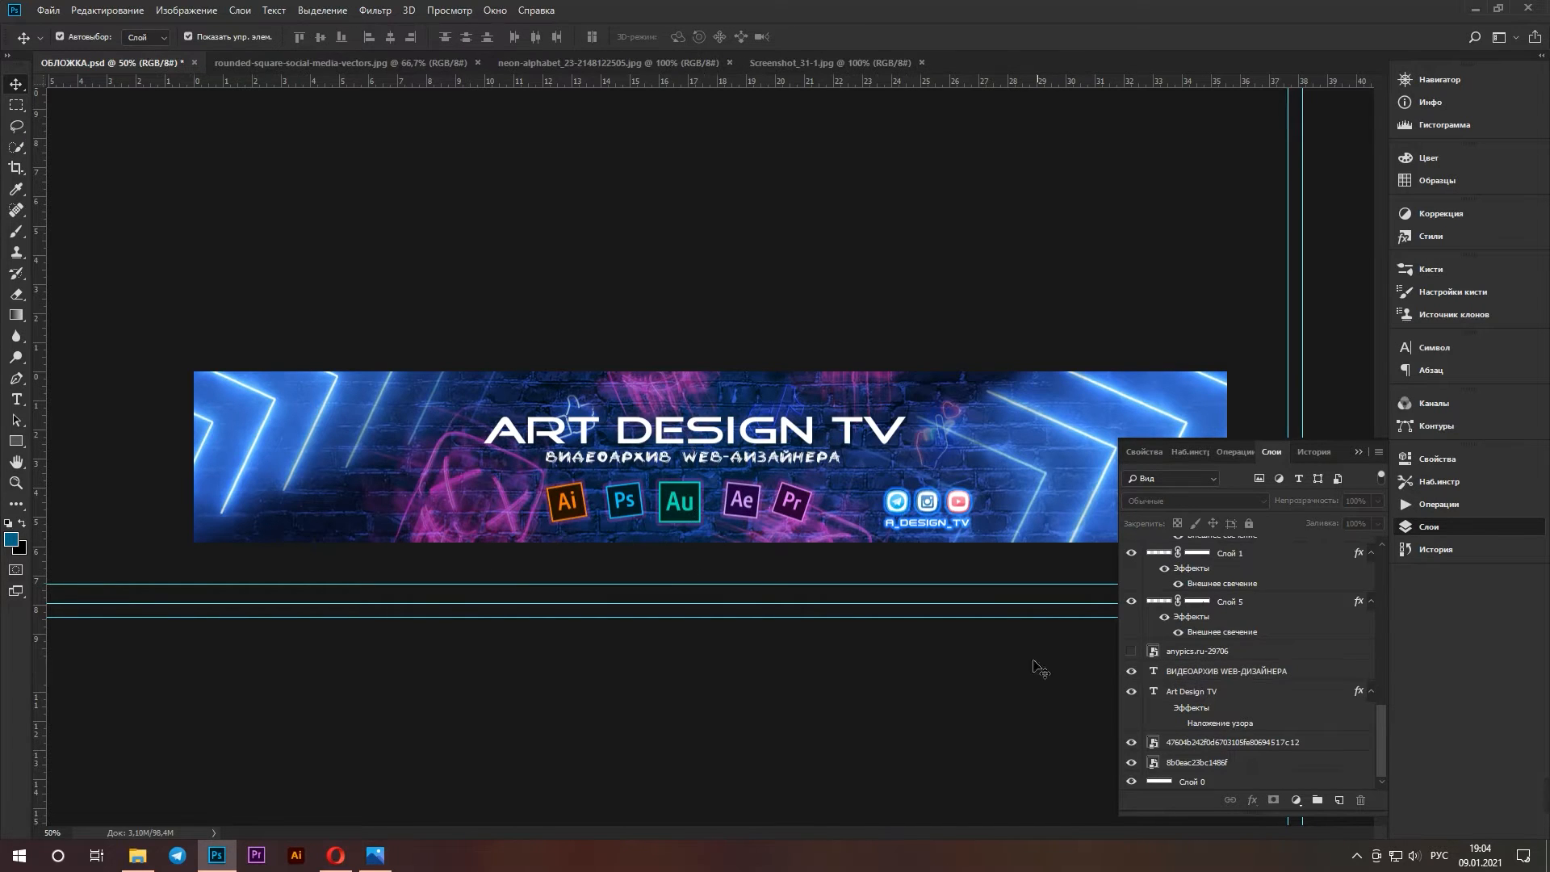
Shift the neon thumbs-up accent (layer unnamed) up and to the left behind the title's word Art
left_click(575, 413)
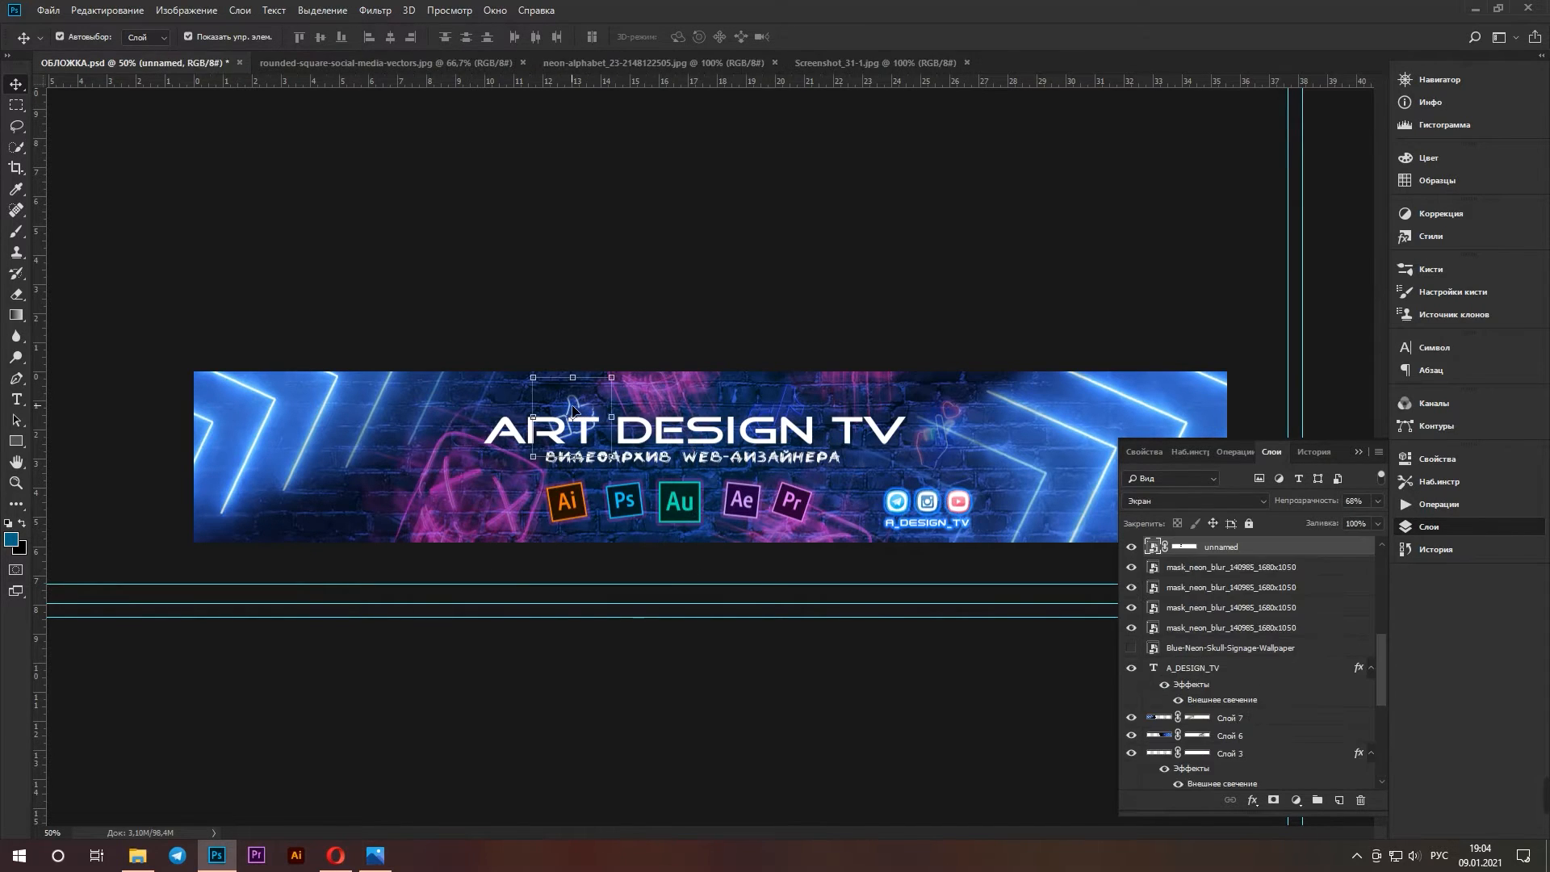
key("shift+Up")
key("shift+Up")
key("shift+Left")
key("shift+Left")
key("shift+Left")
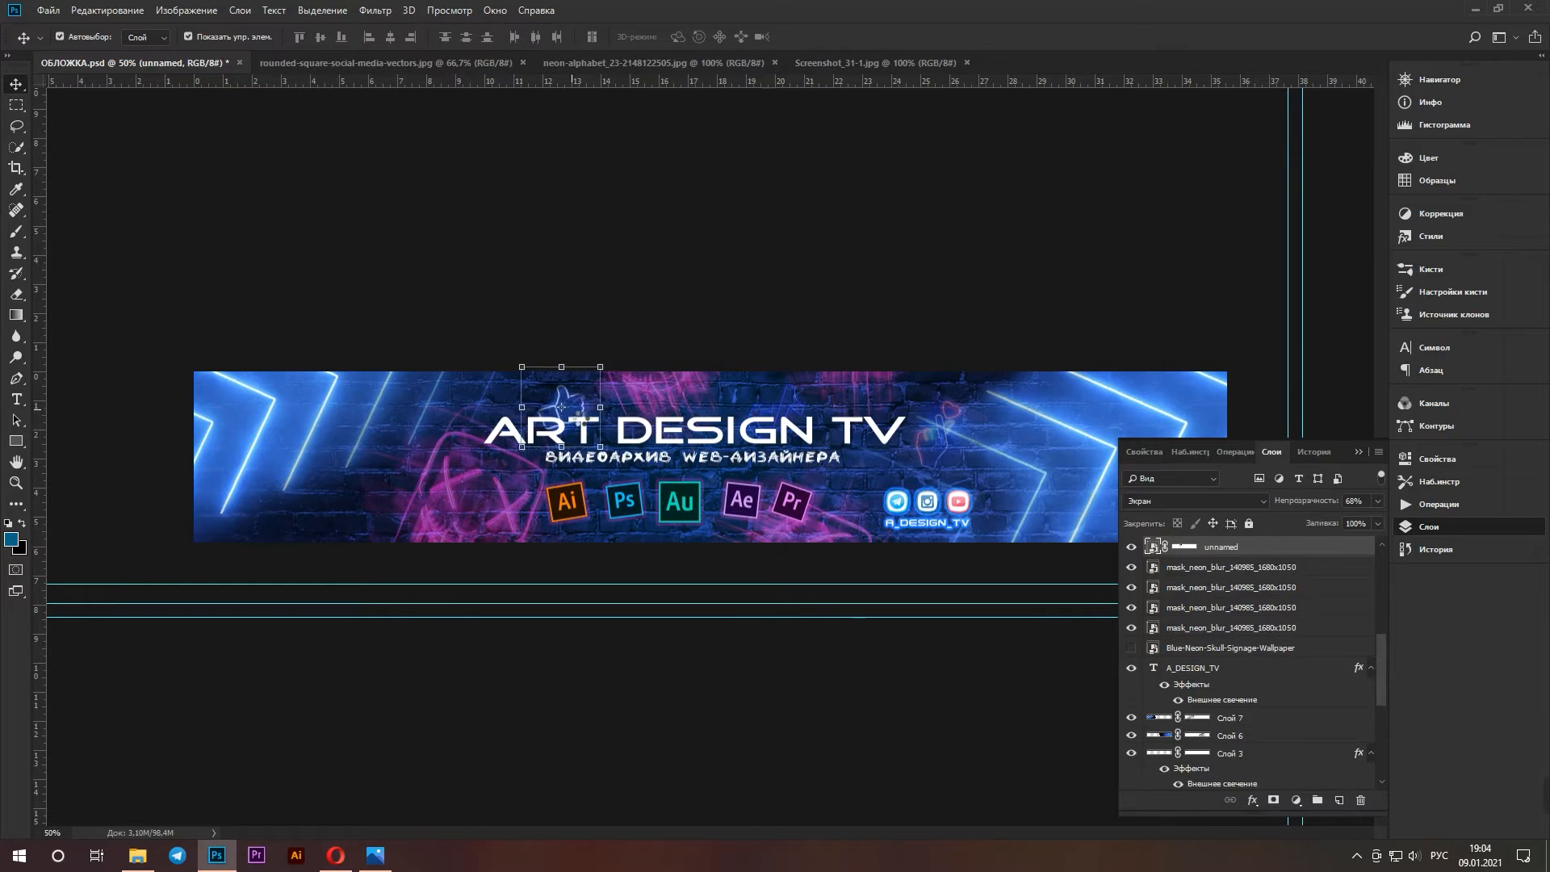
Nudge the neon thumbs-up accent slightly down and to the left behind the title's word Art
key("shift+Down")
key("shift+Left")
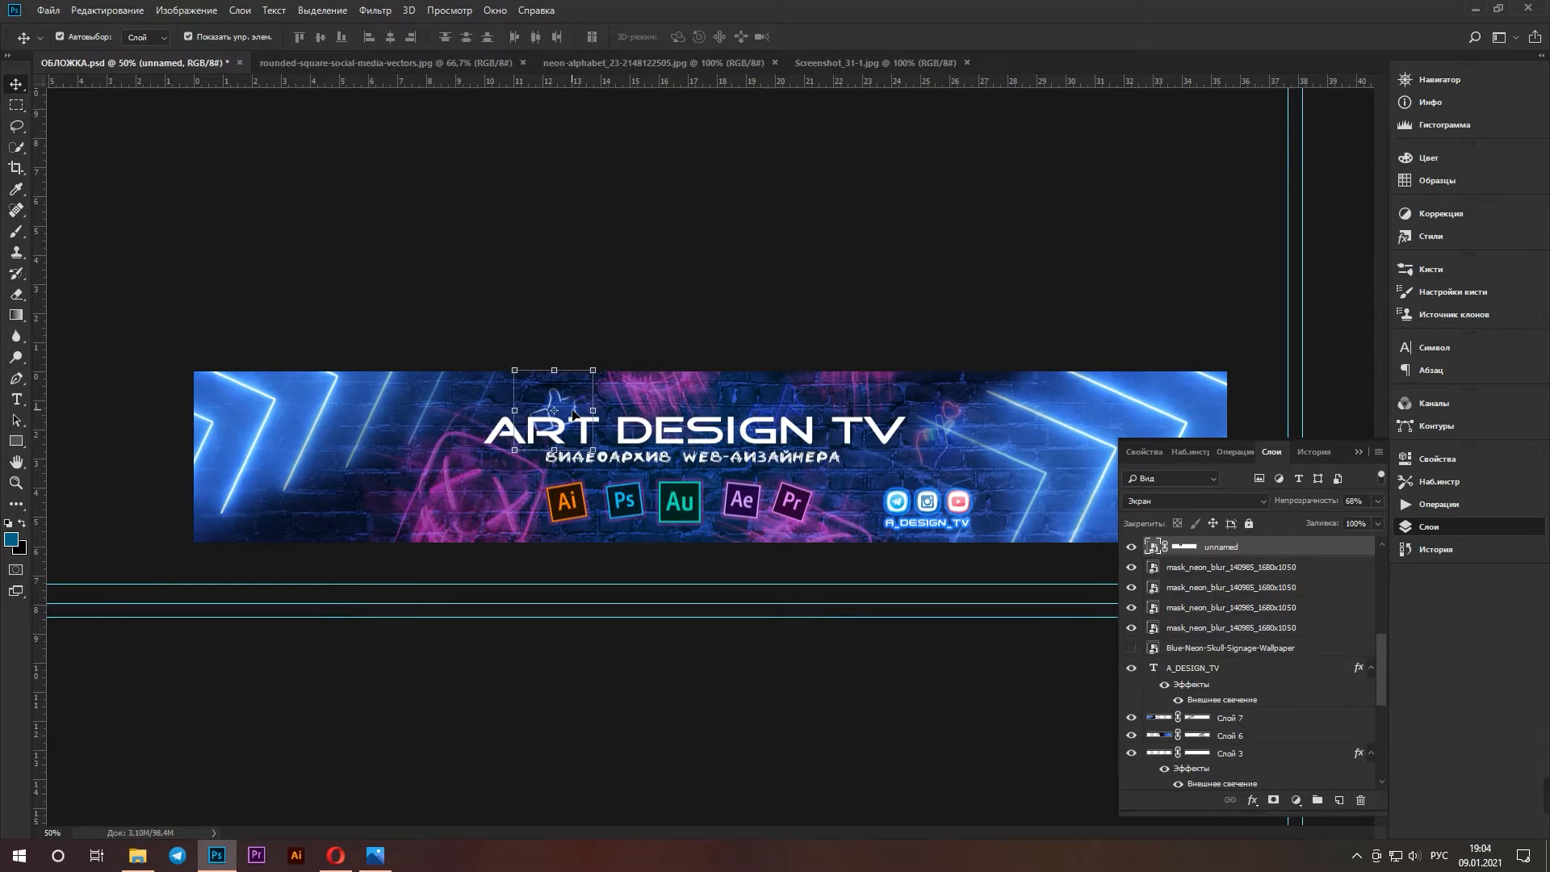
left_click(803, 405)
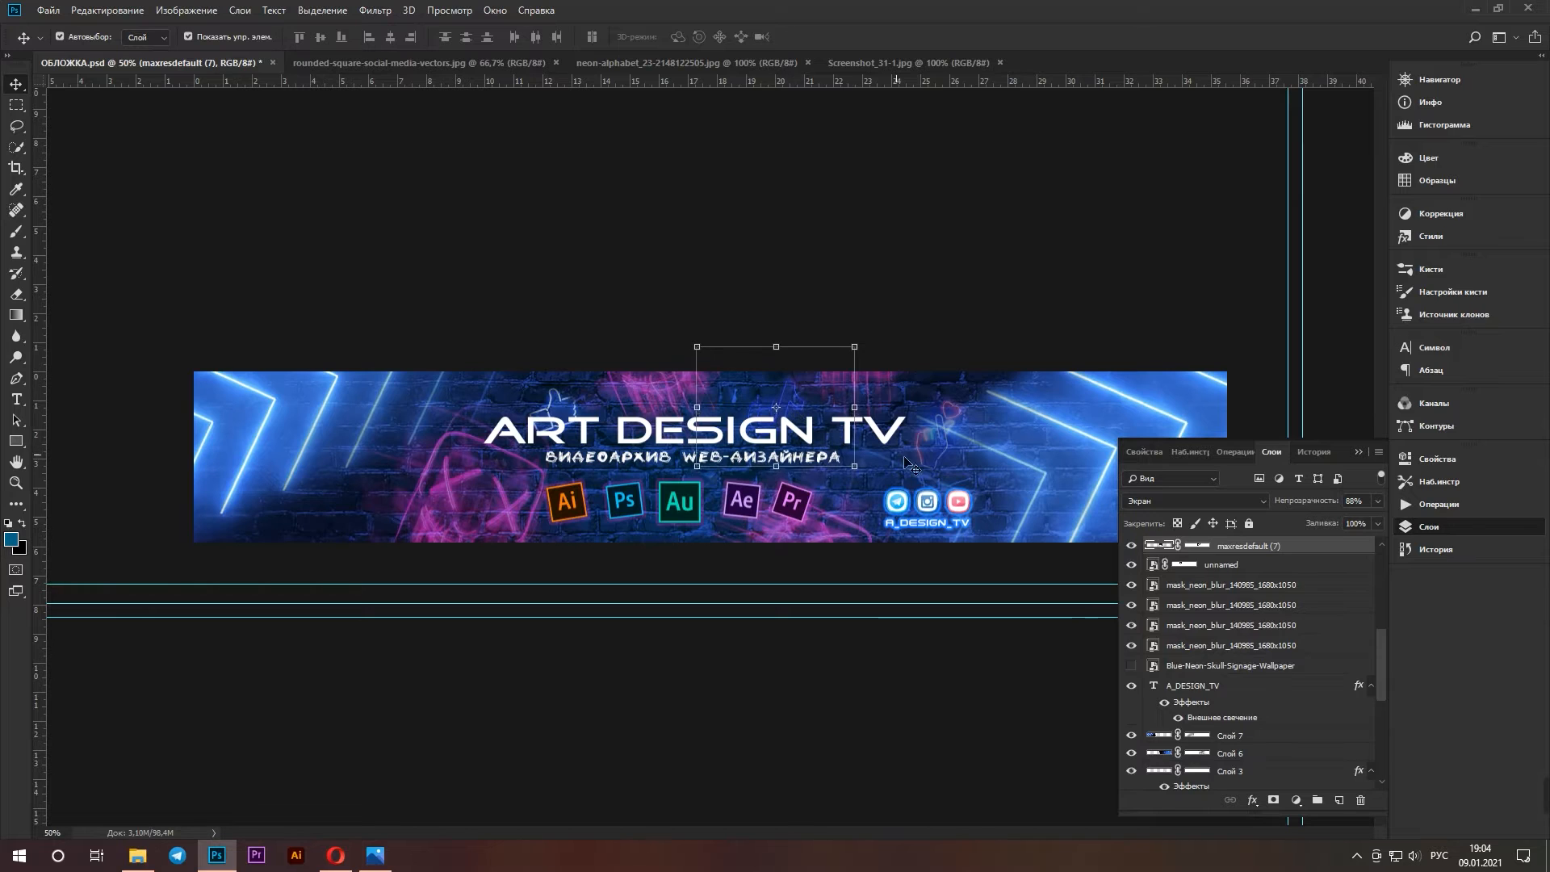
Nudge the neon heart-hand accent beside the title's TV slightly to the left and deselect it
left_click(935, 463)
key("Left")
key("Left")
key("Left")
key("Left")
key("Left")
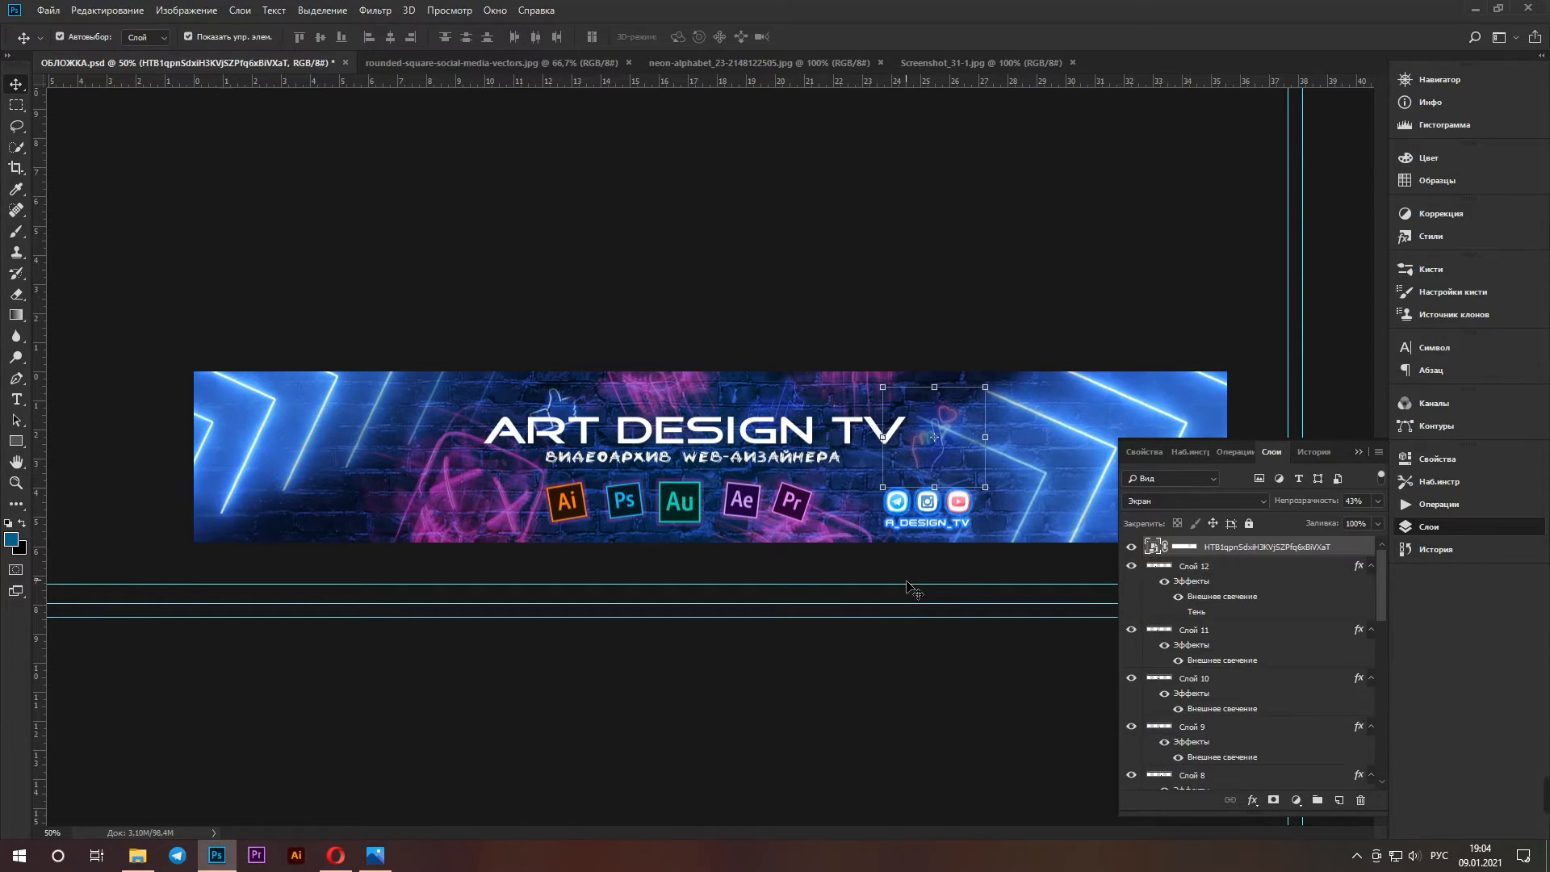
left_click(908, 584)
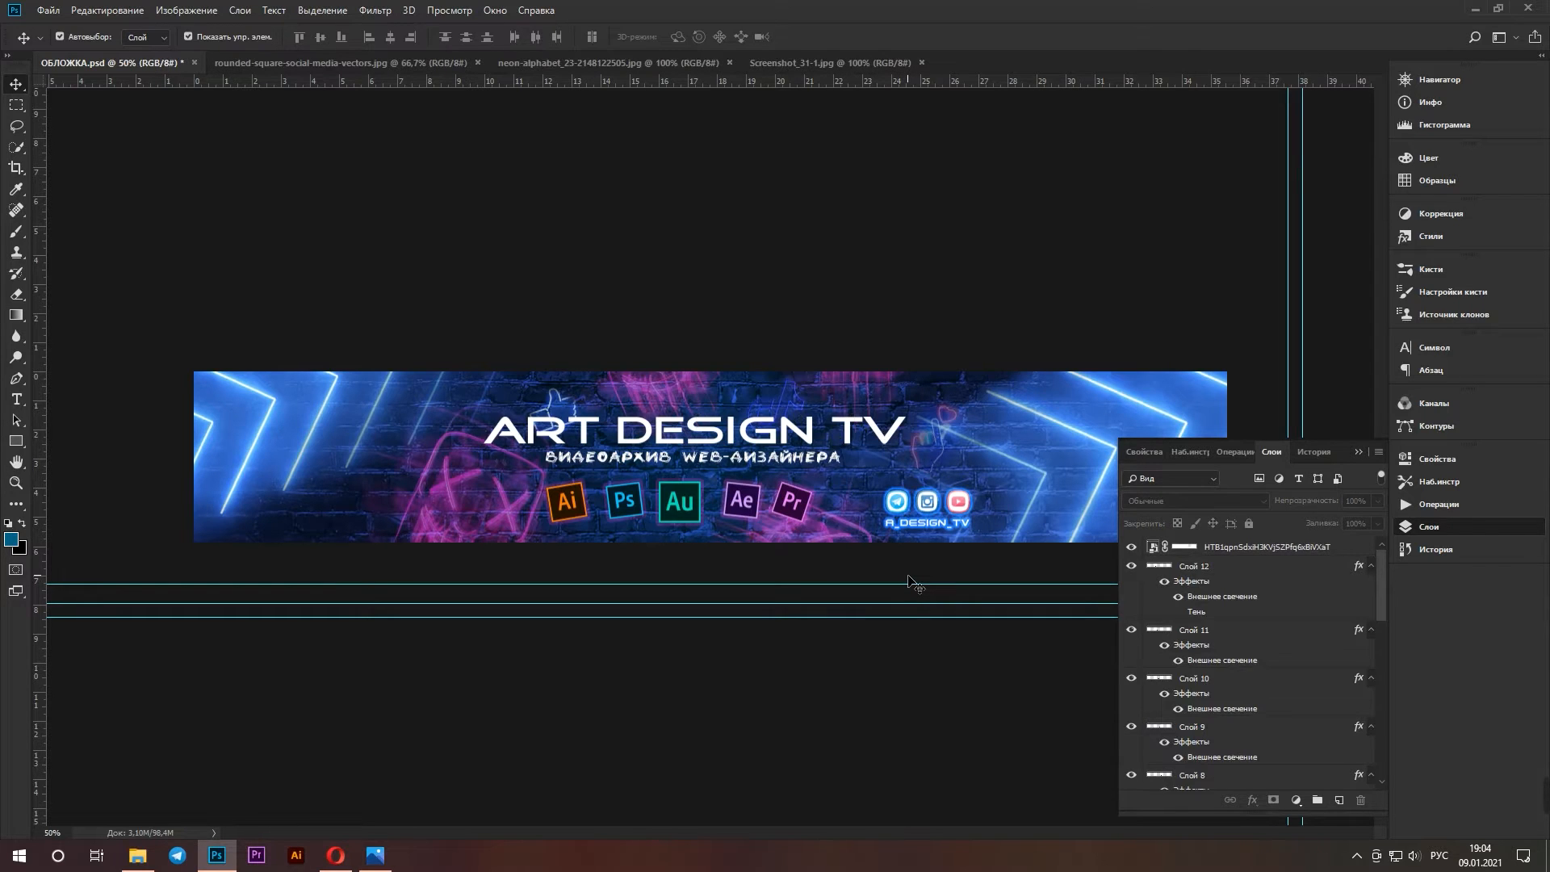
Add a new empty layer at the top of the layer stack
scroll(1260, 646, "down", 2)
scroll(1264, 645, "up", 2)
left_click(1325, 806)
key("ctrl+z")
left_click(1340, 801)
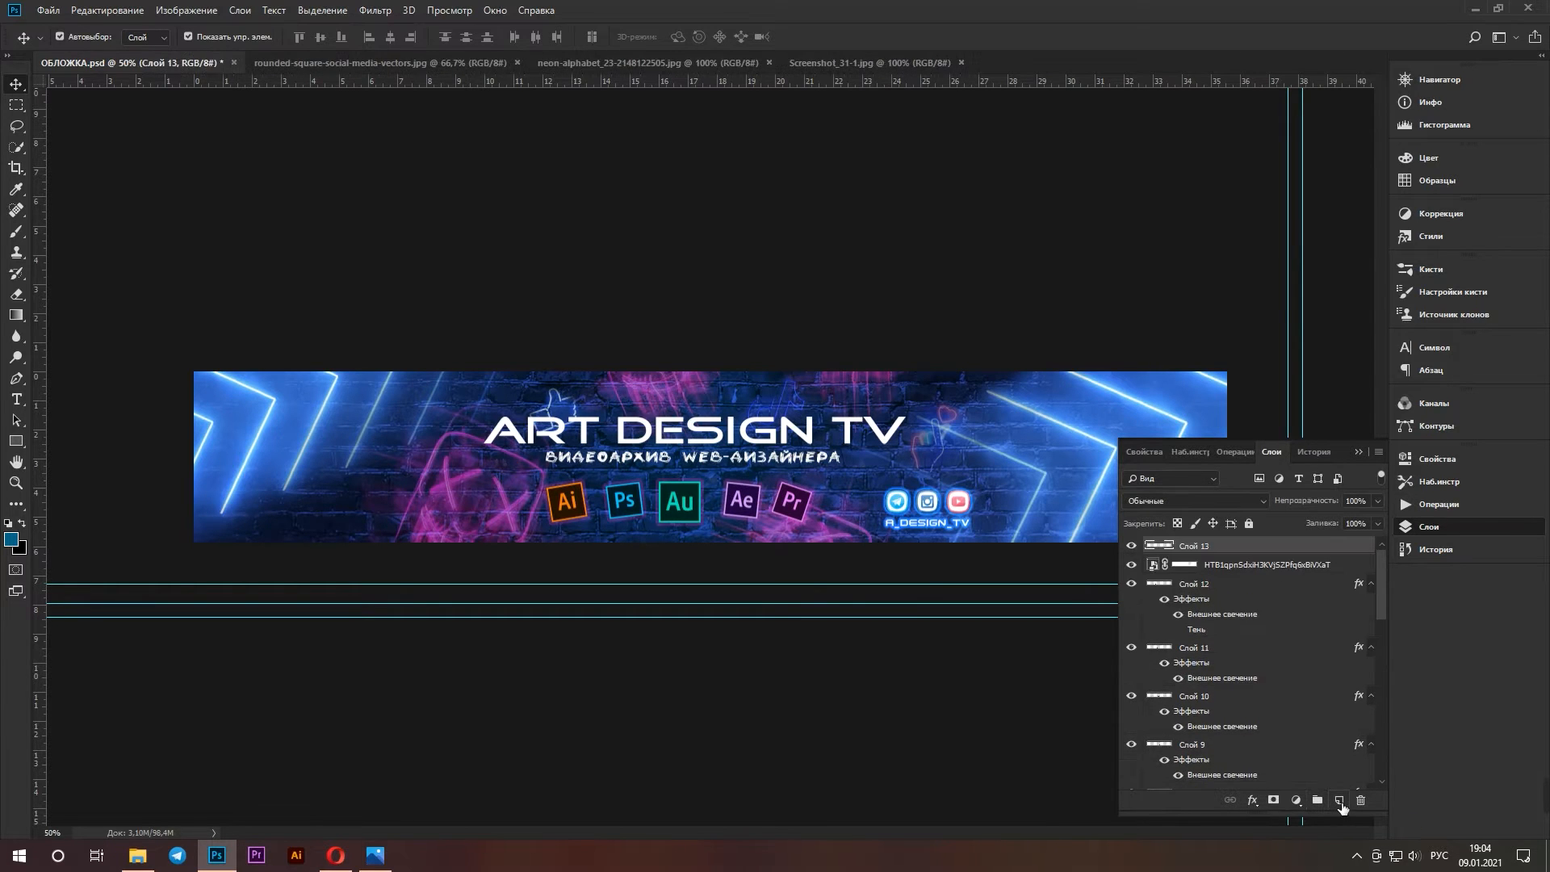
Brush a soft blue (#0054ff) tint at 14% opacity across the banner's centre on the new layer, and add another empty layer above
left_click(17, 235)
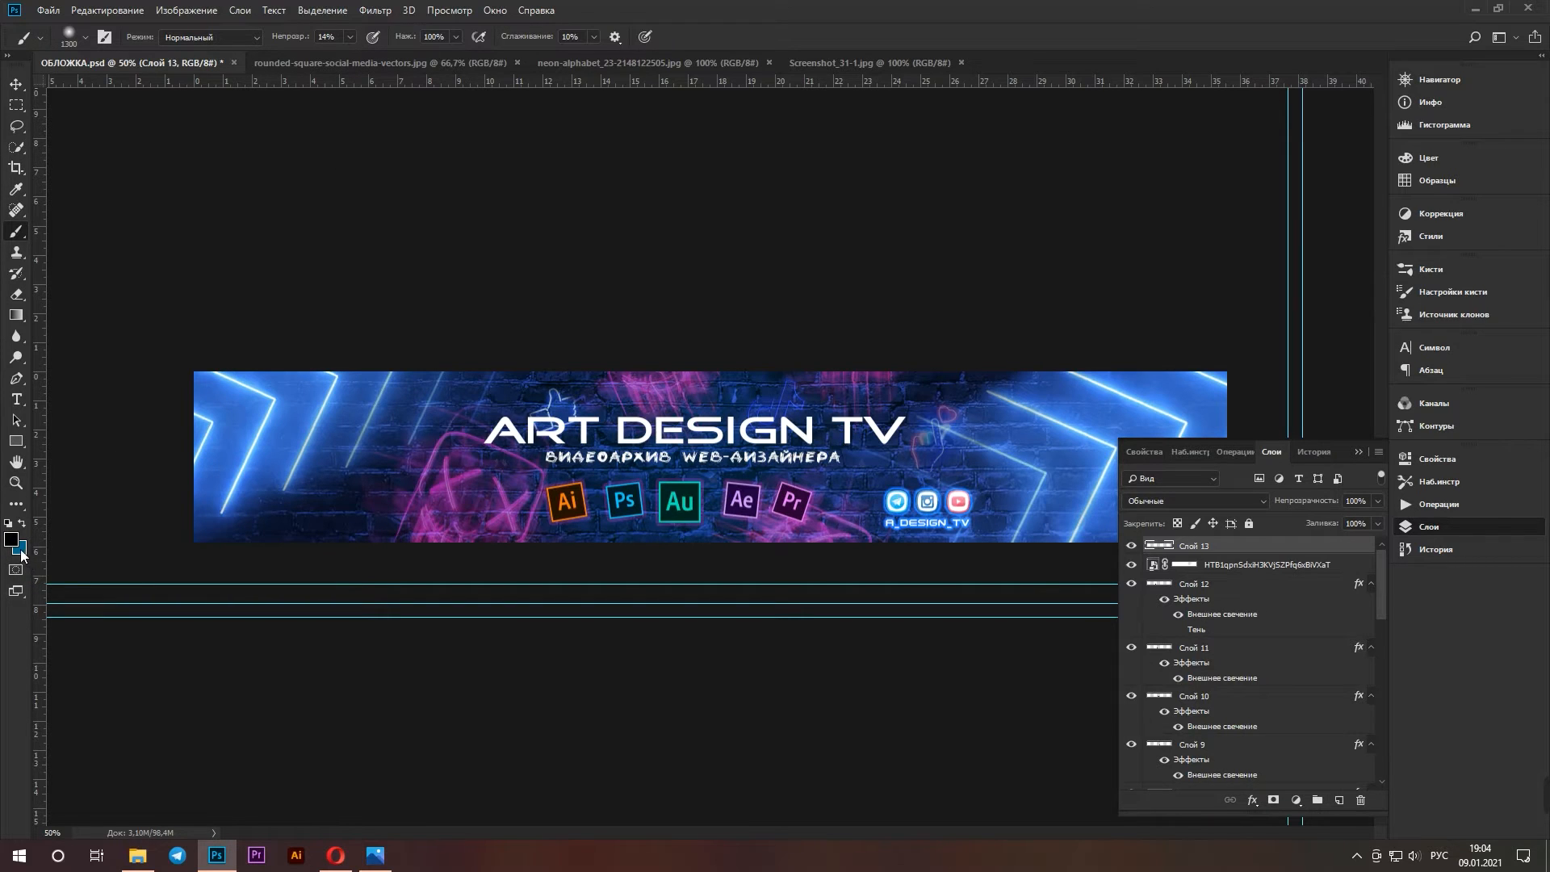
left_click_drag(1184, 254, 1168, 146)
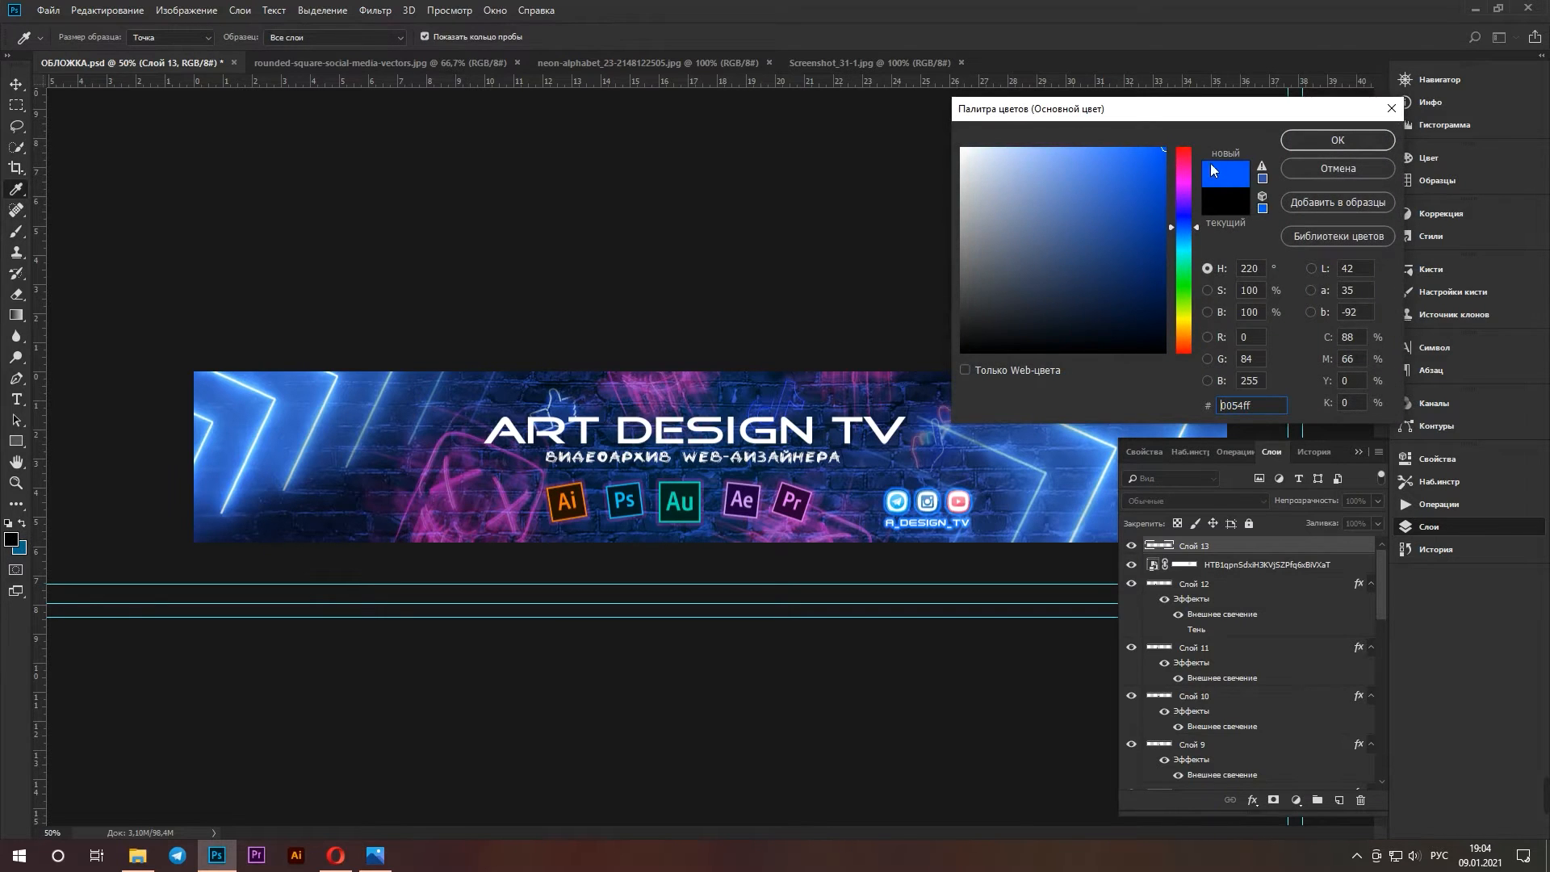
left_click(1305, 143)
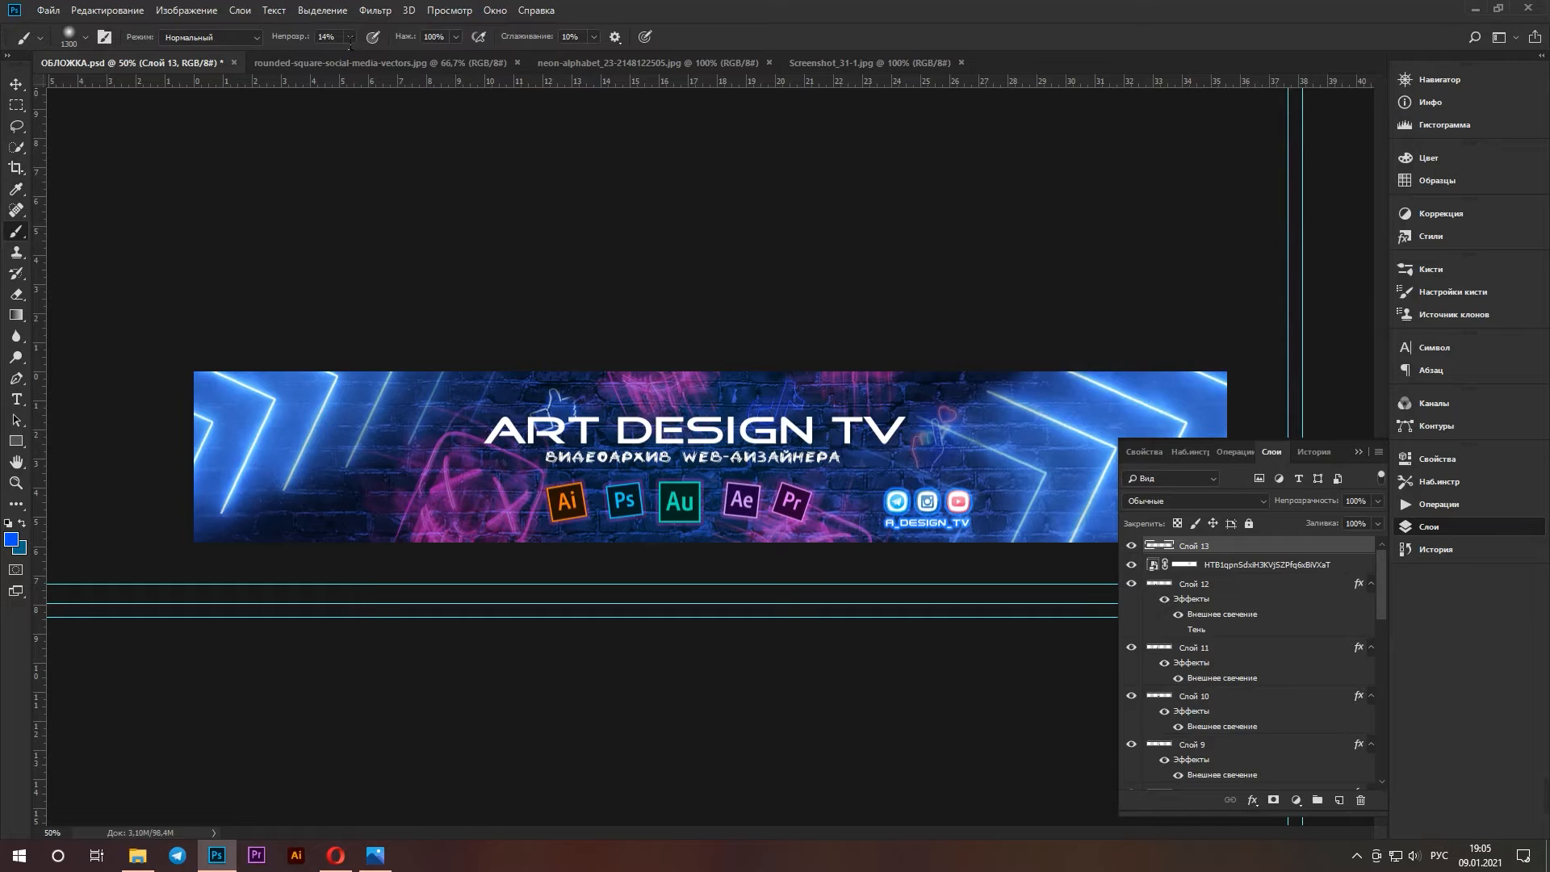
left_click_drag(557, 463, 777, 466)
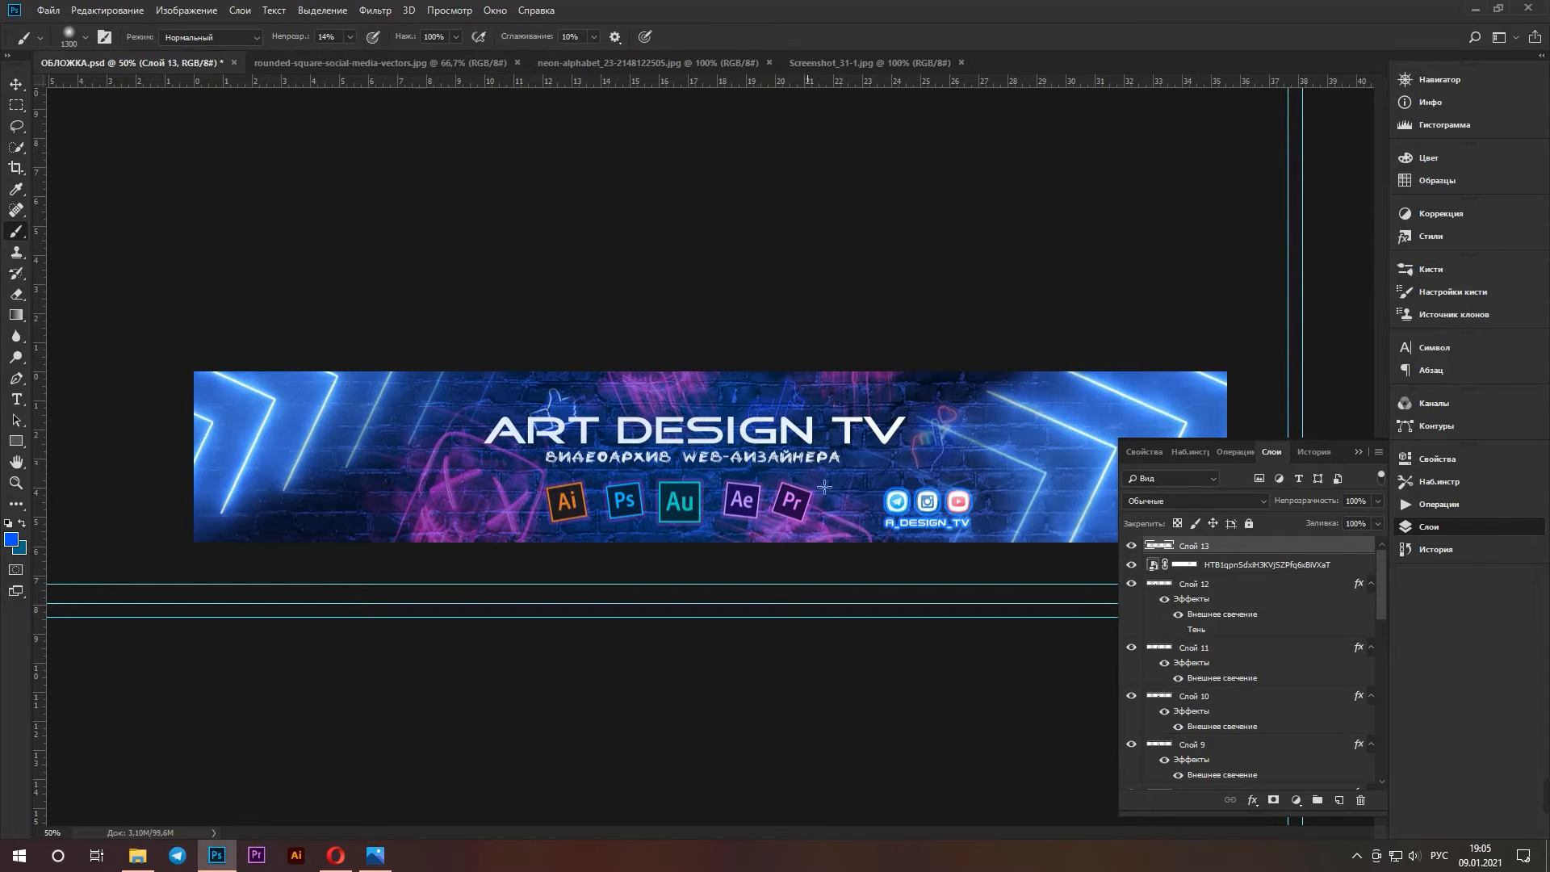
left_click(1340, 800)
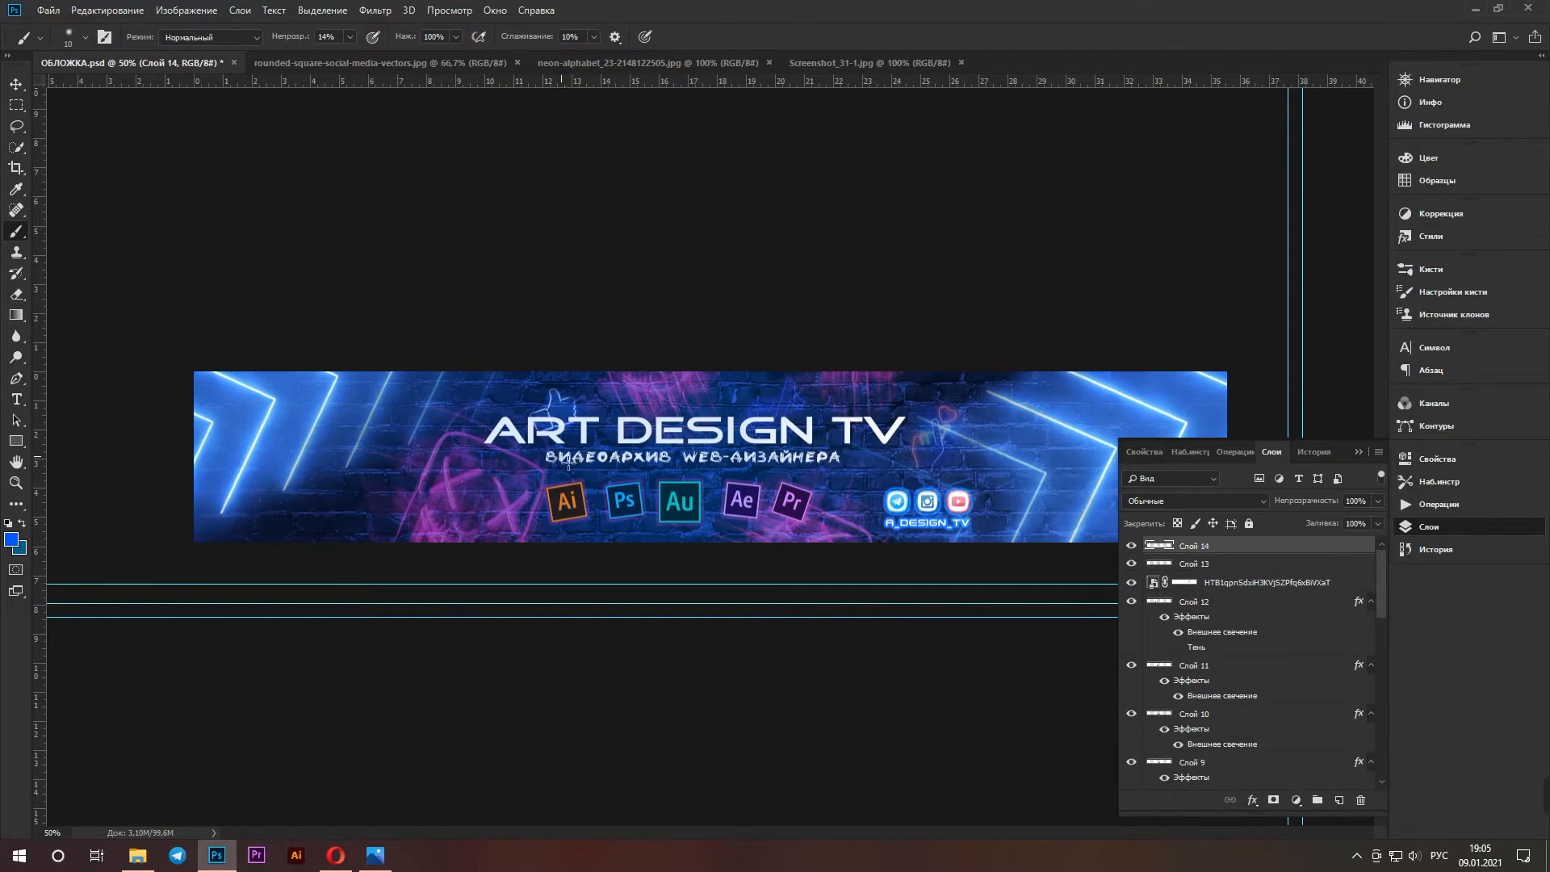
Switch to the Opera browser and save the blue smoke image into the размеры folder as maxresdefault (8)
key("alt+Tab")
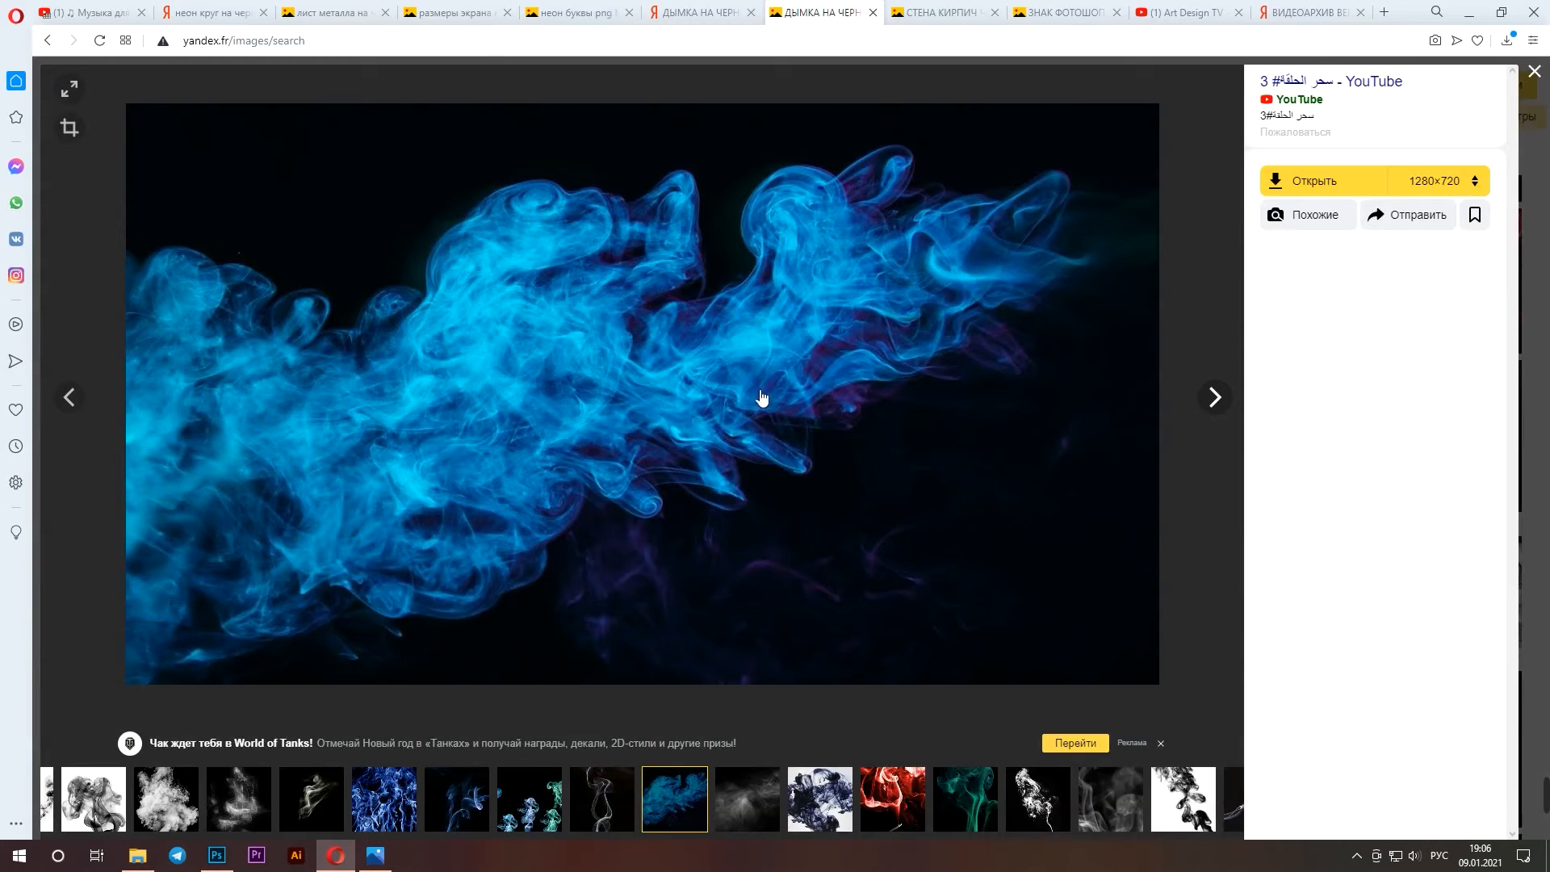
right_click(719, 393)
left_click(750, 427)
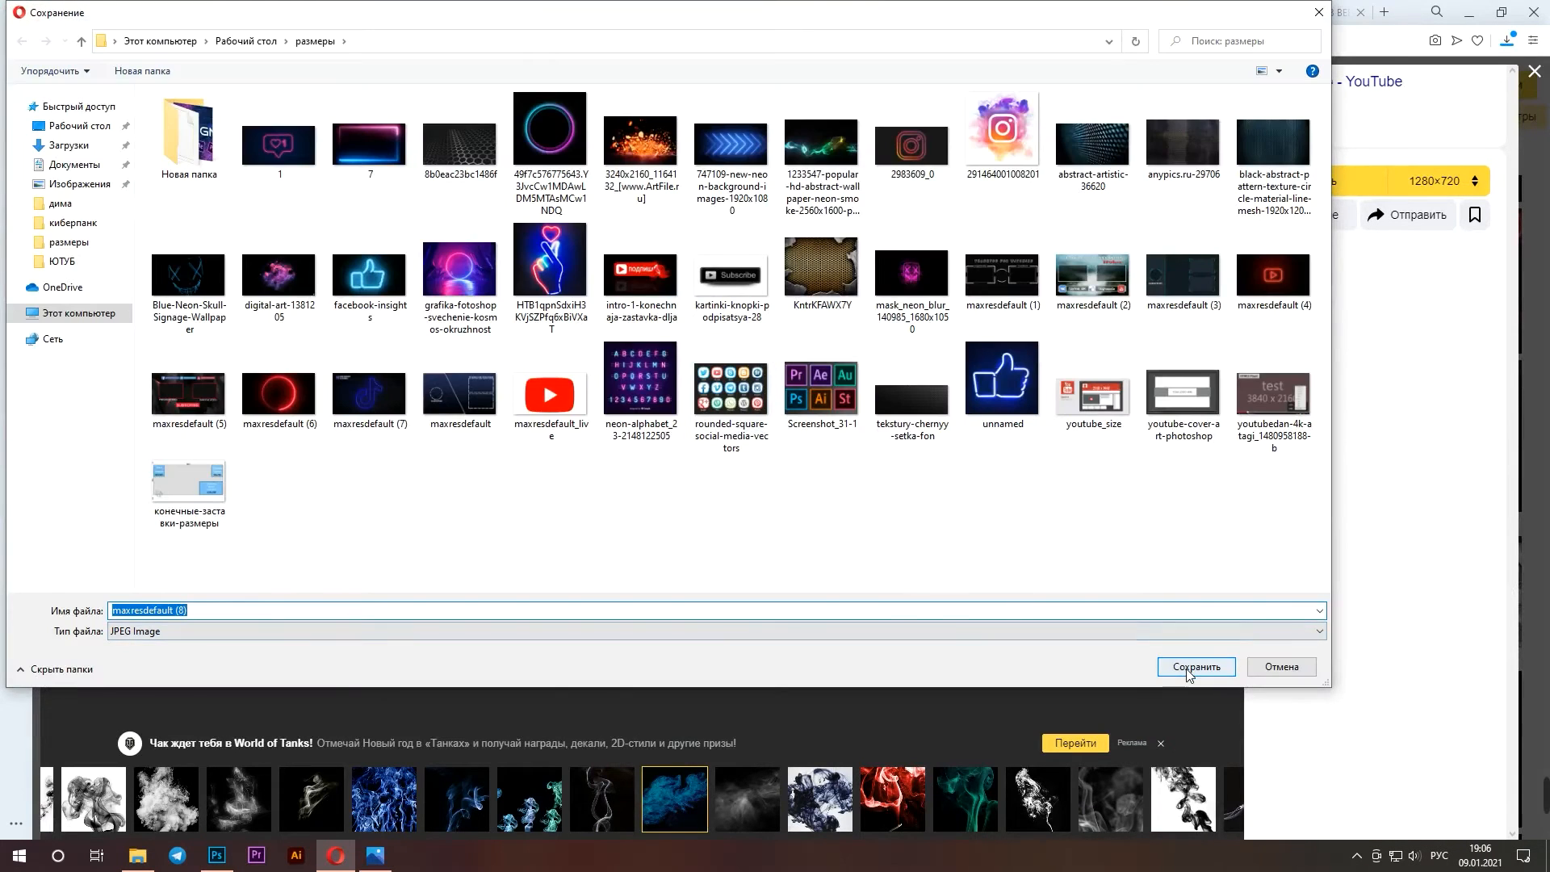
left_click(1187, 668)
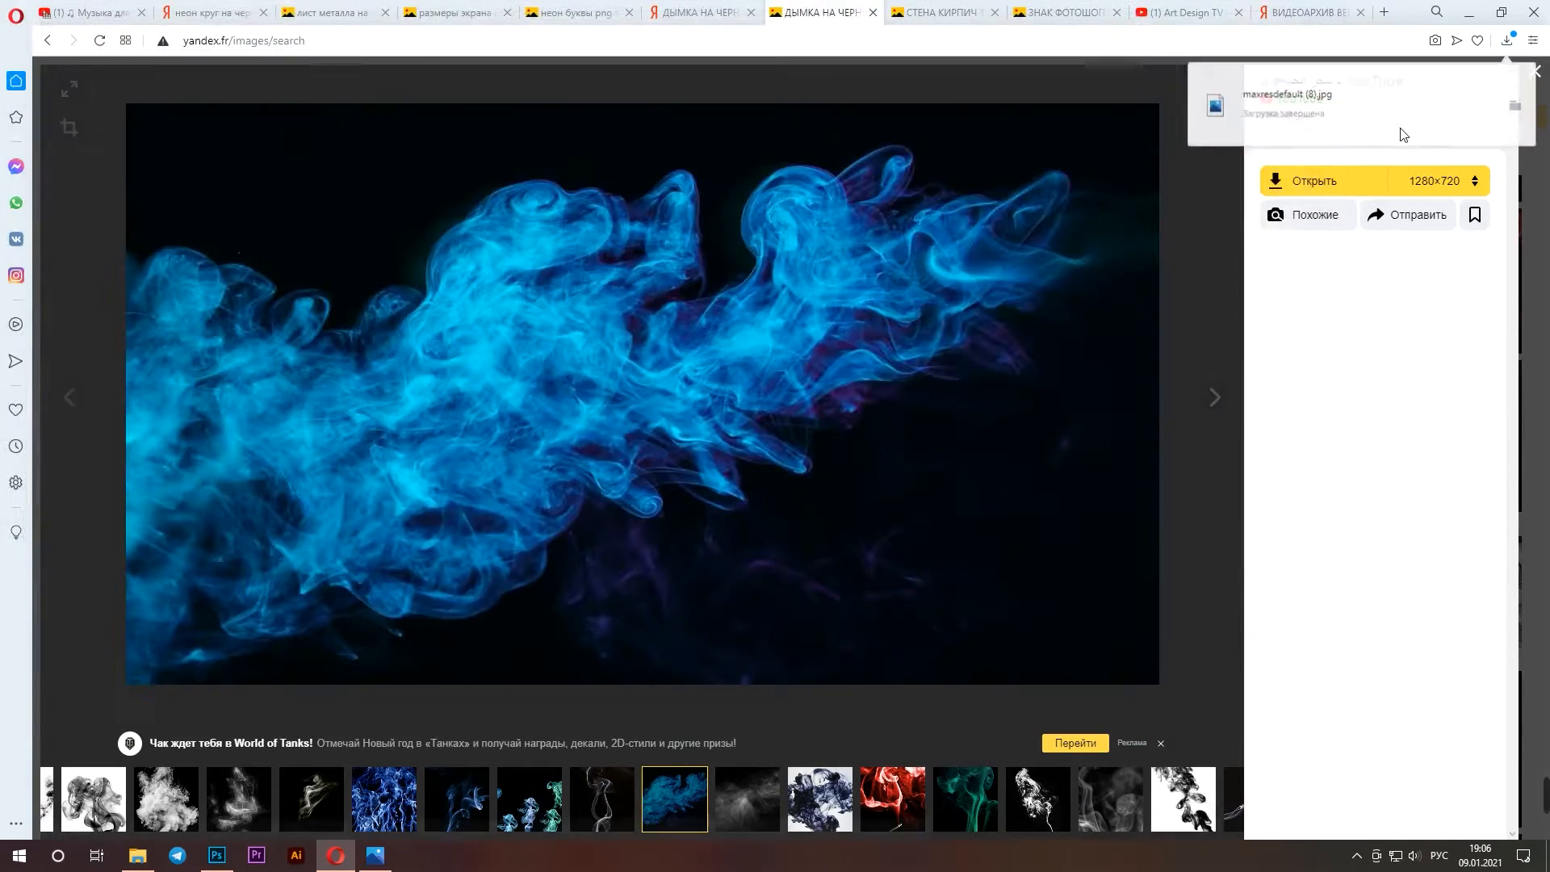
left_click(1402, 129)
Place the maxresdefault (8) smoke image over the banner's lower left corner, scaled to 97.28% and rotated to -5.70°
left_click_drag(362, 539, 287, 615)
left_click_drag(882, 366, 854, 314)
left_click_drag(707, 494, 270, 587)
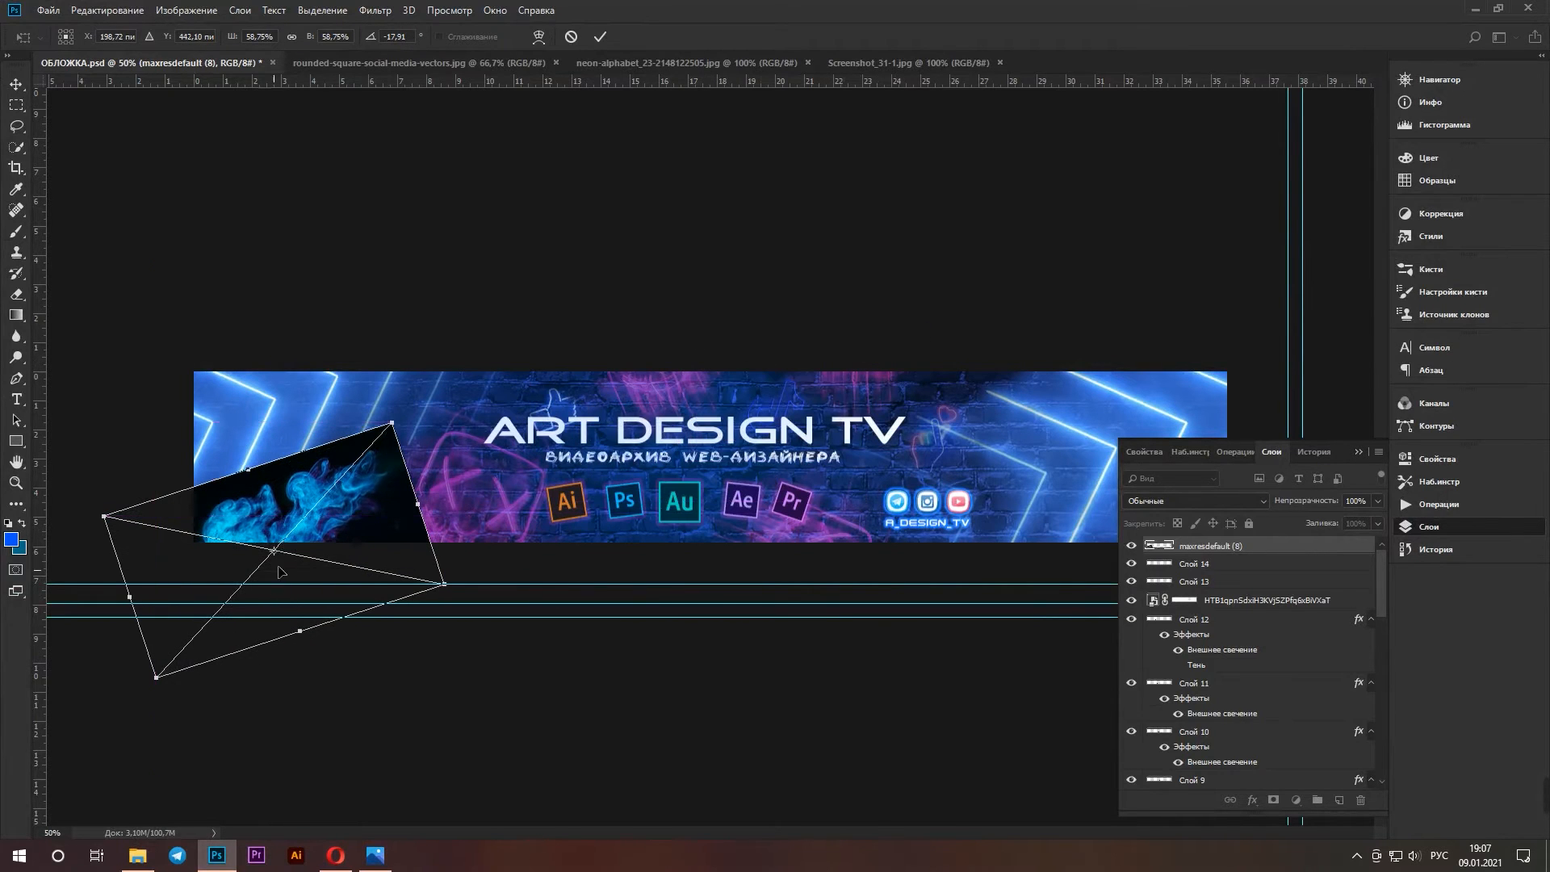
mouse_move(407, 414)
left_mouse_down()
mouse_move(446, 469)
mouse_move(508, 430)
mouse_move(548, 434)
mouse_move(570, 345)
mouse_move(560, 354)
left_mouse_up()
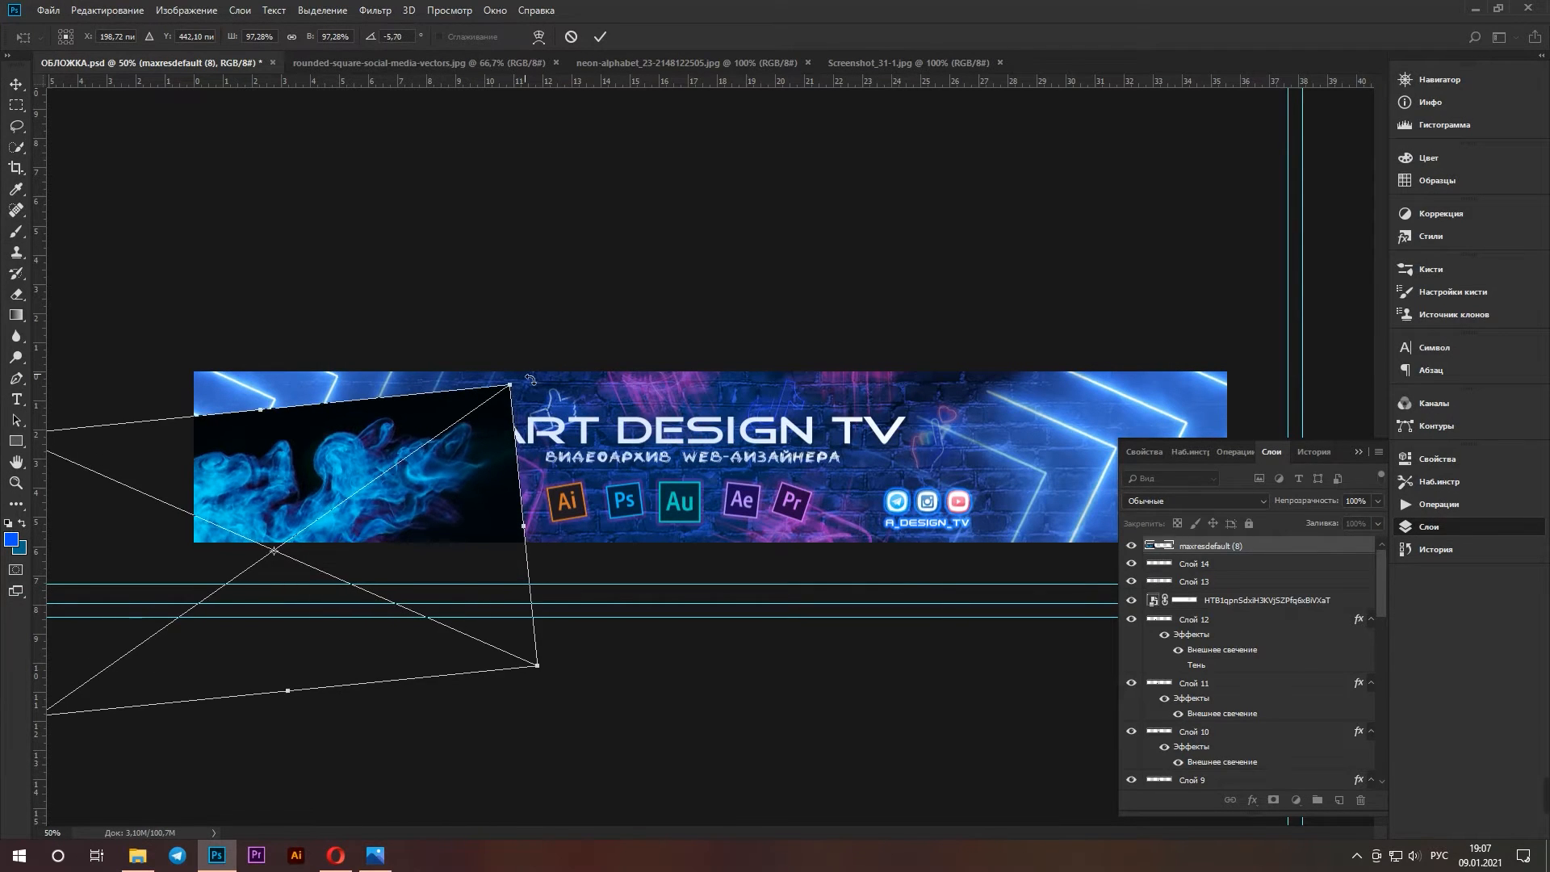
key("Return")
Set the smoke layer's blending mode to Экран so its black background drops out
key("b")
left_click(1191, 501)
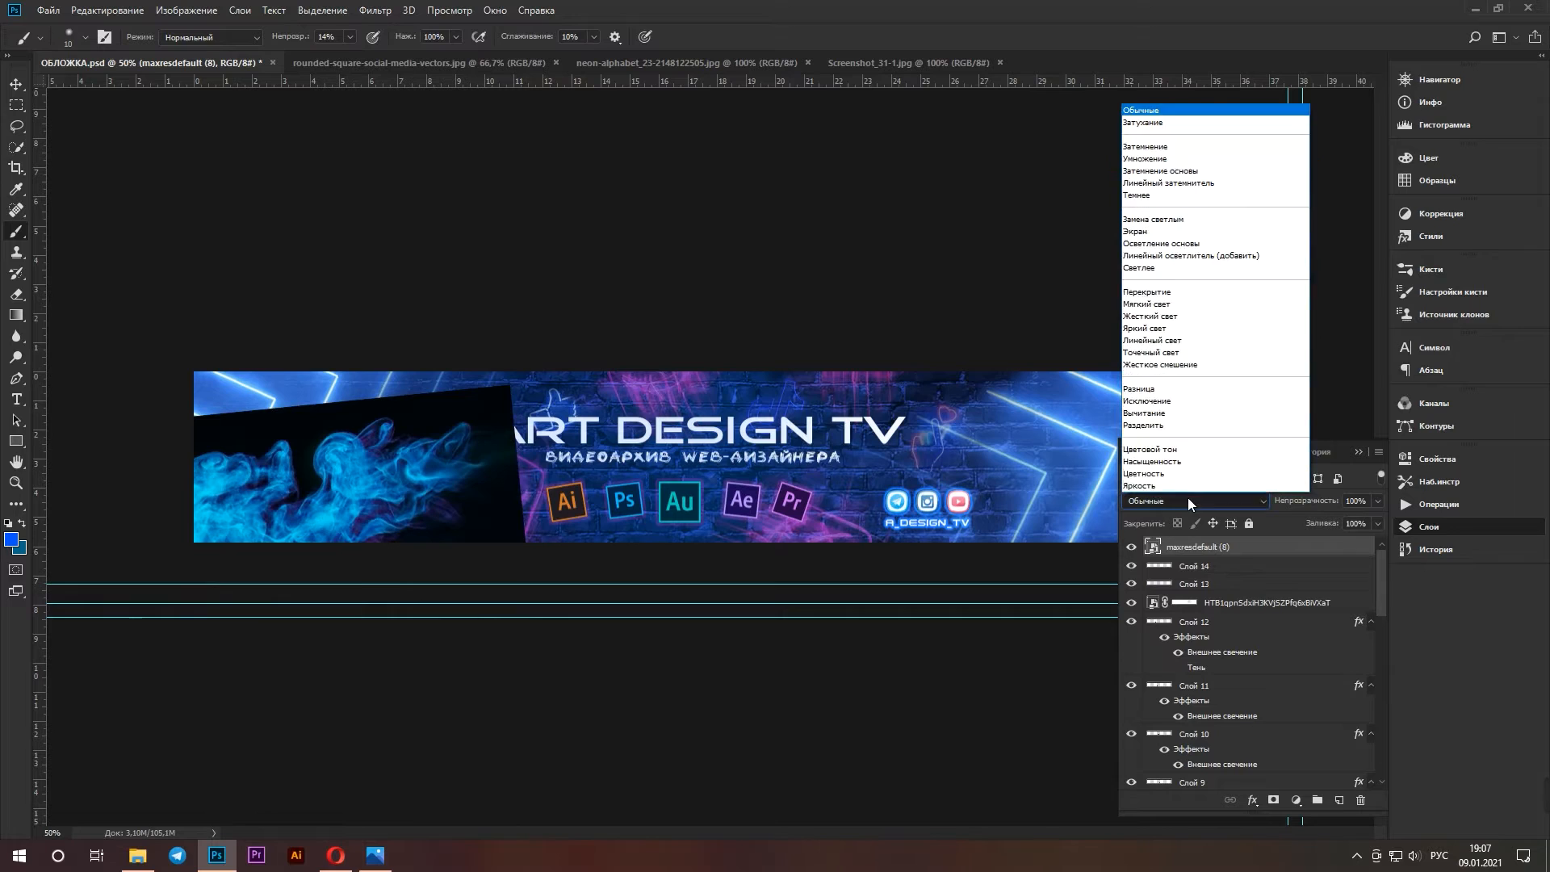
left_click(1159, 234)
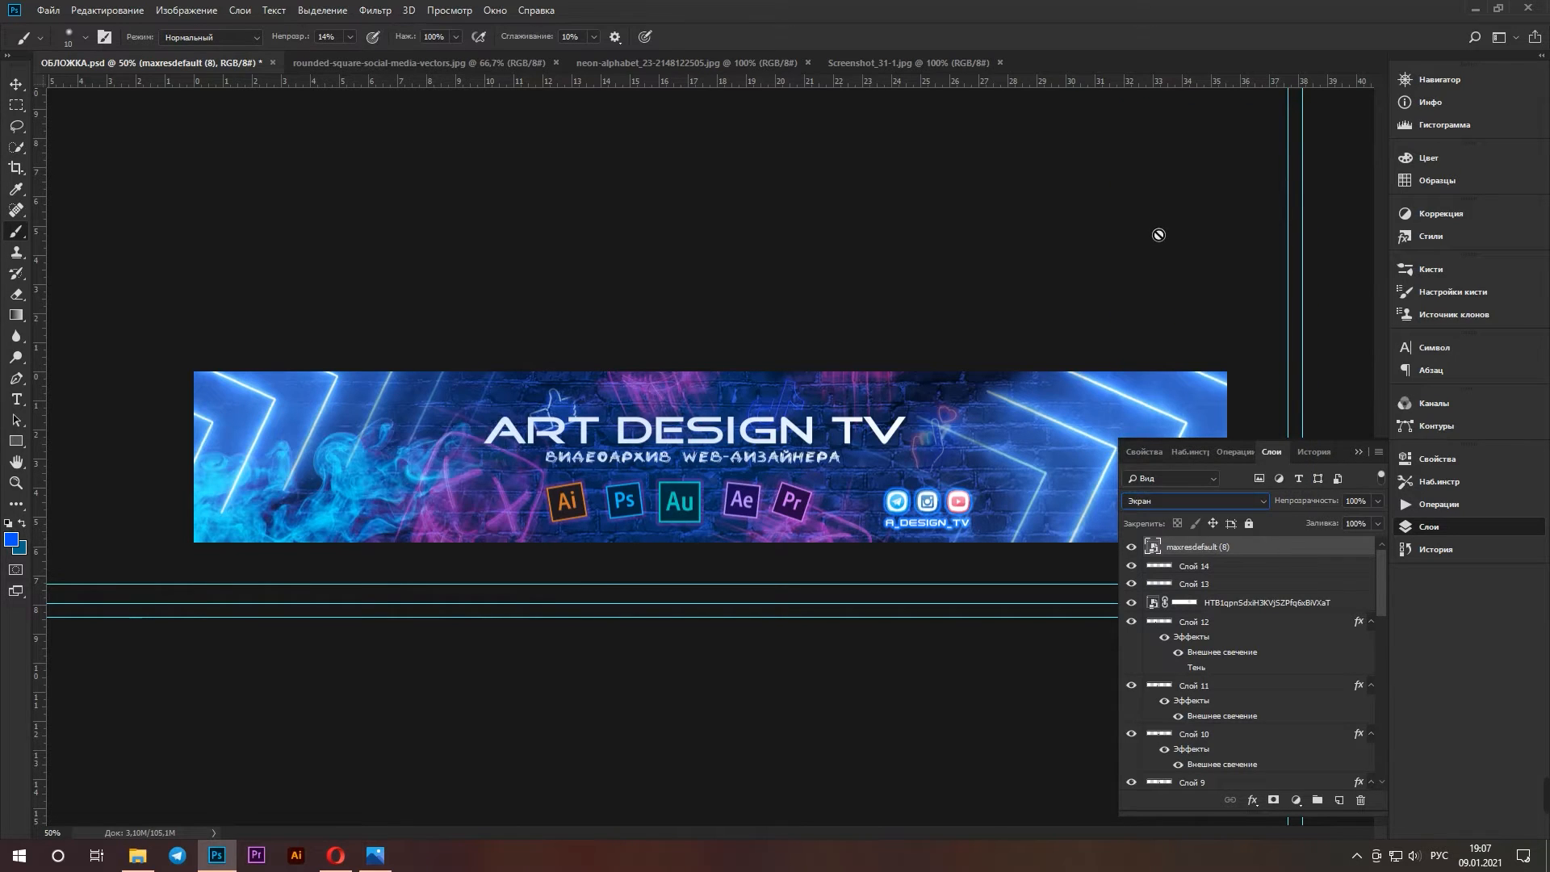
Rotate the blue smoke and reposition it so it curls up from the banner's lower left corner
left_click(24, 81)
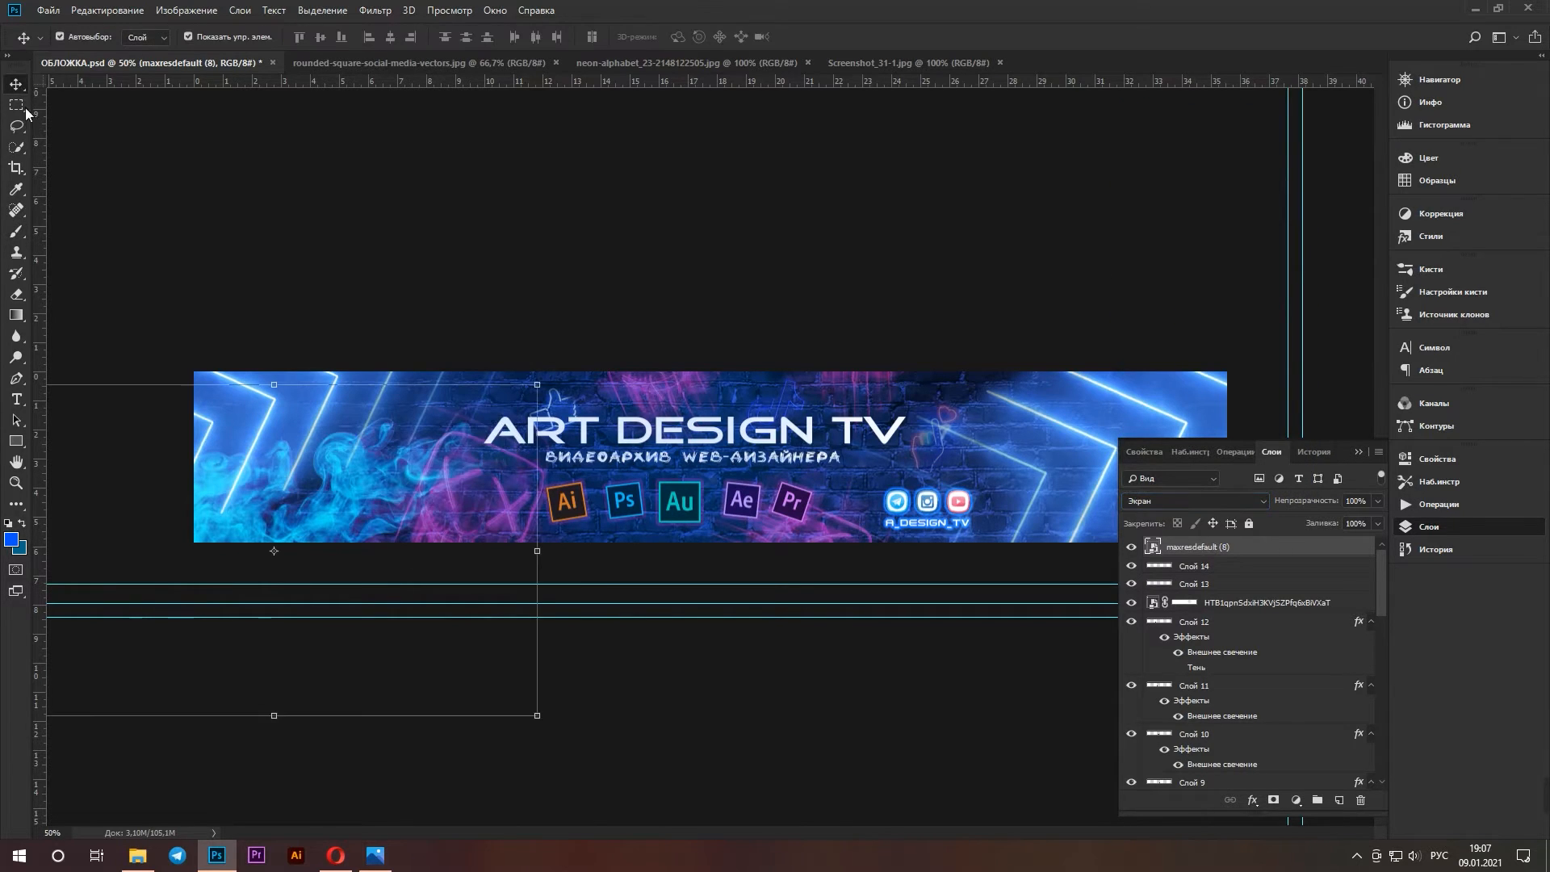
left_click_drag(553, 386, 556, 554)
left_click_drag(385, 516, 349, 486)
key("Return")
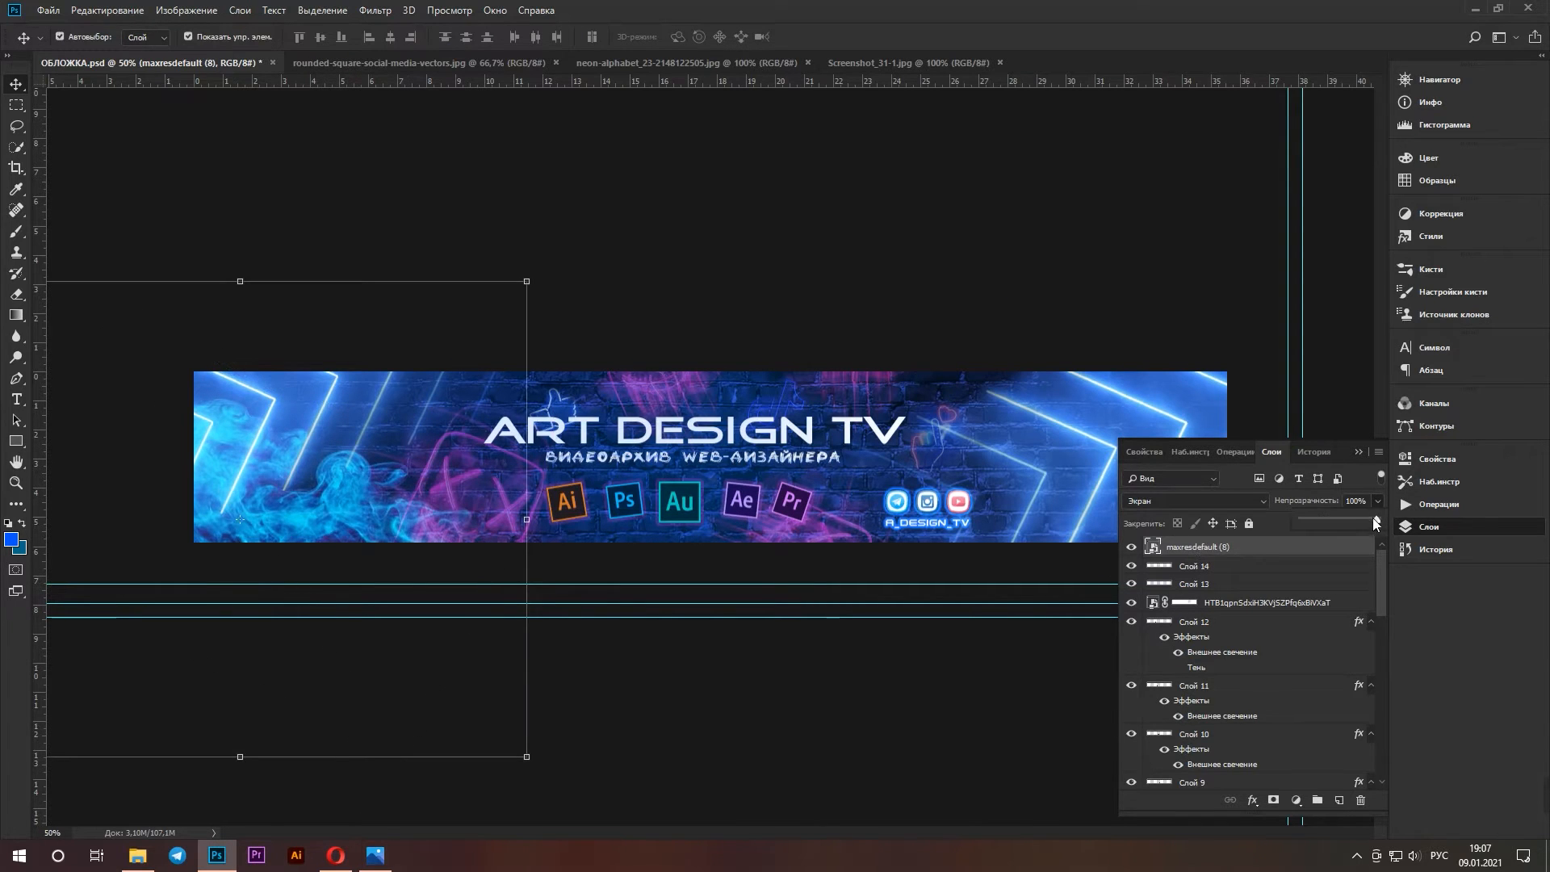
Lower the smoke layer's opacity to 93% and deselect it
mouse_move(1371, 521)
left_mouse_down()
mouse_move(1355, 525)
mouse_move(1372, 525)
left_mouse_up()
left_click(1475, 9)
left_click_drag(359, 525, 231, 483)
left_click(315, 703)
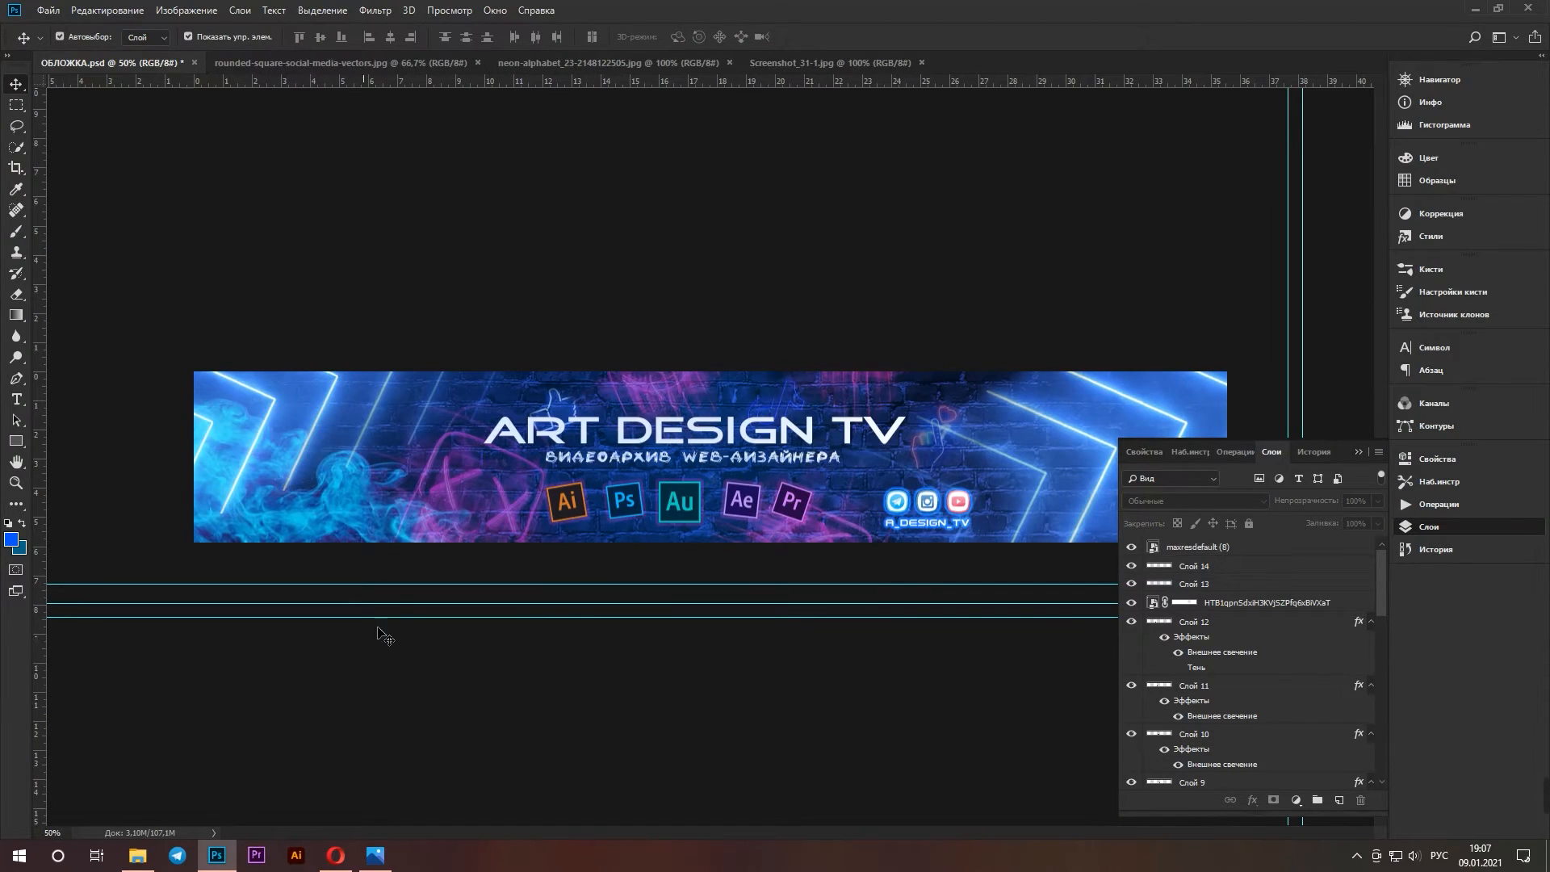
Duplicate the smoke layer, rotate the copy and position it in the banner's lower right corner, leaving nothing selected
left_click(1200, 548)
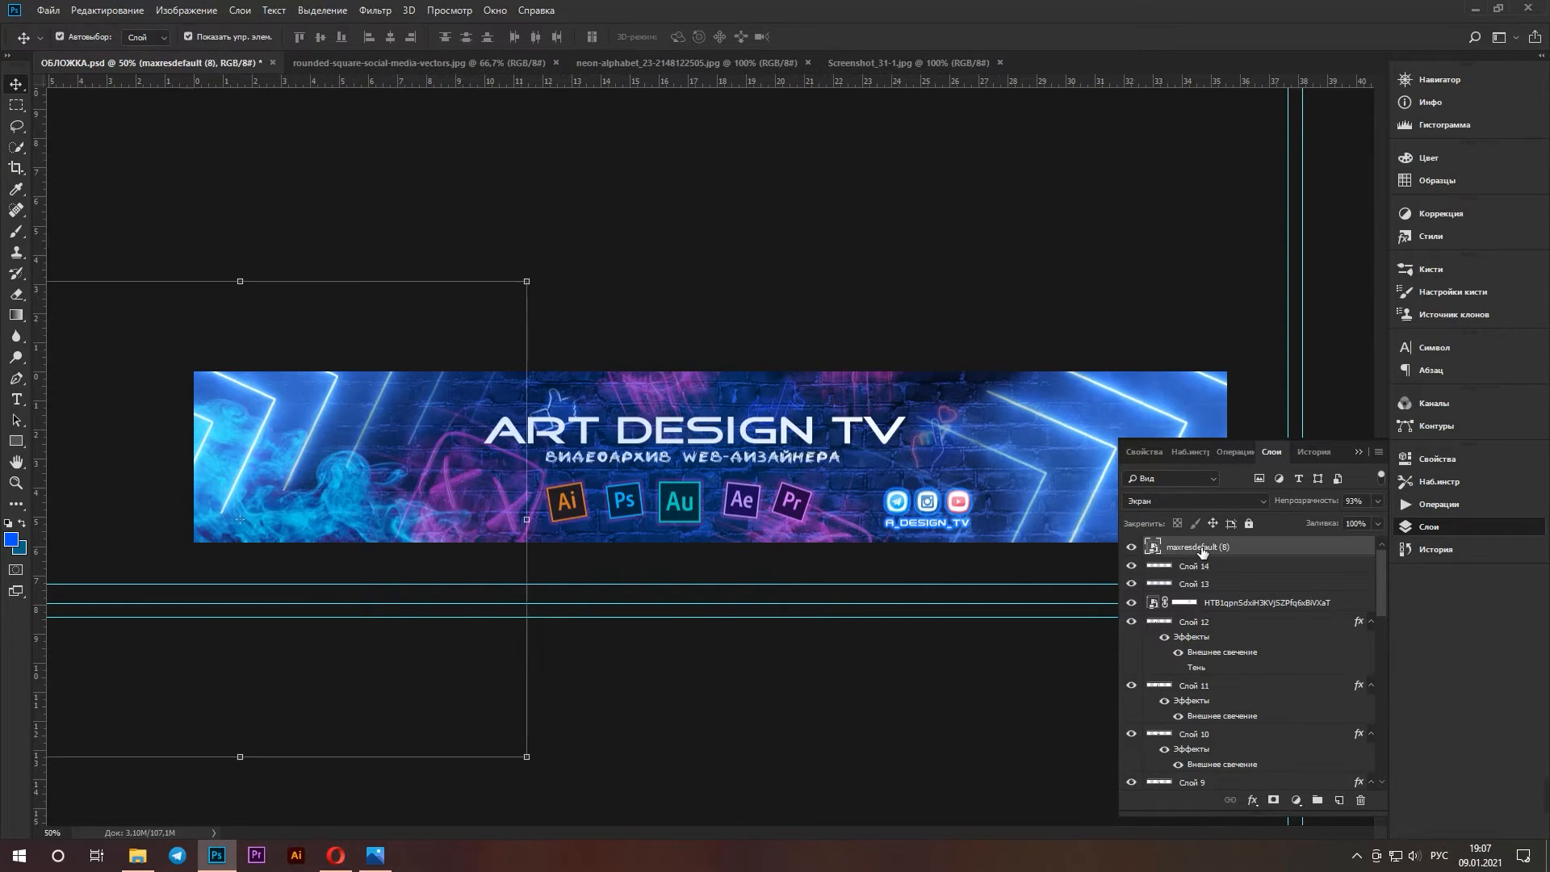
key("ctrl+j")
key("ctrl+t")
left_click_drag(1015, 356, 1130, 394)
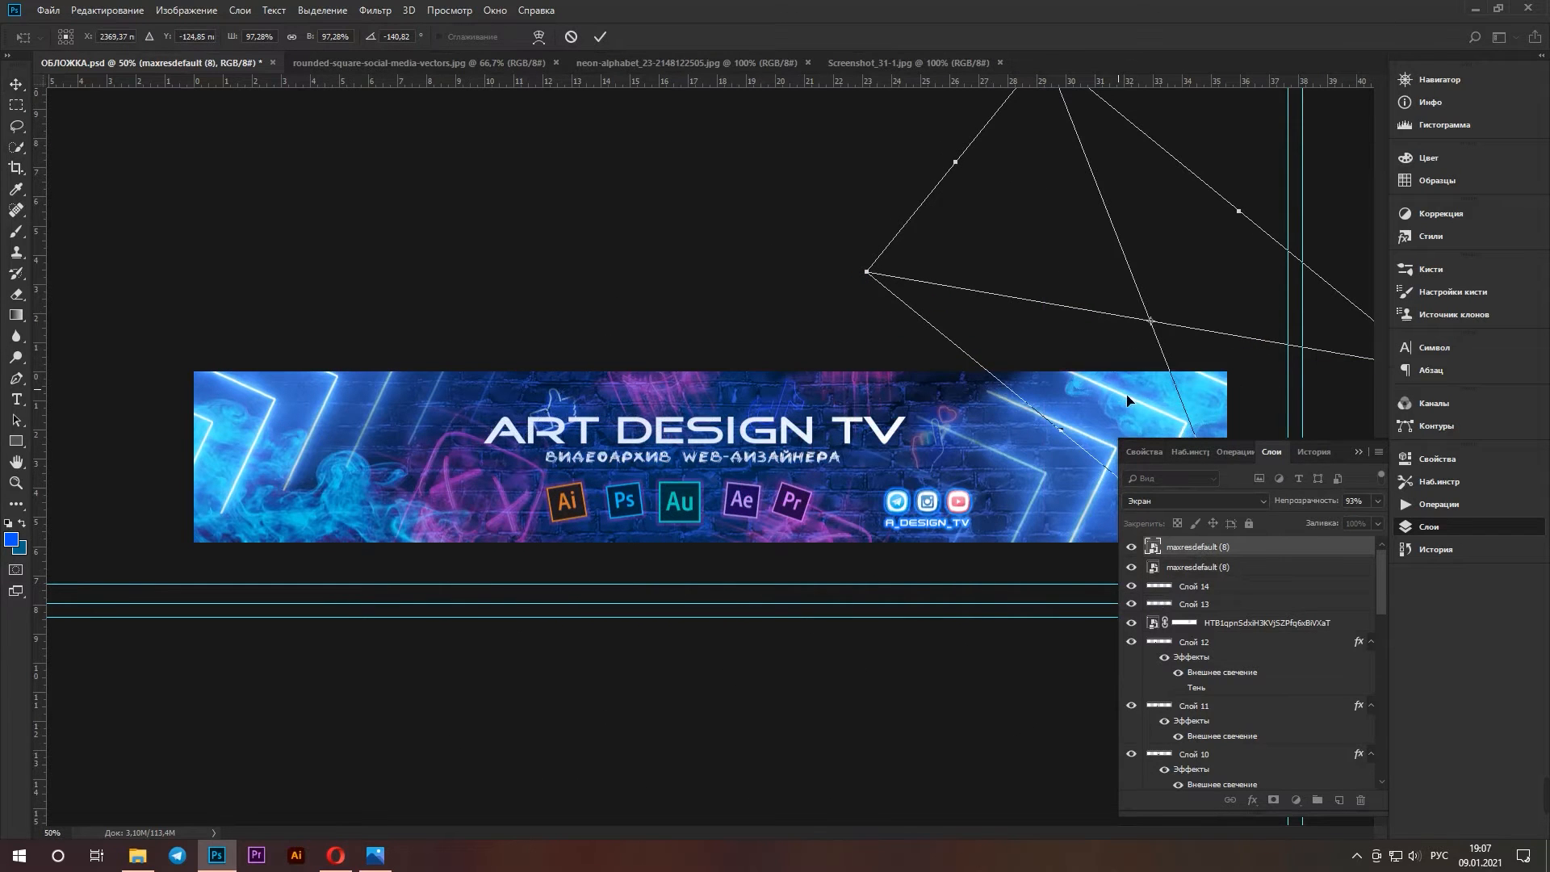
left_click(1360, 452)
left_click_drag(841, 282, 837, 360)
left_click_drag(1160, 389, 1287, 588)
key("Return")
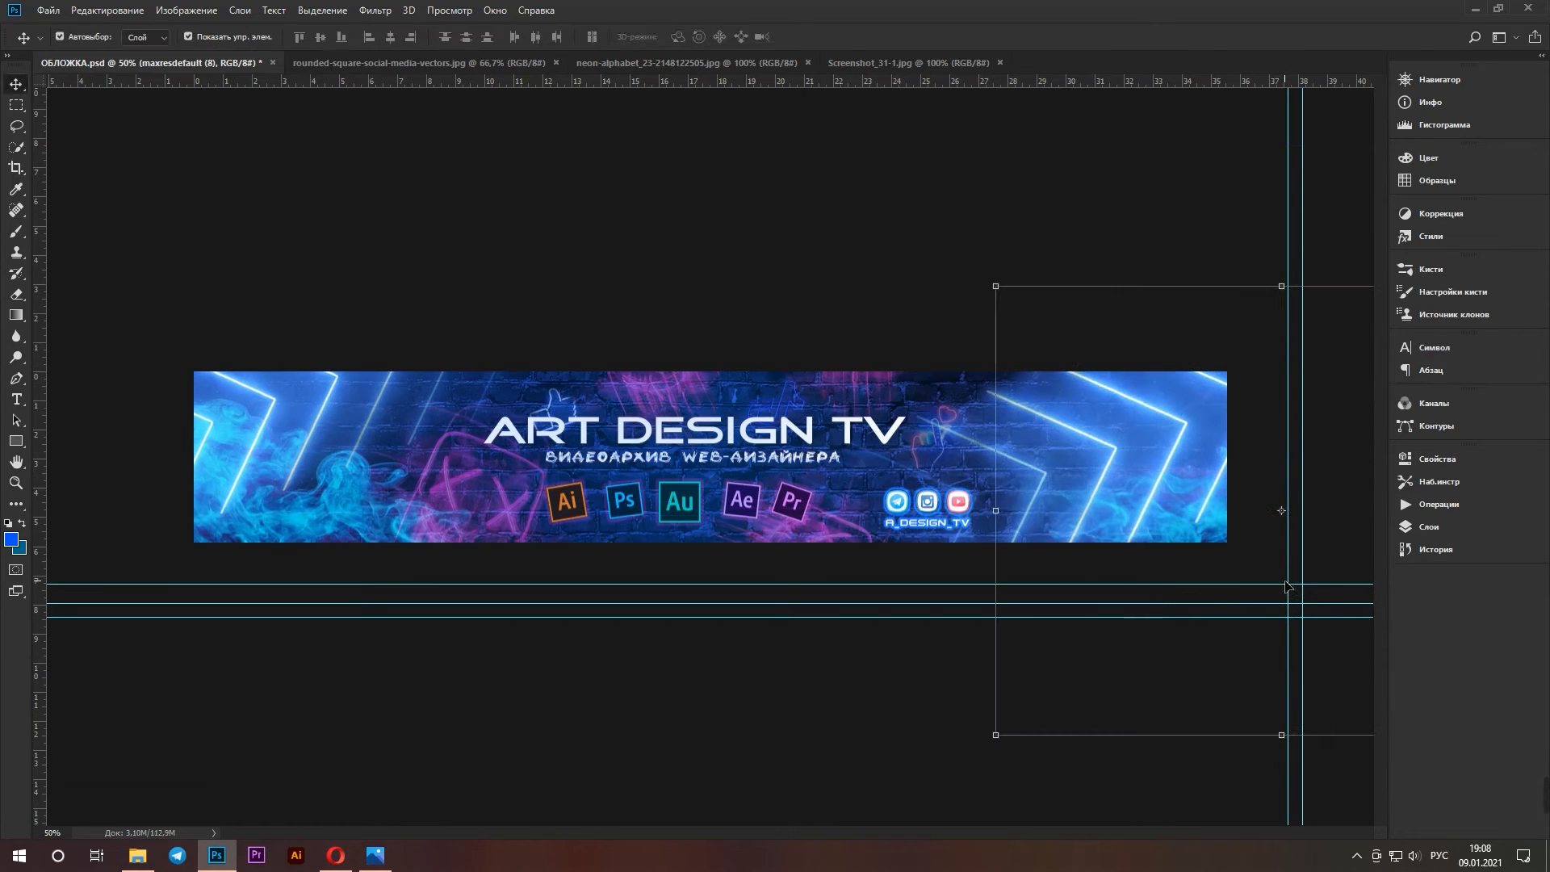
left_click(860, 669)
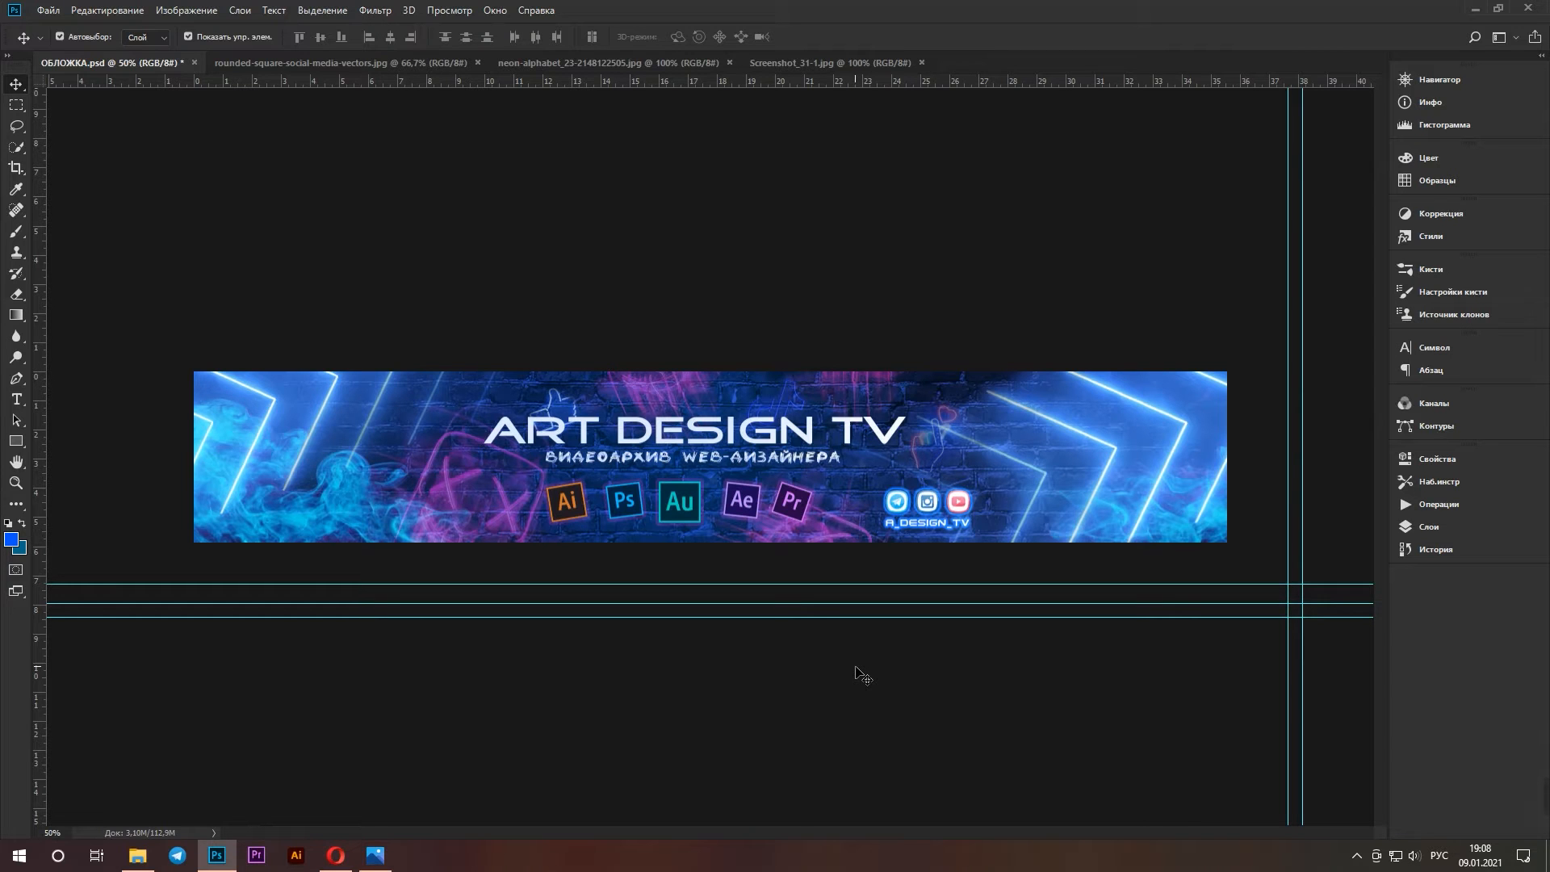
Copy the ЛАЙК ПОДПИСКА YouTube button from 250785596008212.png into the ОБЛОЖКА.psd banner
left_click_drag(373, 257, 1047, 581)
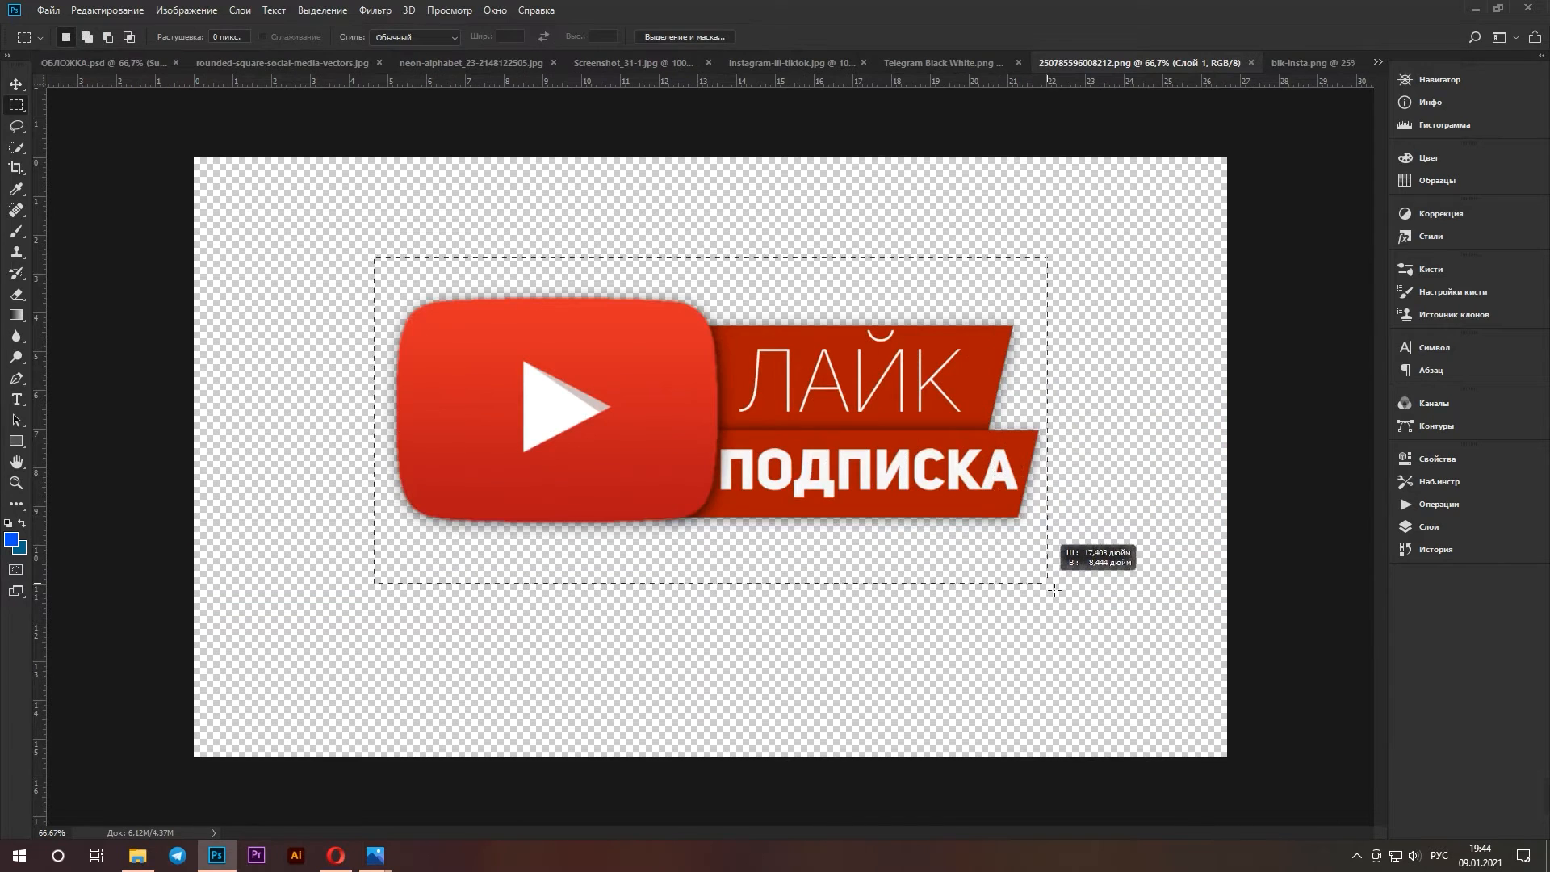
left_click_drag(506, 320, 126, 56)
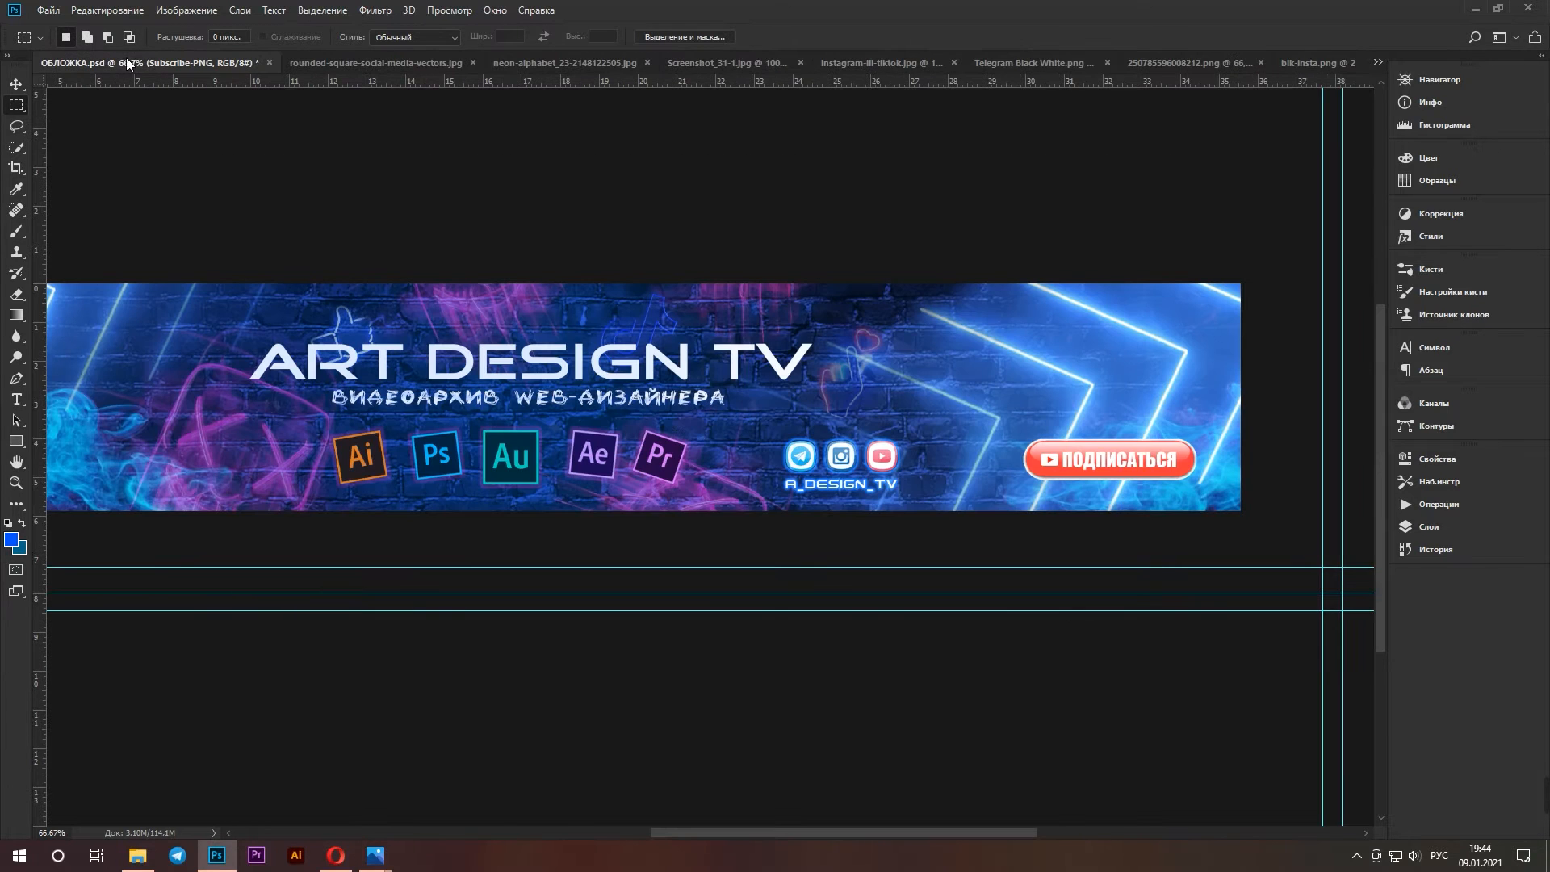
left_click_drag(698, 432, 697, 431)
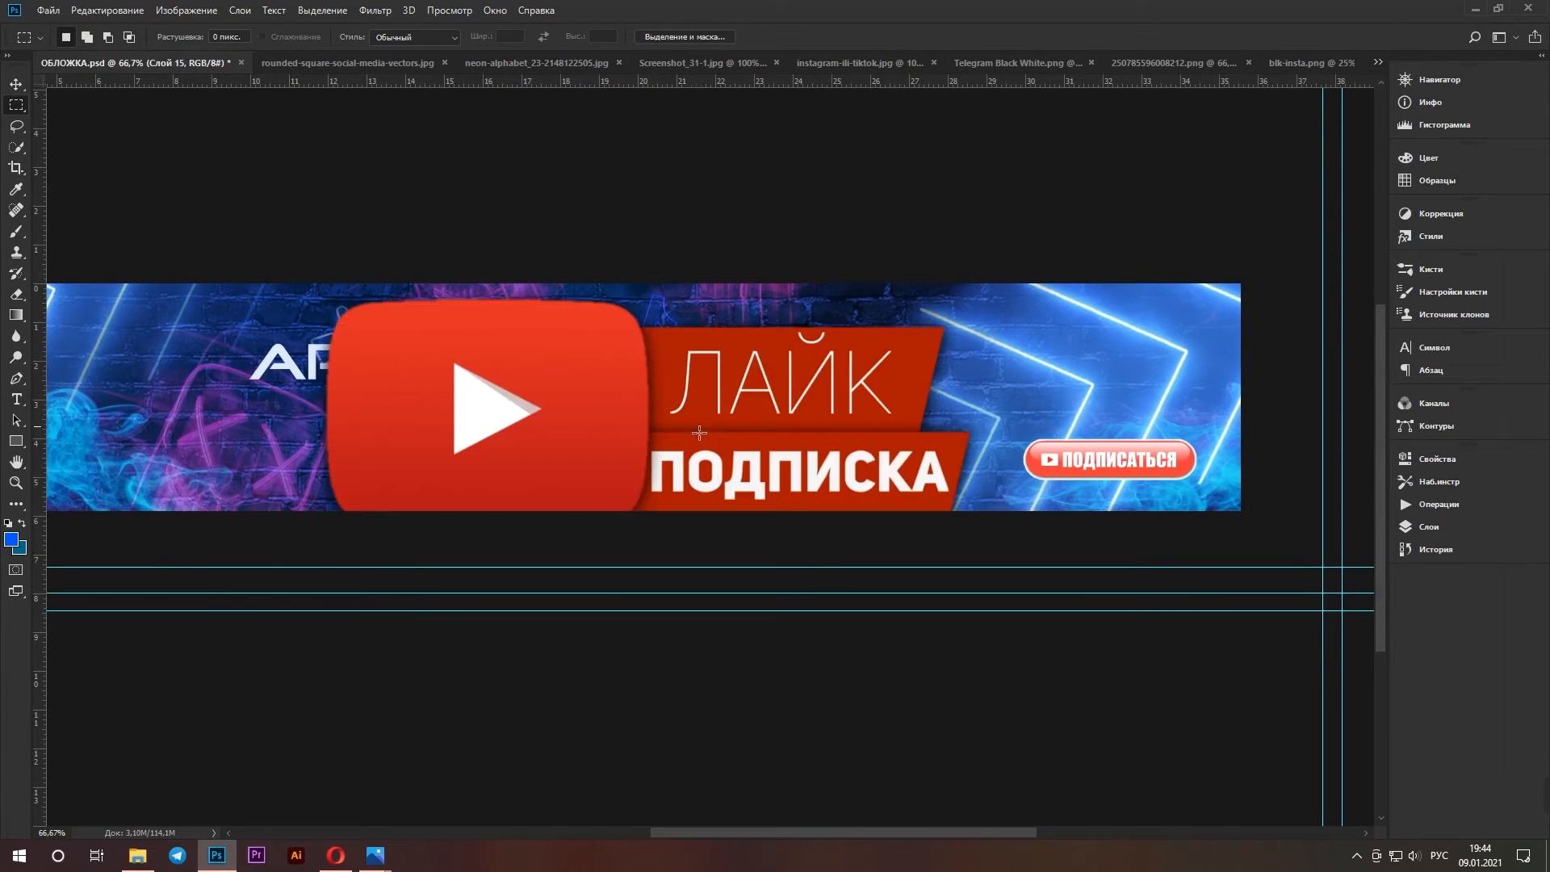
Shrink the ЛАЙК ПОДПИСКА button and place it to the right of the social icons
left_click(15, 84)
left_click_drag(987, 553, 1053, 480)
key("Return")
Delete the ПОДПИСАТЬСЯ button layer (Subscribe-PNG) that overlaps the ЛАЙК ПОДПИСКА button
left_click(1409, 527)
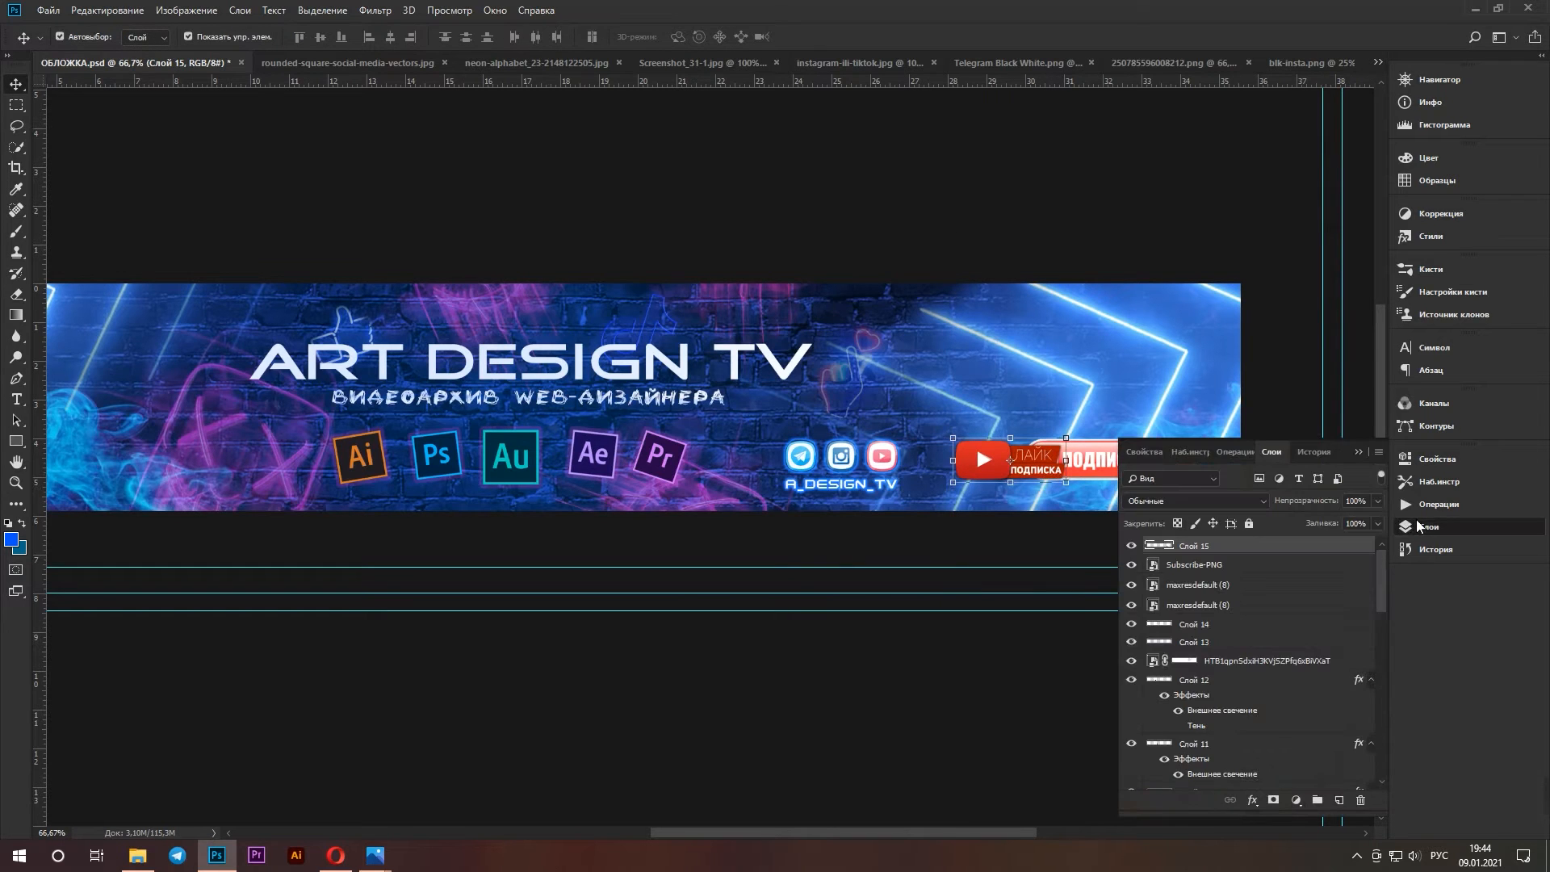
left_click(1139, 644)
left_click(1138, 643)
left_click(1135, 547)
left_click(1094, 472)
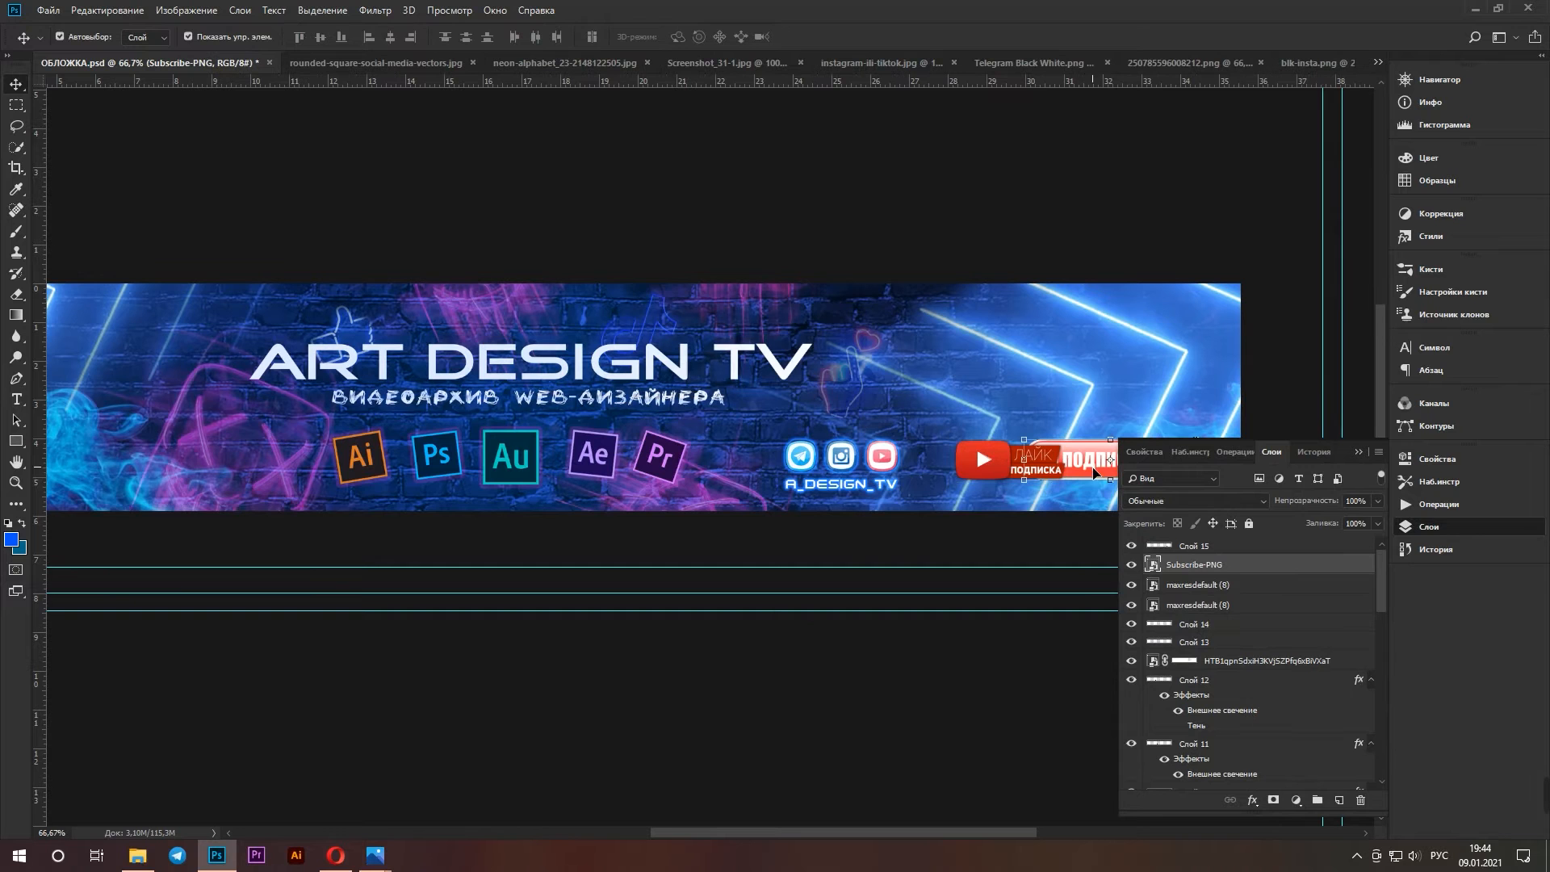
left_click(1356, 452)
Copy the round black Instagram icon from blk-insta.png into the ОБЛОЖКА.psd banner
left_click(1475, 9)
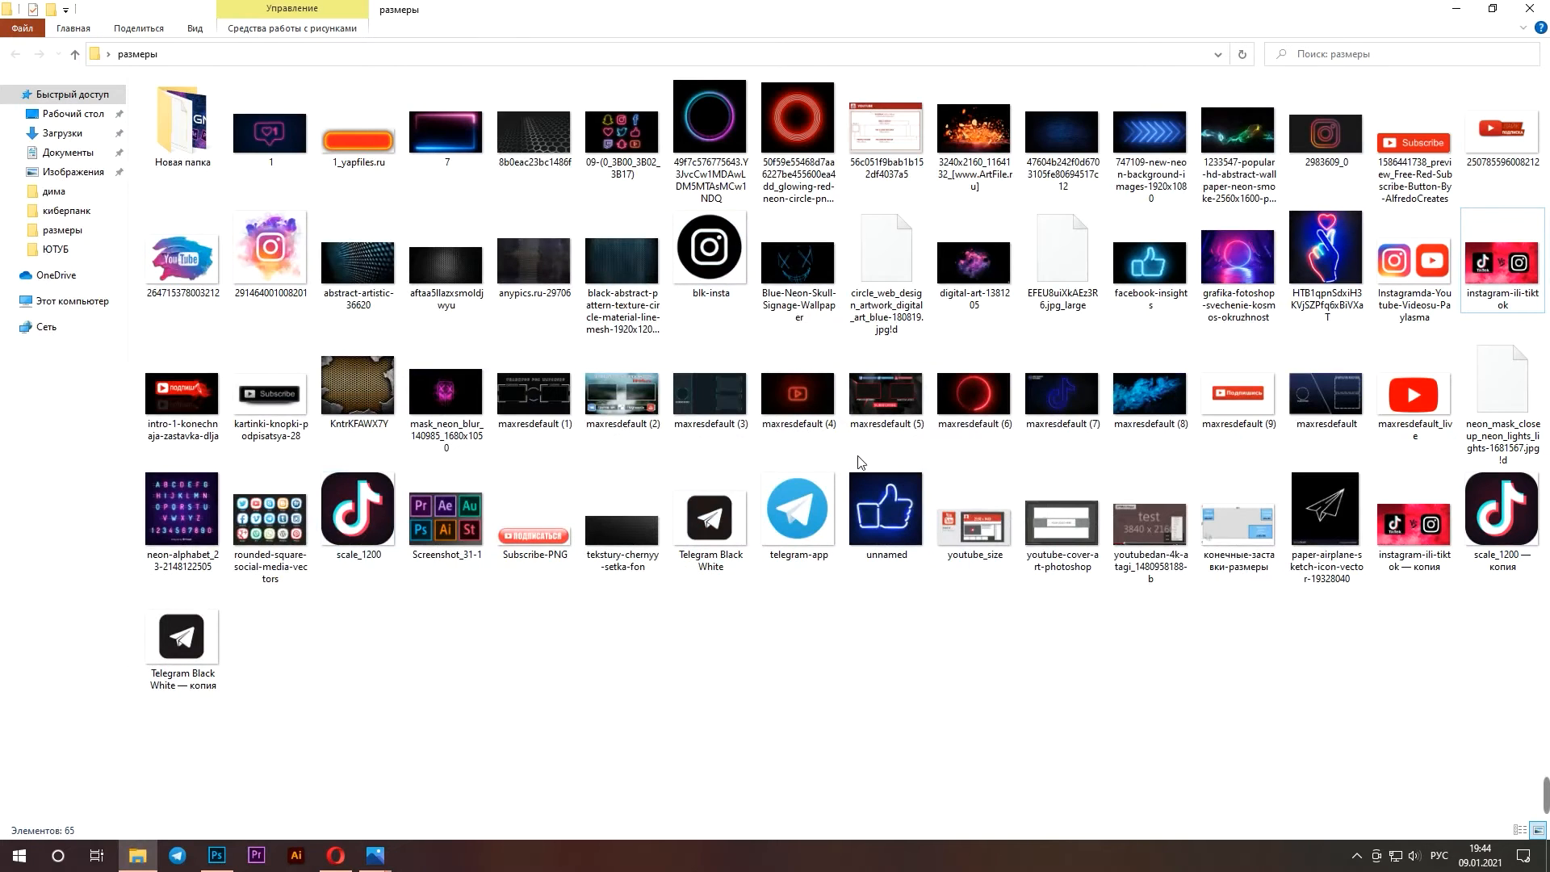
left_click(217, 856)
left_click(1320, 65)
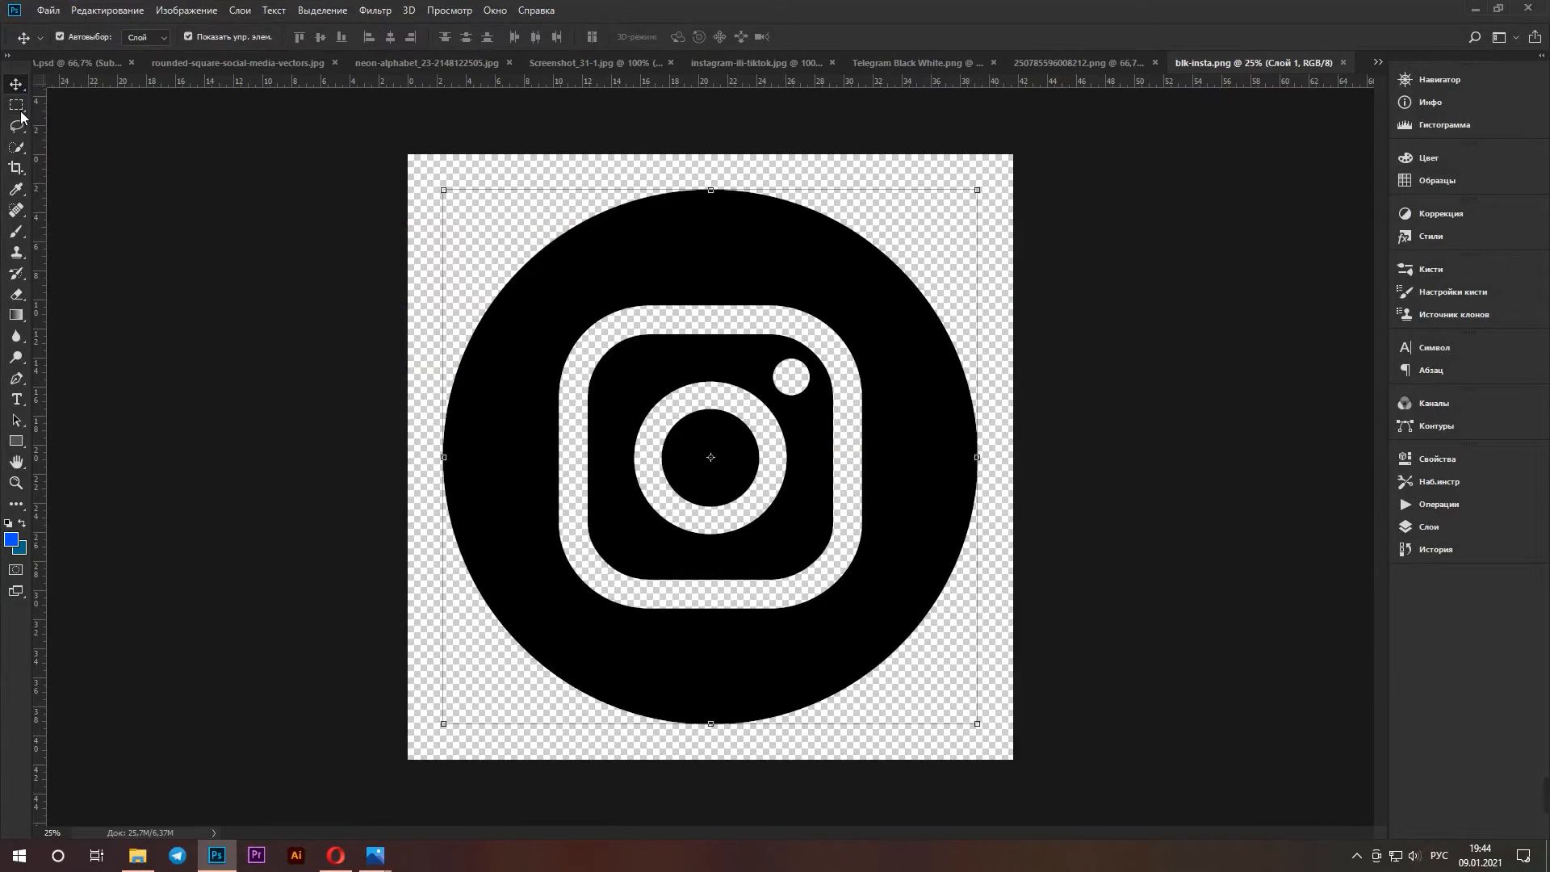
left_click(106, 64)
key("ctrl+v")
Scale the black Instagram icon down to a small badge and place it above the ЛАЙК ПОДПИСКА button
left_click_drag(1294, 289, 1102, 242)
left_click_drag(1220, 244, 964, 494)
left_click_drag(870, 506, 1073, 190)
left_click_drag(1175, 185, 1024, 349)
key("Return")
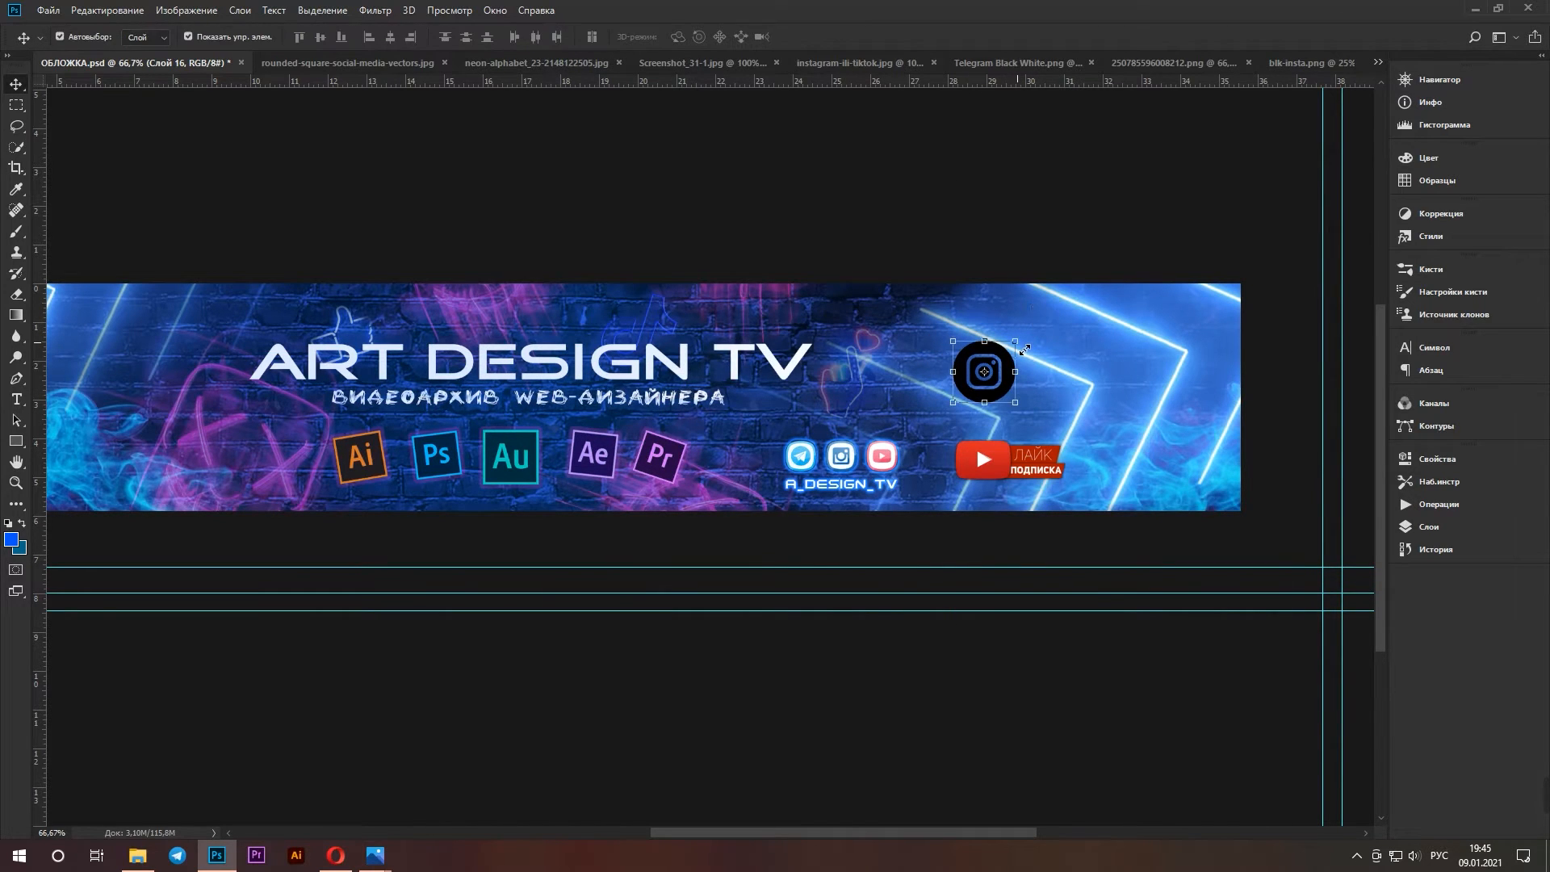
Copy the black Telegram icon from Telegram Black White.png into ОБЛОЖКА.psd and shrink it to a badge beside the black Instagram icon
left_click(1474, 11)
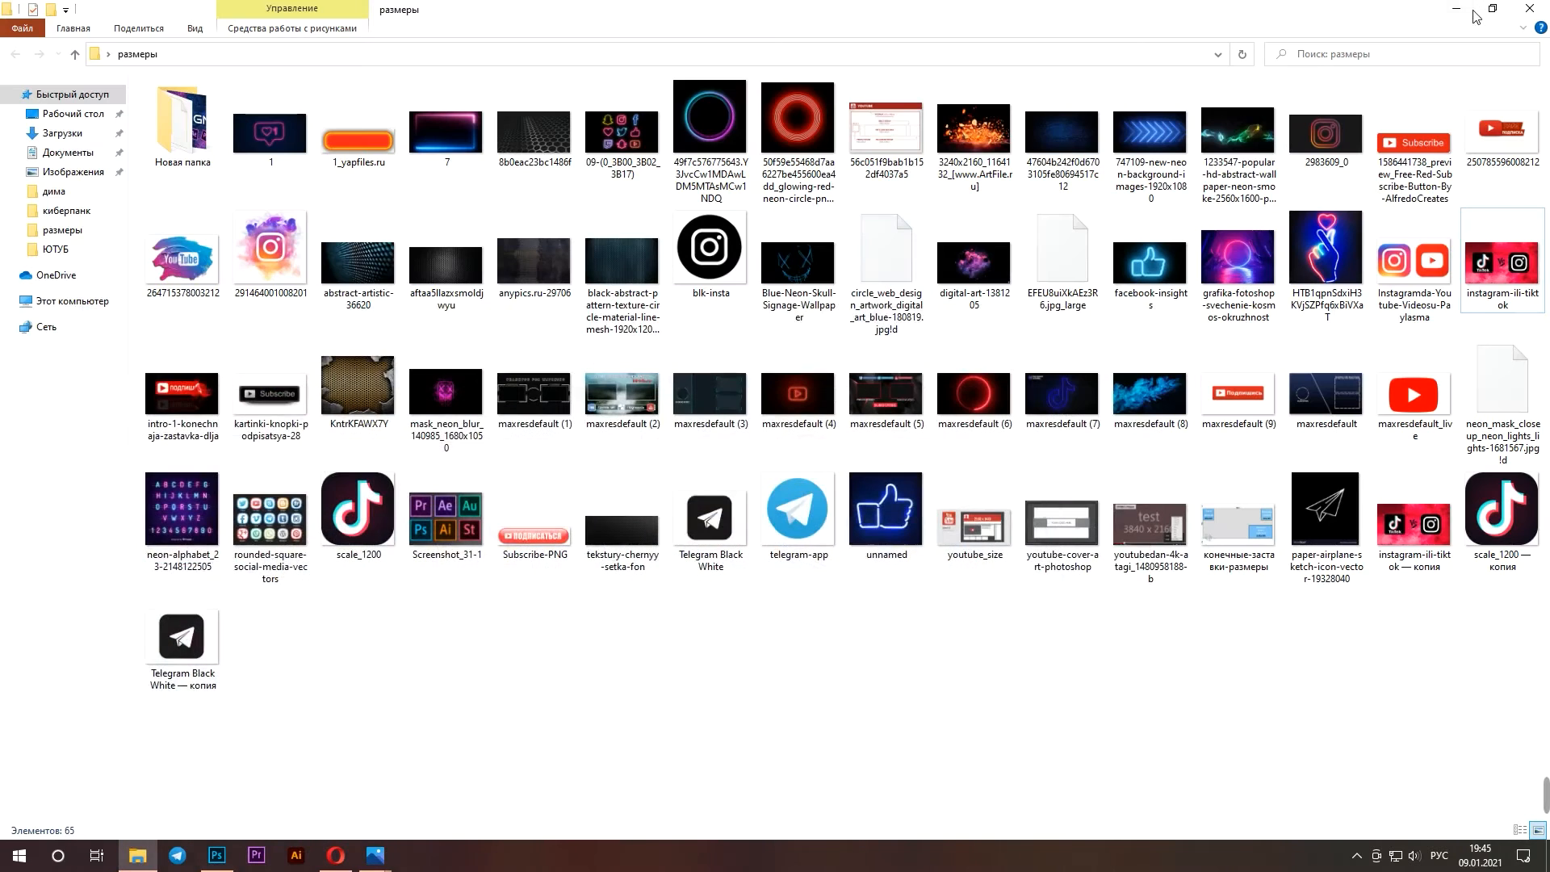
left_click(211, 859)
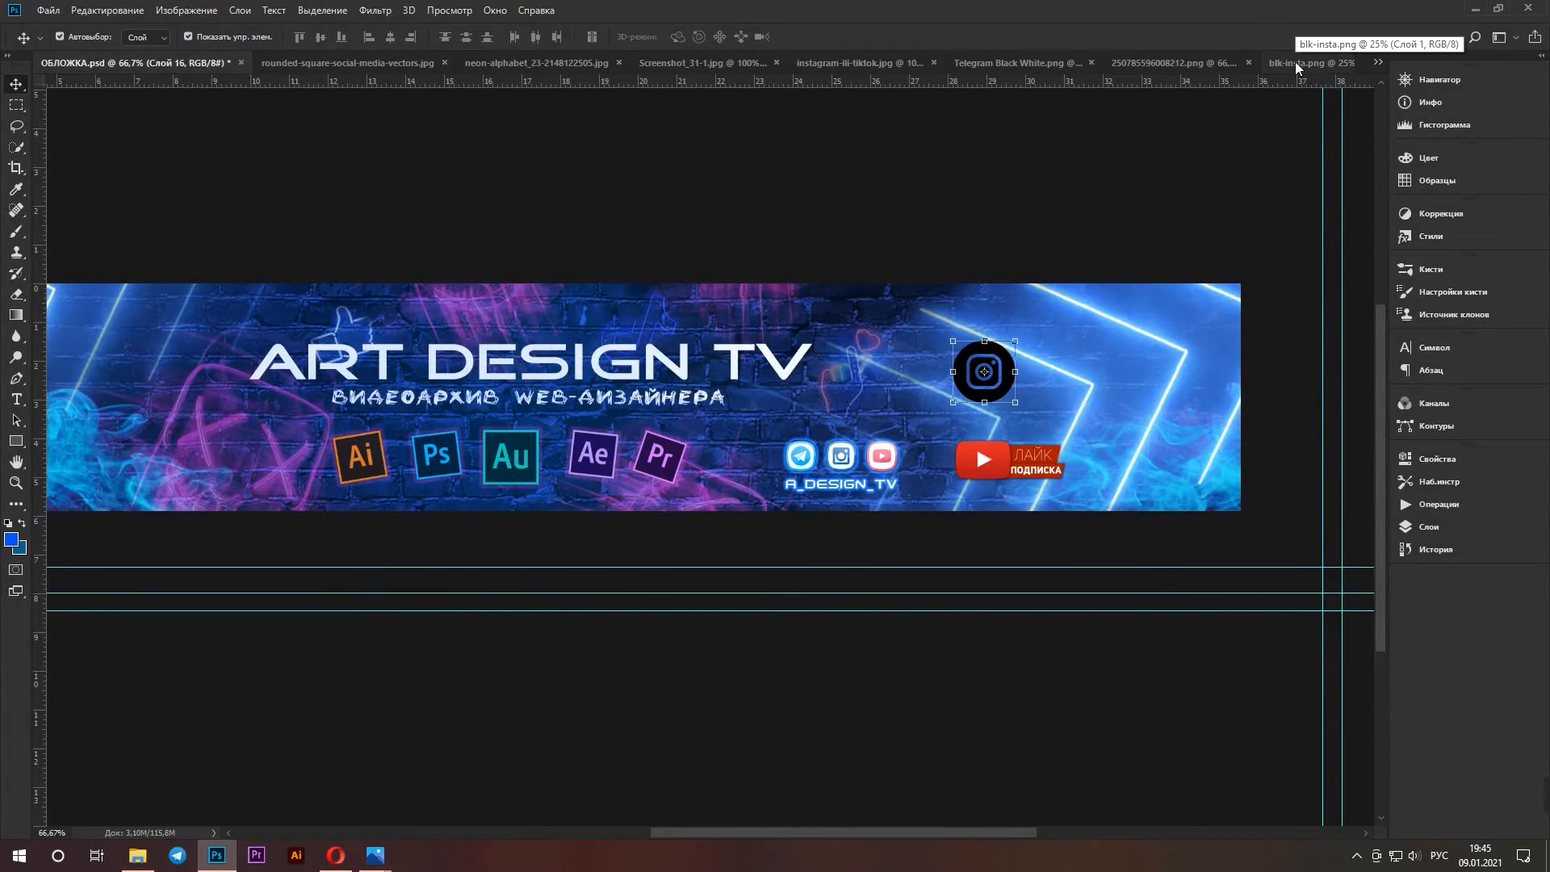
left_click(1298, 62)
left_click(1122, 65)
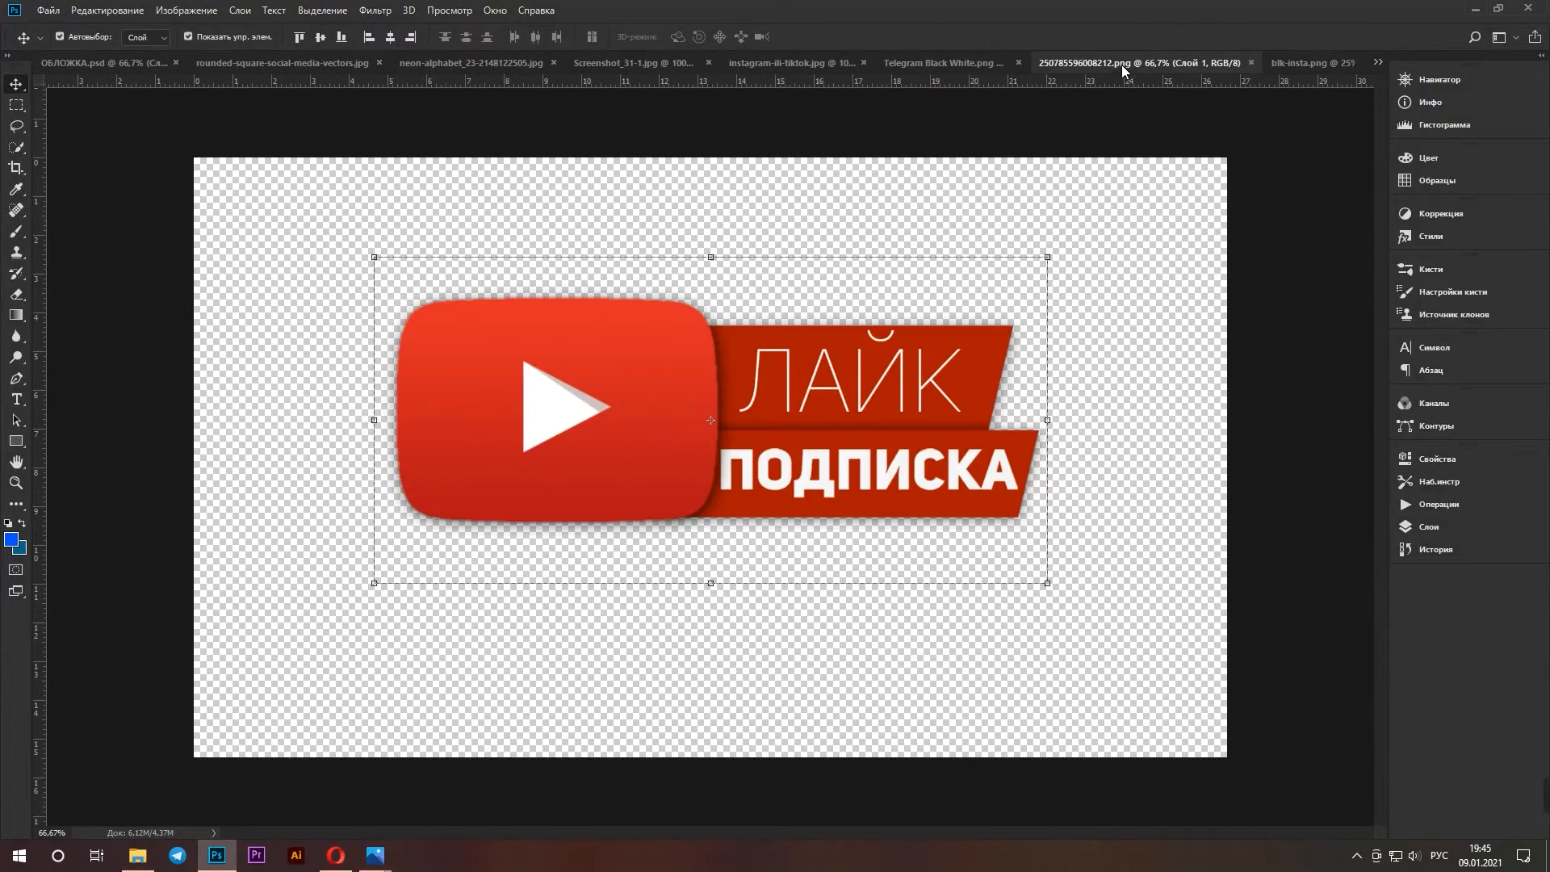
left_click(982, 65)
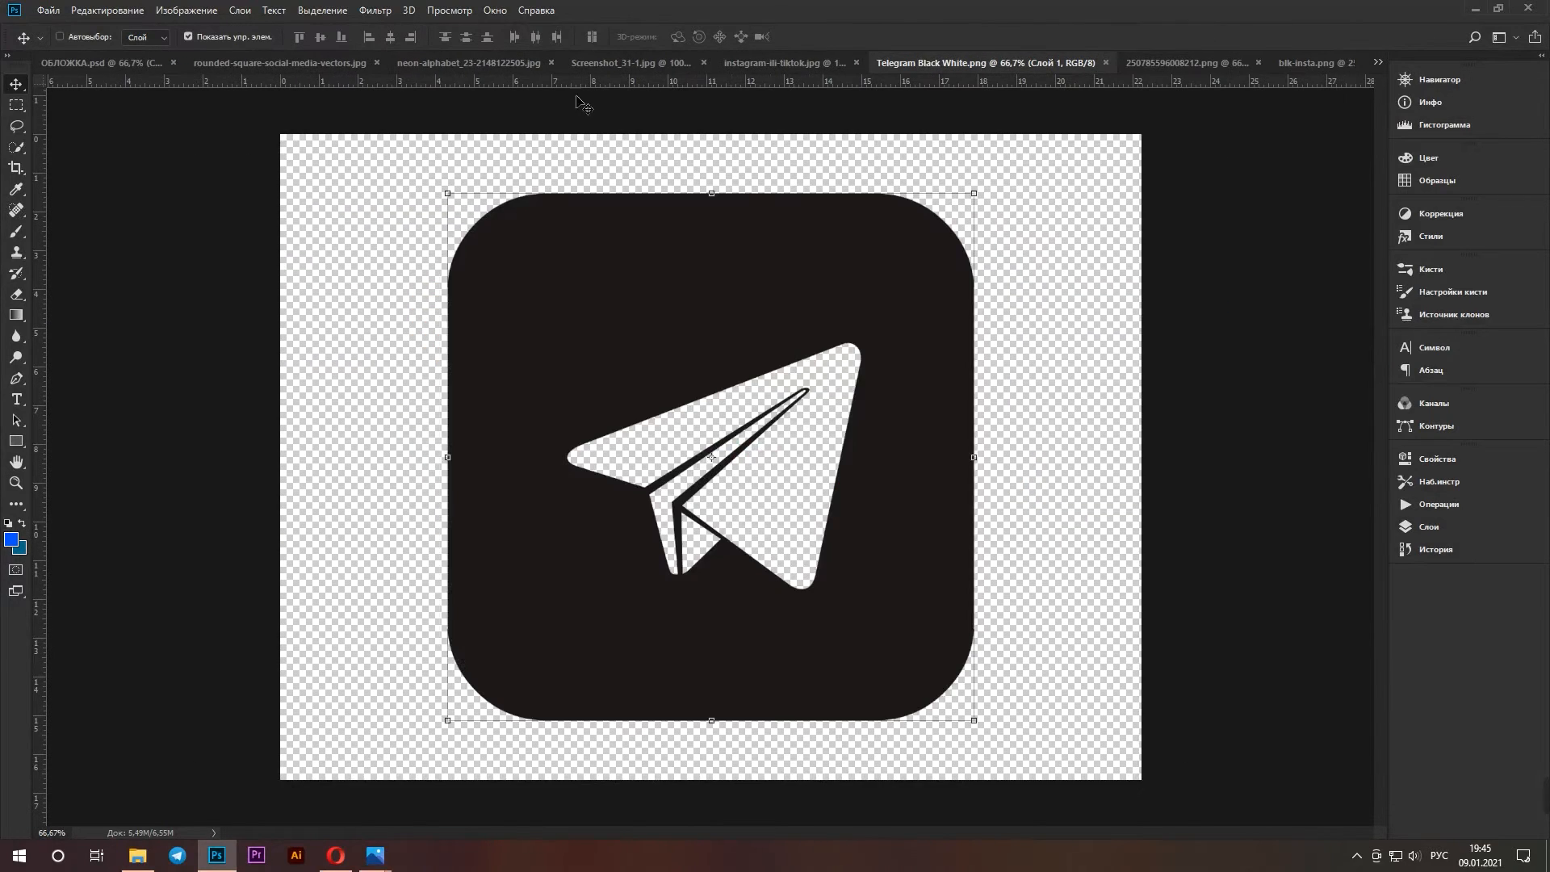
left_click(151, 65)
key("ctrl+v")
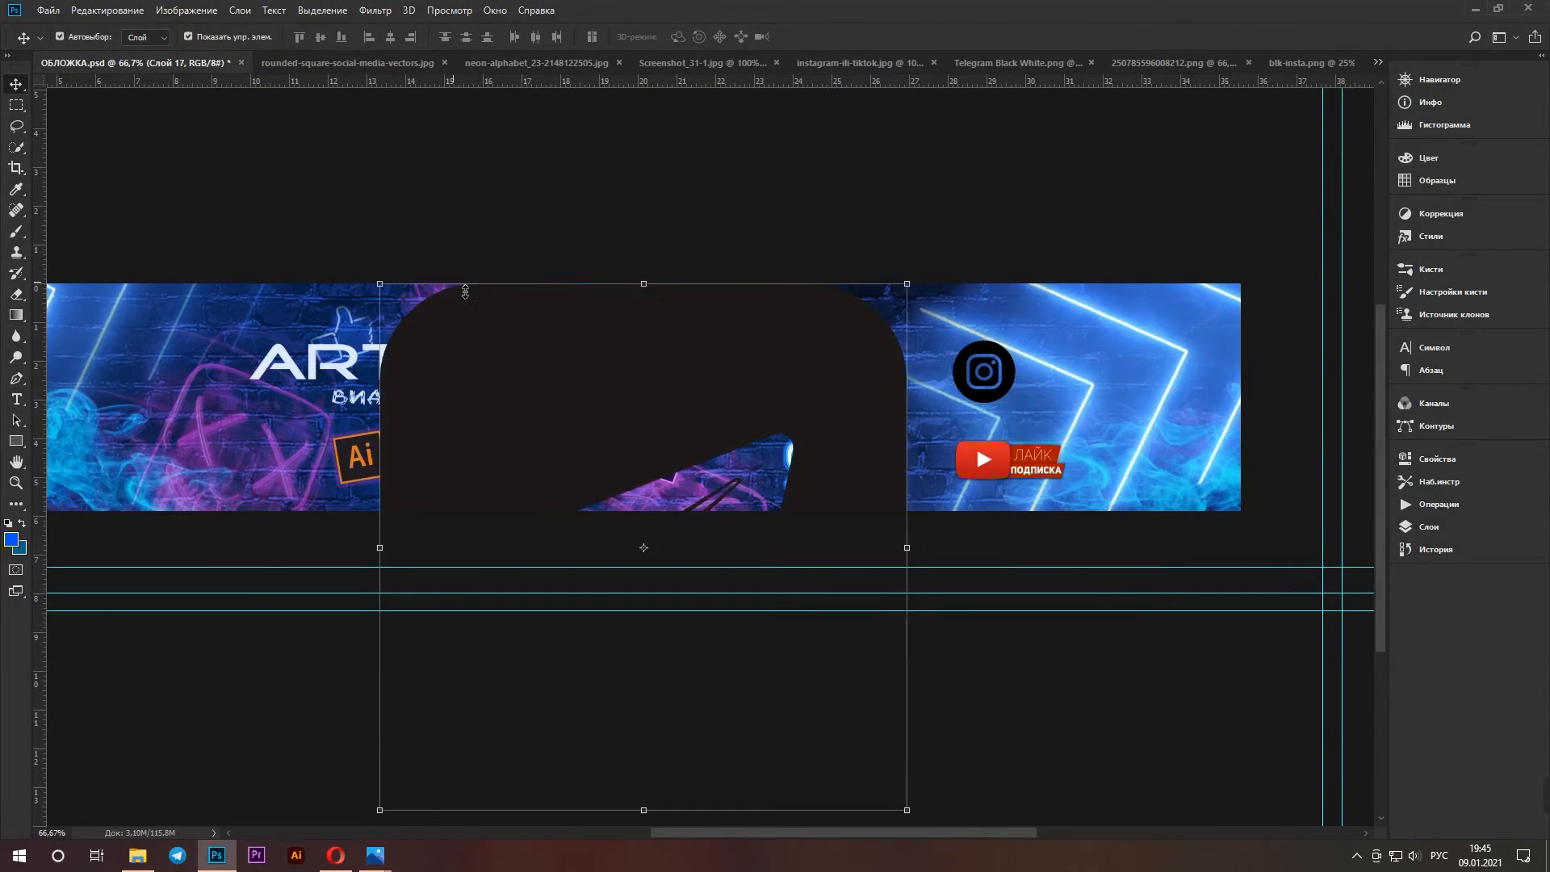
left_click_drag(907, 284, 1095, 360)
key("Return")
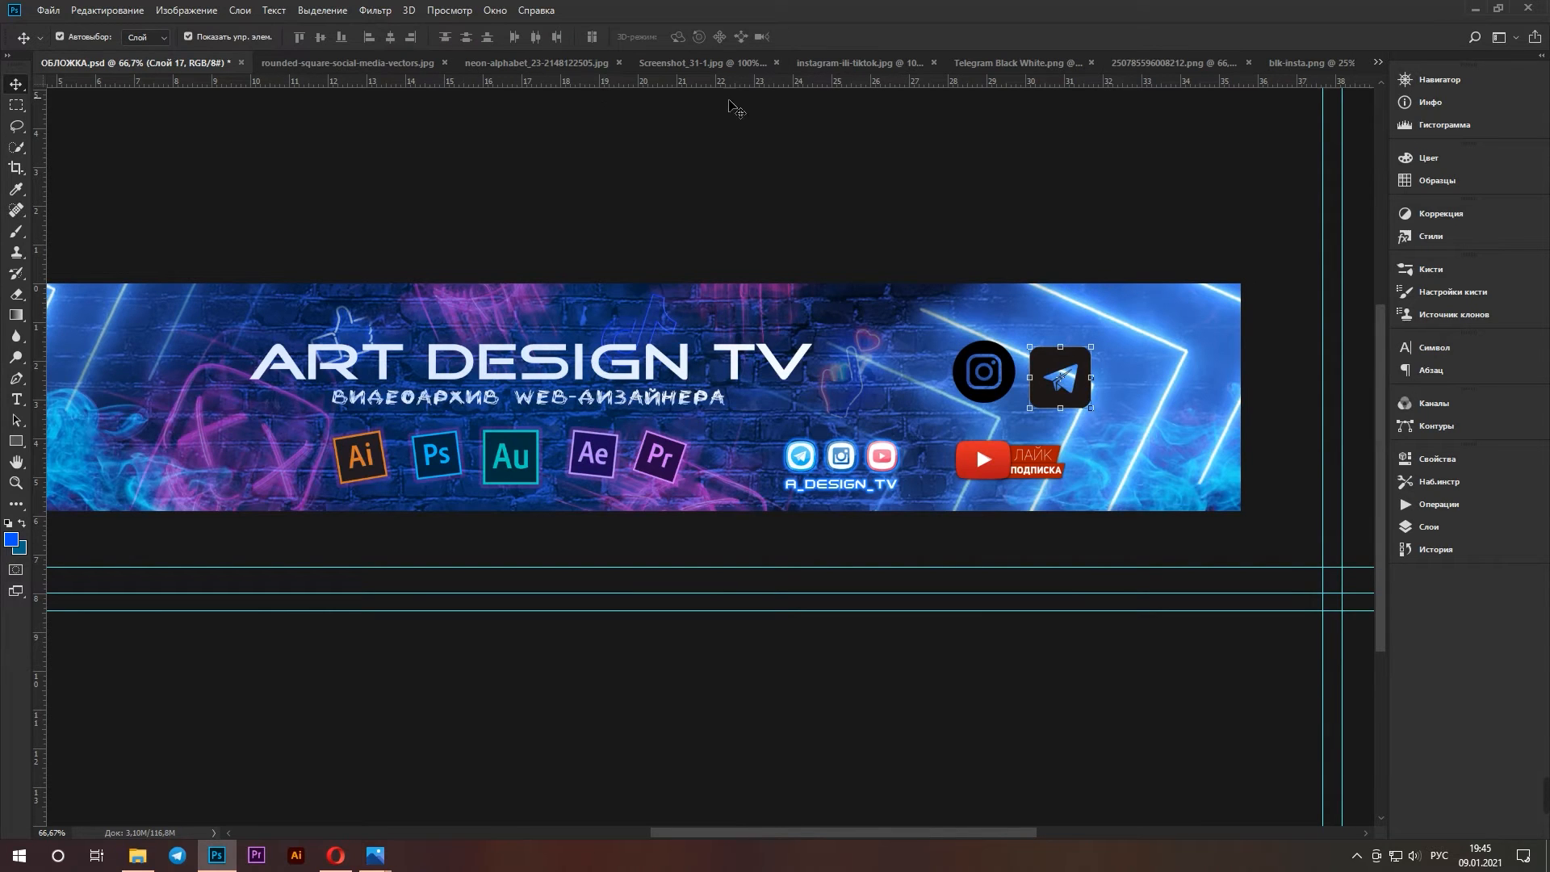
Look through the open image documents for another social icon to use on the banner
left_click(1051, 63)
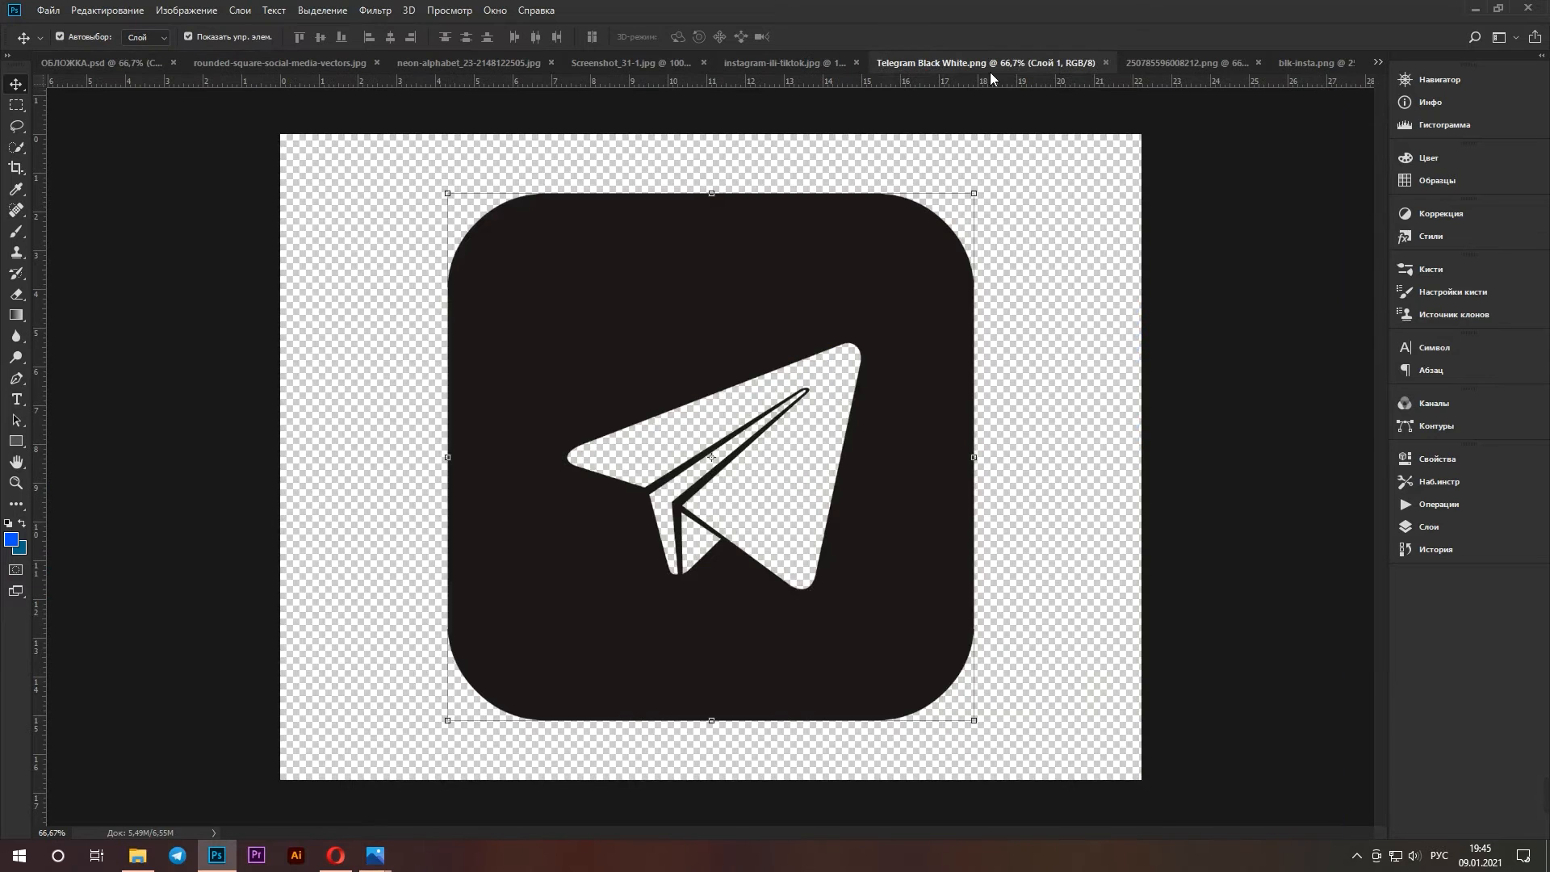
left_click(816, 65)
left_click(671, 65)
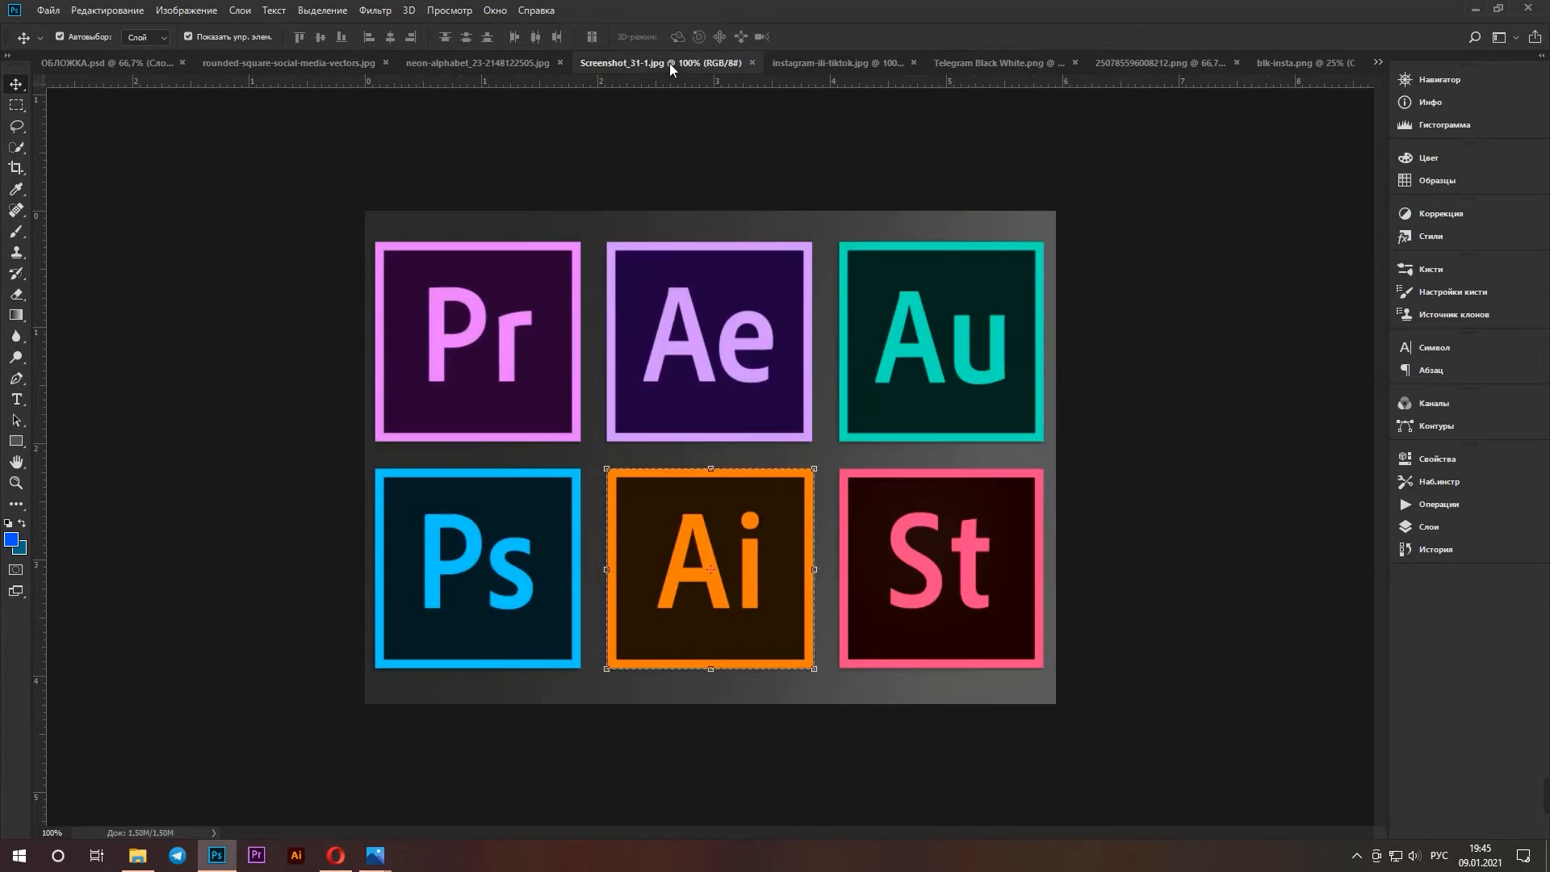
left_click(821, 66)
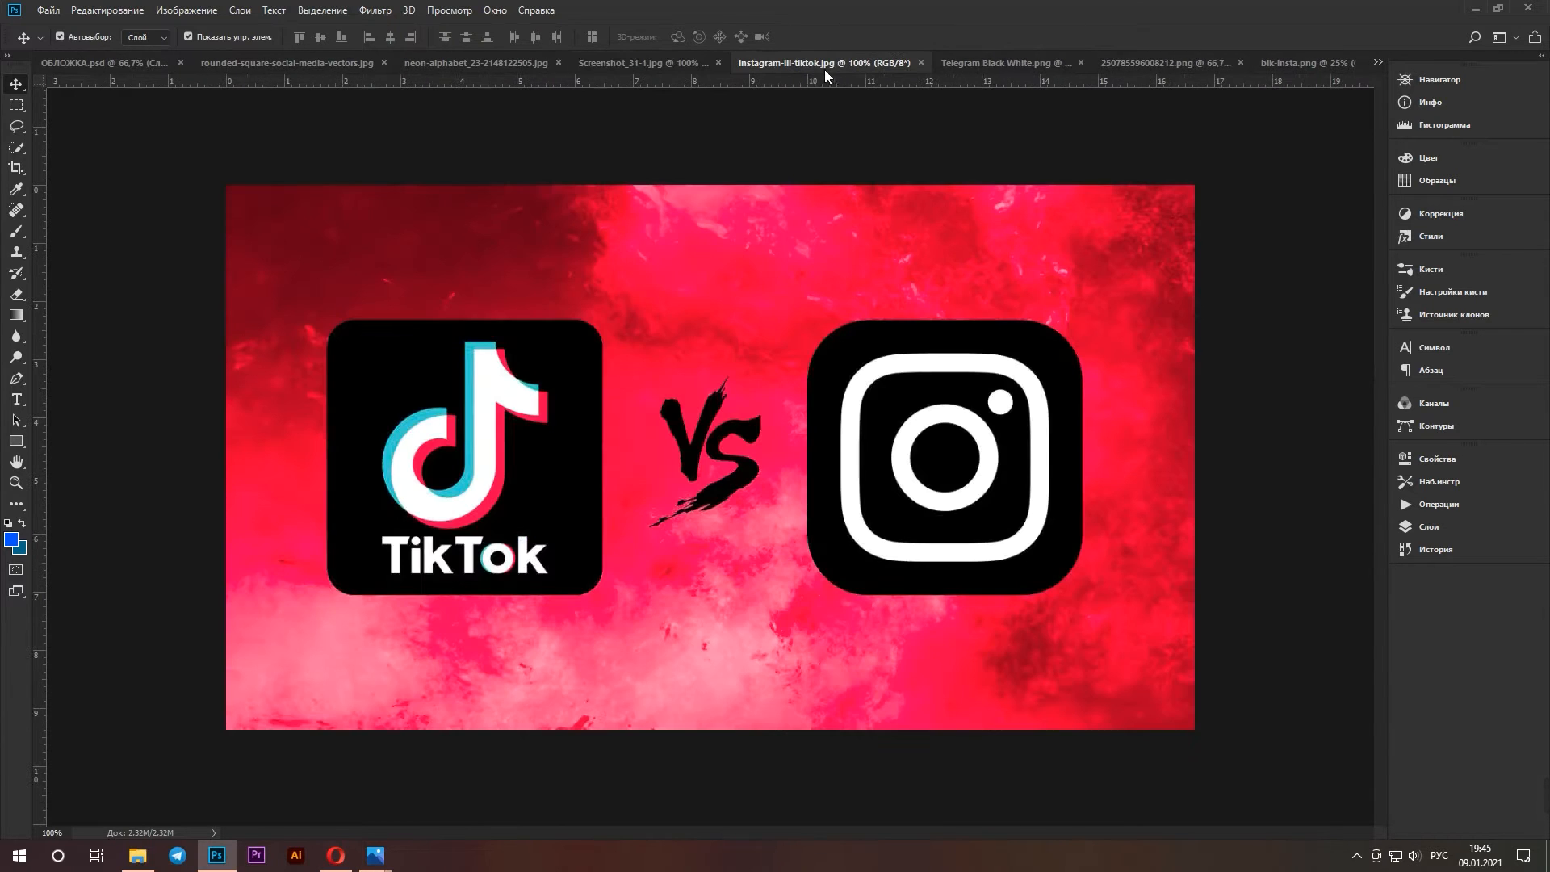
left_click(117, 64)
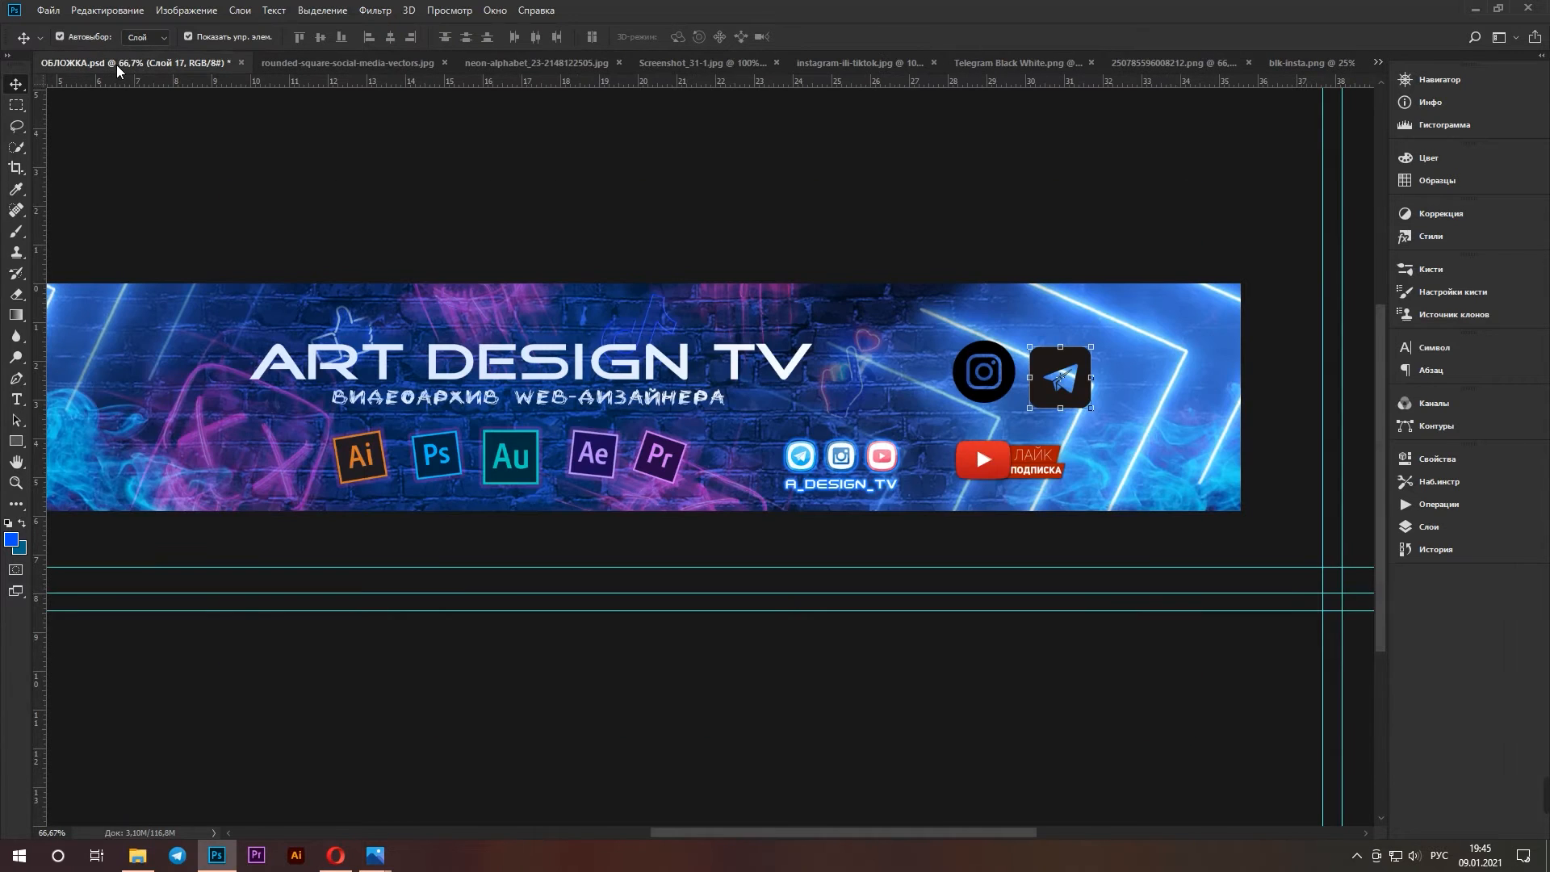
left_click(526, 62)
left_click(697, 65)
left_click(855, 66)
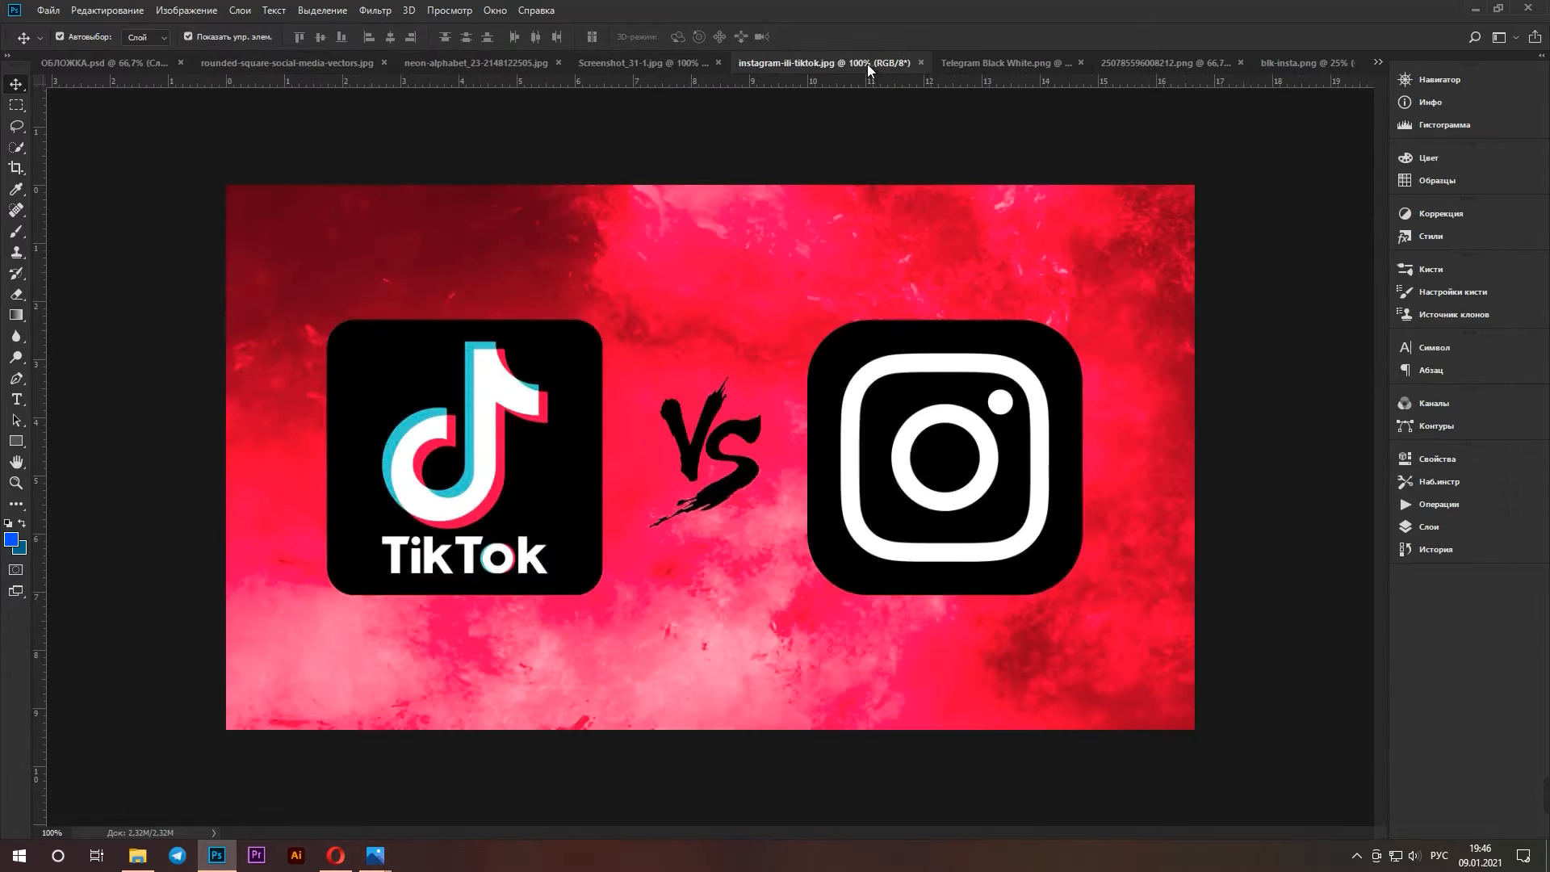
left_click(1042, 67)
left_click(1159, 62)
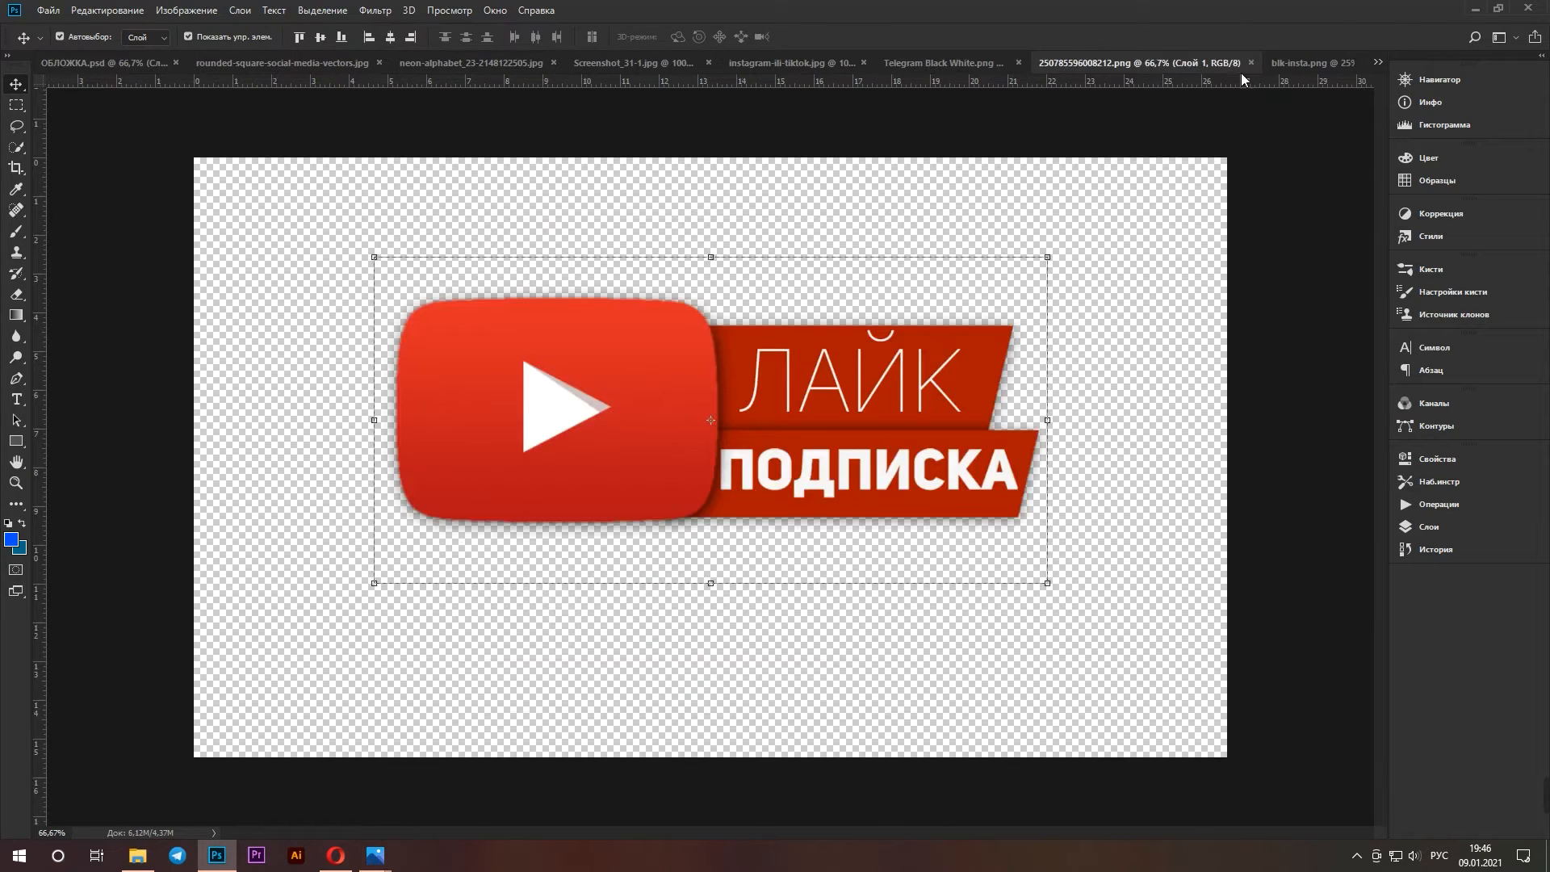
left_click(1302, 65)
left_click(1379, 62)
left_click(1380, 61)
Try to open the TikTok icon file scale_1200 — копия from the размеры folder in Photoshop
left_click(1476, 8)
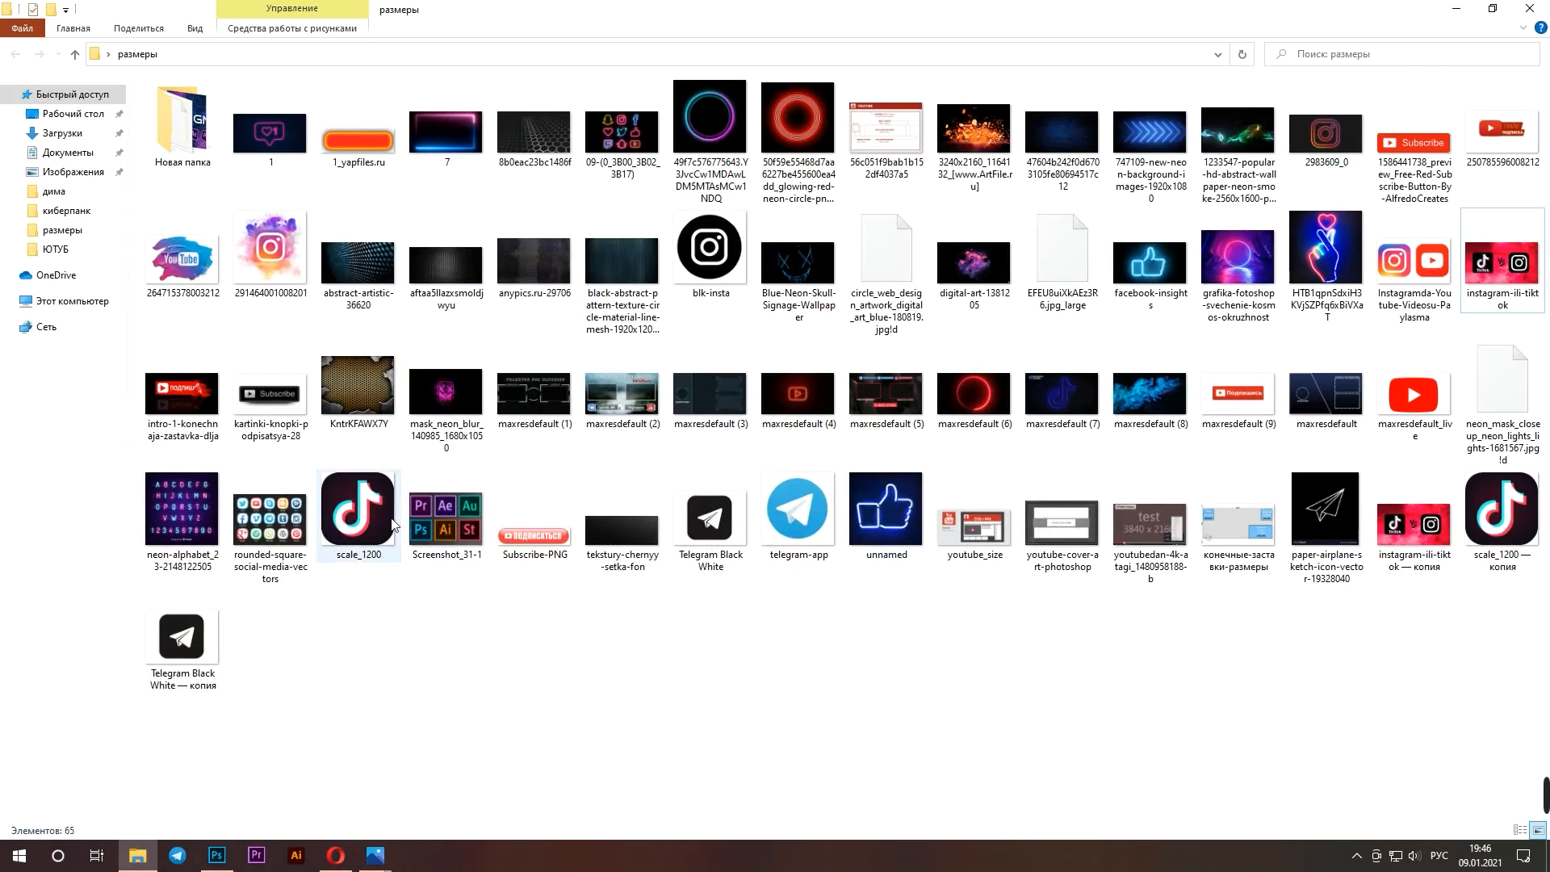
left_click_drag(1501, 519, 606, 676)
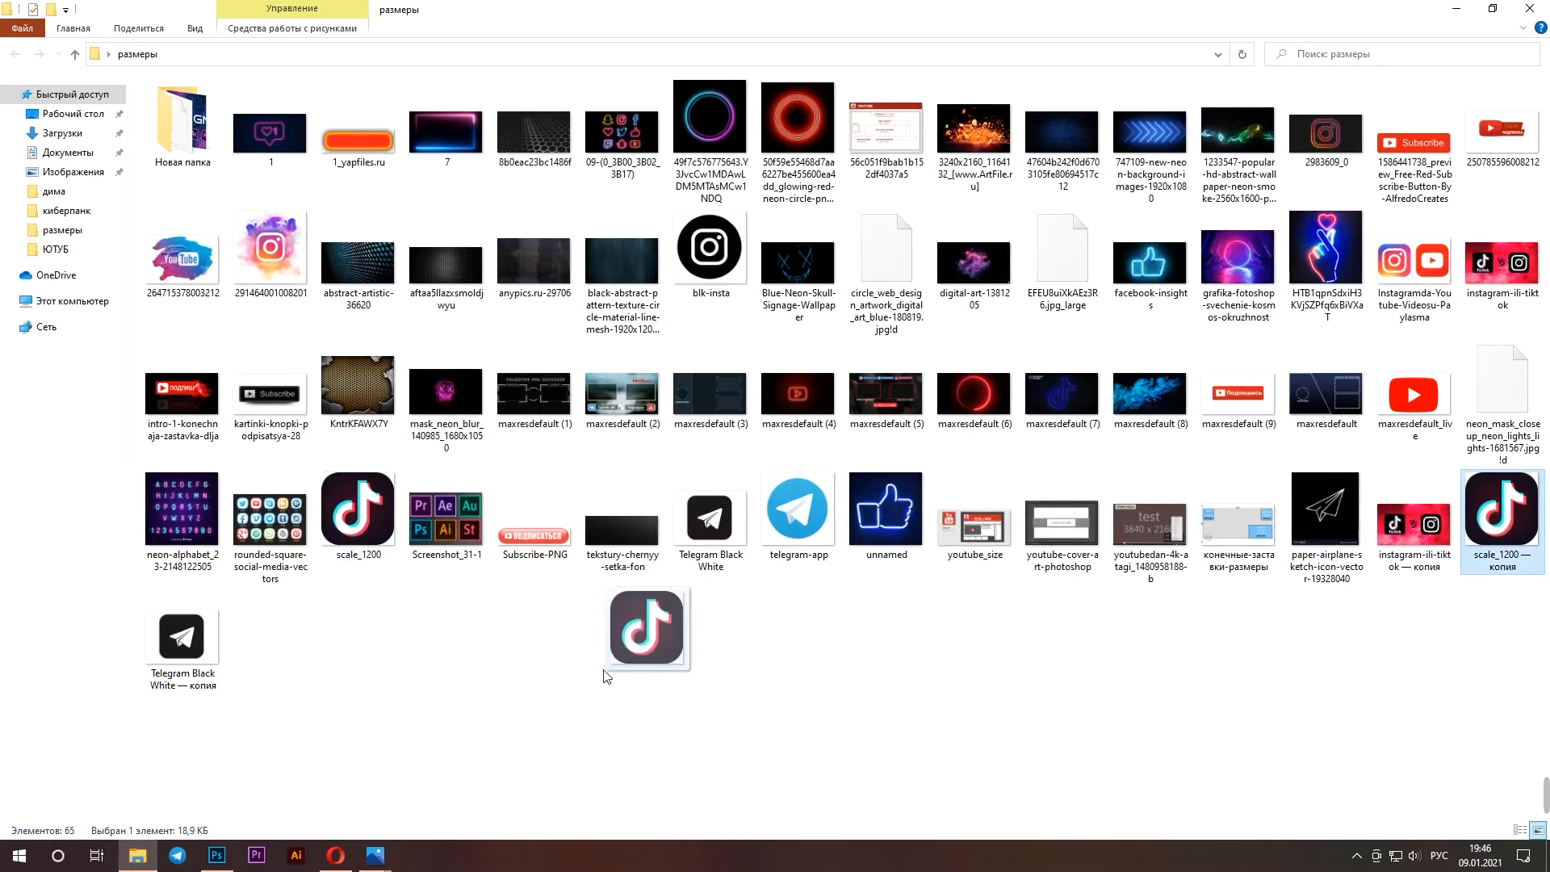
left_click_drag(223, 861, 810, 436)
left_click_drag(1188, 133, 1363, 65)
left_click(750, 324)
In the размеры folder, set the TikTok file scale_1200 (.webp) to open with Adobe Illustrator 2020 in its file properties
left_click(1475, 11)
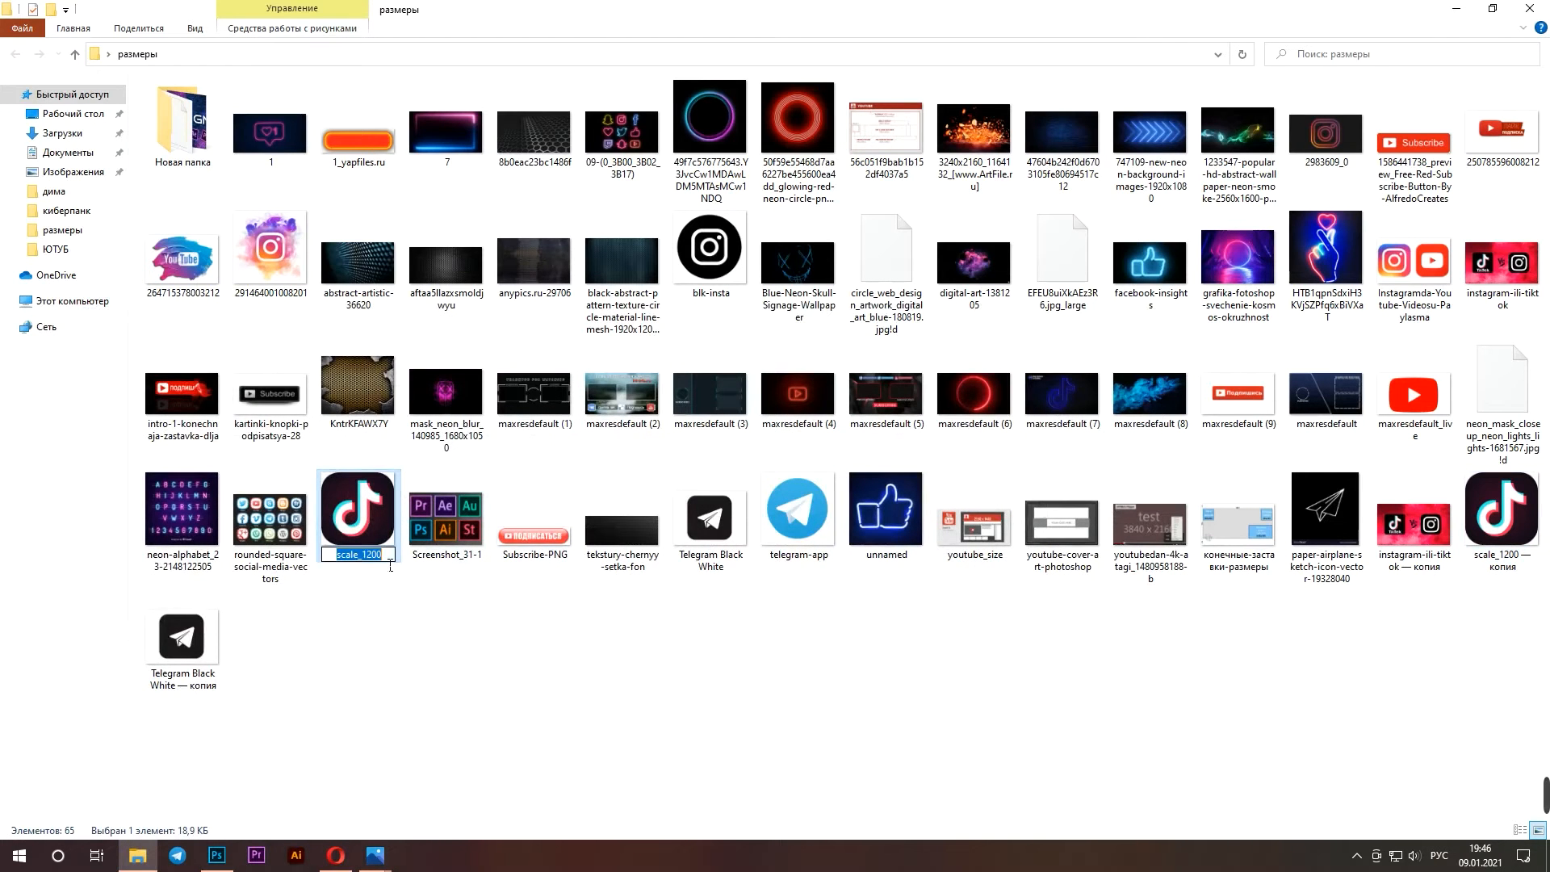
right_click(369, 550)
left_click(413, 533)
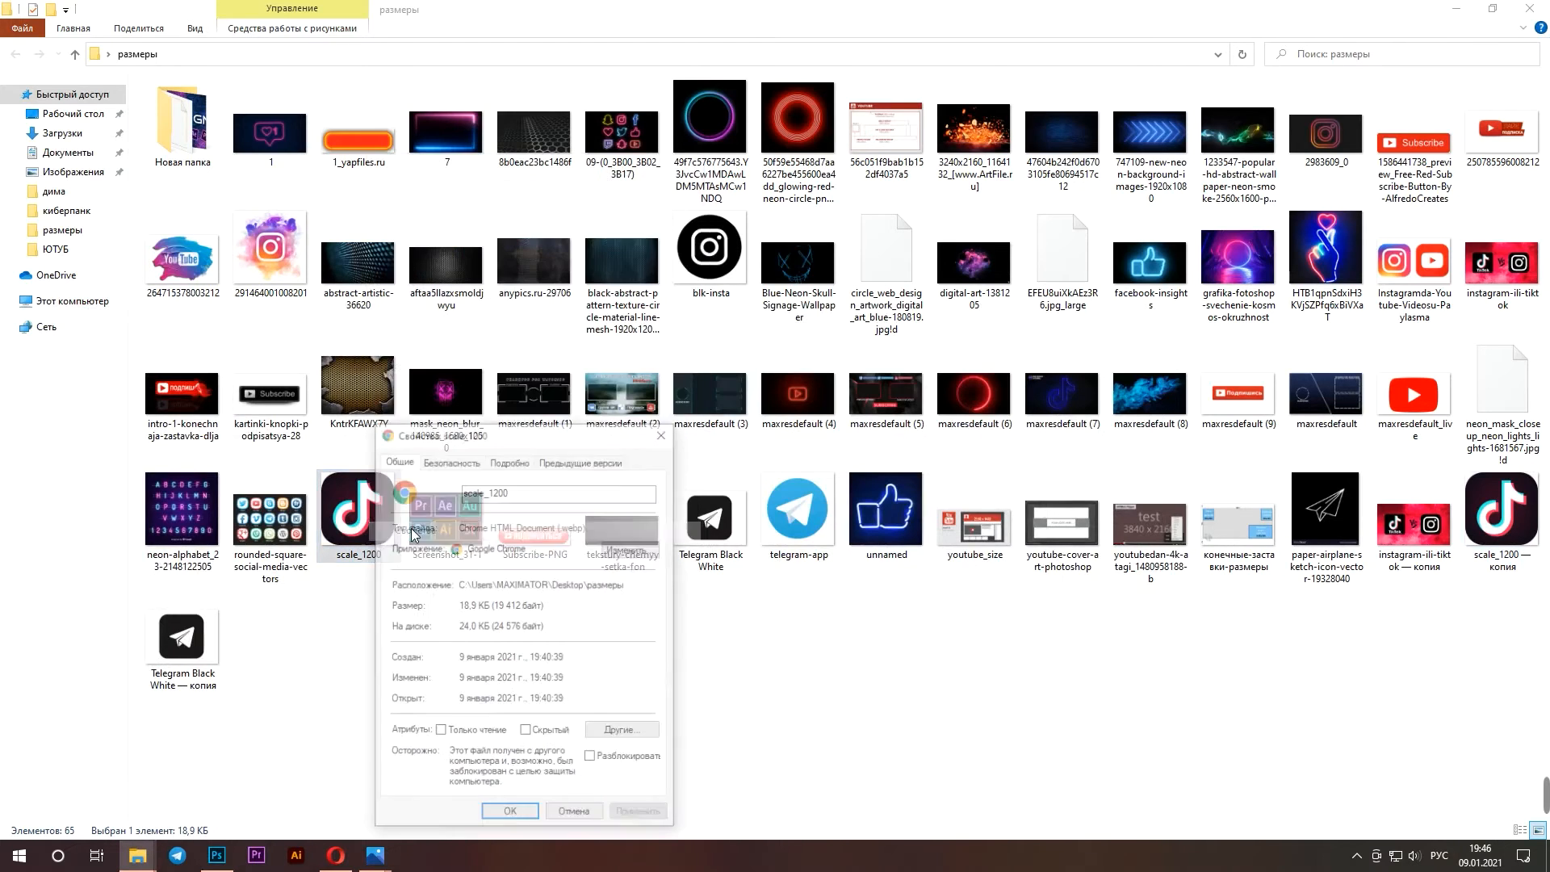
left_click(625, 551)
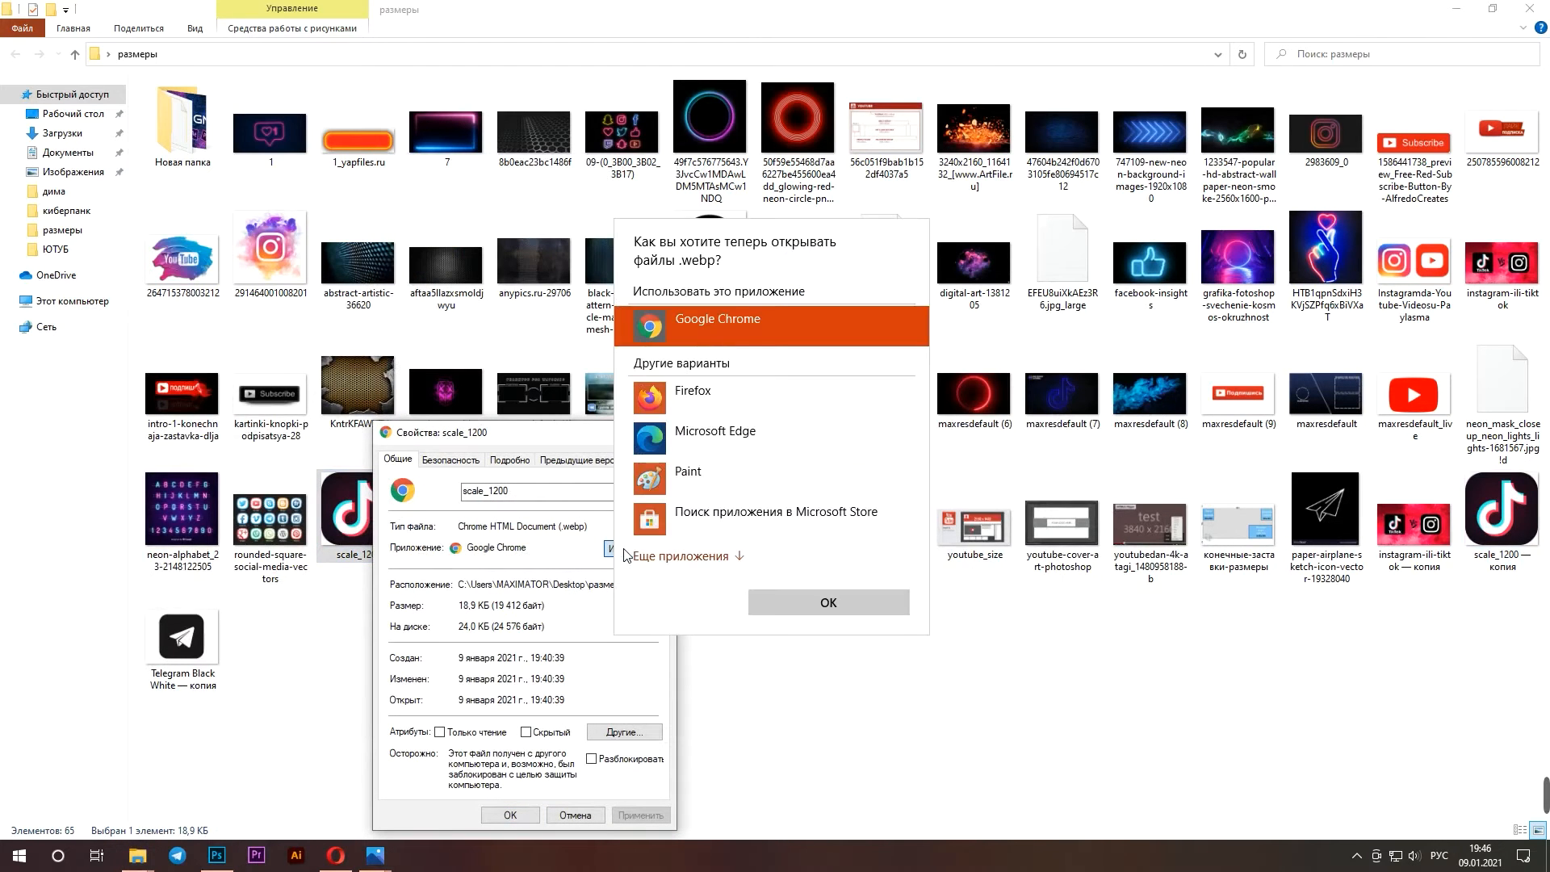
left_click(682, 557)
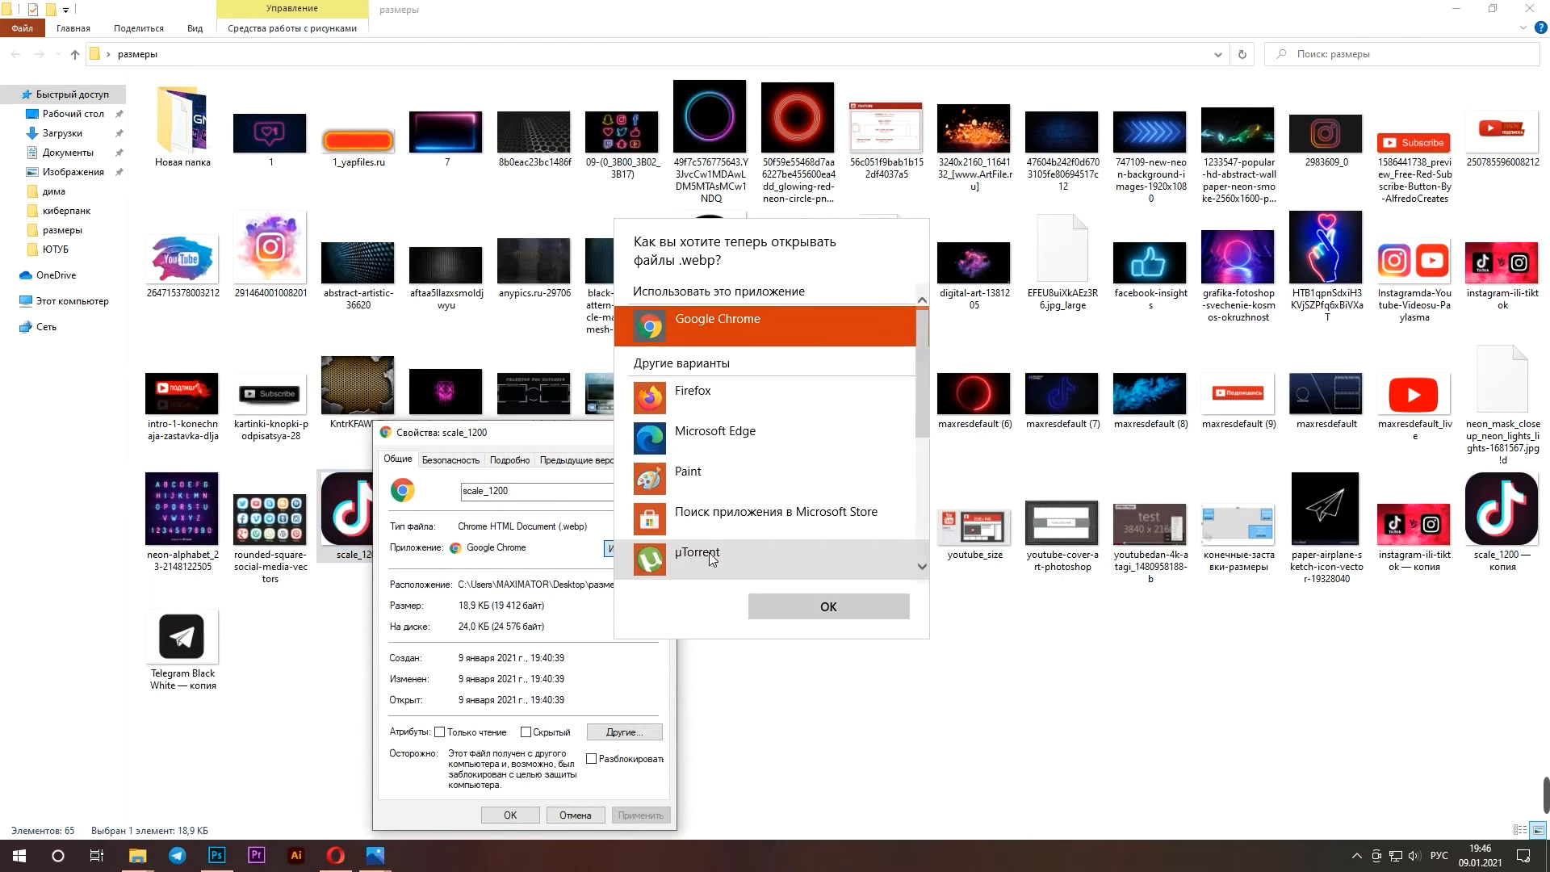
scroll(762, 484, "down", 3)
scroll(763, 484, "down", 1)
scroll(763, 505, "up", 7)
scroll(755, 498, "down", 3)
left_click(746, 460)
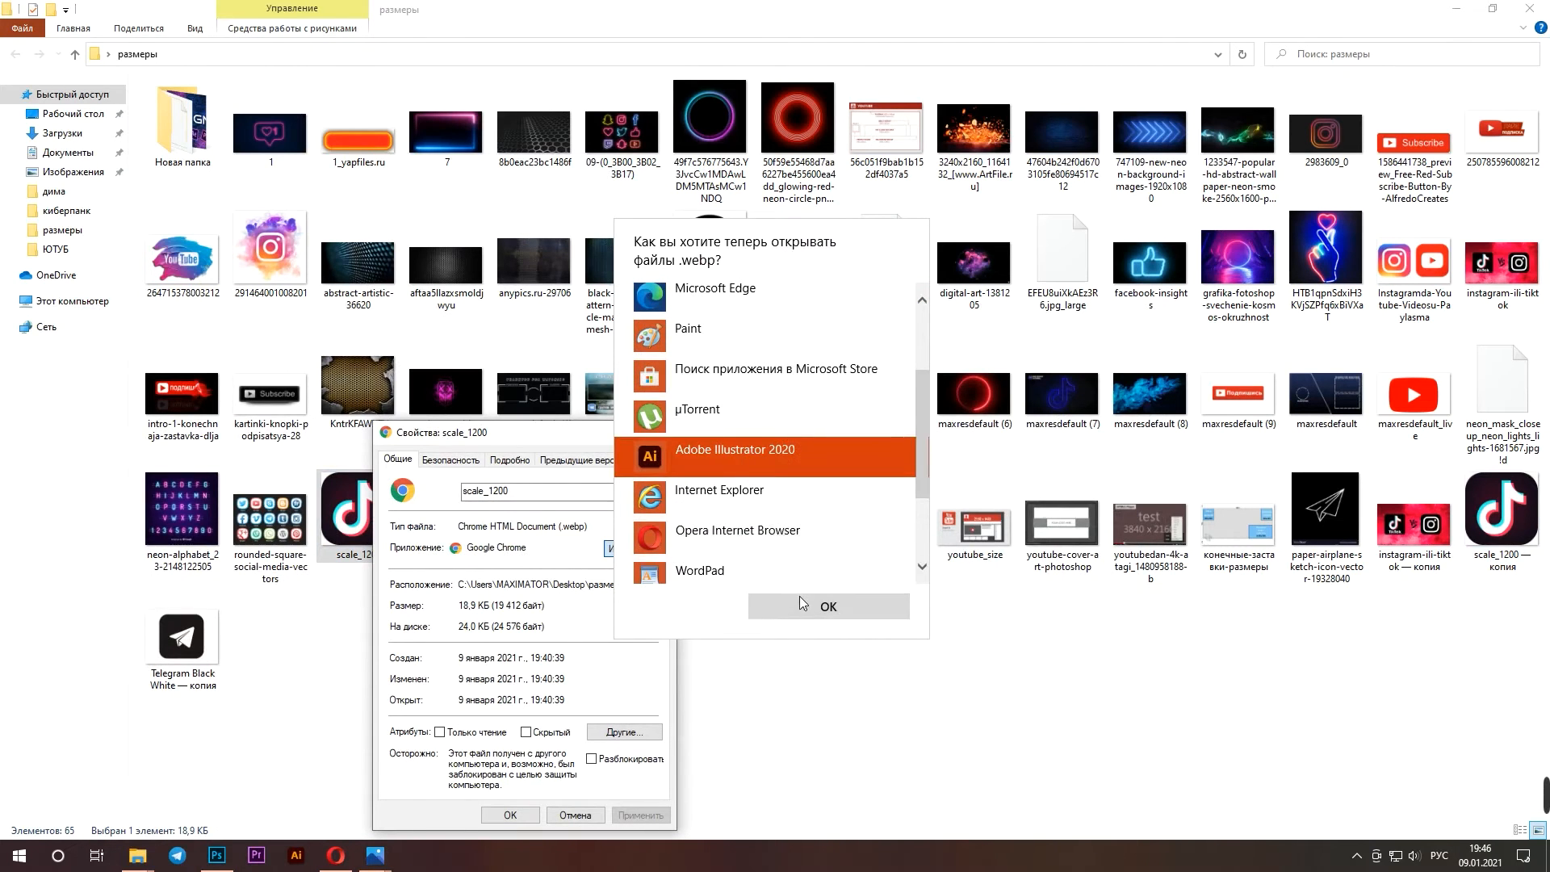
left_click(828, 607)
left_click(508, 816)
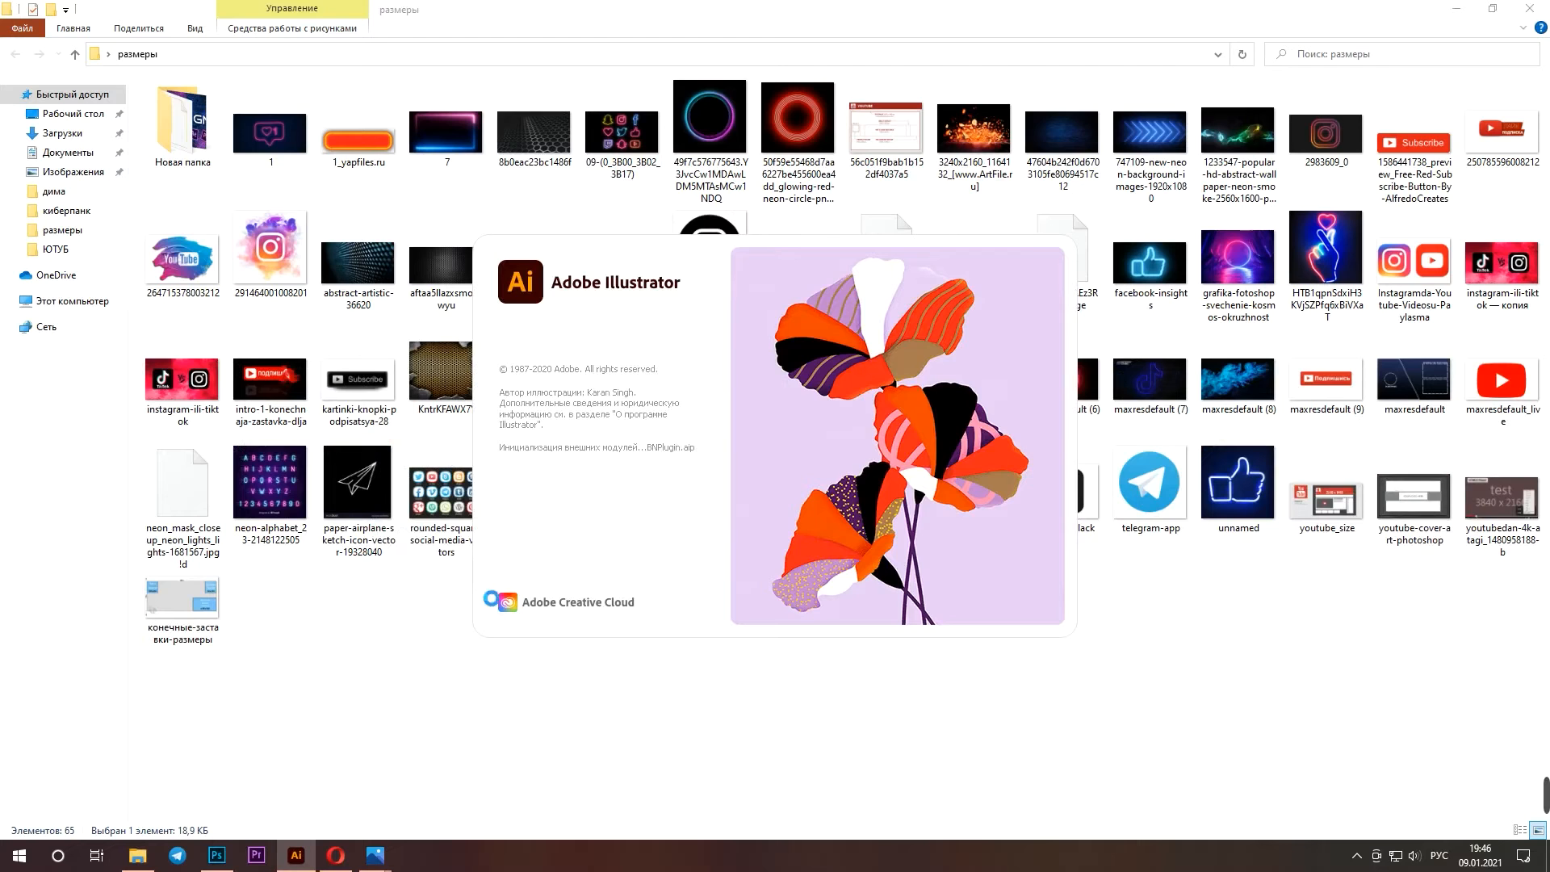
Switch back to ОБЛОЖКА.psd in Photoshop, set the black Telegram icon's brightness to -150 and lower its contrast
left_click(214, 861)
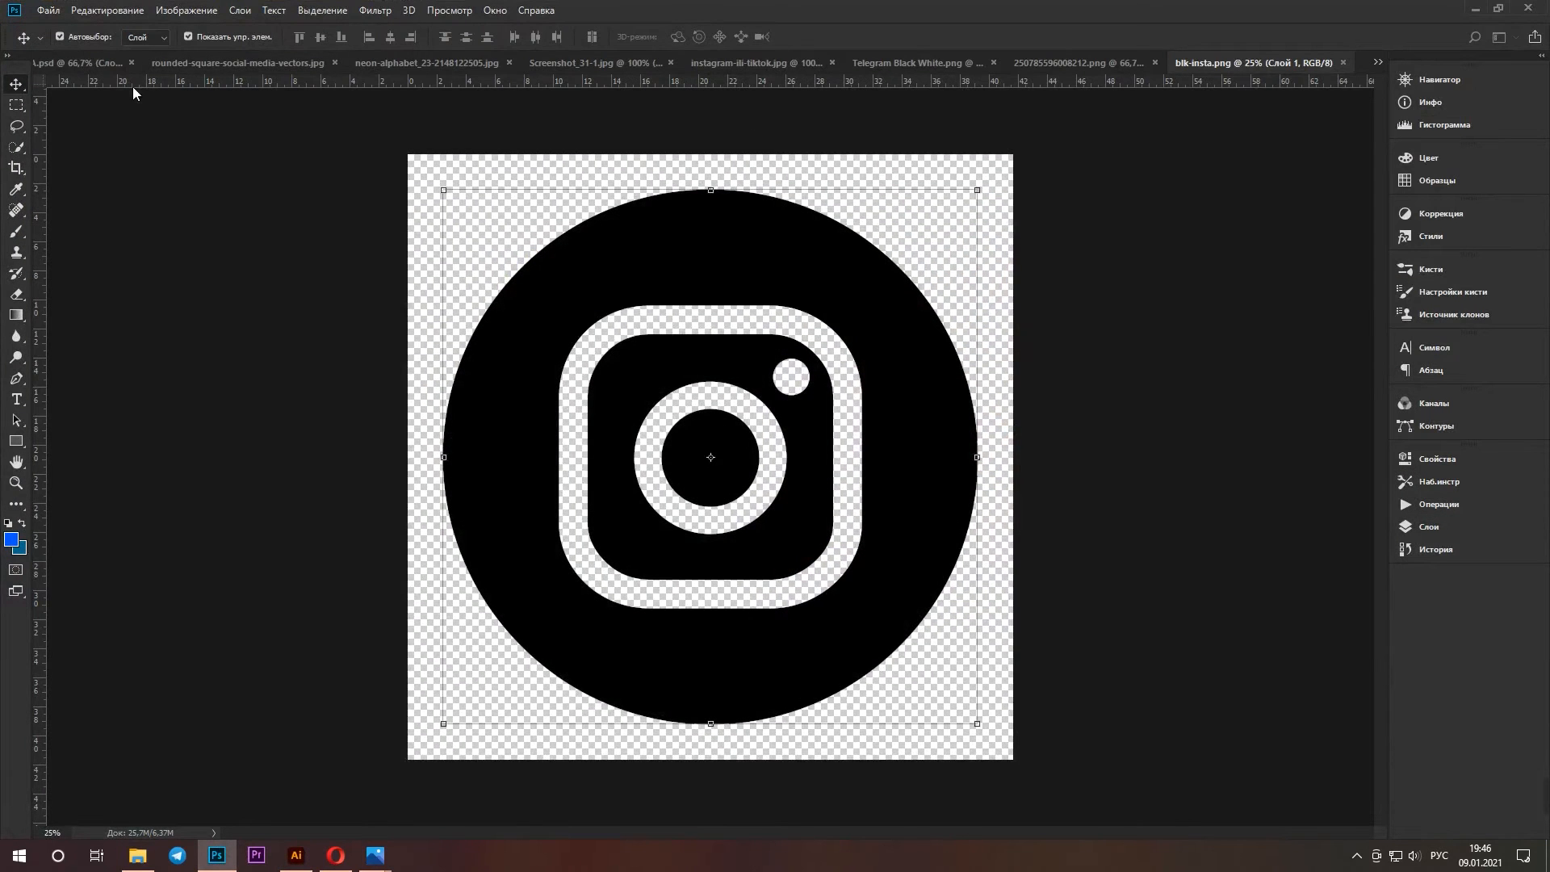
left_click(107, 62)
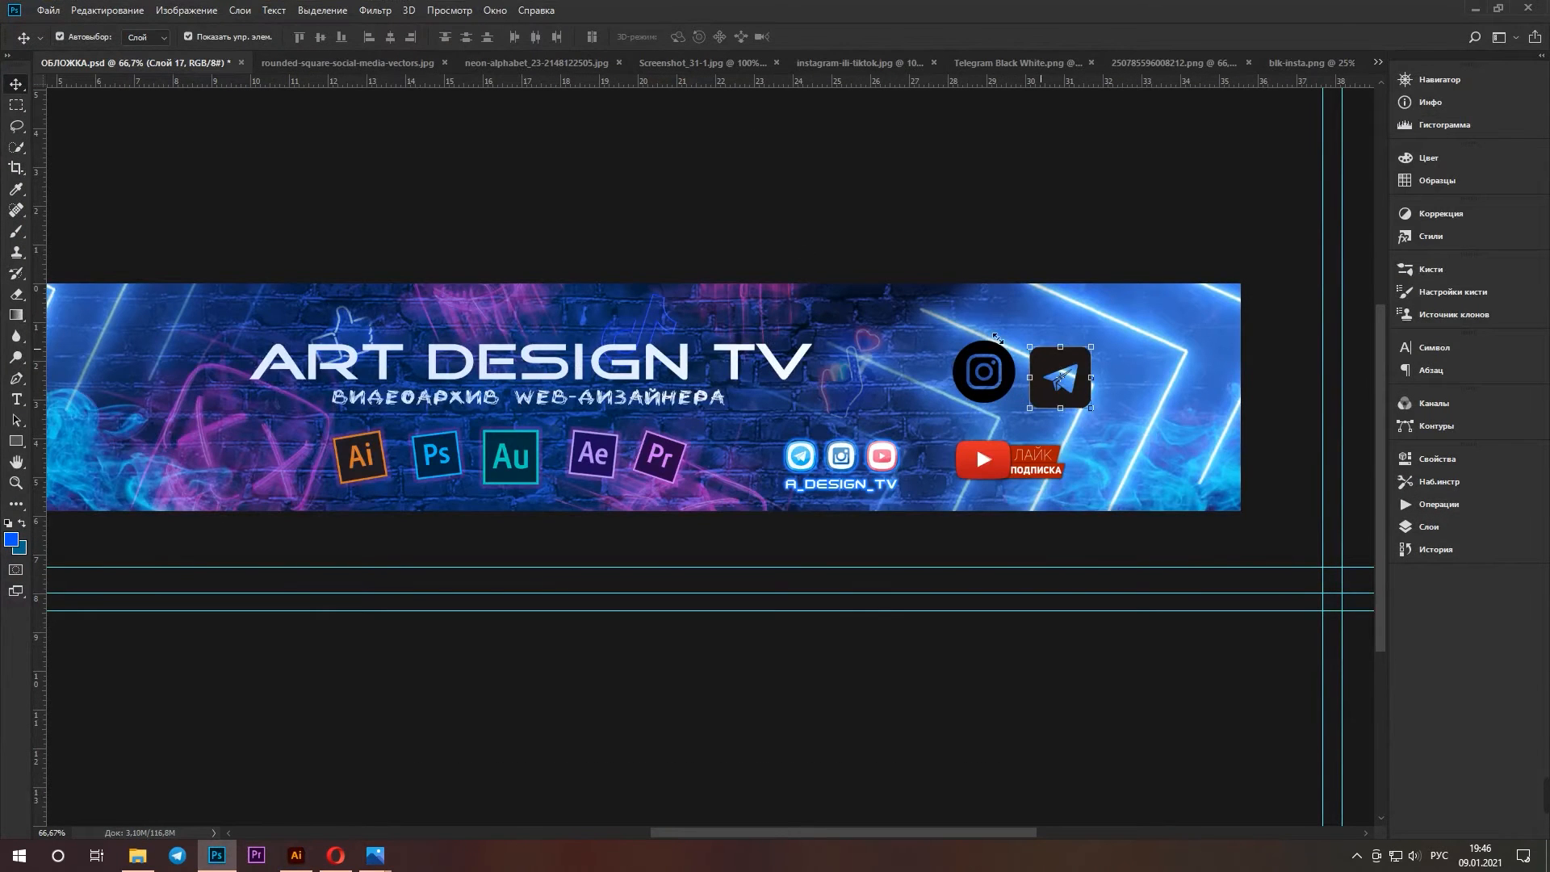
left_click(187, 11)
mouse_move(206, 56)
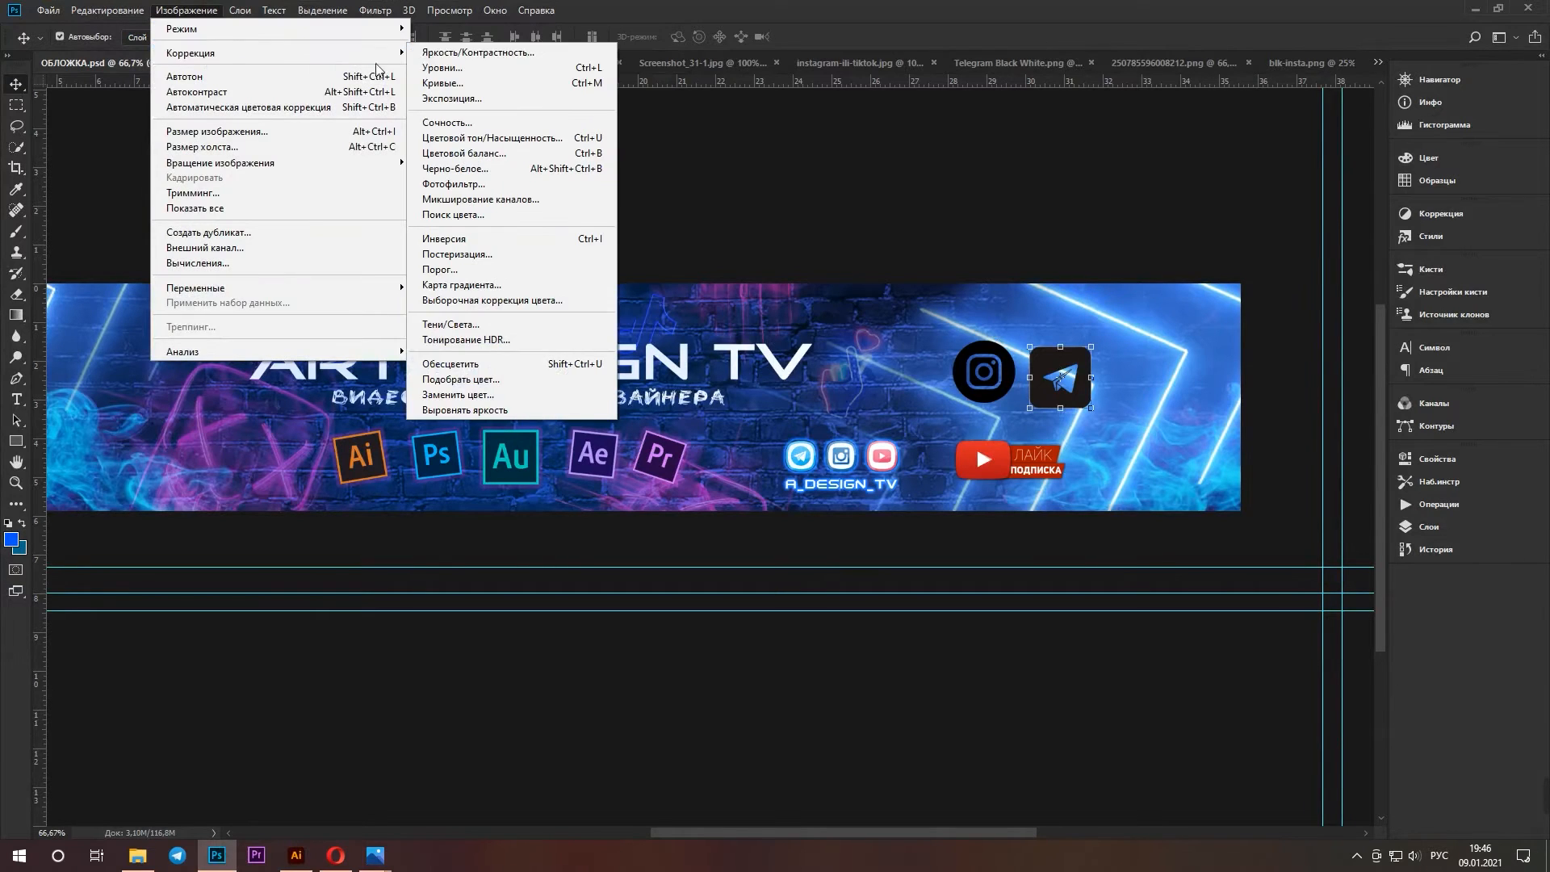
left_click(441, 52)
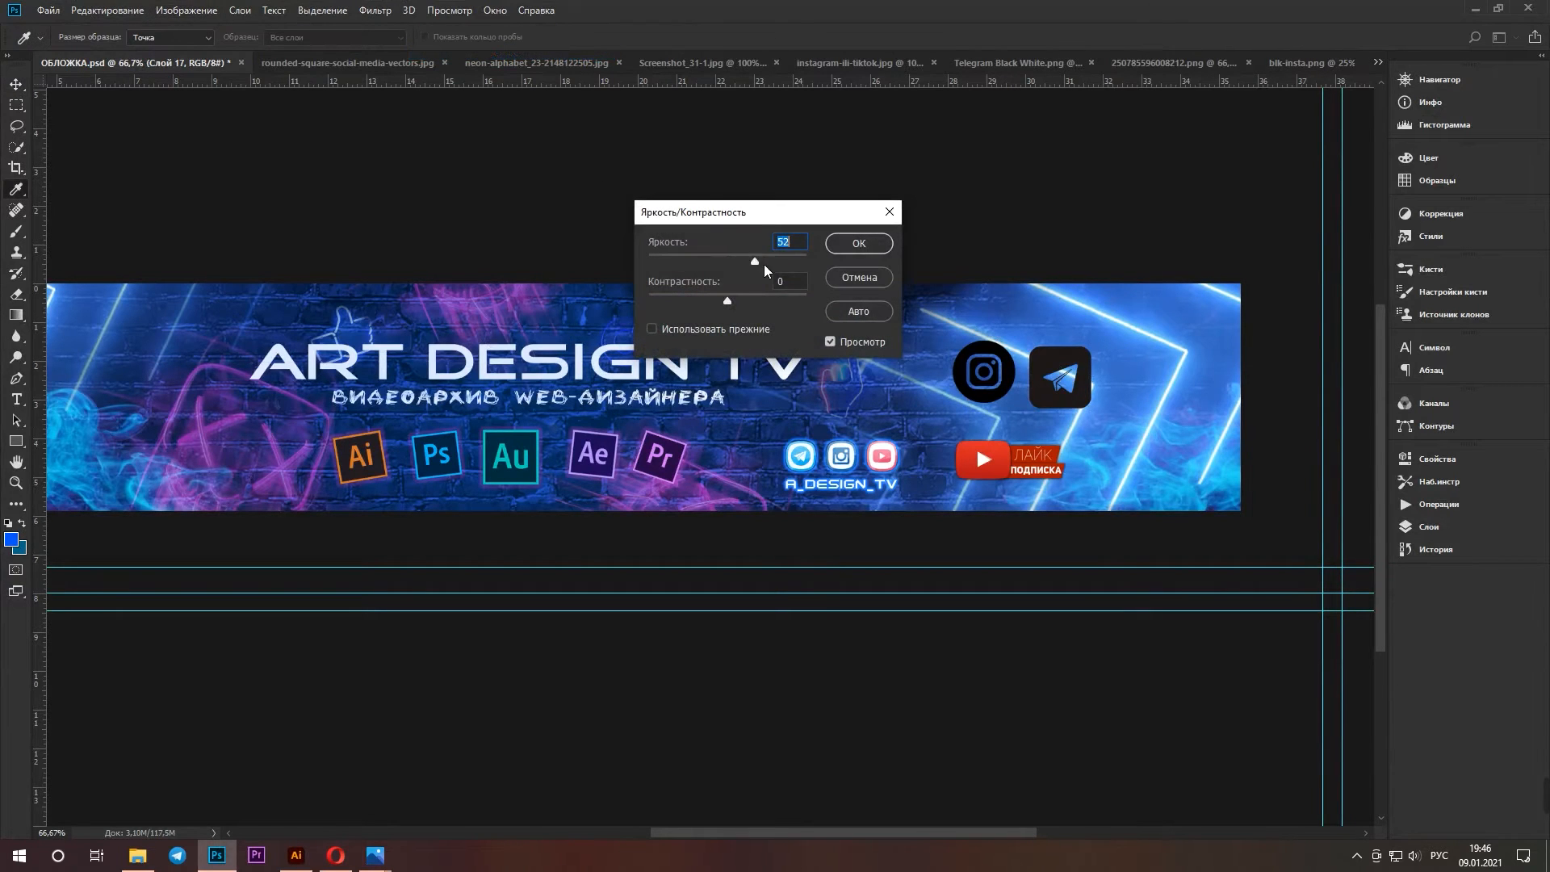
left_click_drag(783, 269, 630, 277)
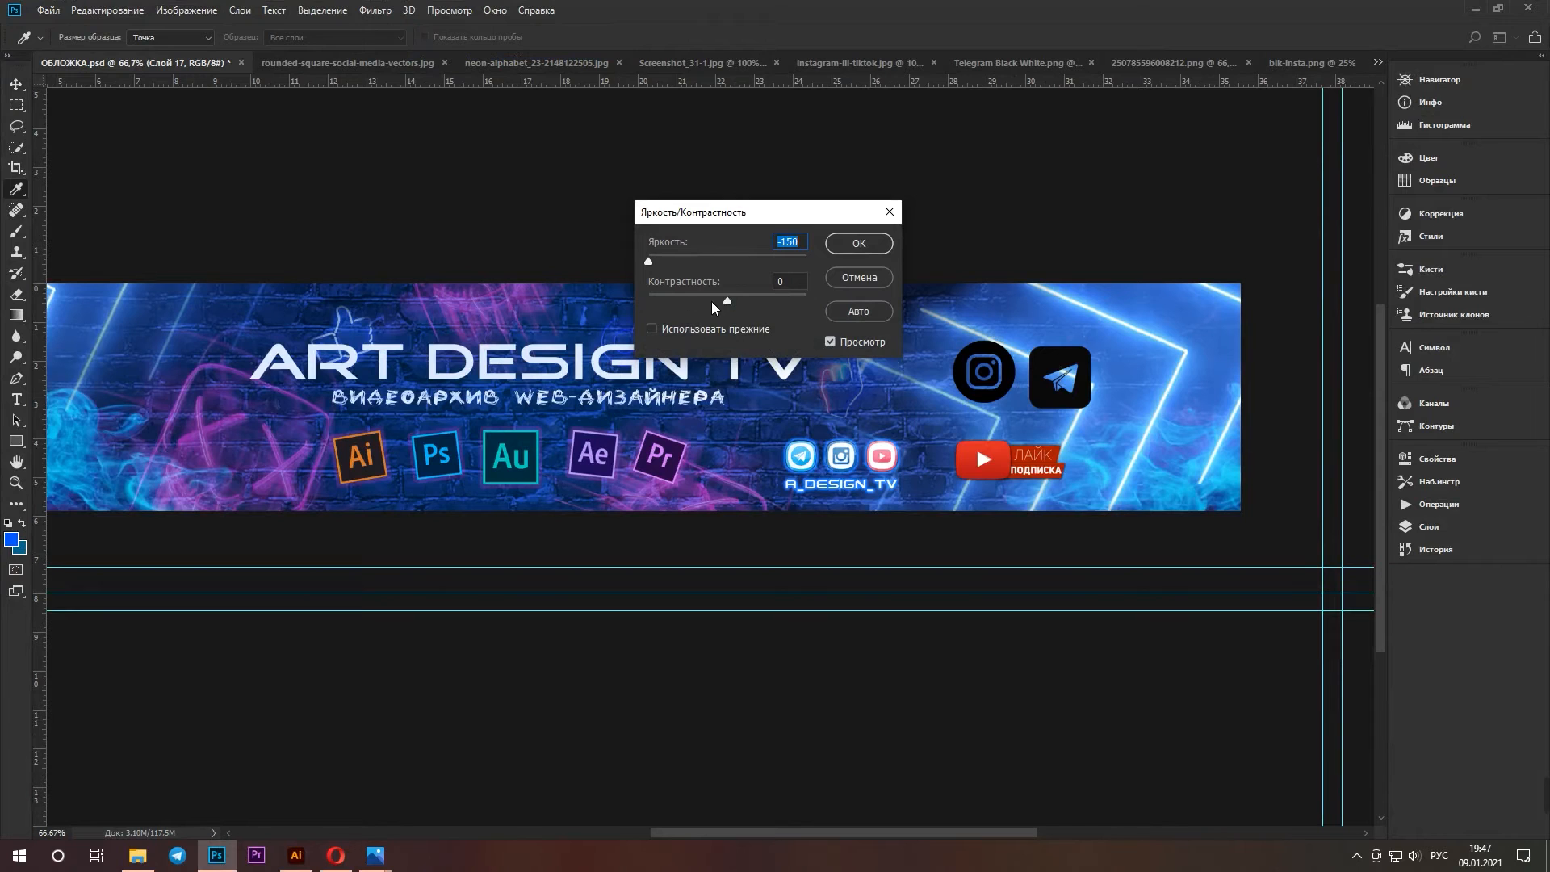
left_click_drag(727, 299, 680, 306)
left_click(861, 246)
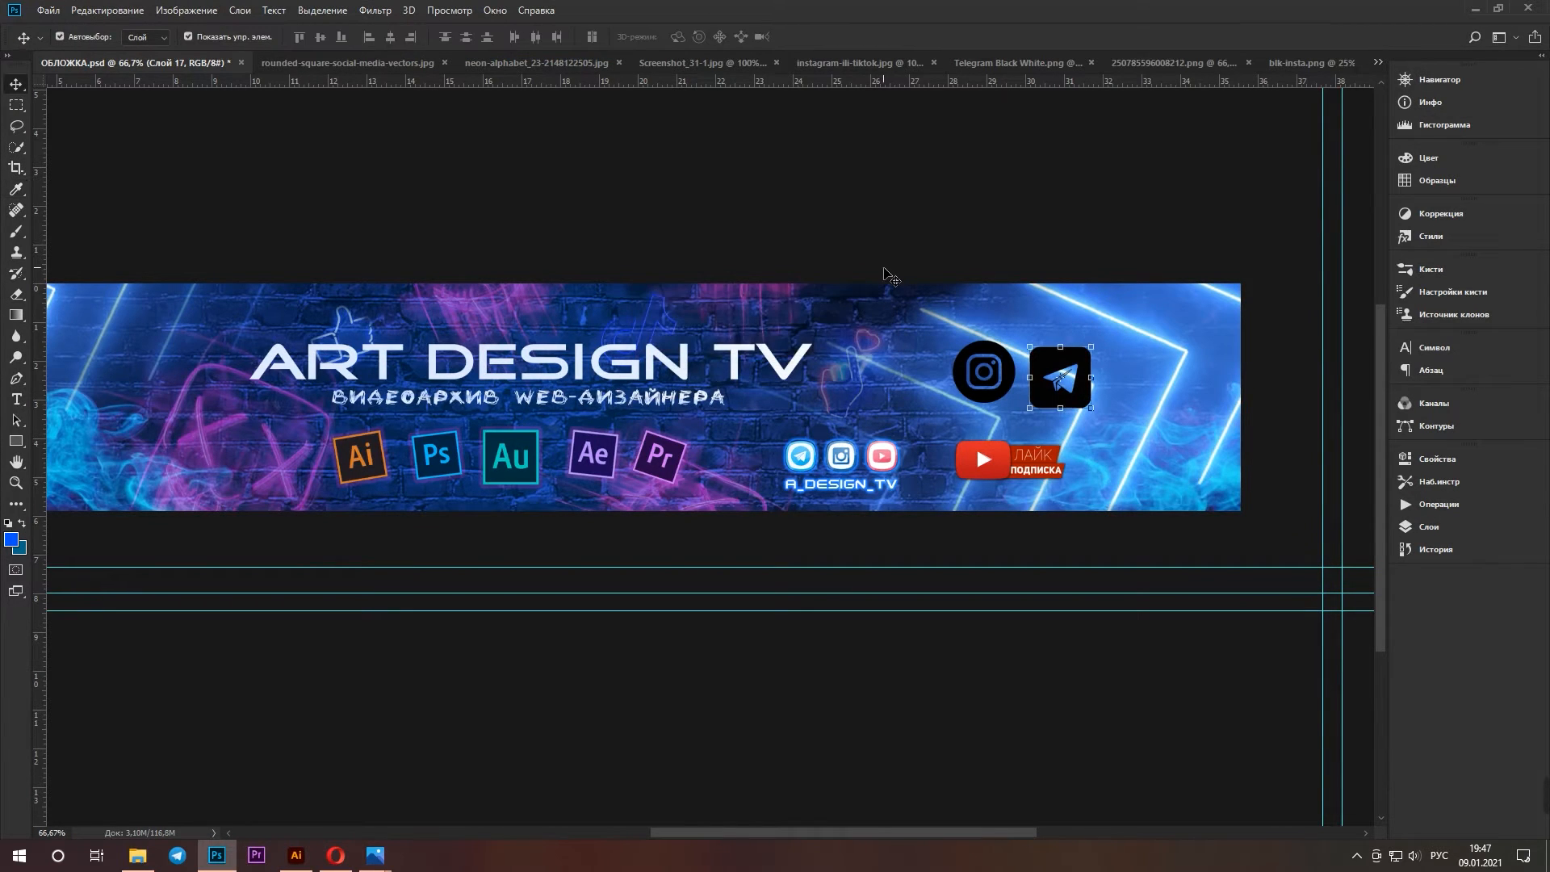
Reduce the round black Instagram icon's brightness and contrast to their minimum values
left_click(172, 11)
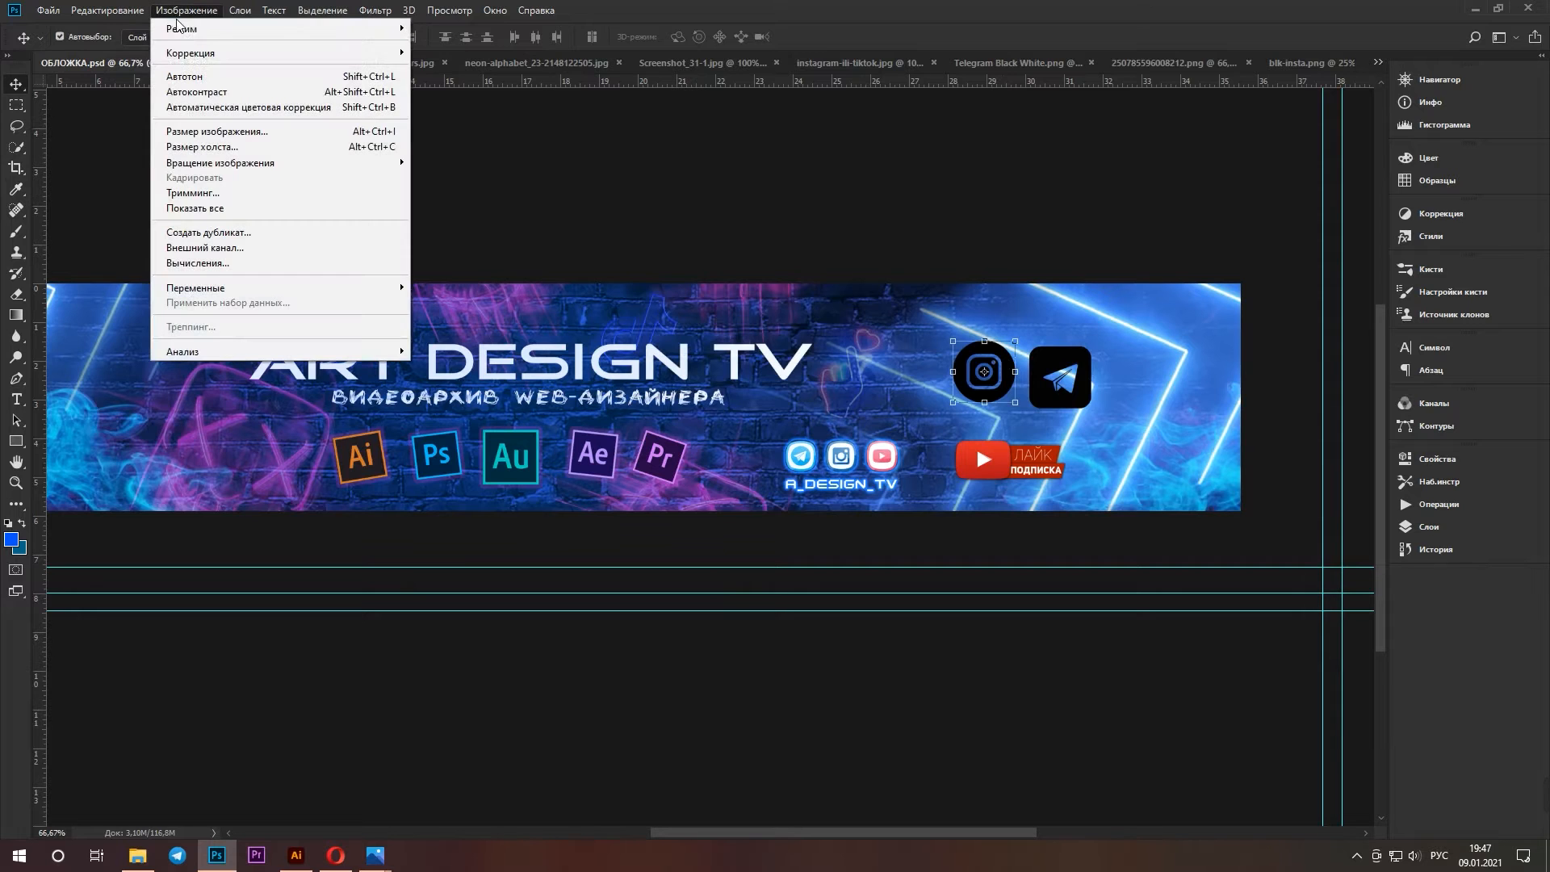
mouse_move(186, 55)
left_click(476, 52)
left_click_drag(729, 261, 637, 264)
left_click_drag(727, 300, 623, 312)
left_click(852, 246)
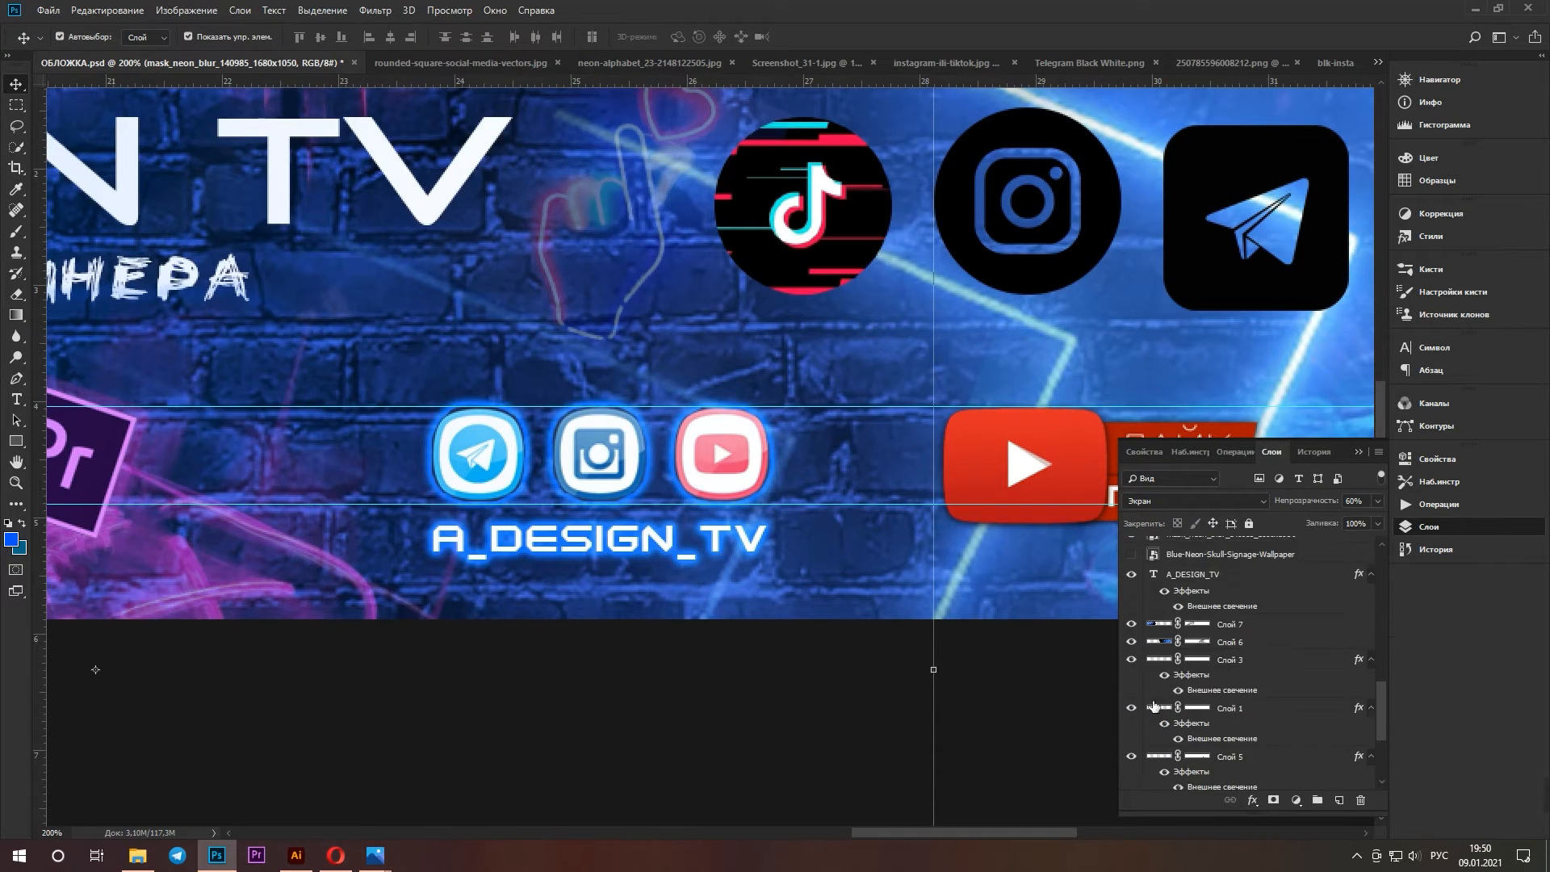
Move the large icons down above A_DESIGN_TV and shrink the round TikTok icon to fit between the two horizontal guides
left_click_drag(804, 156, 462, 477)
left_click_drag(1229, 231, 798, 426)
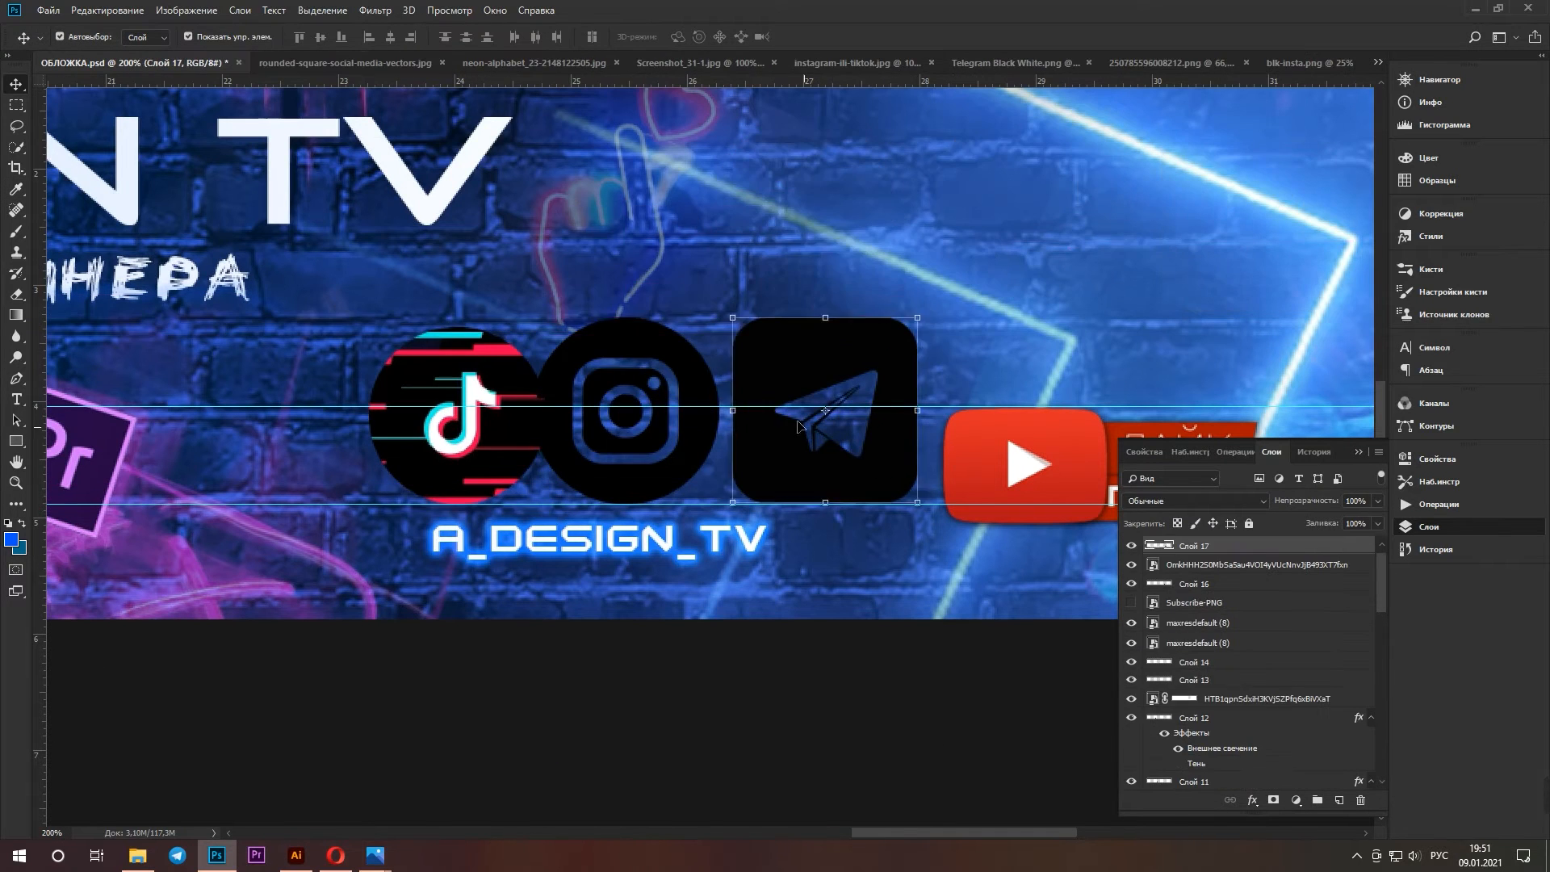
left_click(484, 407)
key("ctrl+t")
left_click_drag(583, 305, 499, 404)
key("Return")
Scale the black Telegram icon to 52.17% and place it between the guides beside the TikTok icon
left_click(795, 437)
key("ctrl+t")
left_click_drag(918, 318, 829, 407)
left_click_drag(781, 455, 551, 455)
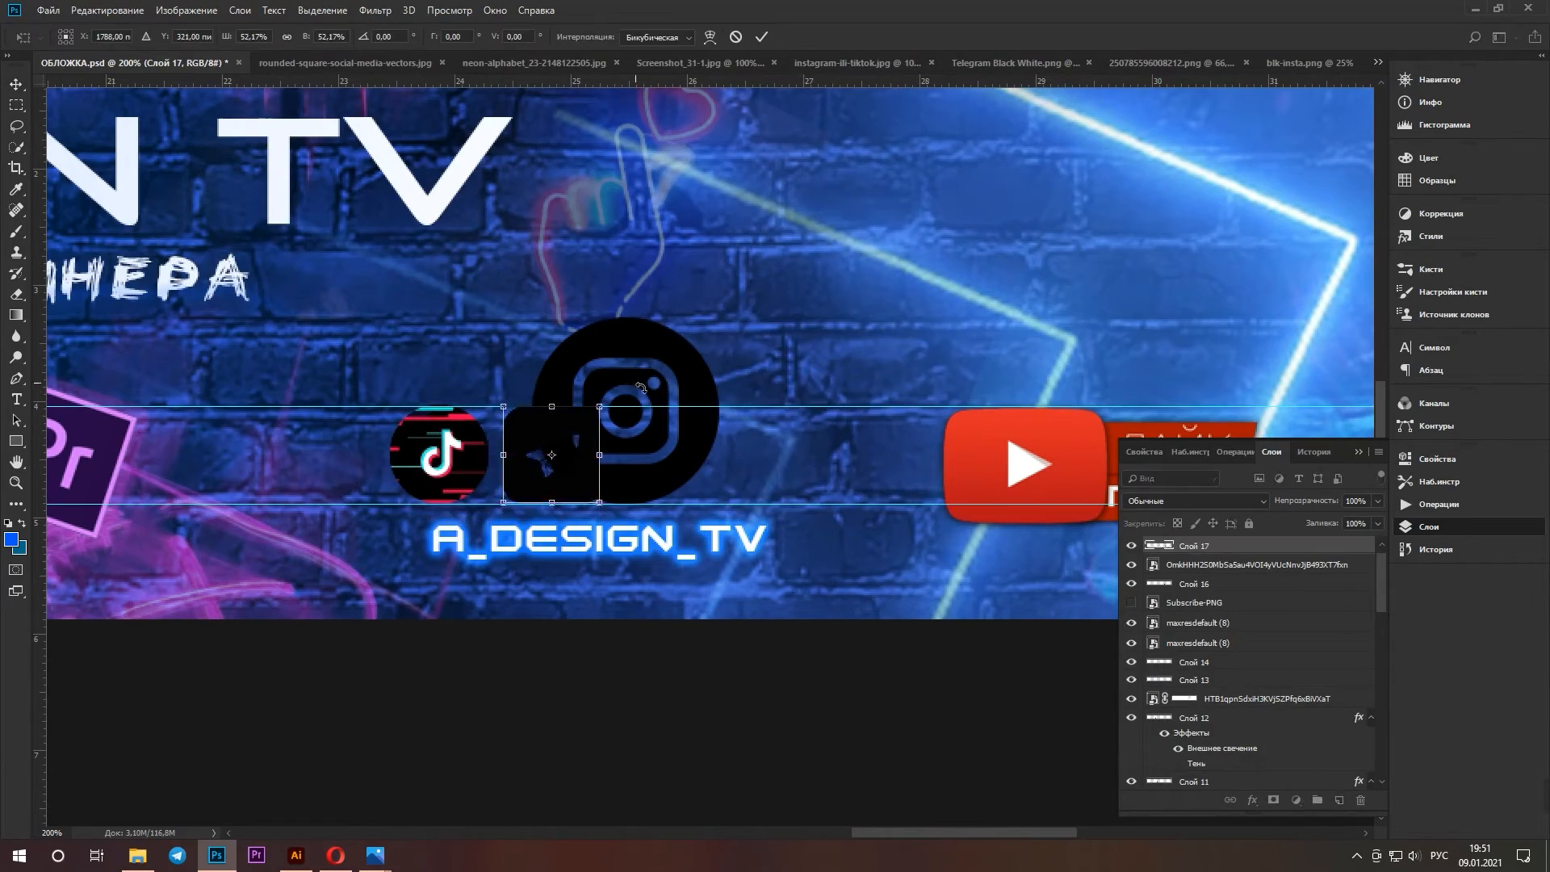
key("Return")
Shrink the Instagram icon to the guide height and line up Telegram, TikTok and Instagram in a row above A_DESIGN_TV
left_click(640, 388)
key("ctrl+t")
left_click_drag(533, 317, 621, 406)
key("ctrl+plus")
key("ctrl+plus")
key("Return")
left_click_drag(948, 833, 931, 833)
left_click_drag(629, 429, 533, 428)
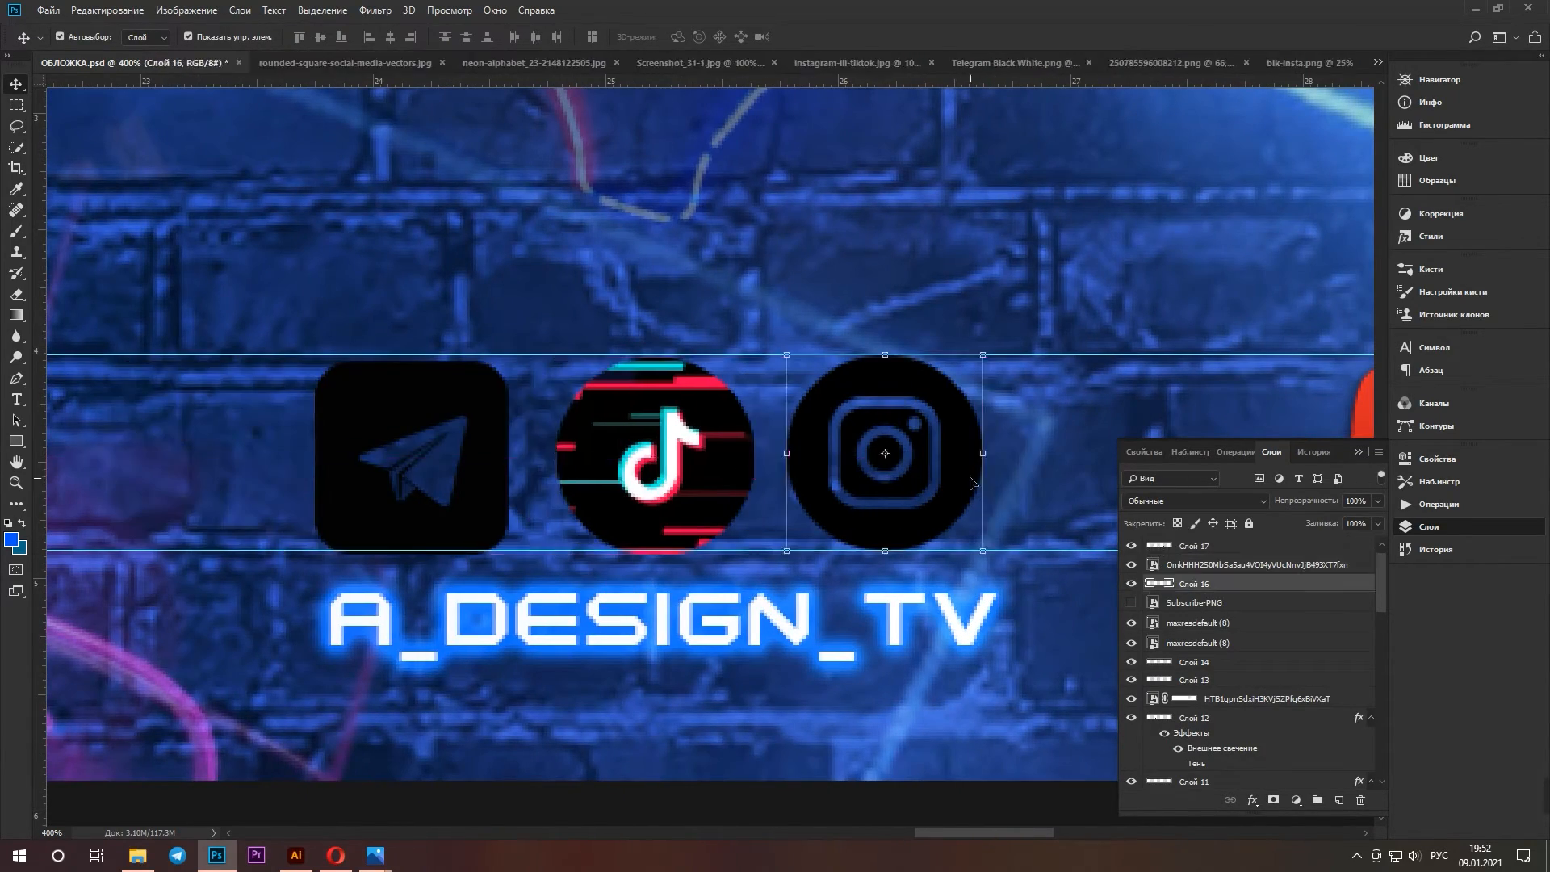
left_click_drag(971, 483, 984, 486)
Move the ЛАЙК ПОДПИСКА button slightly to the right, away from the row of social icons
key("ctrl+minus")
key("ctrl+minus")
left_click(920, 594)
left_click(997, 456)
left_click_drag(881, 833, 958, 833)
left_click_drag(695, 454, 759, 452)
Try an outer glow in blue 0264f5 on the Telegram icon layer (Слой 17)
double_click(1225, 571)
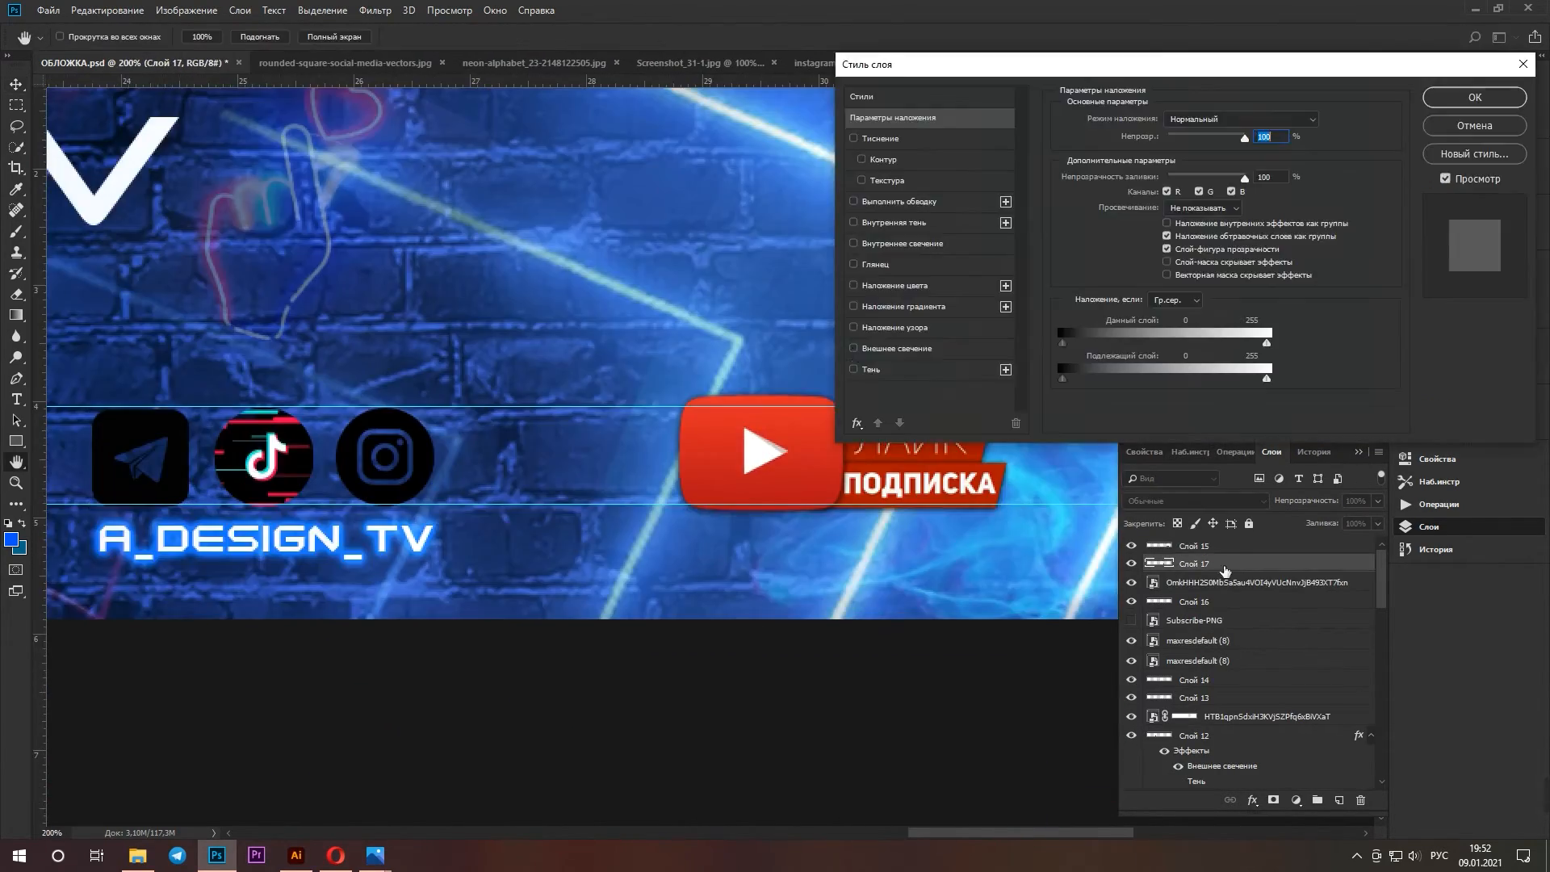
left_click(897, 348)
left_click(1107, 172)
left_click(171, 530)
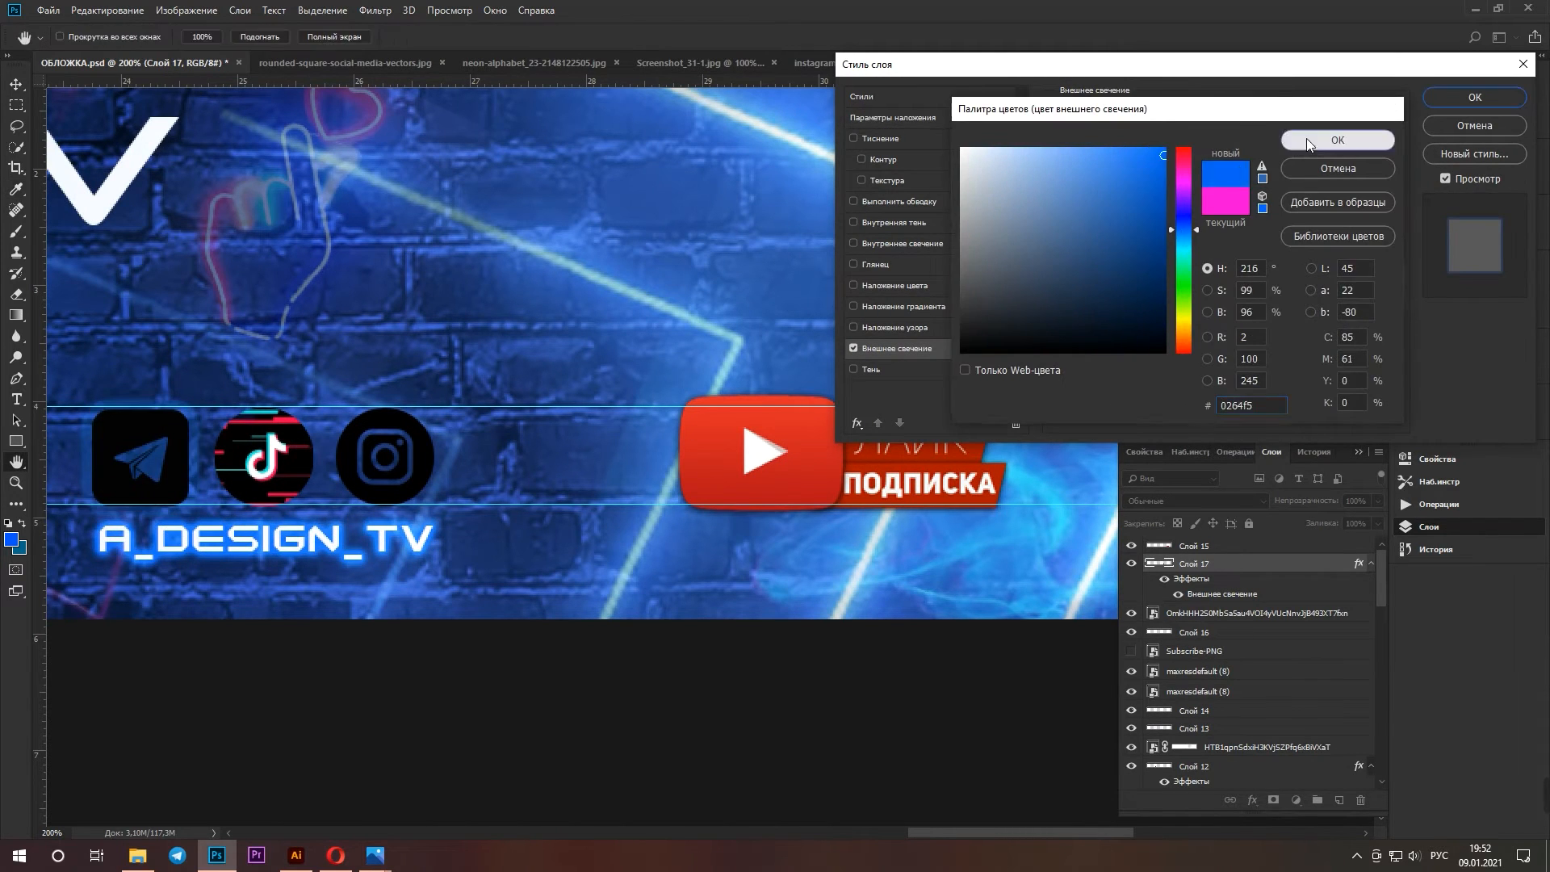
left_click(1308, 141)
left_click(1476, 126)
Look over the whole banner and go through its layer stack to identify individual layers
key("ctrl+minus")
key("ctrl+minus")
key("ctrl+minus")
left_click(523, 408)
left_click_drag(1381, 565, 1381, 587)
left_click(1243, 628)
scroll(1190, 652, "down", 5)
left_click(1192, 729)
scroll(1193, 711, "down", 2)
left_click(1197, 686)
scroll(1195, 646, "up", 8)
left_click(1195, 546)
Select a rectangle enclosing the three social icons and the A_DESIGN_TV text and fill it with the background colour
key("ctrl+plus")
key("ctrl+plus")
key("ctrl+plus")
left_click_drag(714, 832, 863, 834)
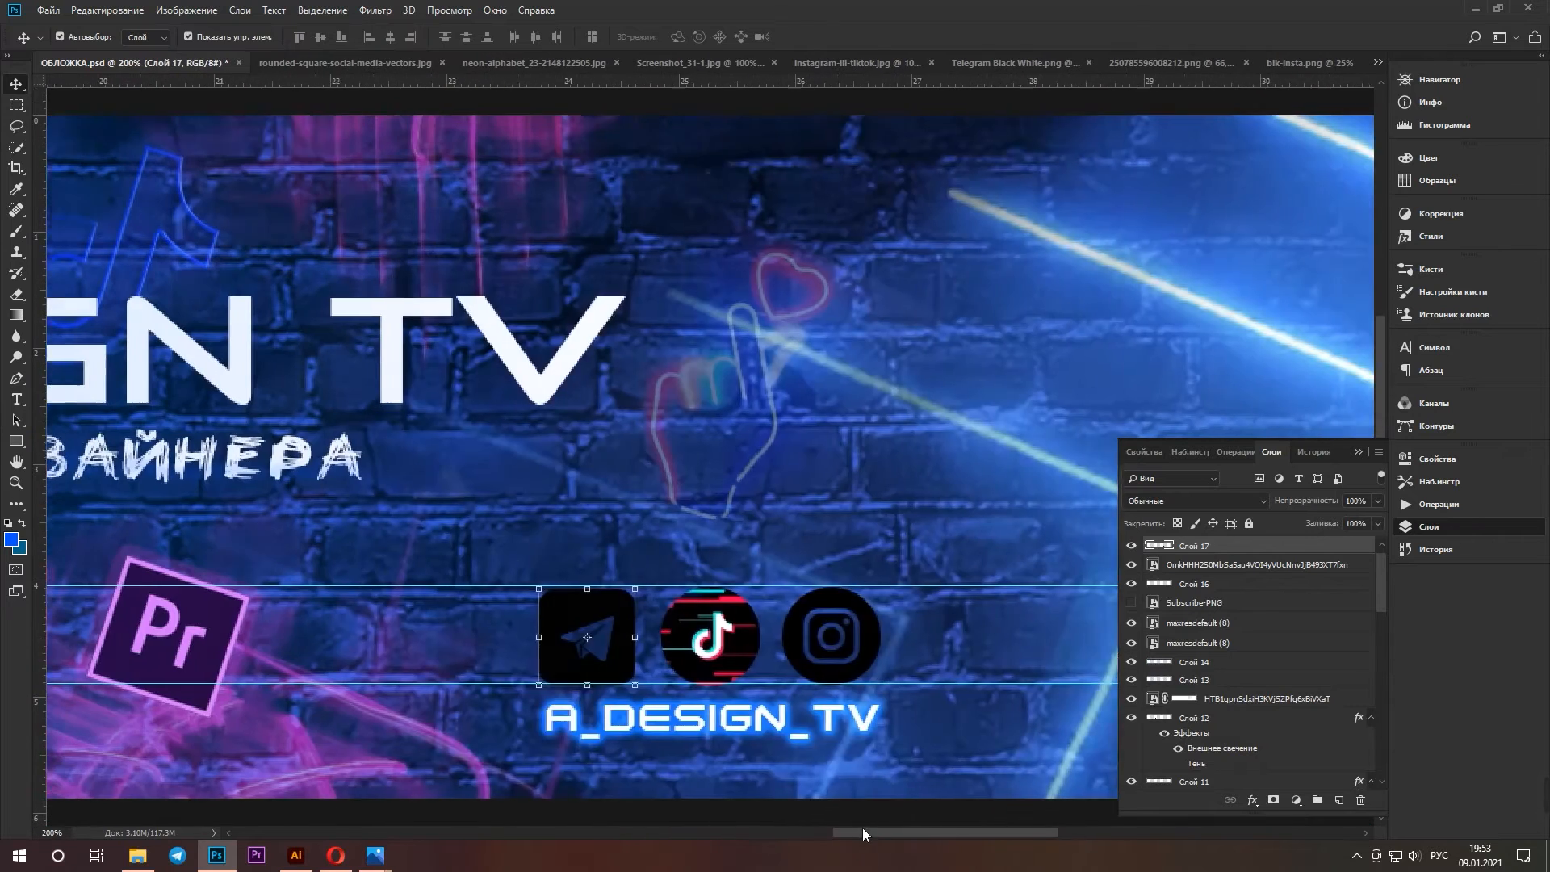
left_click_drag(558, 576, 923, 751)
key("ctrl+BackSpace")
Make white the background colour and refill the rectangular selection around the social icons with it
left_click(12, 540)
left_click(960, 146)
left_click(1338, 140)
left_click(22, 524)
key("ctrl+BackSpace")
left_click_drag(1379, 521, 1331, 527)
Put the white rectangular fill on a new layer and move that layer beneath the social icon layers, under Слой 13
left_click_drag(1211, 546, 1228, 709)
left_click(1339, 801)
key("ctrl+BackSpace")
left_click(1340, 800)
left_click_drag(1219, 547, 1224, 724)
scroll(1224, 727, "down", 2)
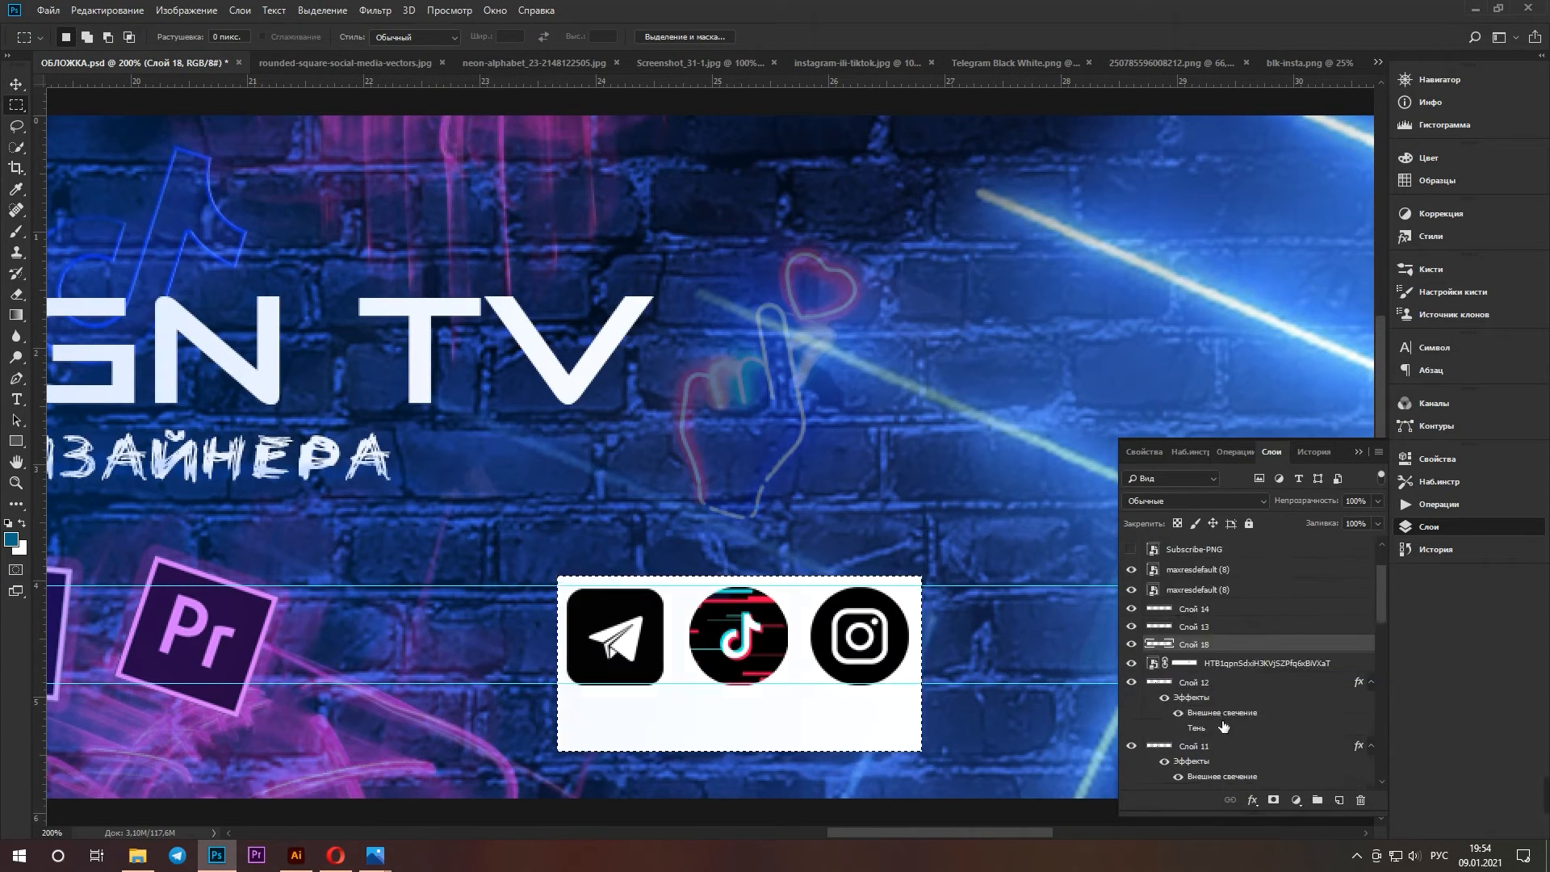
Move the white rectangle layer Слой 18 beneath the Art Design TV text layer and lower its opacity to about 29%
left_click_drag(1220, 644, 1224, 727)
key("ctrl+minus")
scroll(1229, 633, "down", 4)
left_click_drag(1219, 555, 1211, 715)
left_click(1208, 742)
left_click(1192, 673)
left_click(1133, 674)
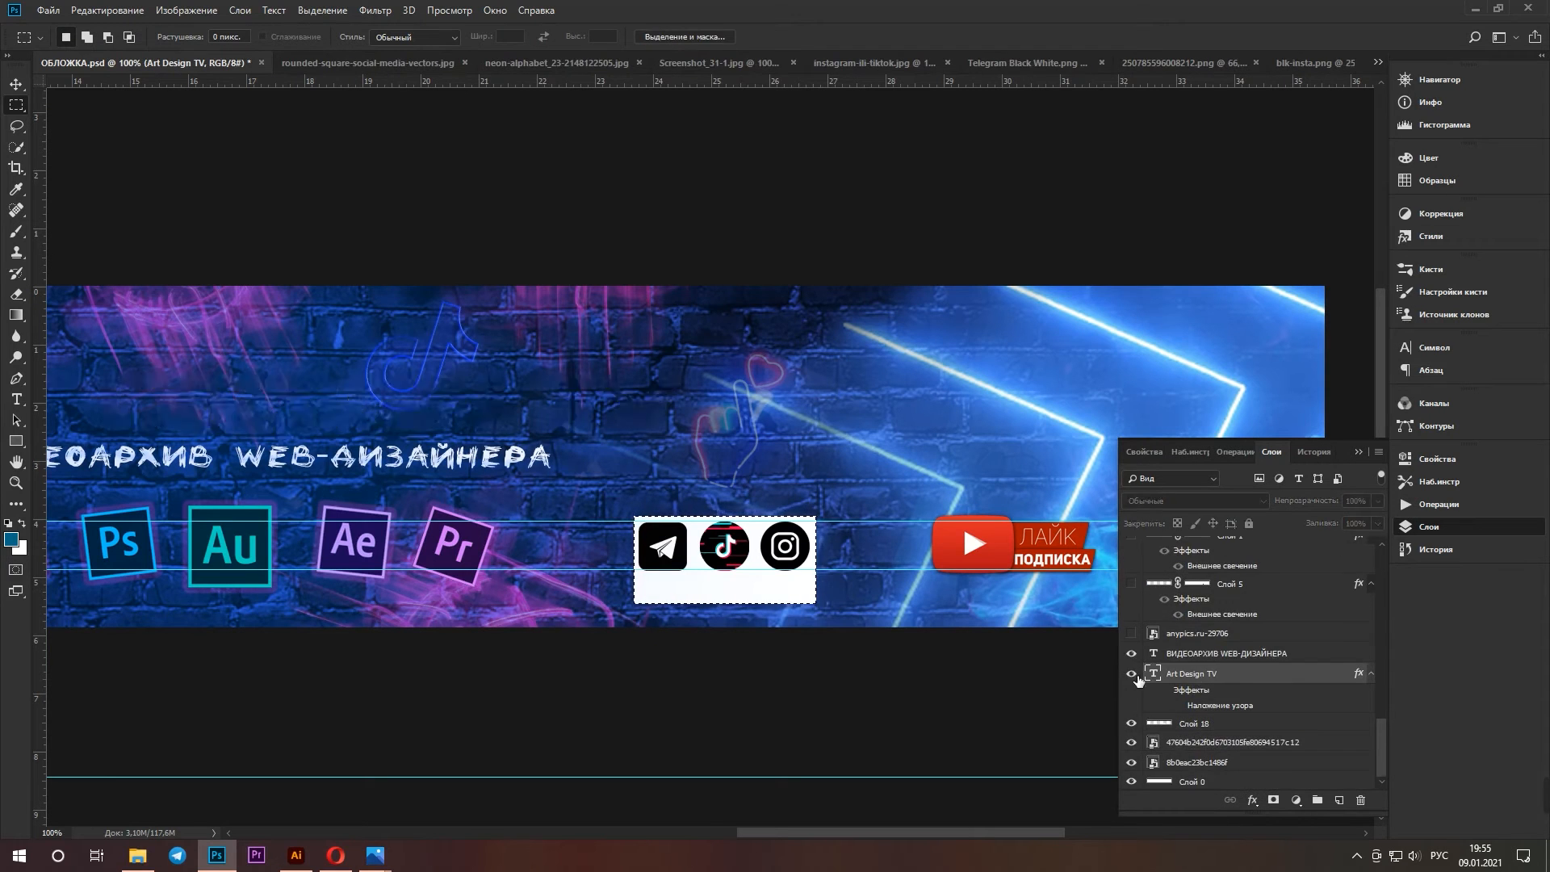
left_click(1133, 675)
left_click(1216, 724)
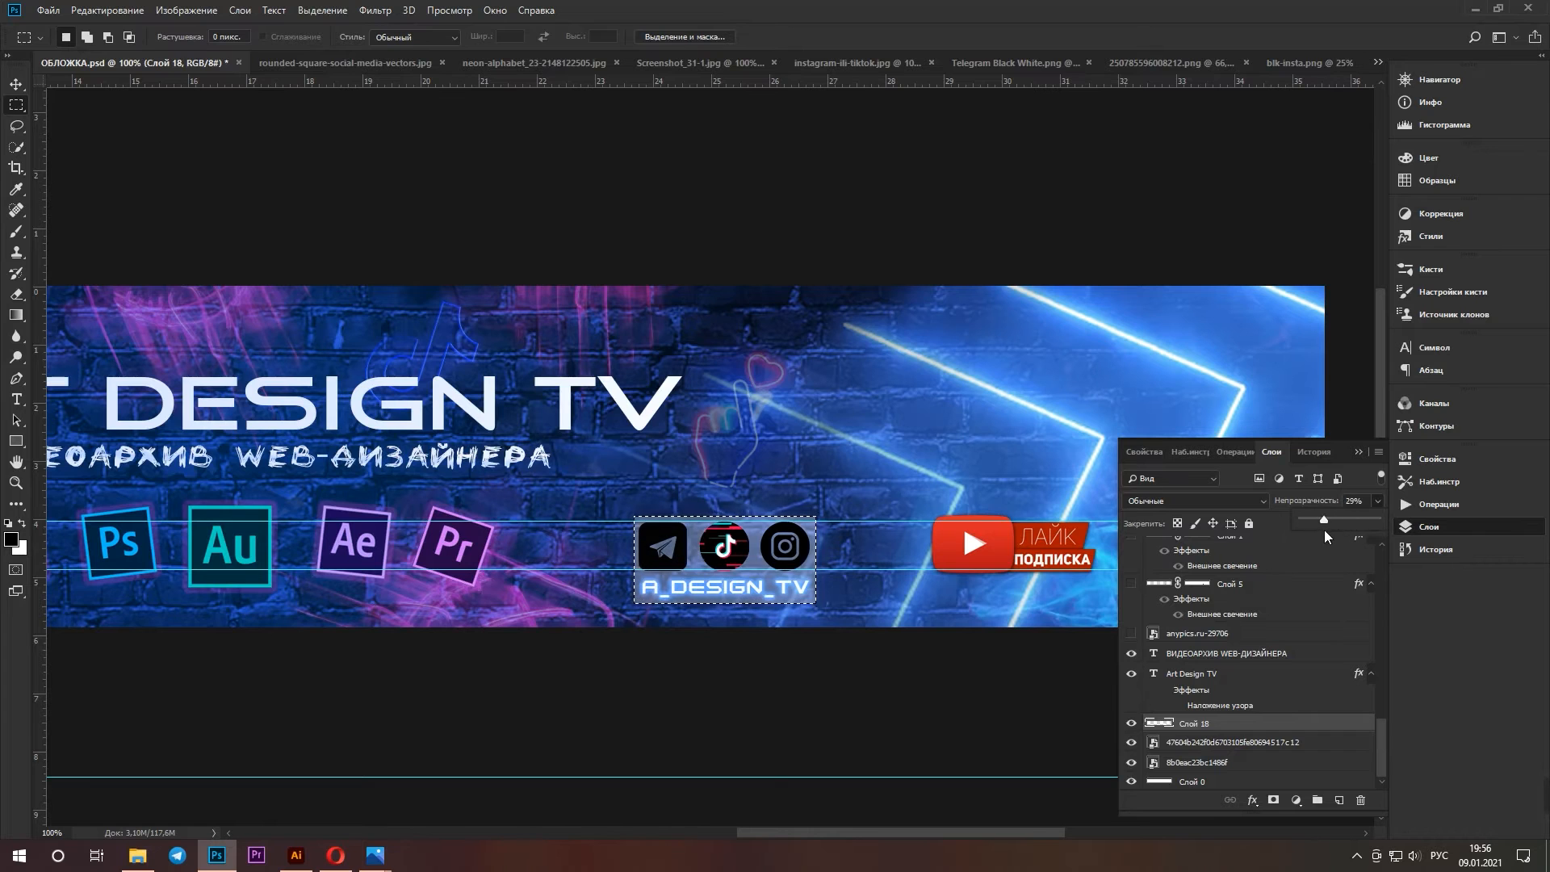
Clear the rectangular selection and recolour the A_DESIGN_TV text under the social icons to a dark colour
key("ctrl+d")
key("v")
left_click(725, 588)
scroll(1271, 727, "down", 5)
left_click(1192, 673)
scroll(1197, 658, "up", 4)
double_click(1153, 650)
left_click(624, 38)
left_click(971, 347)
left_click(1330, 146)
Apply an Outer Glow (Внешнее свечение) effect to the social icon layer Слой 17
left_click(16, 84)
scroll(1260, 726, "down", 8)
left_click(1258, 743)
scroll(1236, 646, "up", 15)
double_click(1218, 567)
left_click(854, 348)
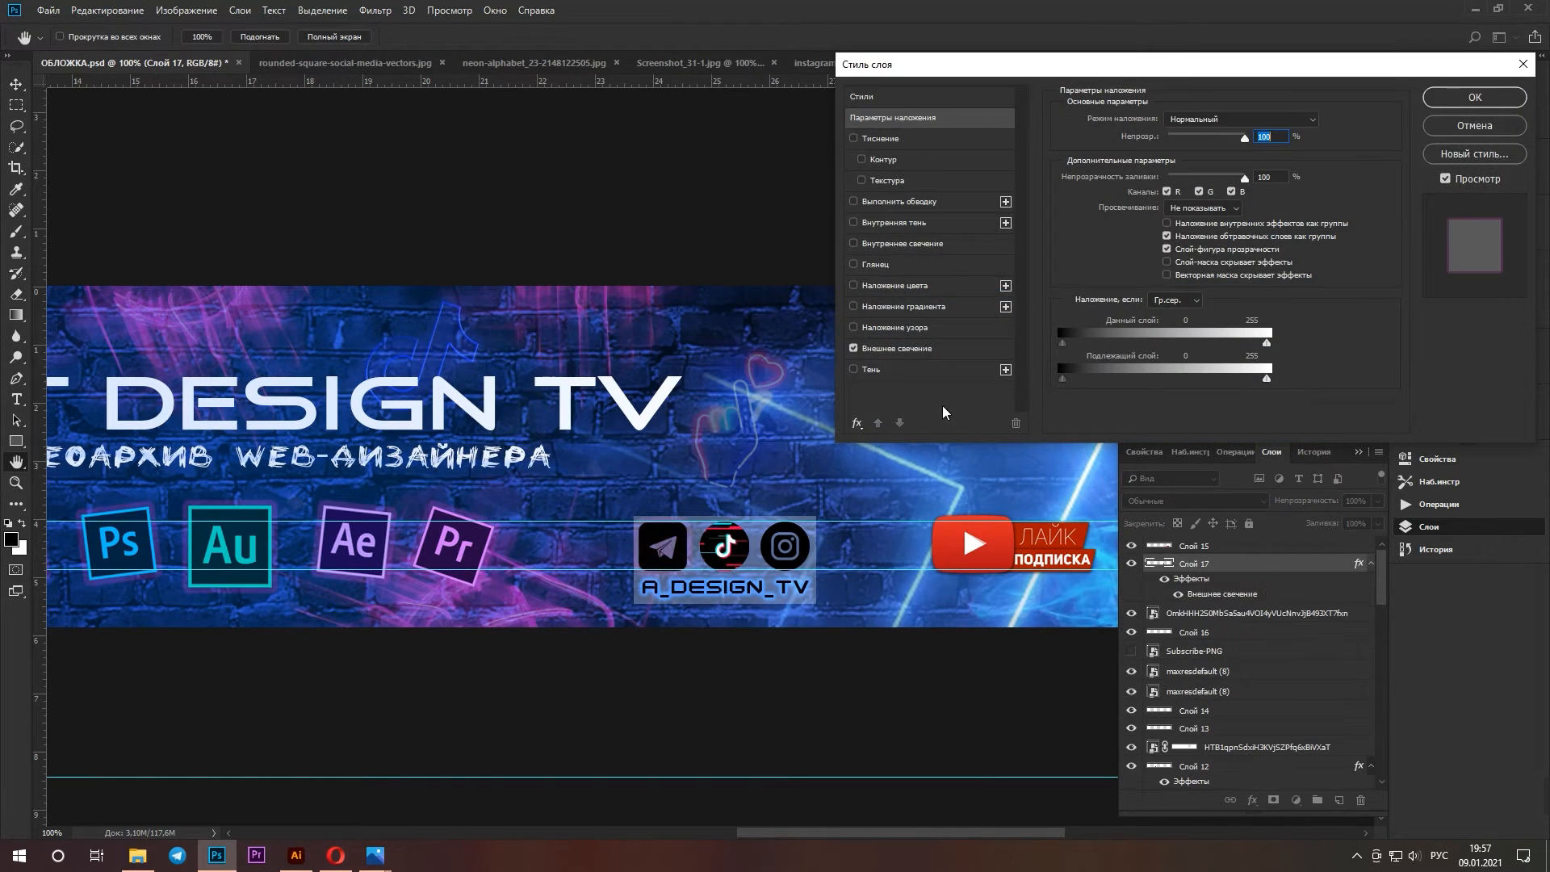
scroll(1316, 663, "down", 12)
double_click(1258, 710)
scroll(1259, 646, "up", 15)
double_click(1258, 564)
left_click(854, 348)
left_click(1475, 97)
Apply the same Outer Glow effect to Слой 15, Слой 16 and the remaining social icon layer
double_click(1259, 546)
left_click(853, 348)
left_click(1474, 97)
double_click(1258, 648)
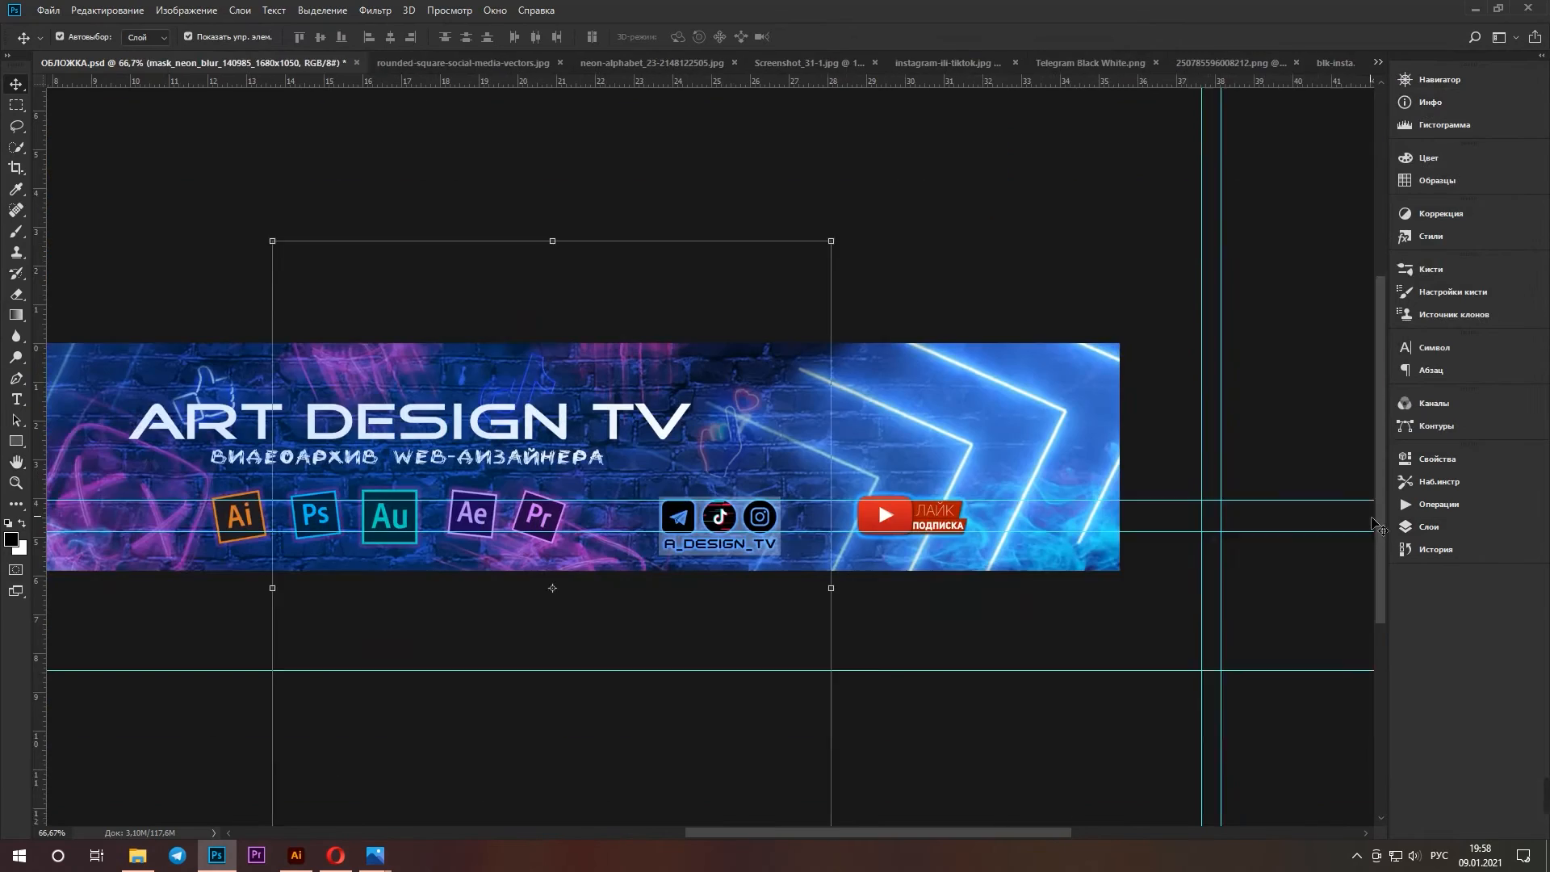
left_click(1429, 527)
left_click_drag(1385, 717, 1384, 747)
double_click(1235, 723)
left_click(854, 348)
left_click(1486, 96)
double_click(1229, 699)
left_click(854, 348)
left_click(1480, 98)
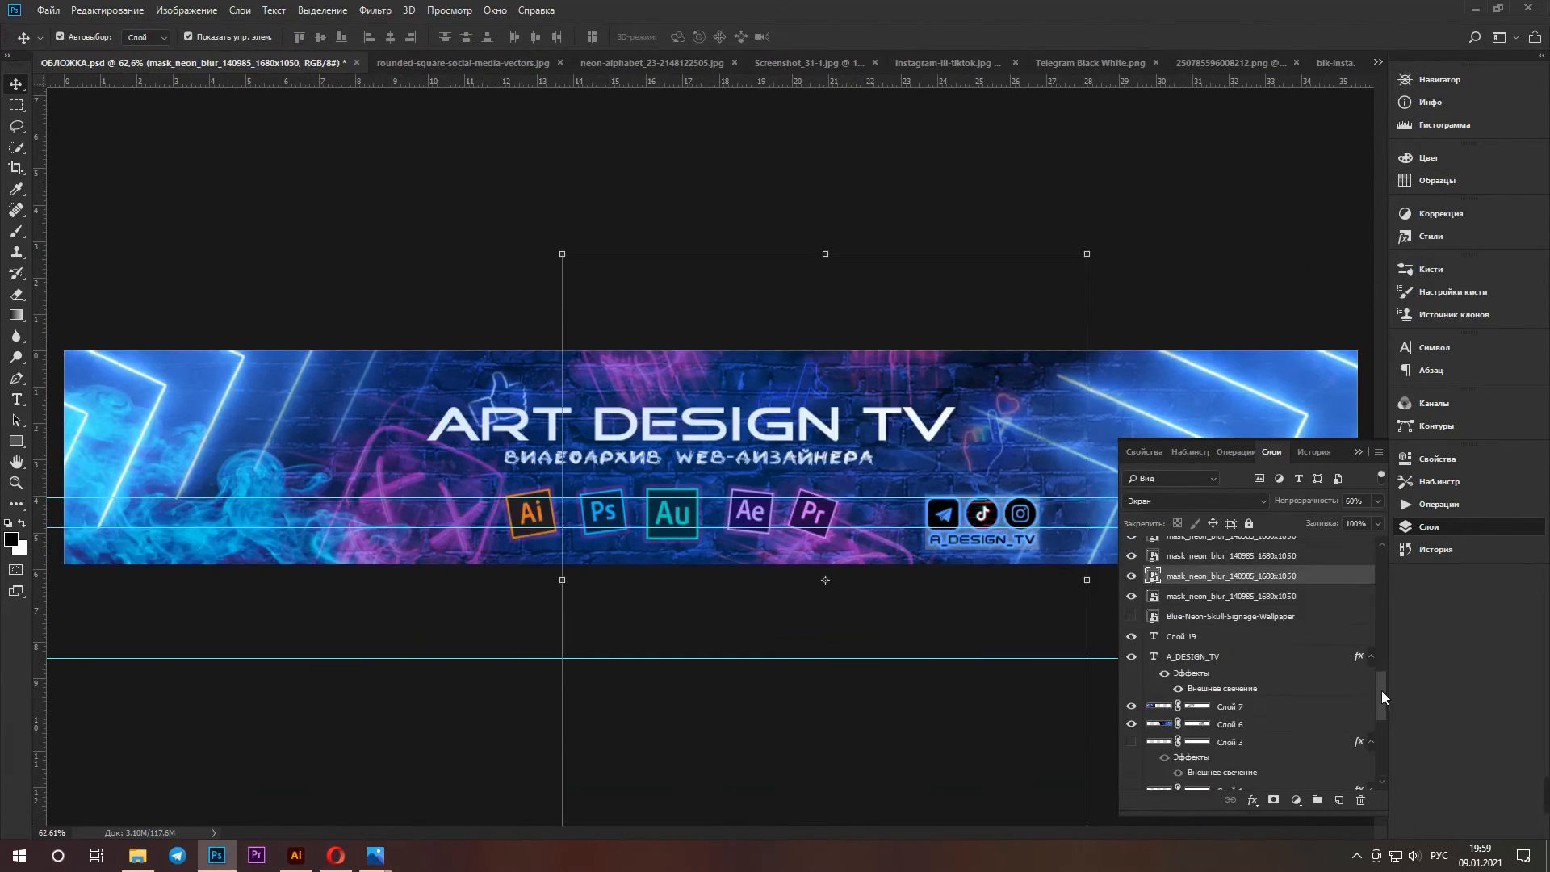
Select the three social icon layers, including Слой 17 and Слой 16, and shift them to the right on the banner
left_click_drag(1382, 698, 1383, 565)
left_click(1195, 595)
left_click(1203, 644, "ctrl")
left_click(1195, 693, "ctrl")
key("ctrl+t")
scroll(1002, 616, "up", 4)
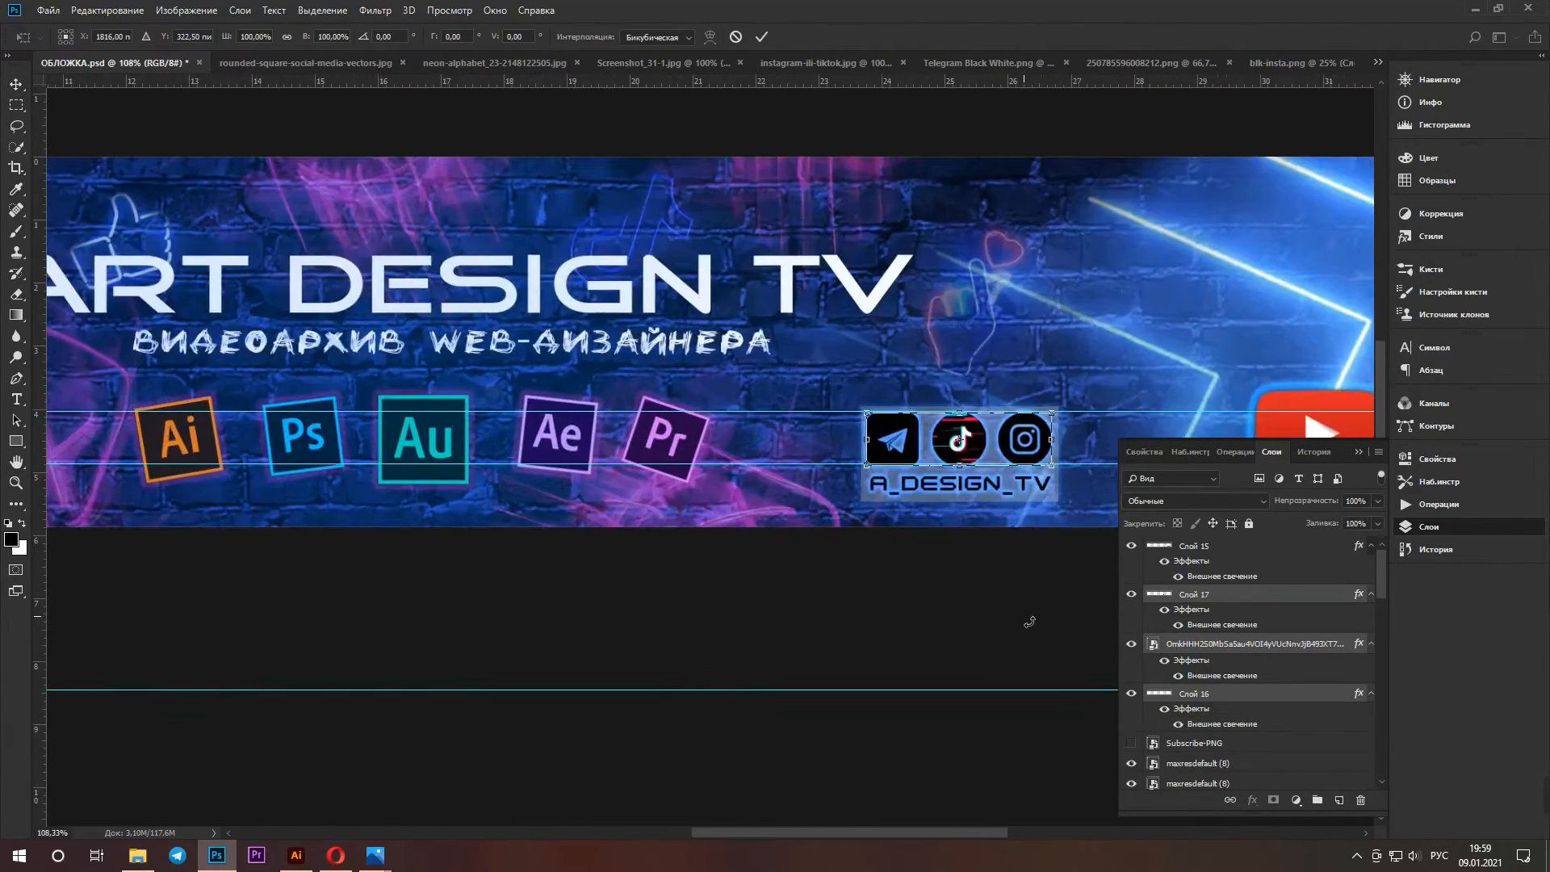
key("Escape")
key("ctrl+minus")
key("ctrl+minus")
left_click_drag(910, 458, 972, 459)
Select the A_DESIGN_TV text and its backing rectangle layers and nudge them right in large increments to match the icons
left_click_drag(1382, 585, 1382, 700)
left_click(1203, 575)
left_click(1211, 761)
left_click(1197, 694)
key("shift+Right")
key("shift+Right")
key("shift+Right")
key("shift+Right")
key("shift+Right")
key("shift+Right")
key("shift+Right")
key("shift+Right")
key("shift+Right")
key("shift+Right")
key("shift+Right")
left_click(1211, 547)
left_click(1167, 627)
scroll(905, 455, "up", 3)
scroll(904, 455, "down", 4)
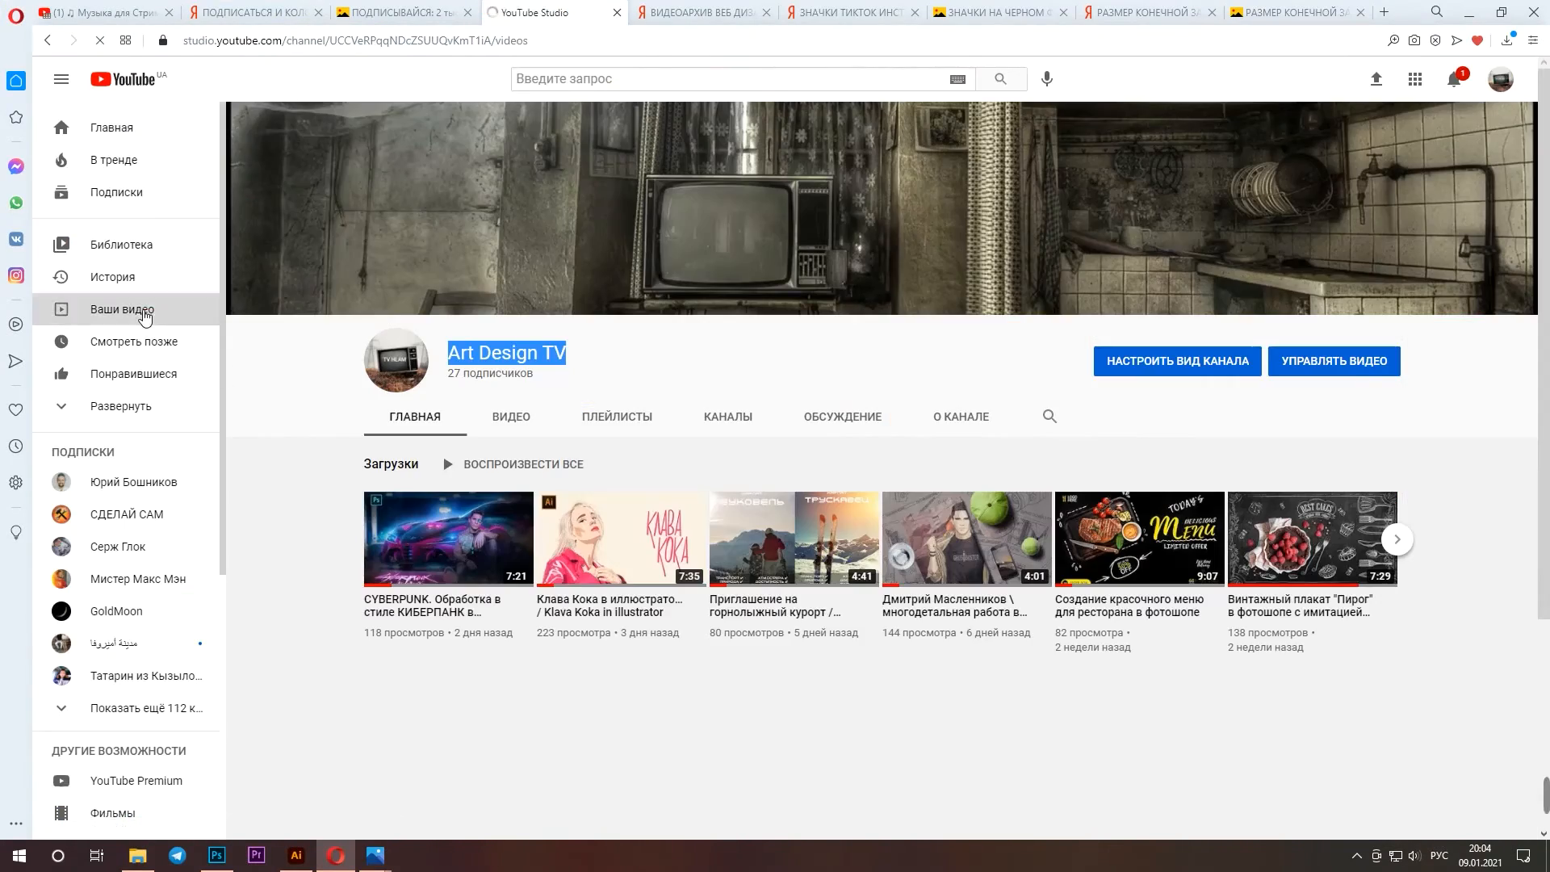
In the browser, open the channel's videos in YouTube Studio and bring up the end screen settings of the Клава Кока video
left_click(86, 304)
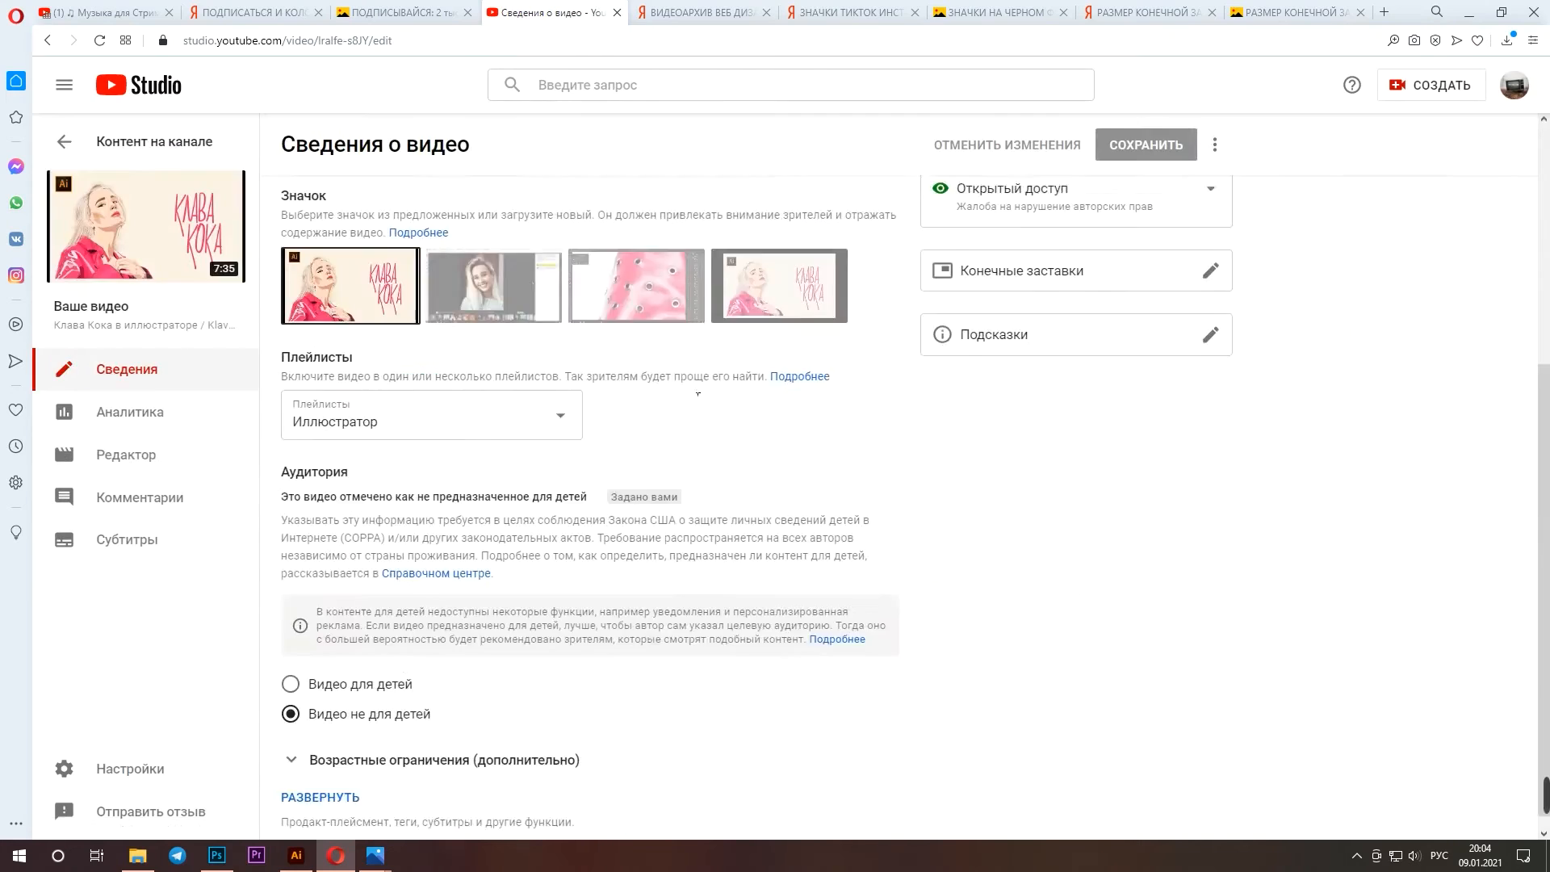
left_click(1076, 271)
left_click(1208, 464)
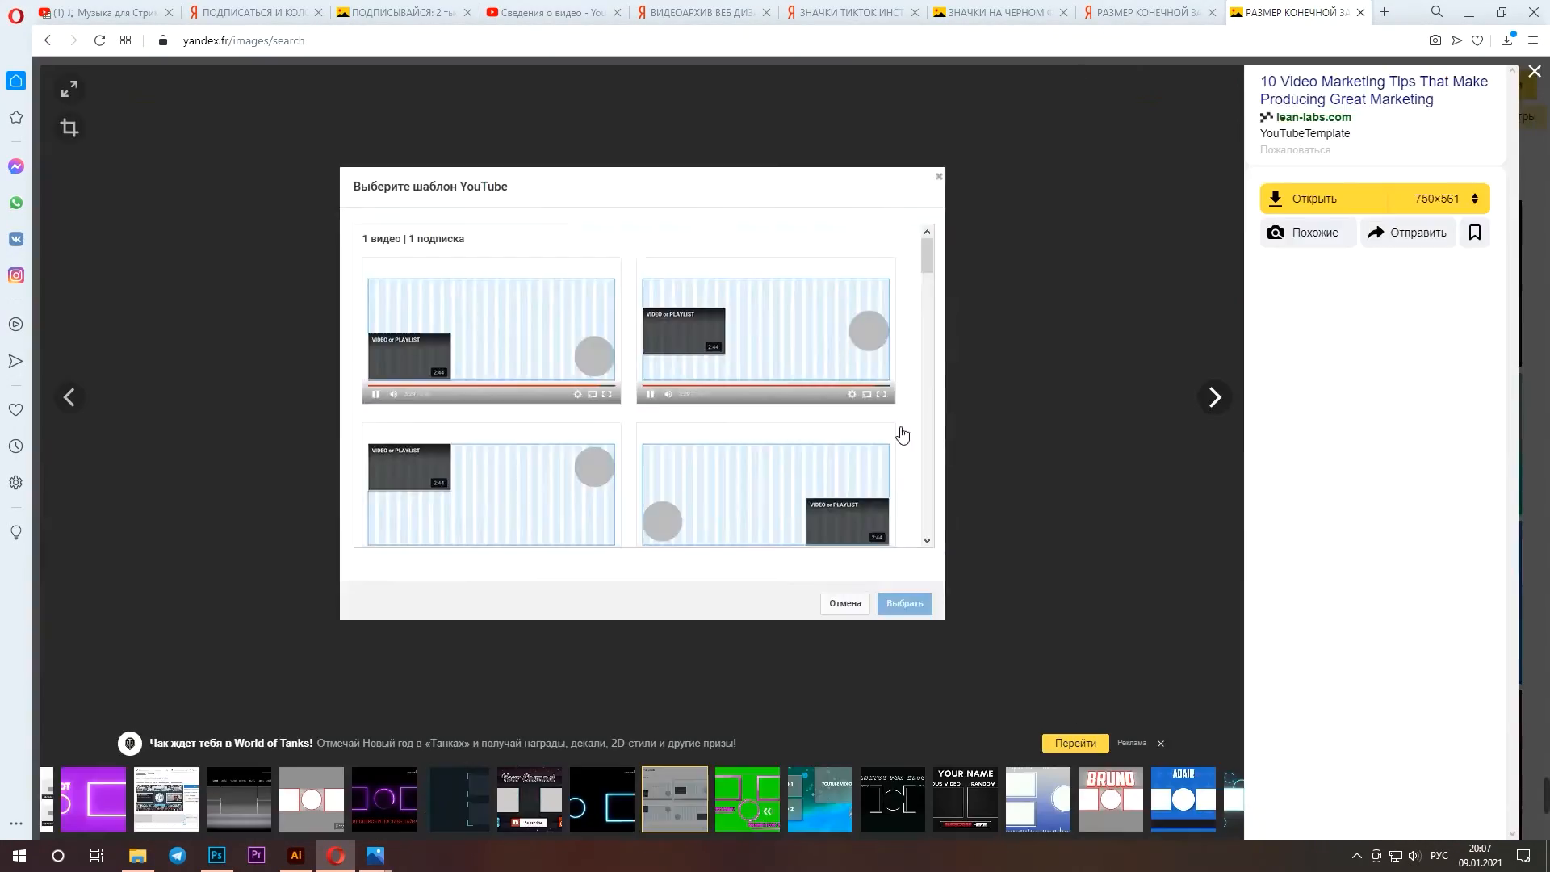
Look through the Yandex image results for YouTube end screen size and layout templates
left_click(1217, 397)
left_click(1217, 398)
left_click(1217, 397)
left_click(1217, 397)
left_click(1215, 395)
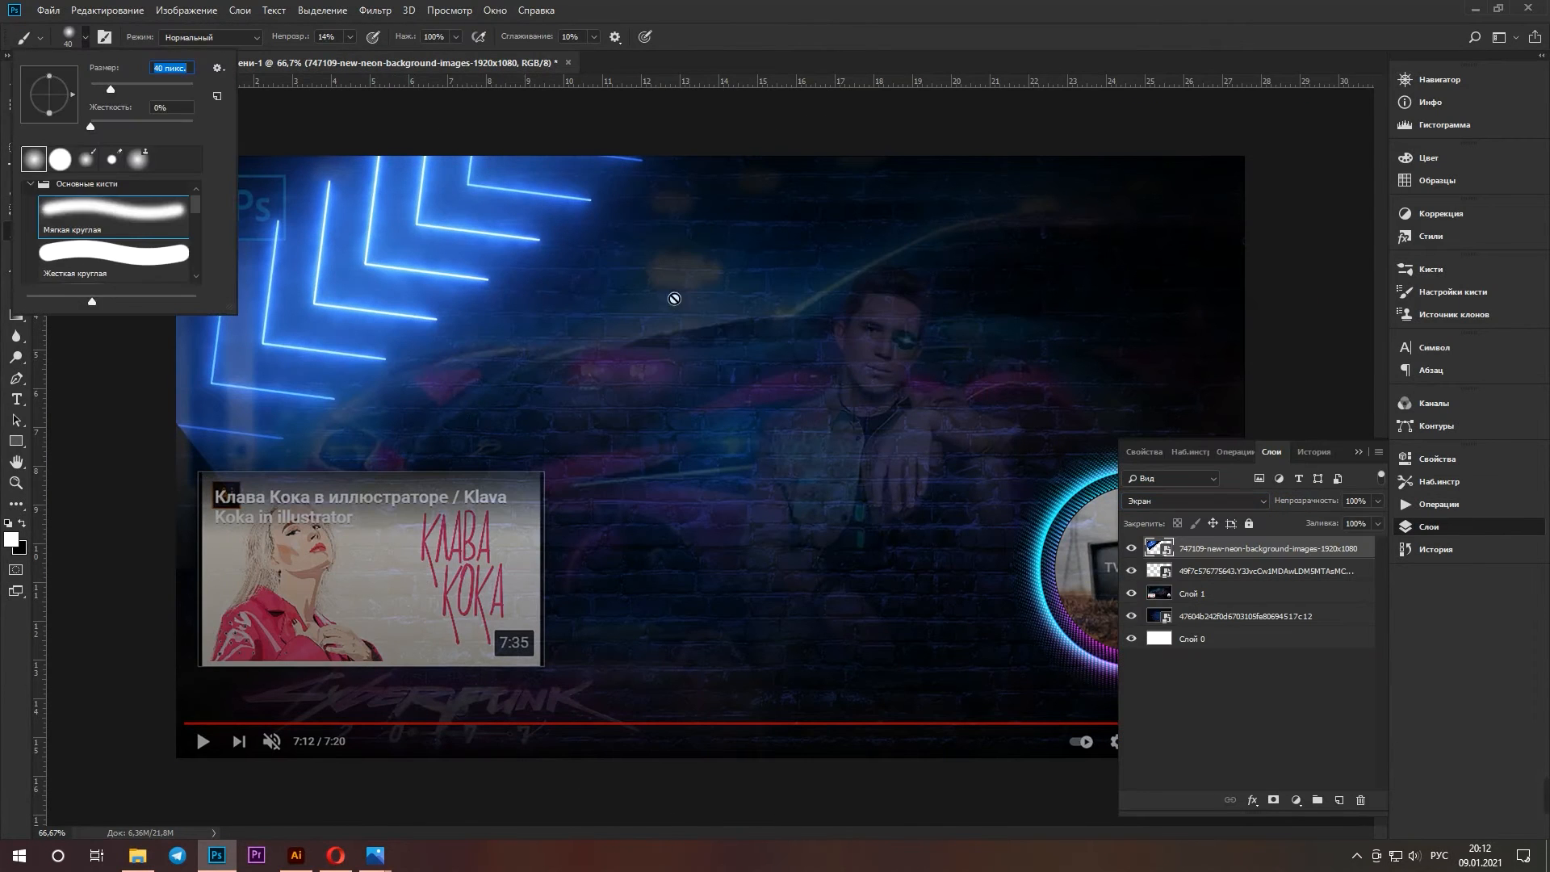
Add a layer mask to the 747109-new-neon-background-images layer and fade the image edges around the arrows with a soft black brush
left_click(675, 299)
left_click(1274, 800)
left_click(21, 524)
left_click(22, 525)
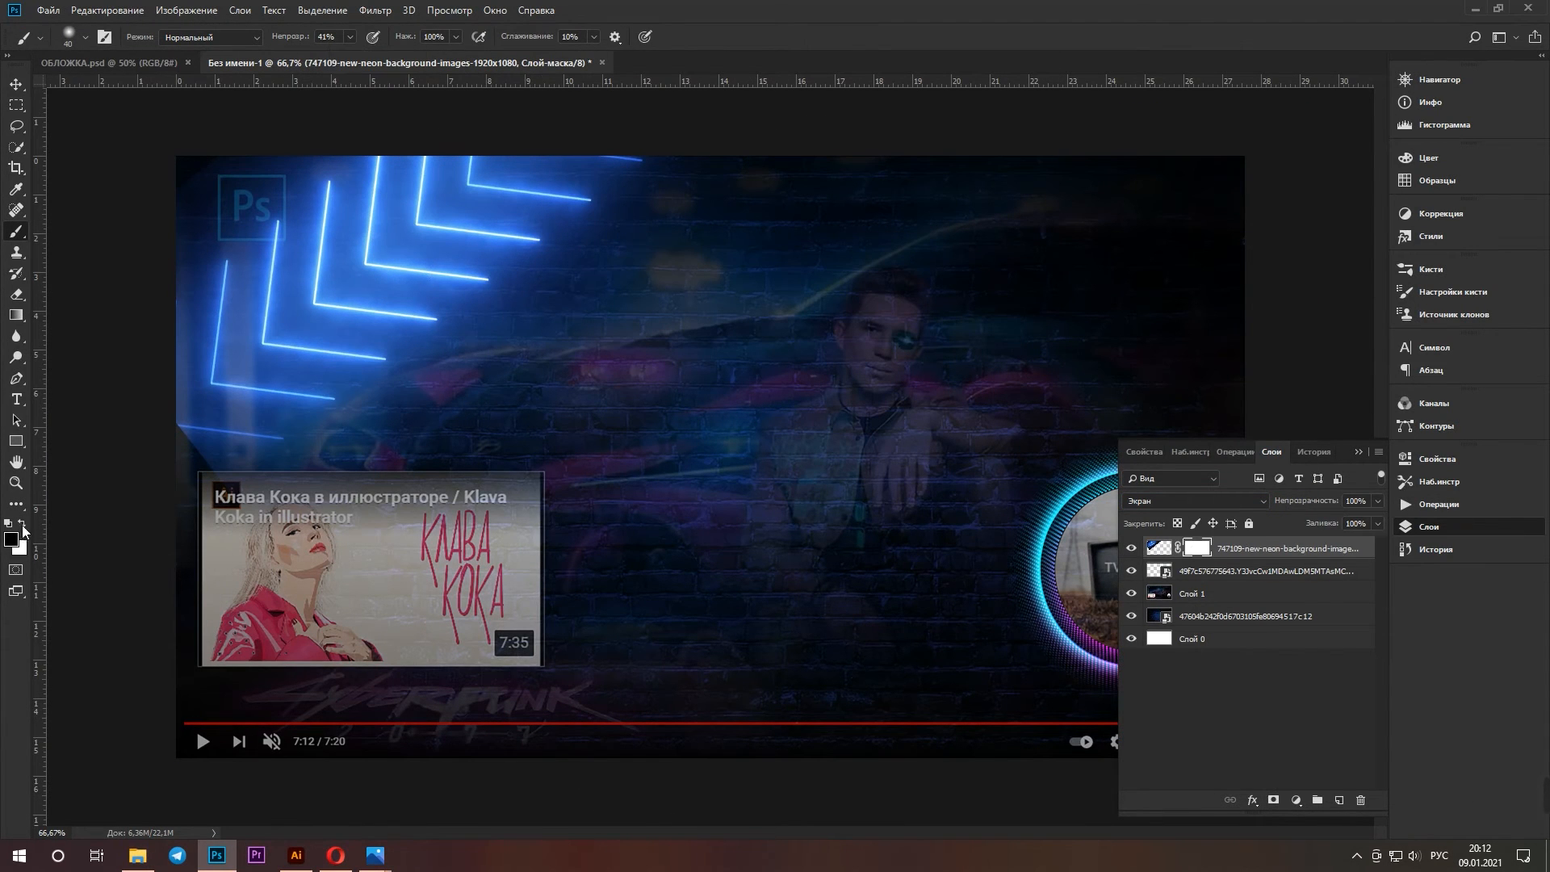
key("bracketright")
key("bracketright")
key("bracketright")
key("bracketright")
key("bracketright")
mouse_move(622, 198)
left_mouse_down()
mouse_move(278, 452)
mouse_move(190, 428)
left_mouse_up()
left_click(350, 37)
left_click_drag(350, 56, 326, 56)
left_click_drag(206, 442, 331, 457)
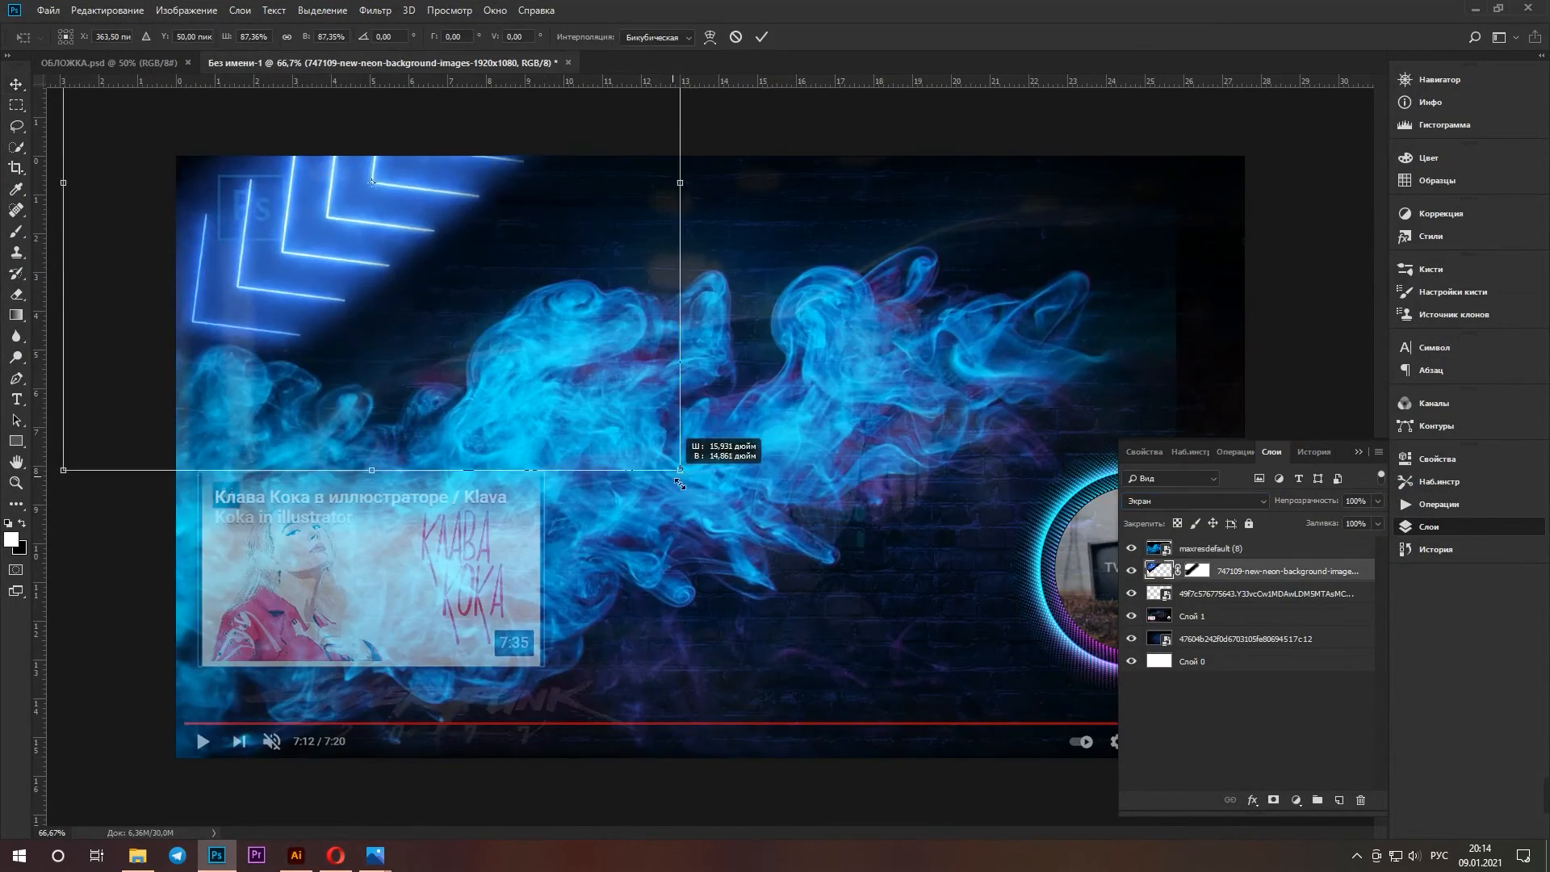
Scale, rotate and place the neon arrows pointing right between the video thumbnail and the round channel frame
left_click_drag(856, 436, 315, 355)
left_click_drag(616, 450, 853, 589)
left_click(1359, 452)
left_click_drag(944, 578, 880, 582)
key("Return")
Outline the area beyond the arrow tip with the Polygonal Lasso, mask its blue glow out with the brush, and deselect
left_click(16, 126)
left_click(1429, 527)
right_click(16, 126)
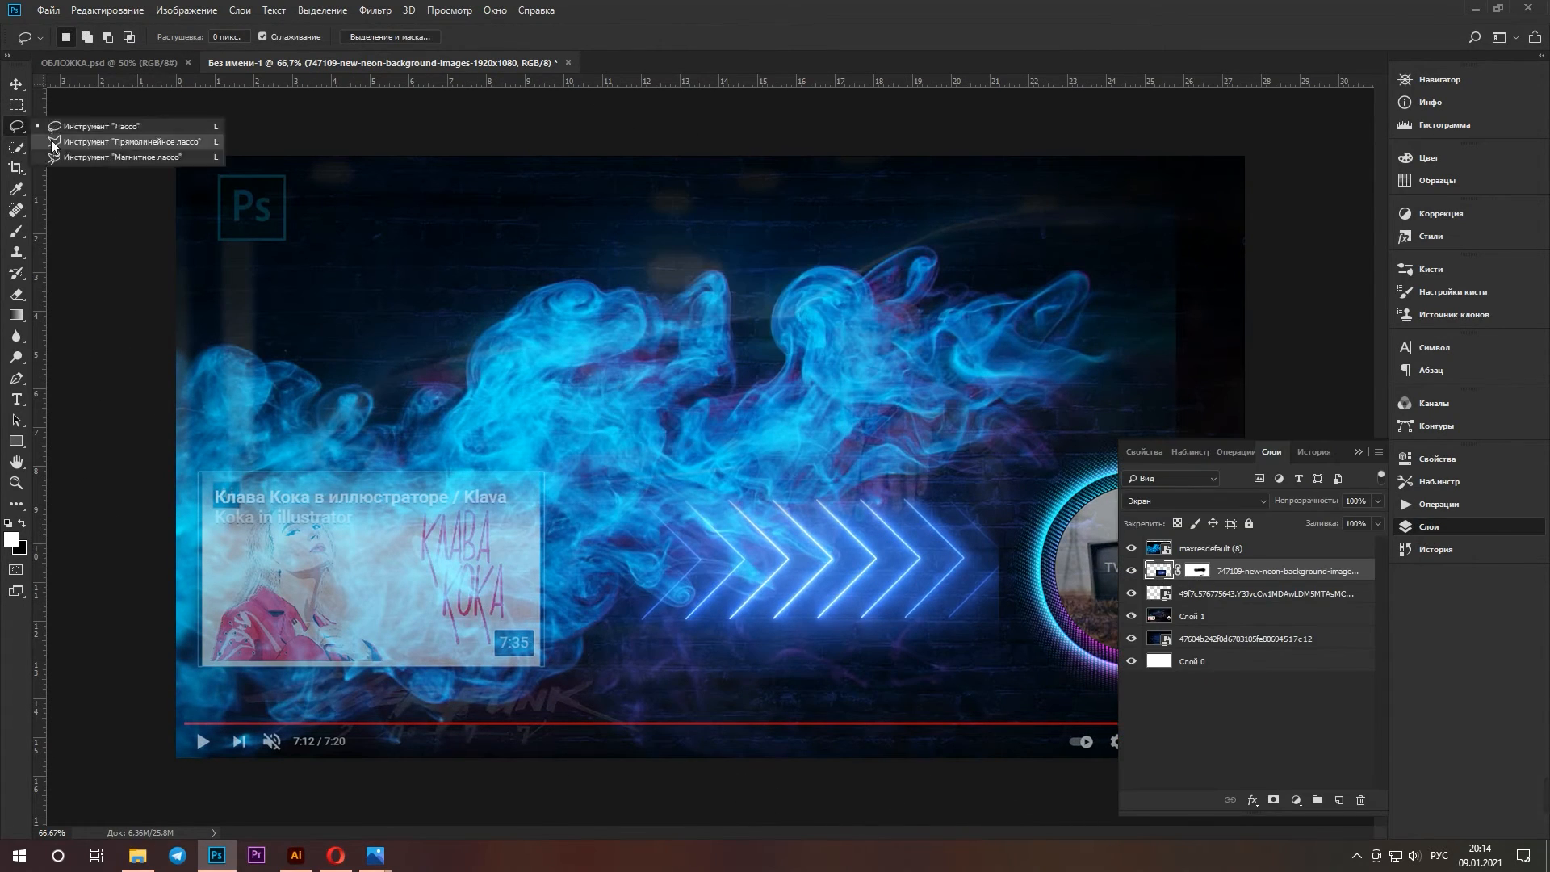
key("Return")
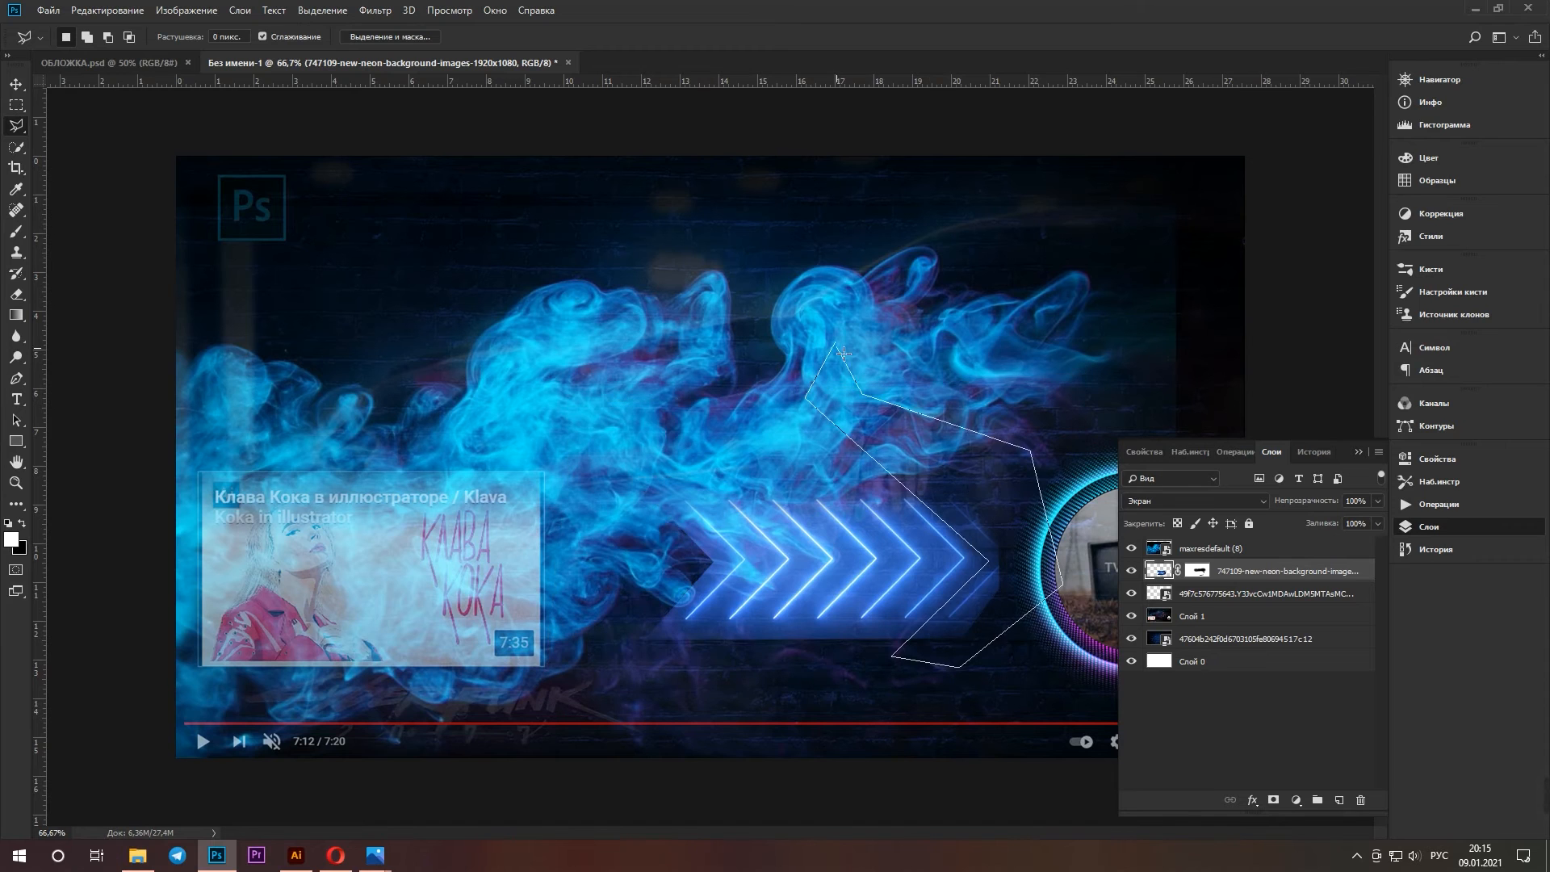
left_click(16, 232)
left_click(104, 37)
left_click(104, 37)
left_click(85, 37)
left_click(748, 655)
key("ctrl+d")
left_click(1429, 527)
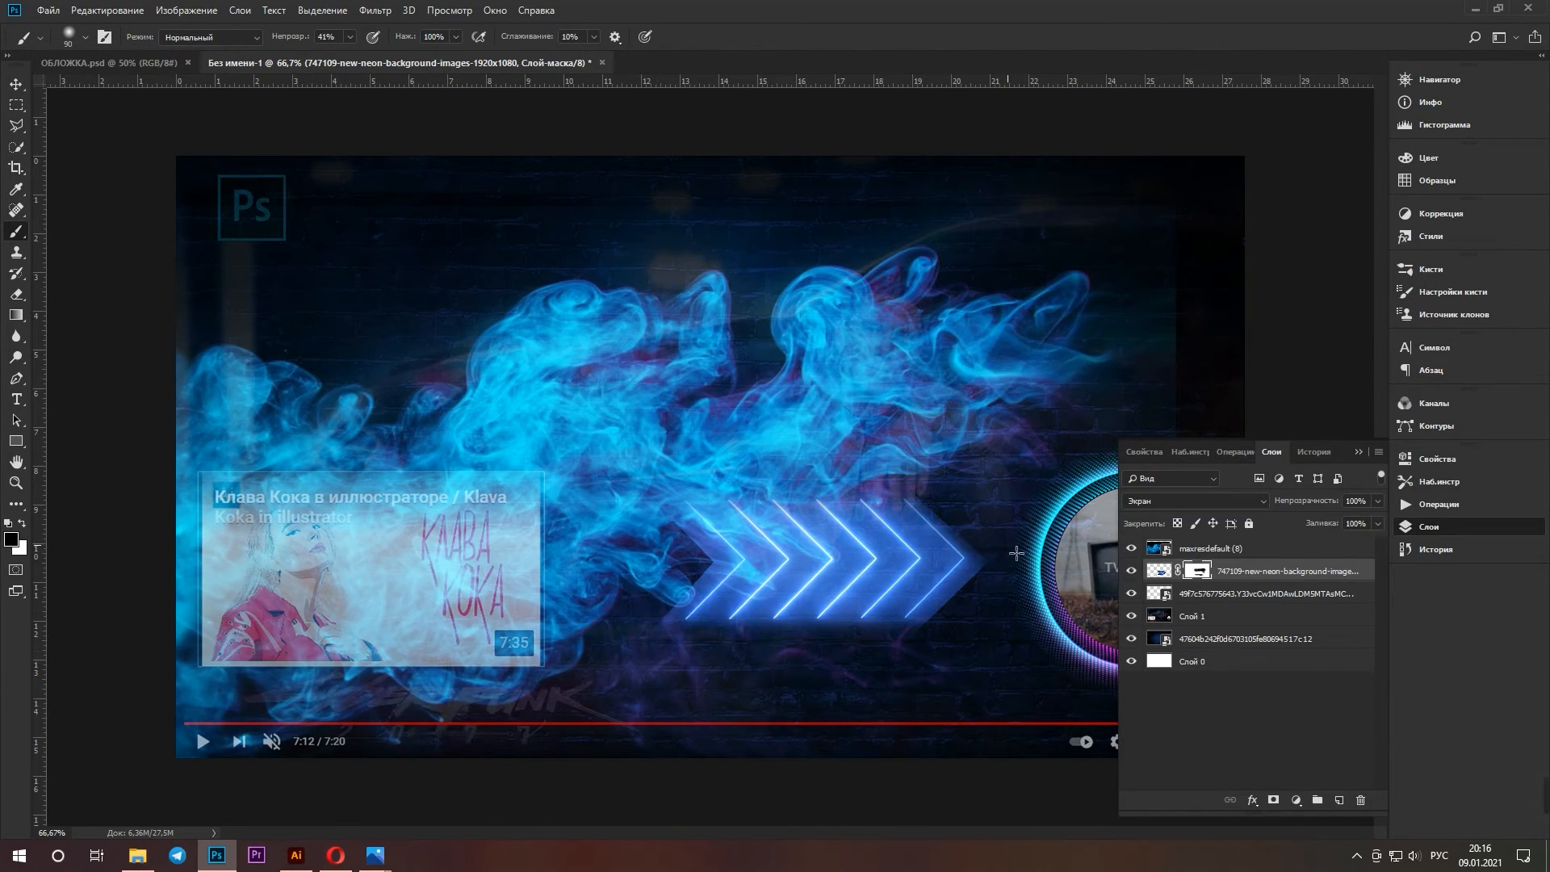
Enlarge the neon arrows and reposition them between the video thumbnail and the round channel frame
key("v")
left_click_drag(913, 525, 907, 525)
double_click(1429, 527)
left_click(1287, 571)
left_click_drag(1000, 640, 1098, 686)
left_click_drag(1025, 602, 940, 586)
key("Return")
Mask the smoke layer maxresdefault (8) with a soft 200 px black brush at 41% opacity
left_click(1174, 329)
key("e")
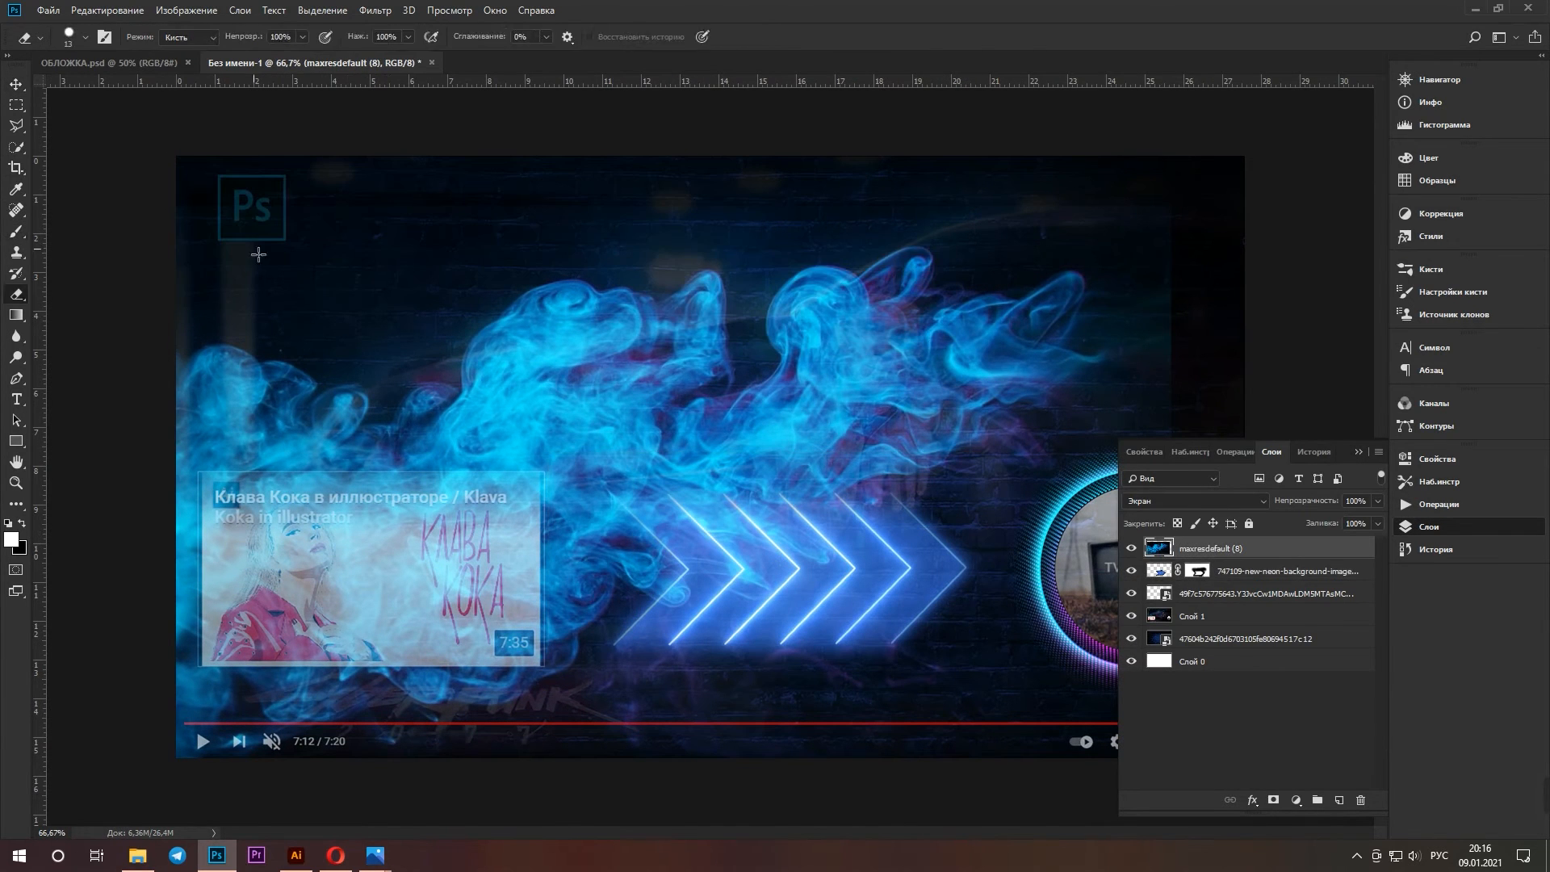
left_click(1070, 677)
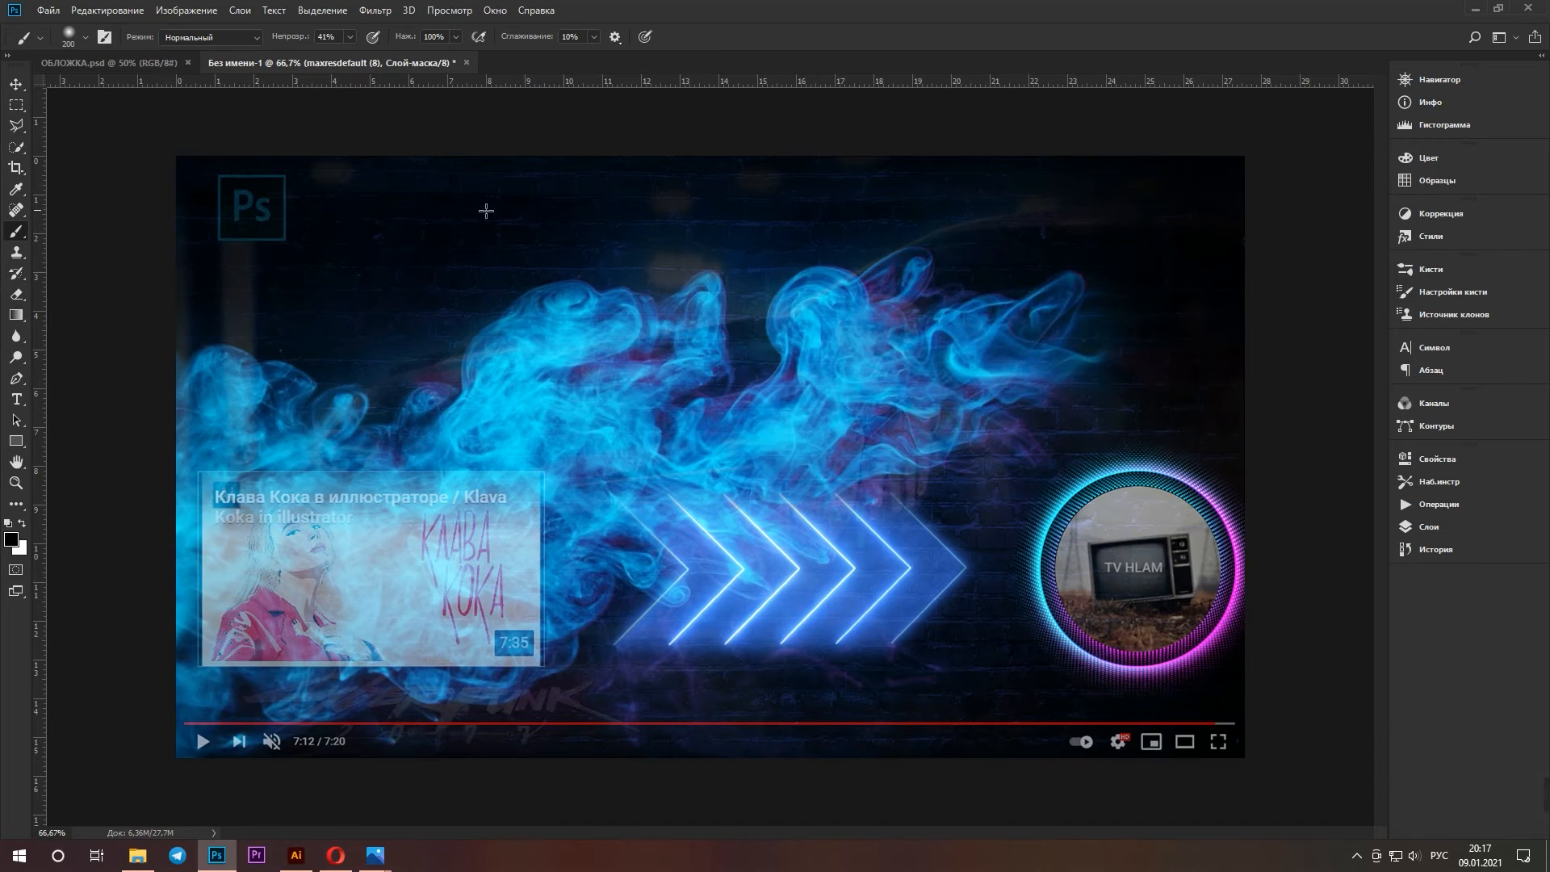
left_click(549, 279)
Shift the smoke layer slightly, and rotate and move the neon arrows into the upper-right corner of the canvas
key("v")
left_click(1431, 528)
left_click(1159, 548)
left_click_drag(912, 485, 918, 474)
left_click(1287, 571)
left_click_drag(896, 577, 895, 674)
left_click_drag(1022, 779, 1047, 703)
left_click_drag(906, 643, 968, 629)
left_click_drag(1042, 460, 1113, 652)
left_click_drag(923, 683, 1161, 277)
key("Return")
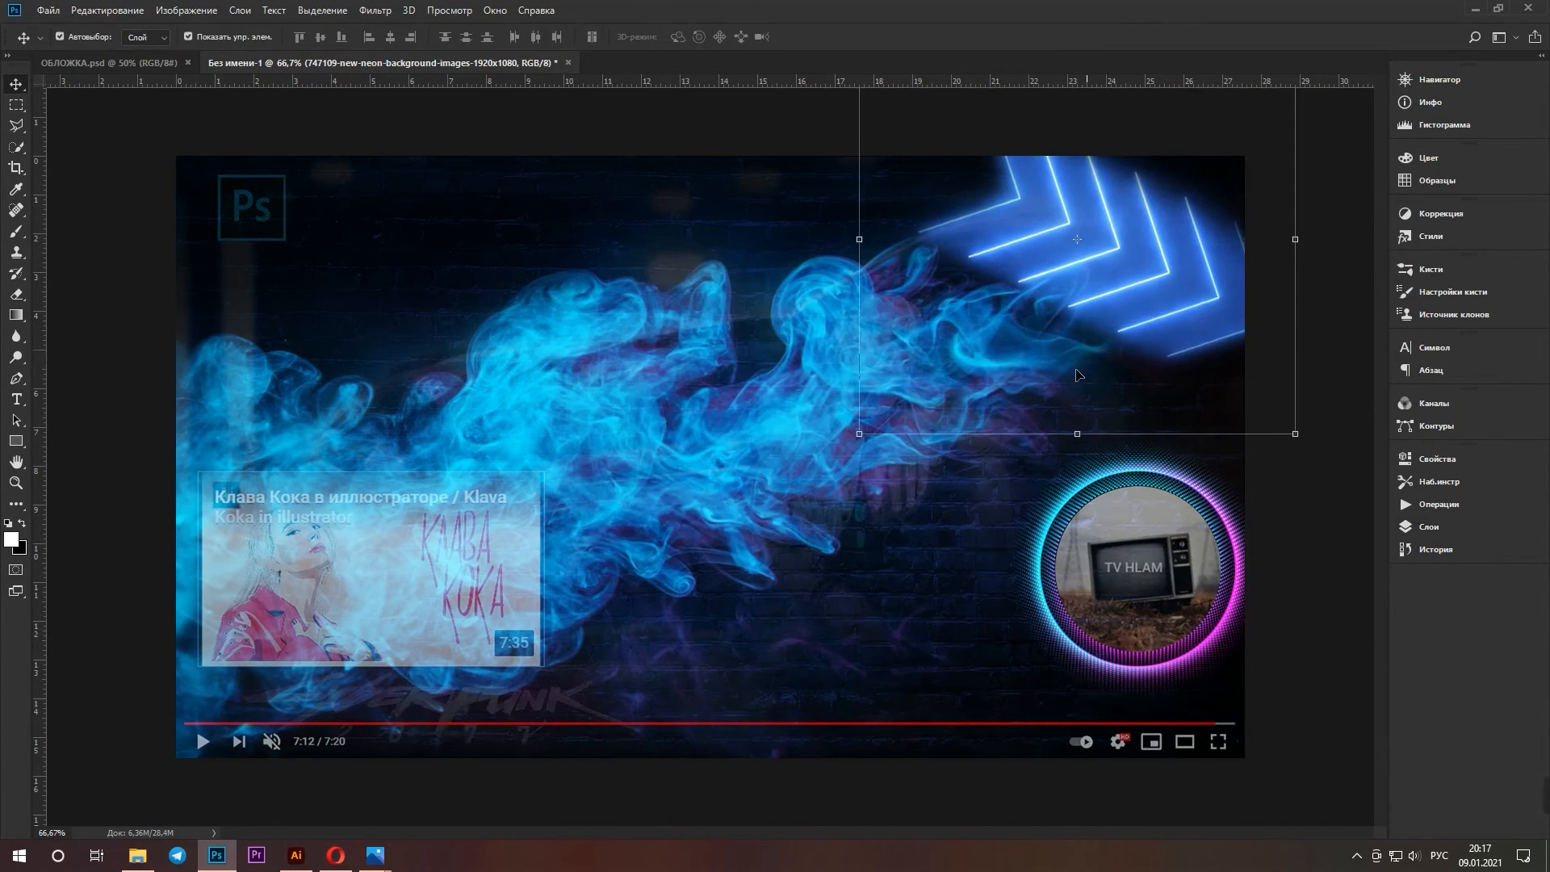
Select the video thumbnail's rectangle with the Rectangular Marquee and clear the smoke covering it
left_click(1428, 526)
left_click(1159, 548)
left_click(16, 105)
key("Delete")
left_click(1359, 452)
Select the circular area inside the neon ring with the Elliptical Marquee, keeping the ring's layer active
right_click(16, 106)
left_click(77, 121)
left_click(1429, 527)
left_click(1195, 594)
left_click(1359, 452)
left_click_drag(1069, 500, 1166, 586)
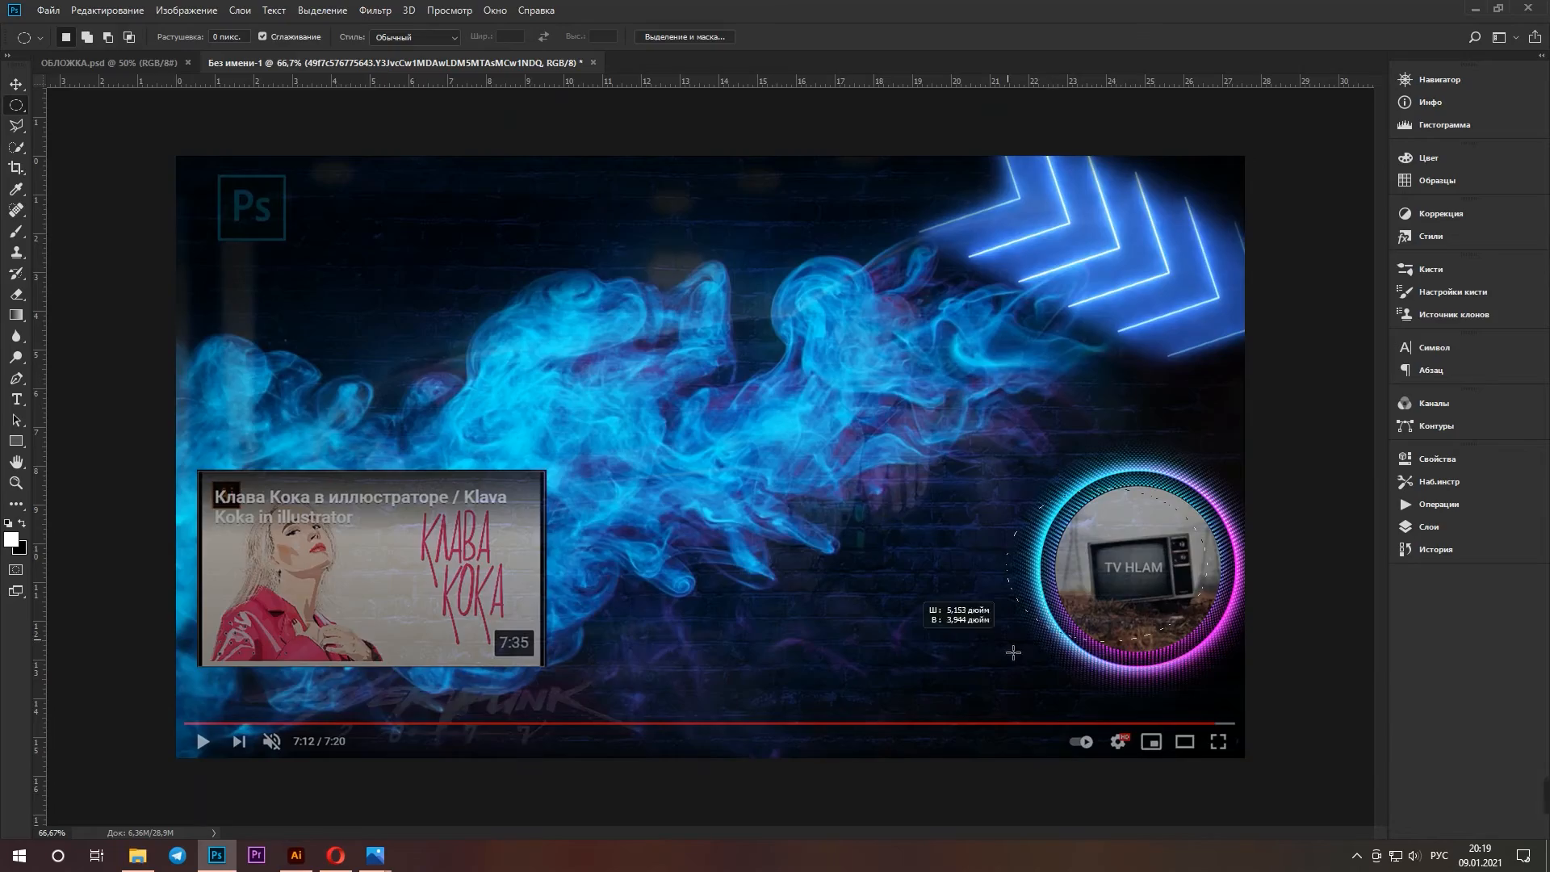
left_click_drag(1014, 653, 1055, 651)
key("ctrl+plus")
key("ctrl+plus")
left_click_drag(876, 832, 991, 831)
key("ctrl+minus")
Try to delete the selected circle from the ring layer and the brick background layer, with Слой 1 hidden
left_click(1429, 527)
key("Return")
key("Delete")
left_click(1133, 618)
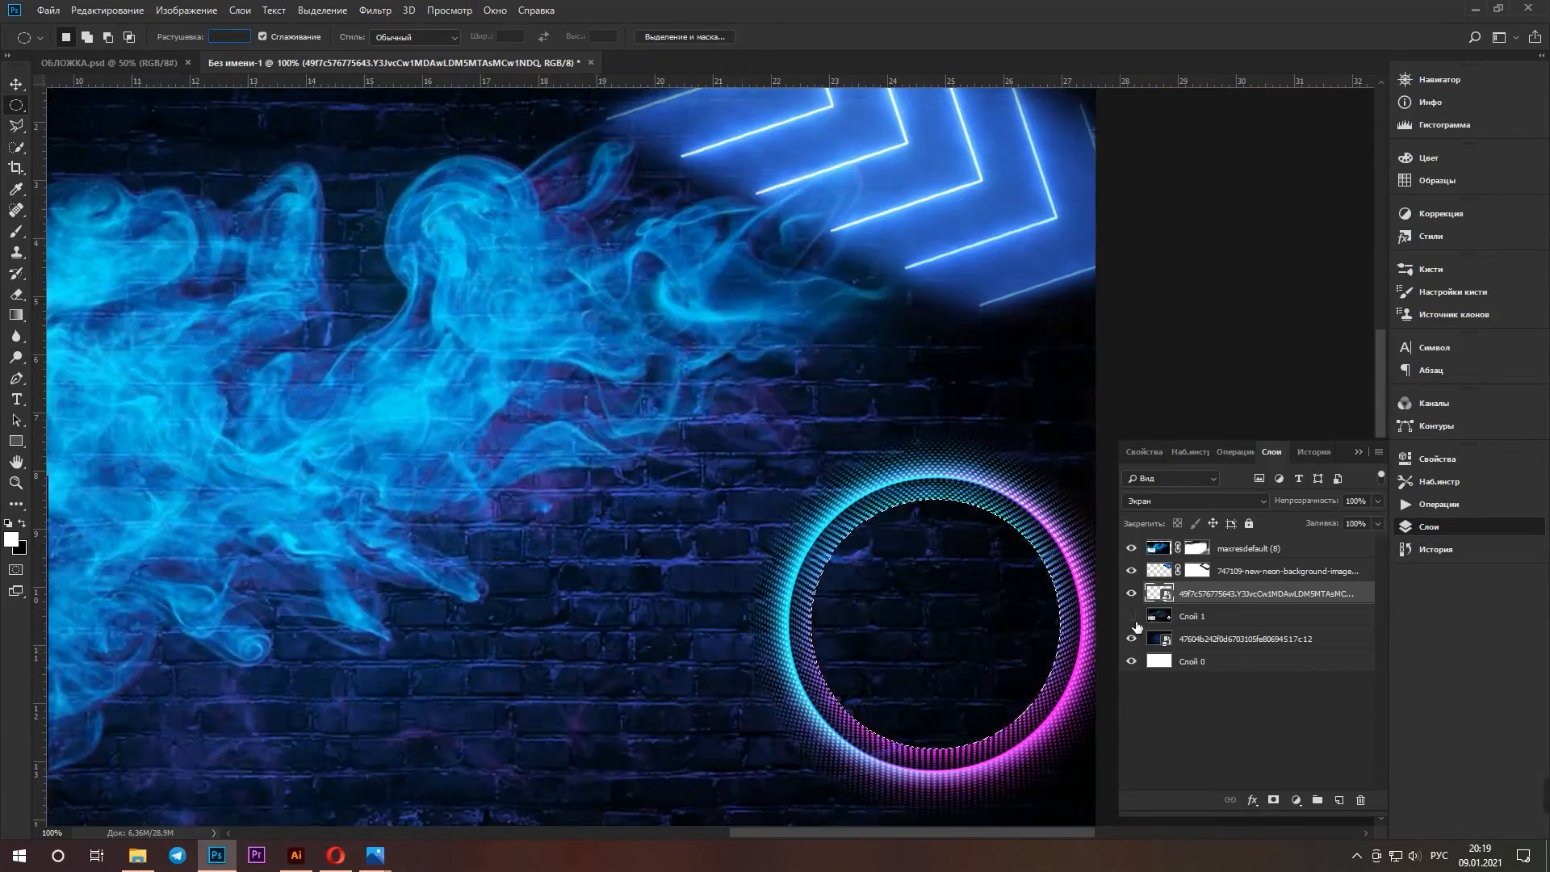
left_click(1203, 639)
key("Delete")
key("Return")
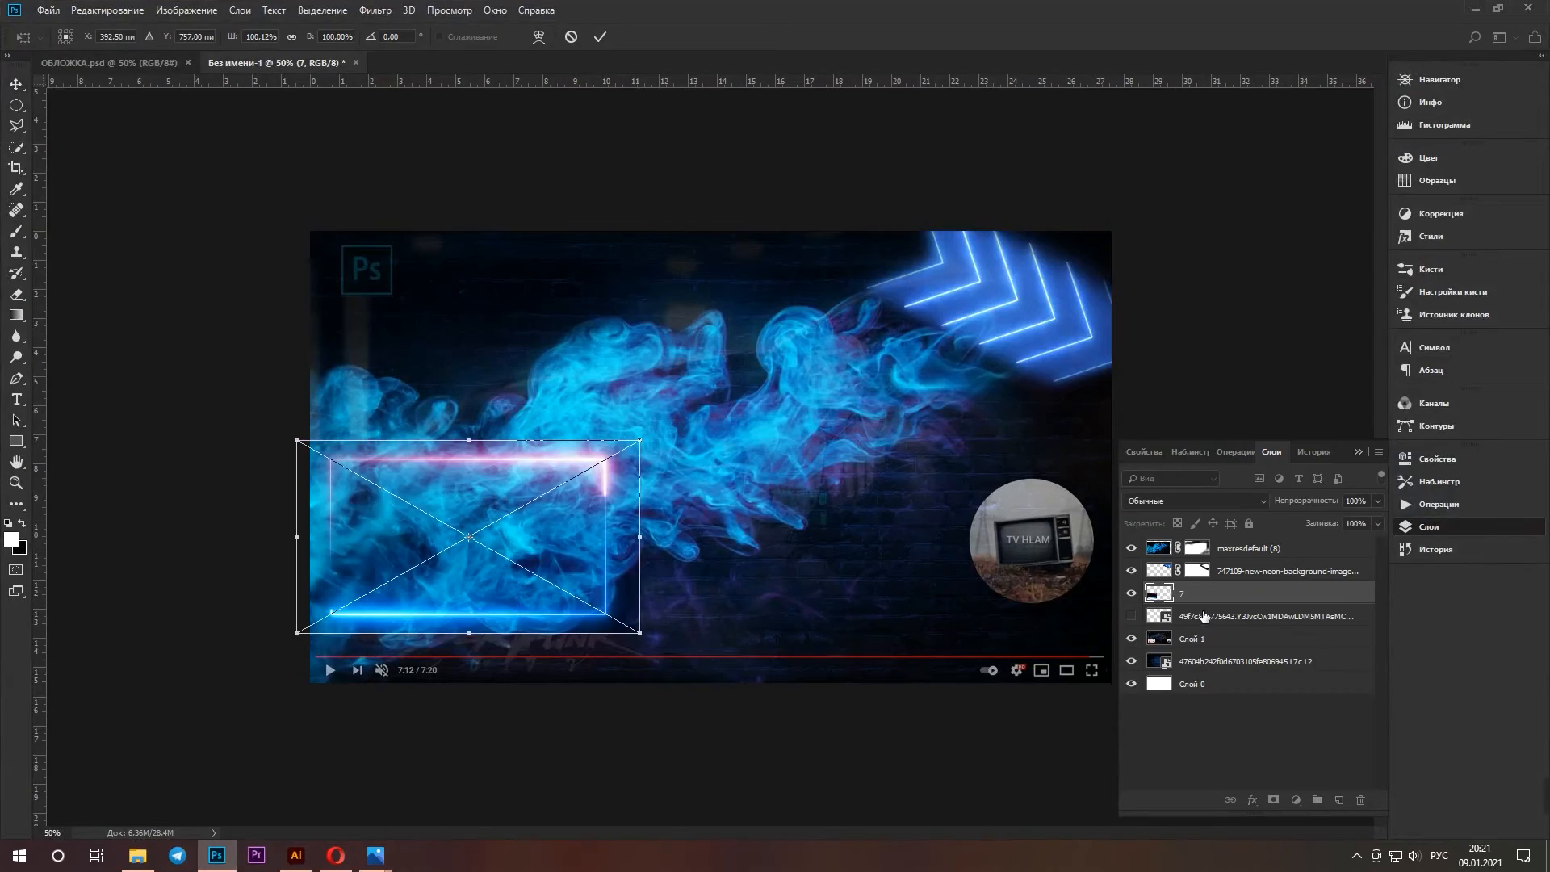
Adjust the position of the placed neon frame, layer 7, around the video thumbnail area
left_click_drag(539, 544, 525, 547)
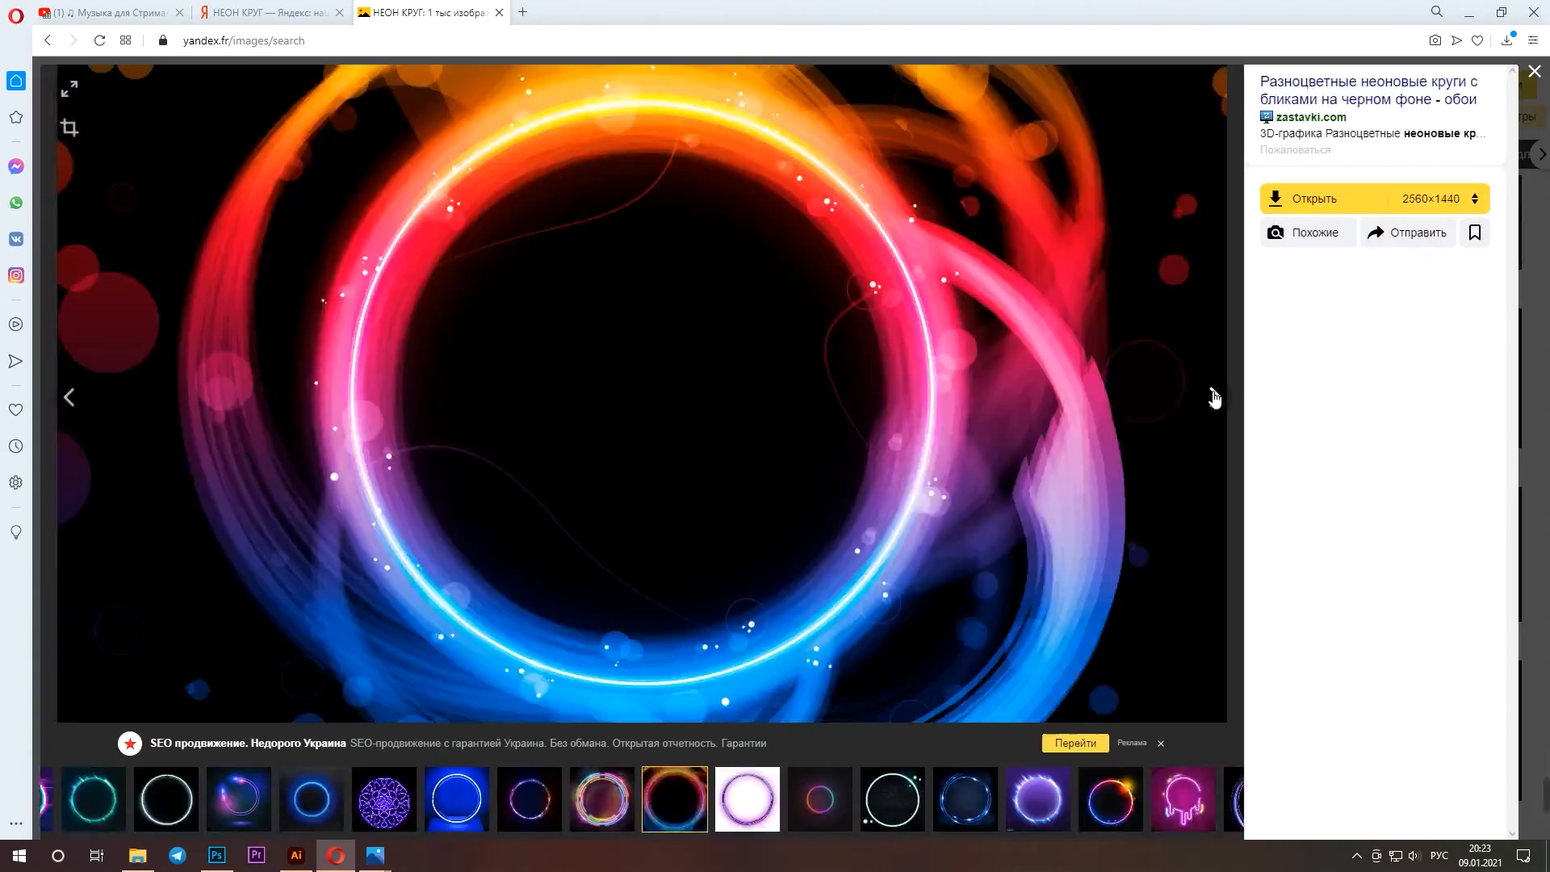
Look through the neon circle image results for a ring suitable for the end screen
left_click(1213, 396)
left_click(1213, 397)
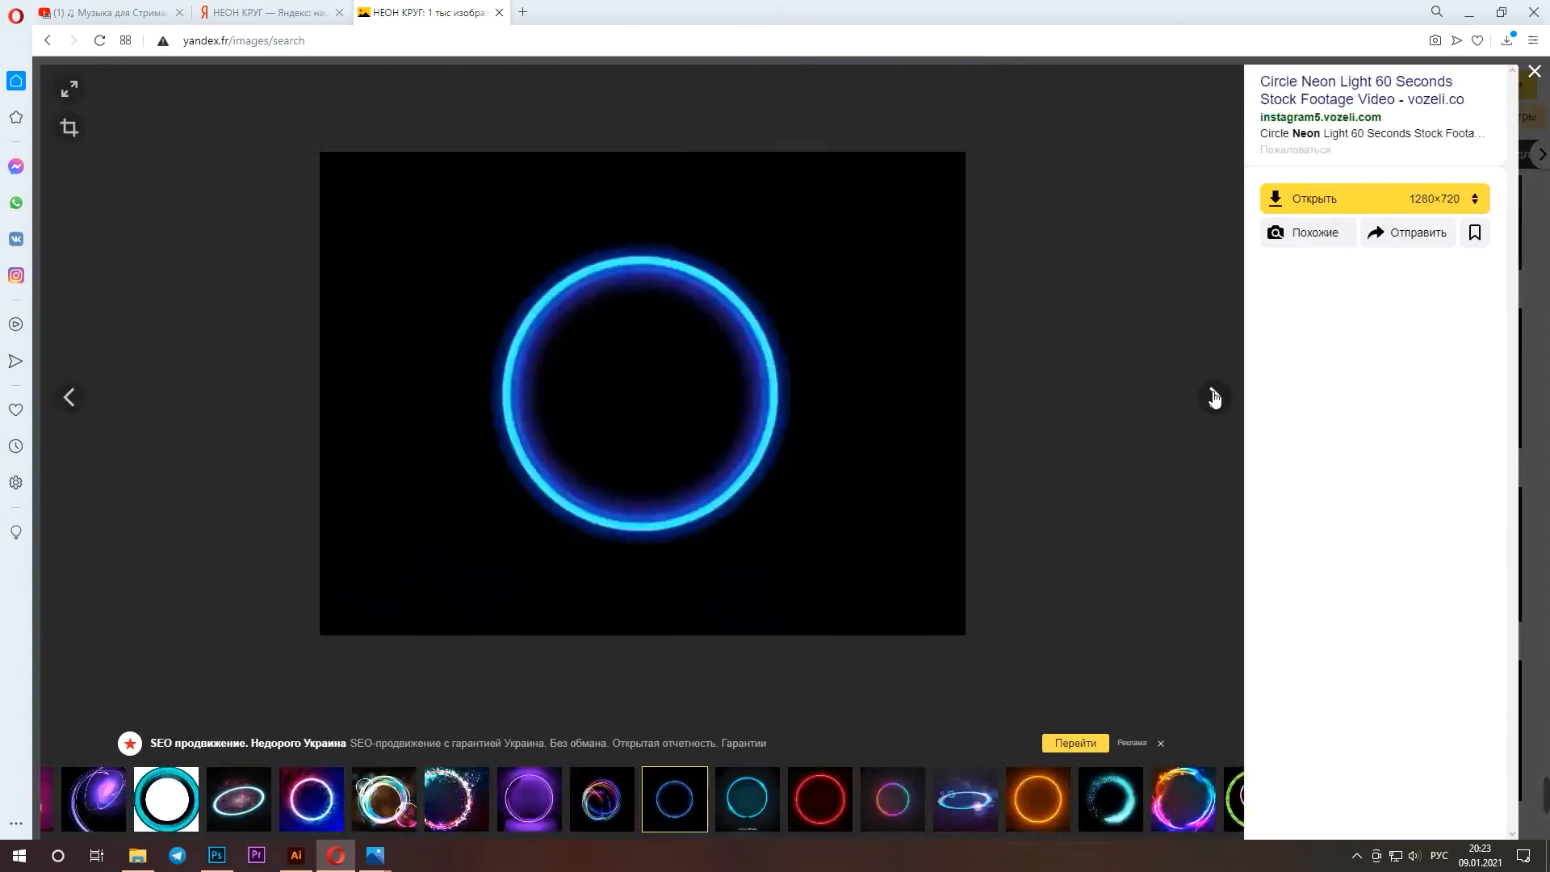
left_click(1214, 397)
left_click(1214, 397)
right_click(592, 374)
left_click(1217, 399)
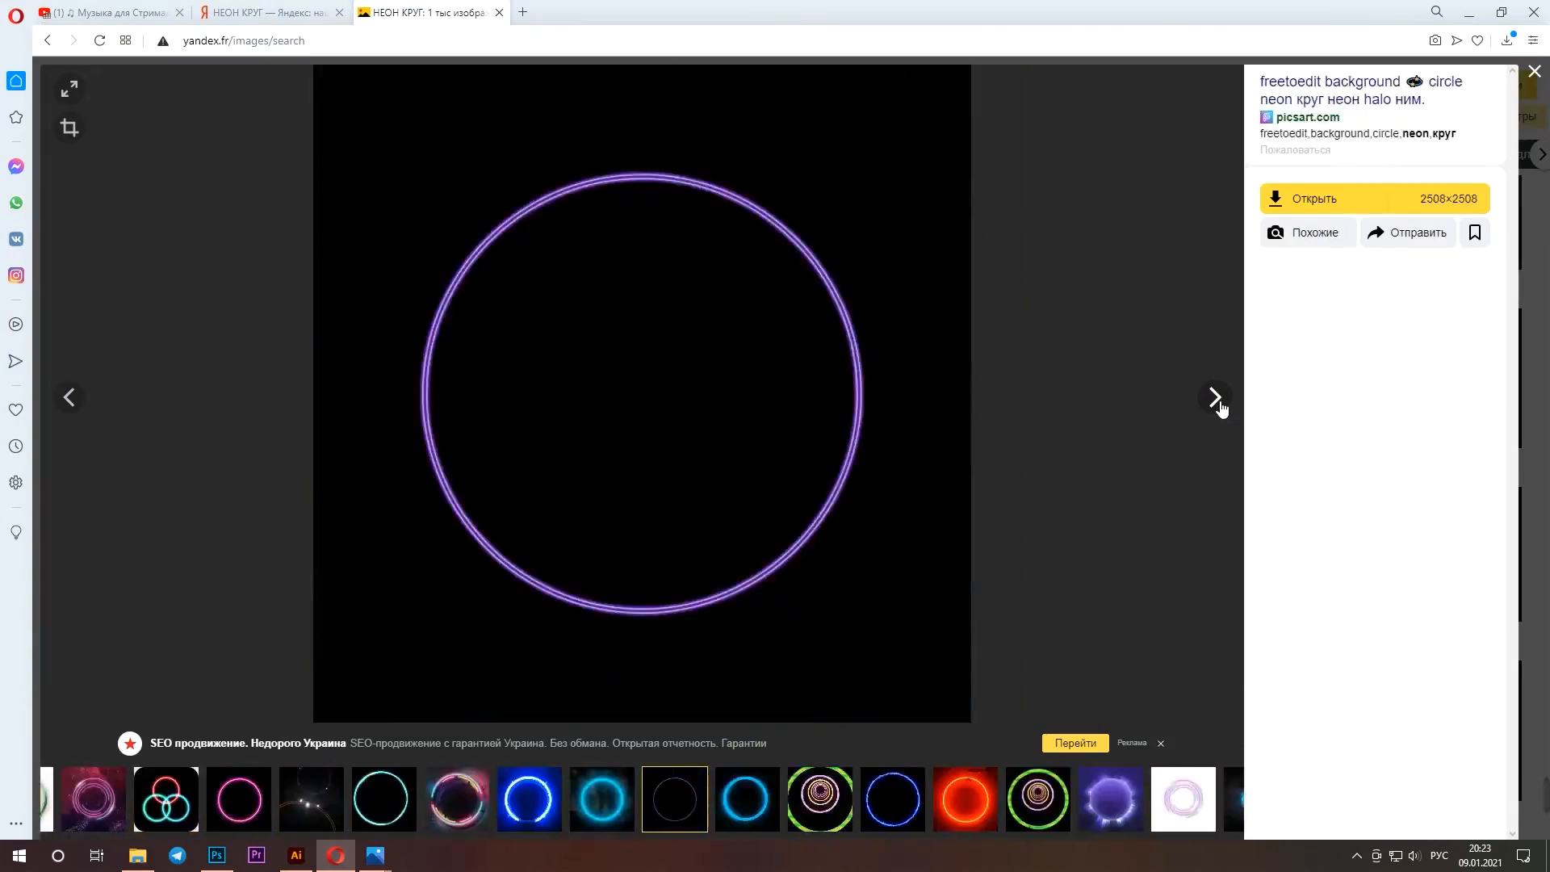
left_click(1217, 400)
left_click(1217, 399)
left_click(1217, 400)
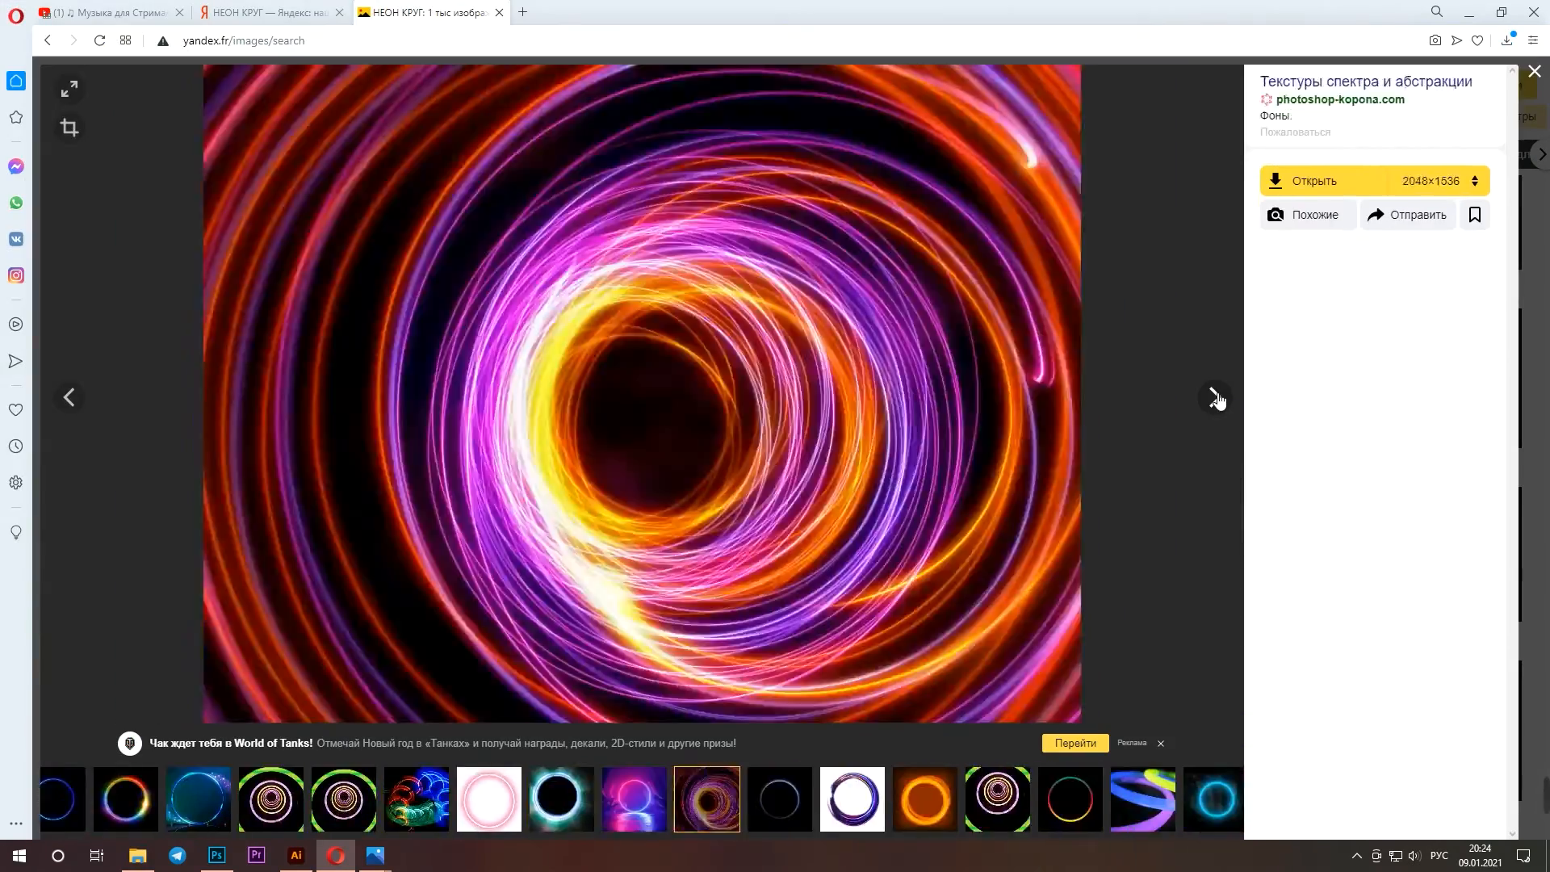
left_click(1217, 400)
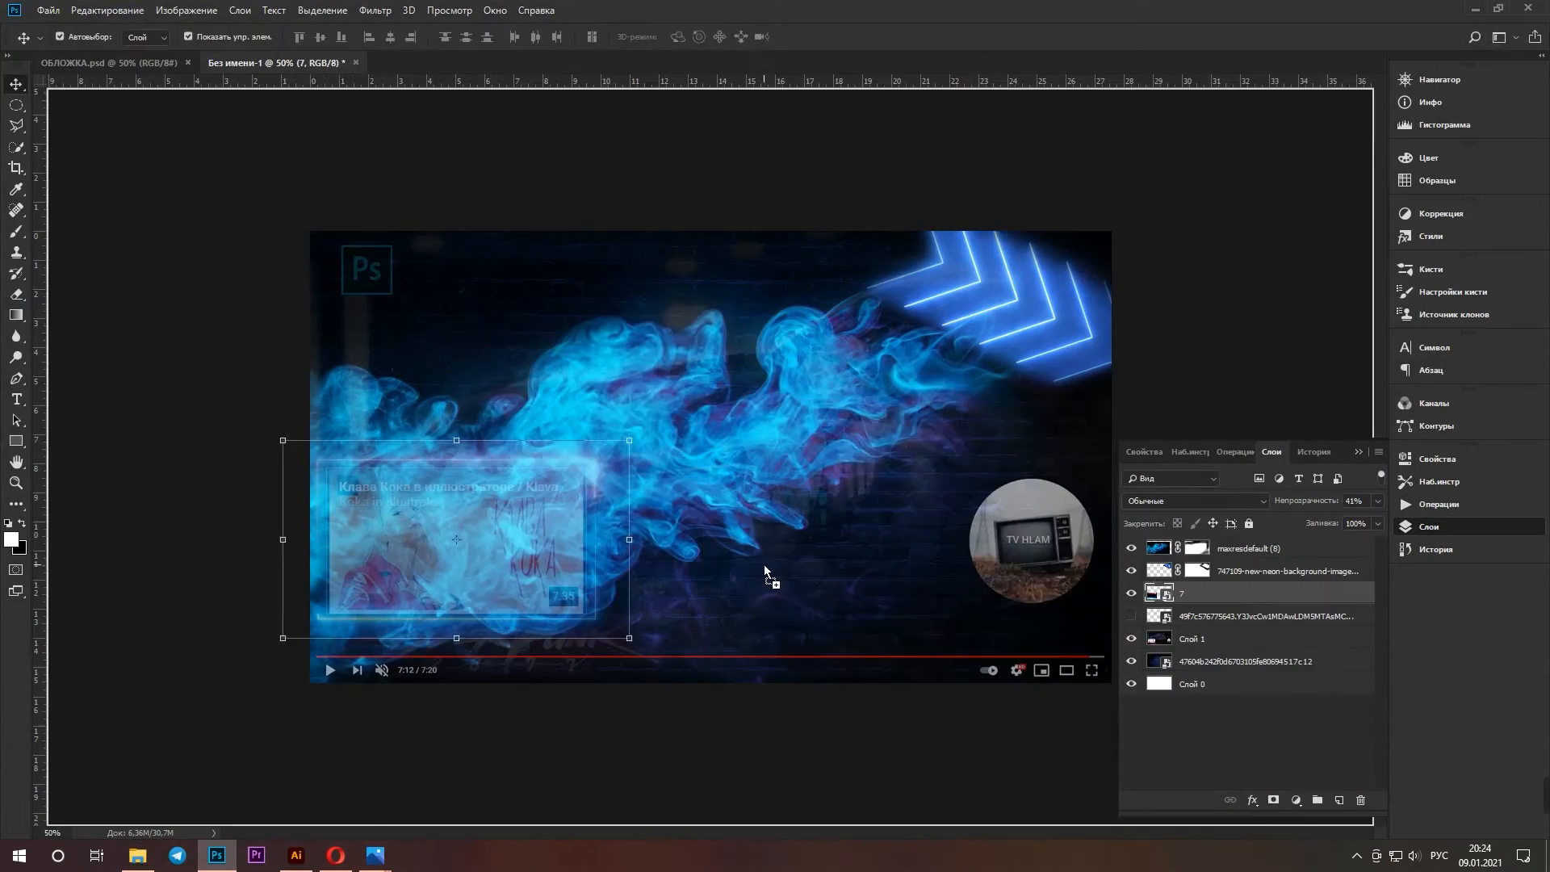
Place the blue neon ring image around the round channel area and shift the neon arrows further toward the upper-right corner
left_click_drag(764, 565, 1224, 506)
left_click(1224, 504)
left_click(1127, 396)
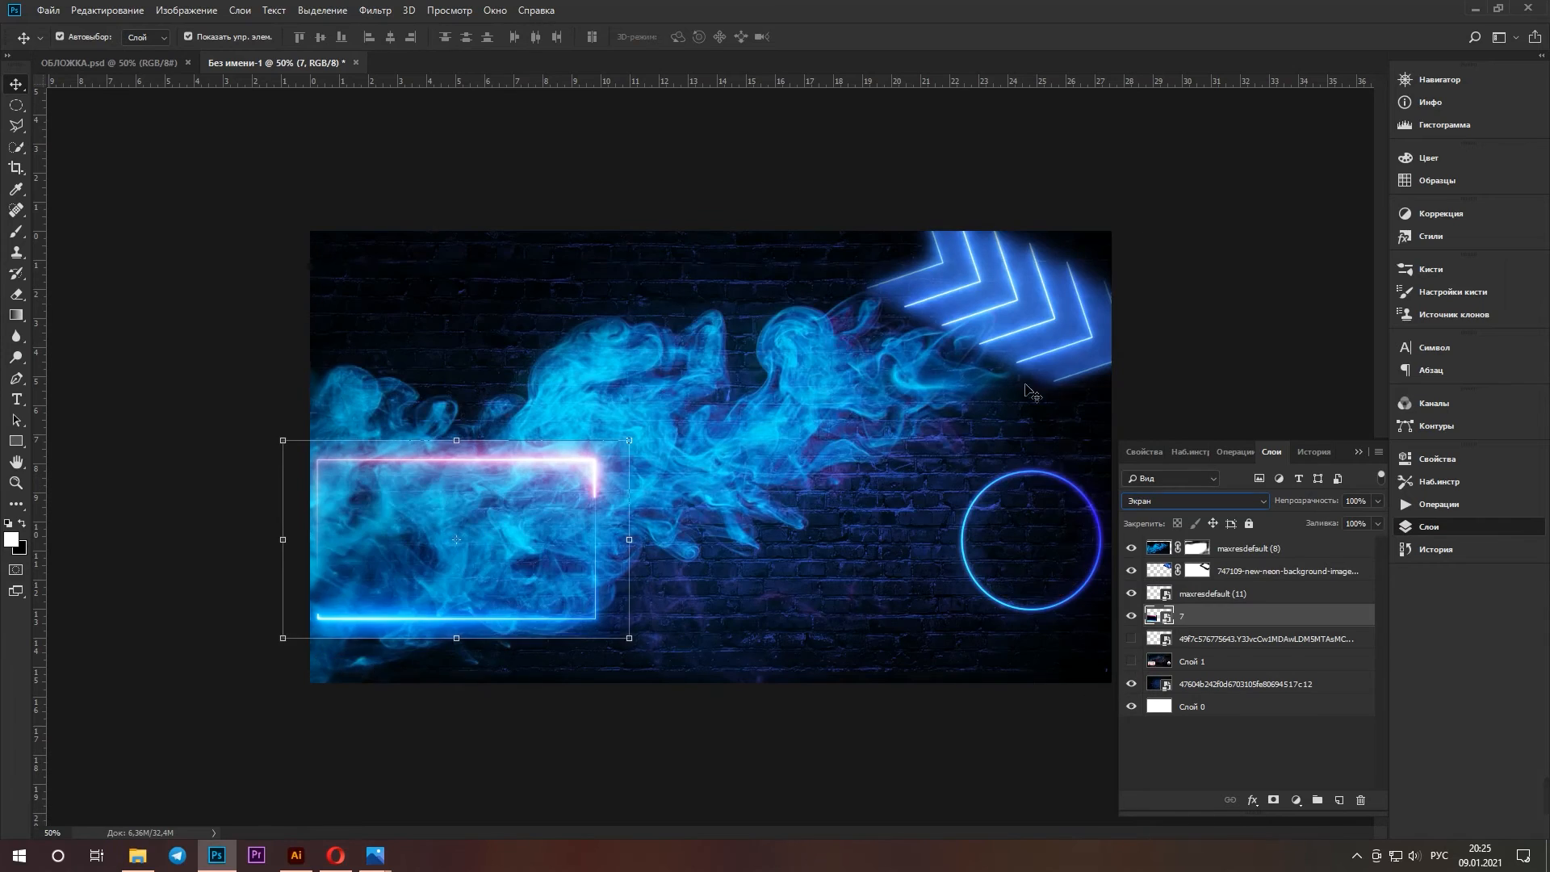
left_click_drag(1365, 520, 953, 458)
left_click_drag(1079, 306, 1101, 280)
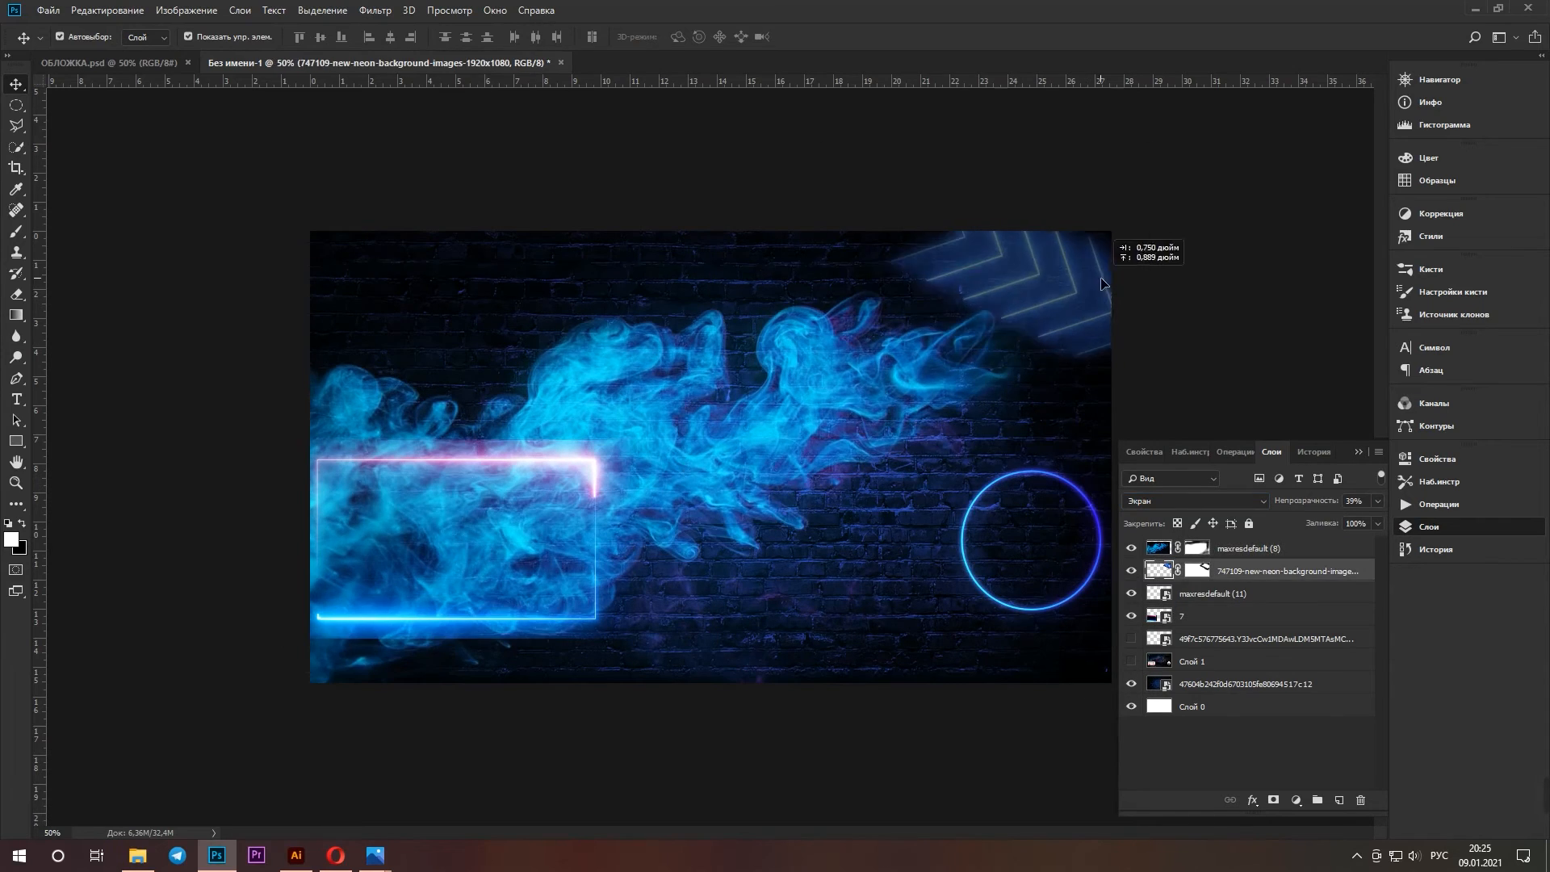
Place the red ЛАЙК ПОДПИСКА graphic, scaled down, between the neon video frame and the ring
left_click(1474, 11)
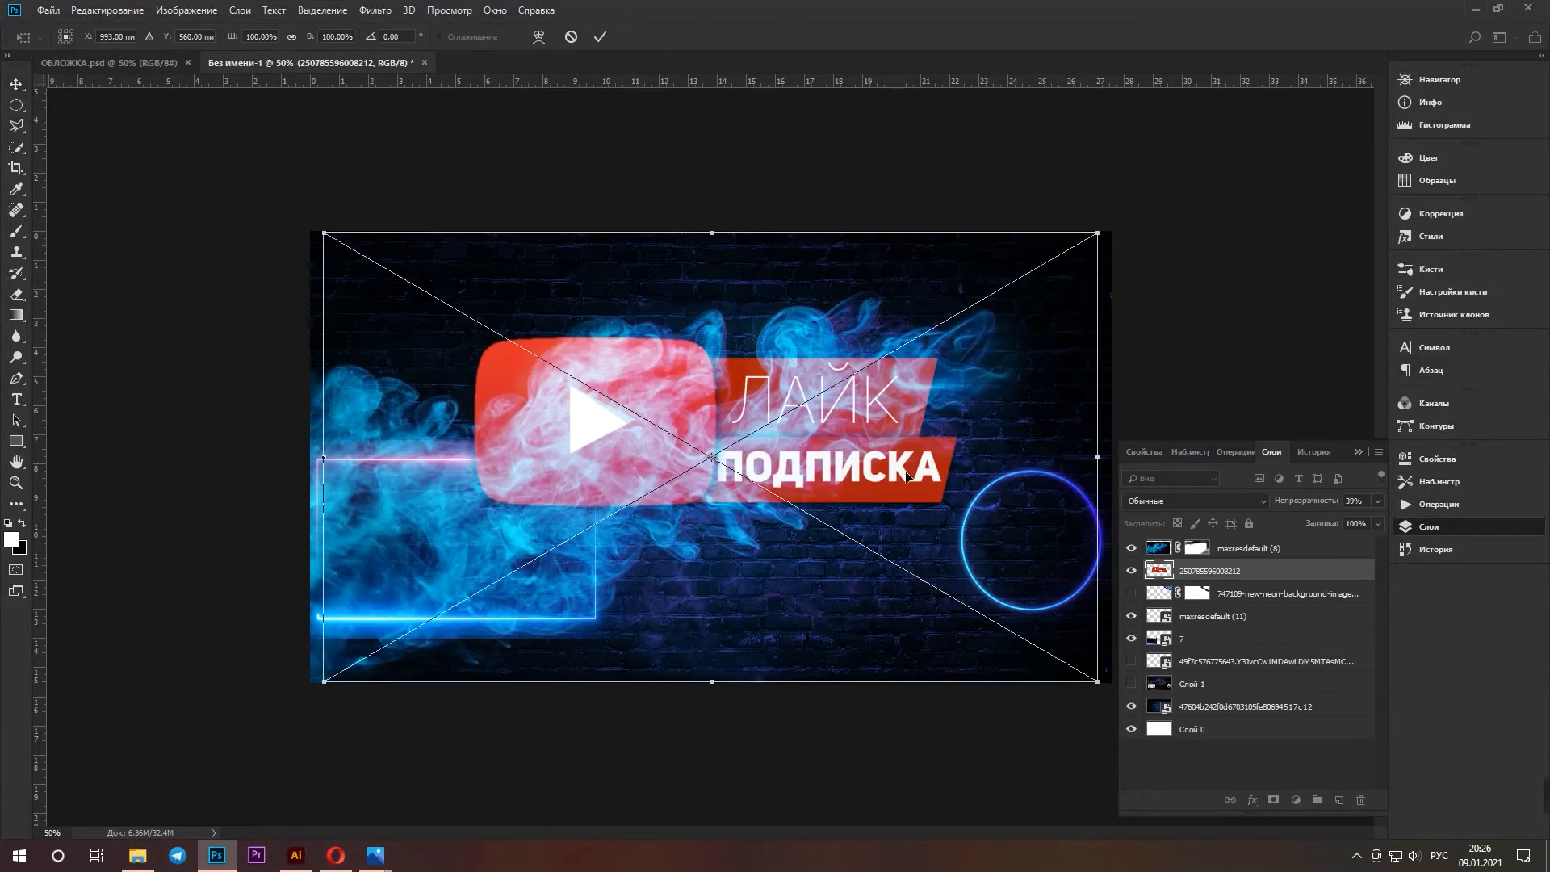
left_click_drag(1125, 651, 897, 587)
key("Return")
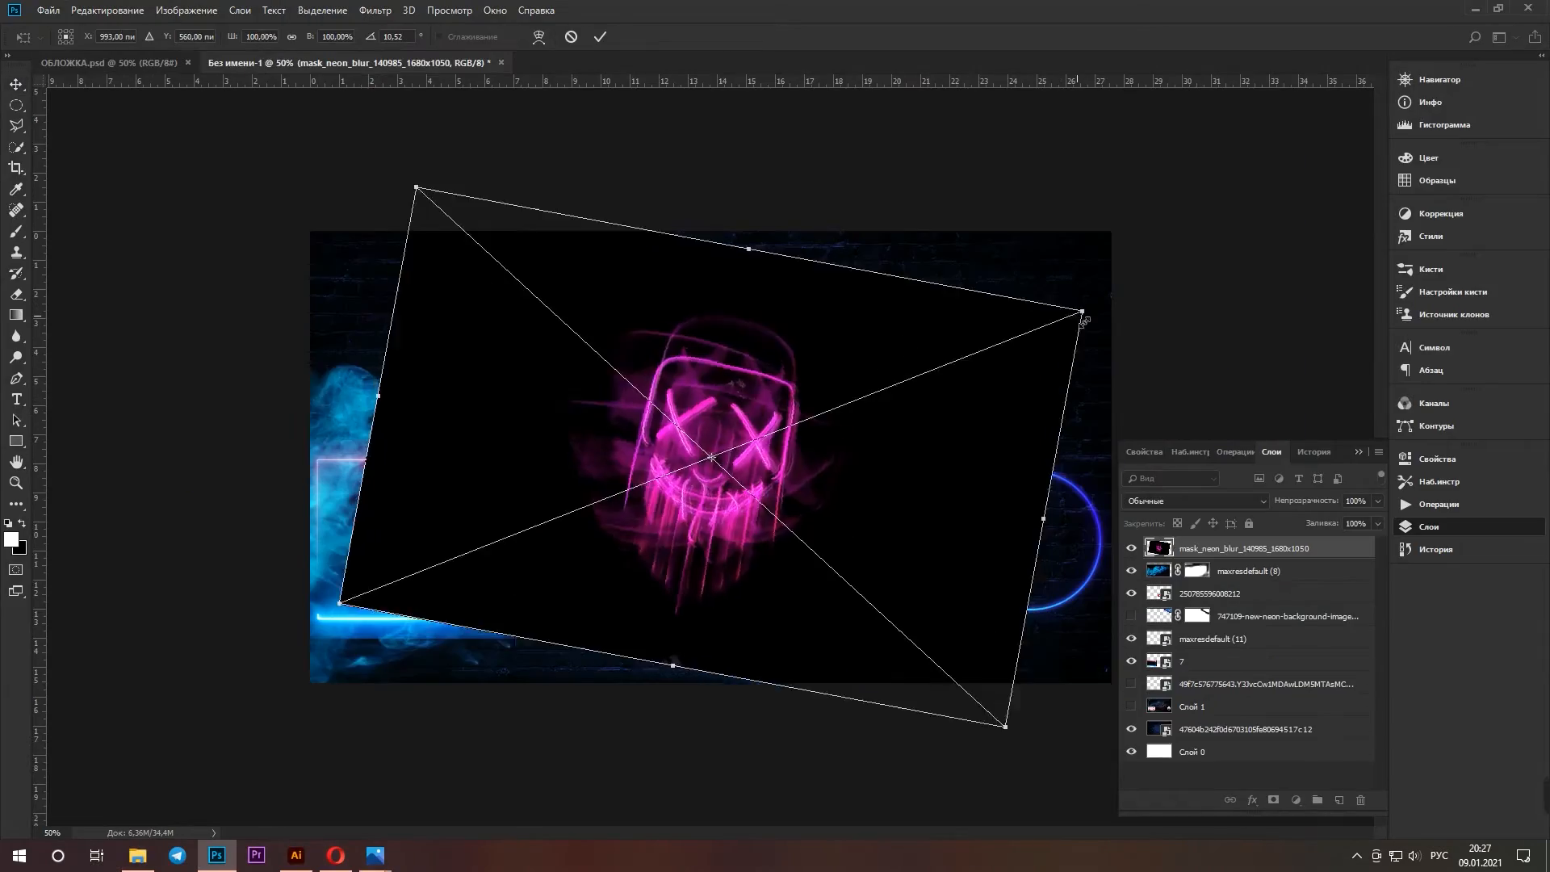
Rotate the placed neon mask image about 10.5° and place it scaled down above the video frame
left_click_drag(743, 453, 363, 226)
left_click_drag(595, 177, 768, 217)
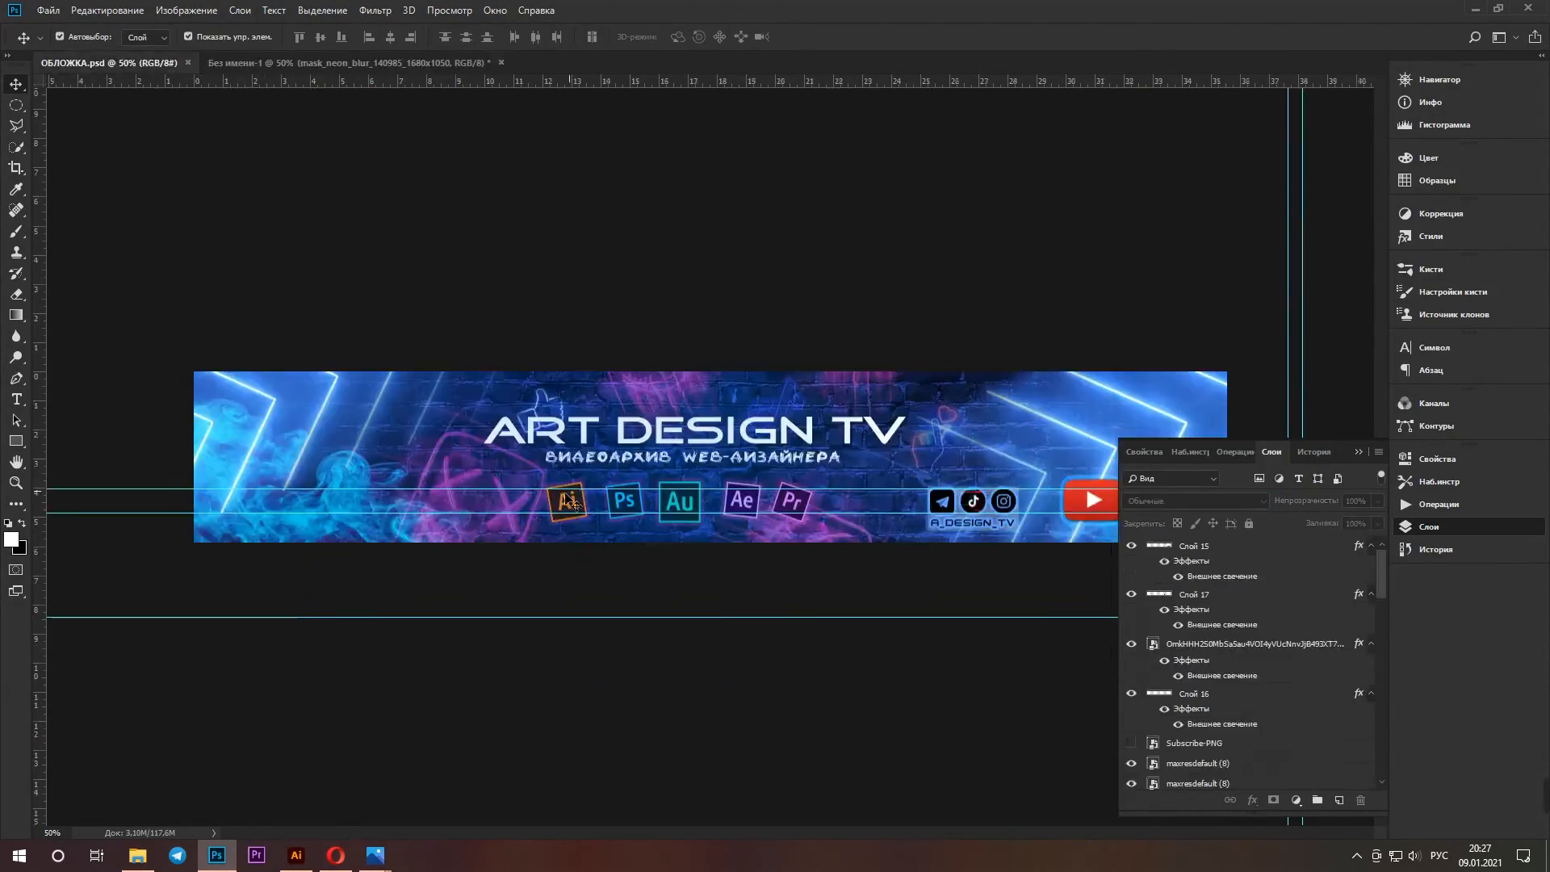
Check the banner in ОБЛОЖКА.psd, and position copies of the neon mask beside the ring and along the end screen's bottom edge
left_click(106, 63)
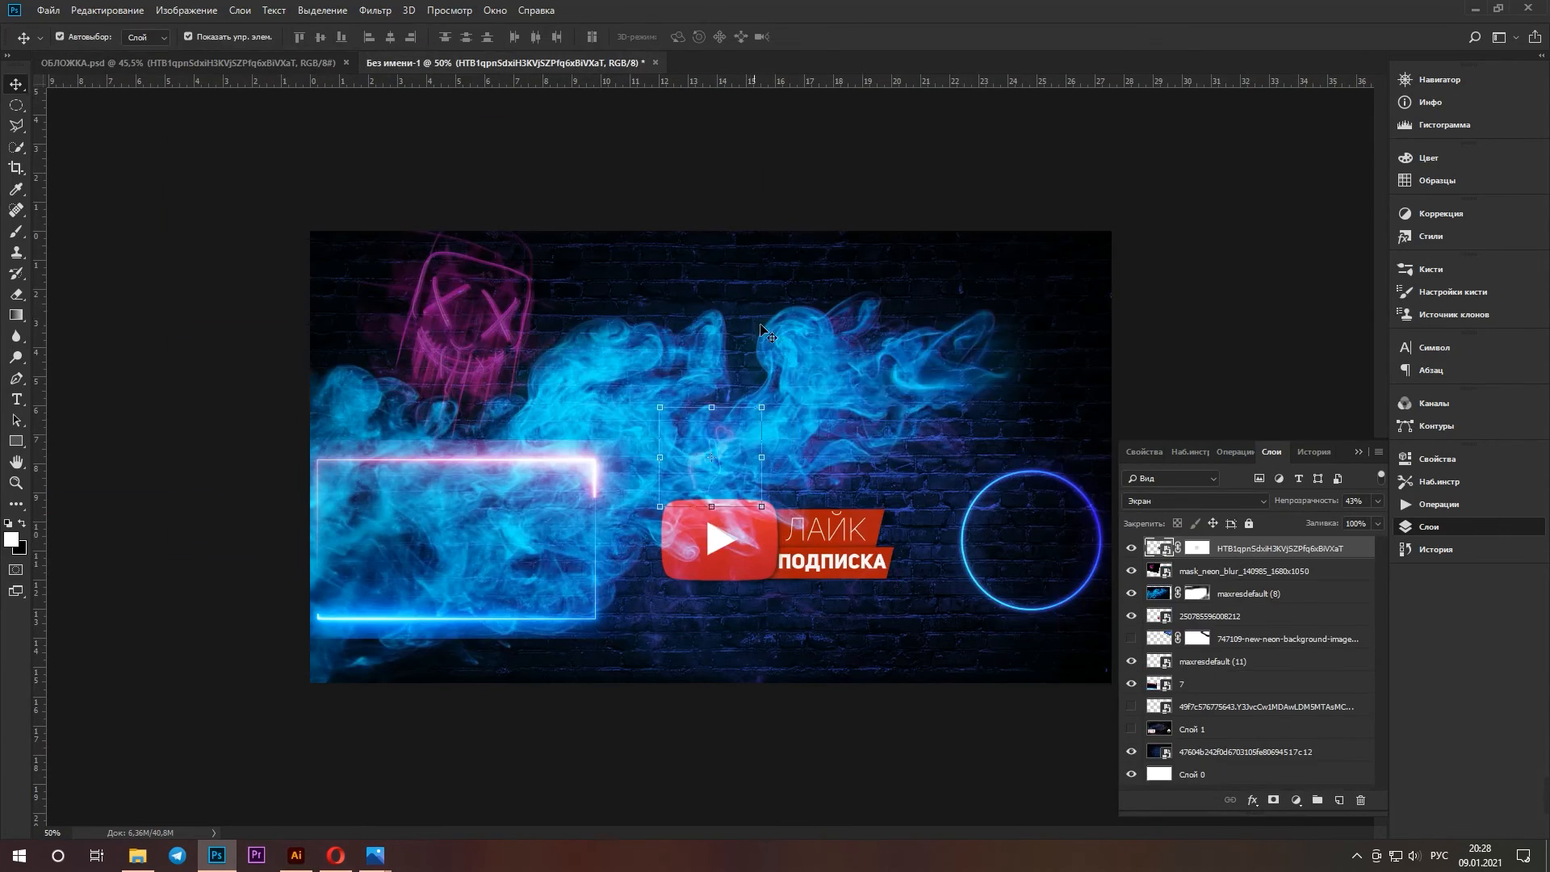
left_click_drag(858, 434, 748, 668)
key("ctrl+t")
left_click_drag(517, 432, 1028, 626)
left_click_drag(693, 671, 759, 715)
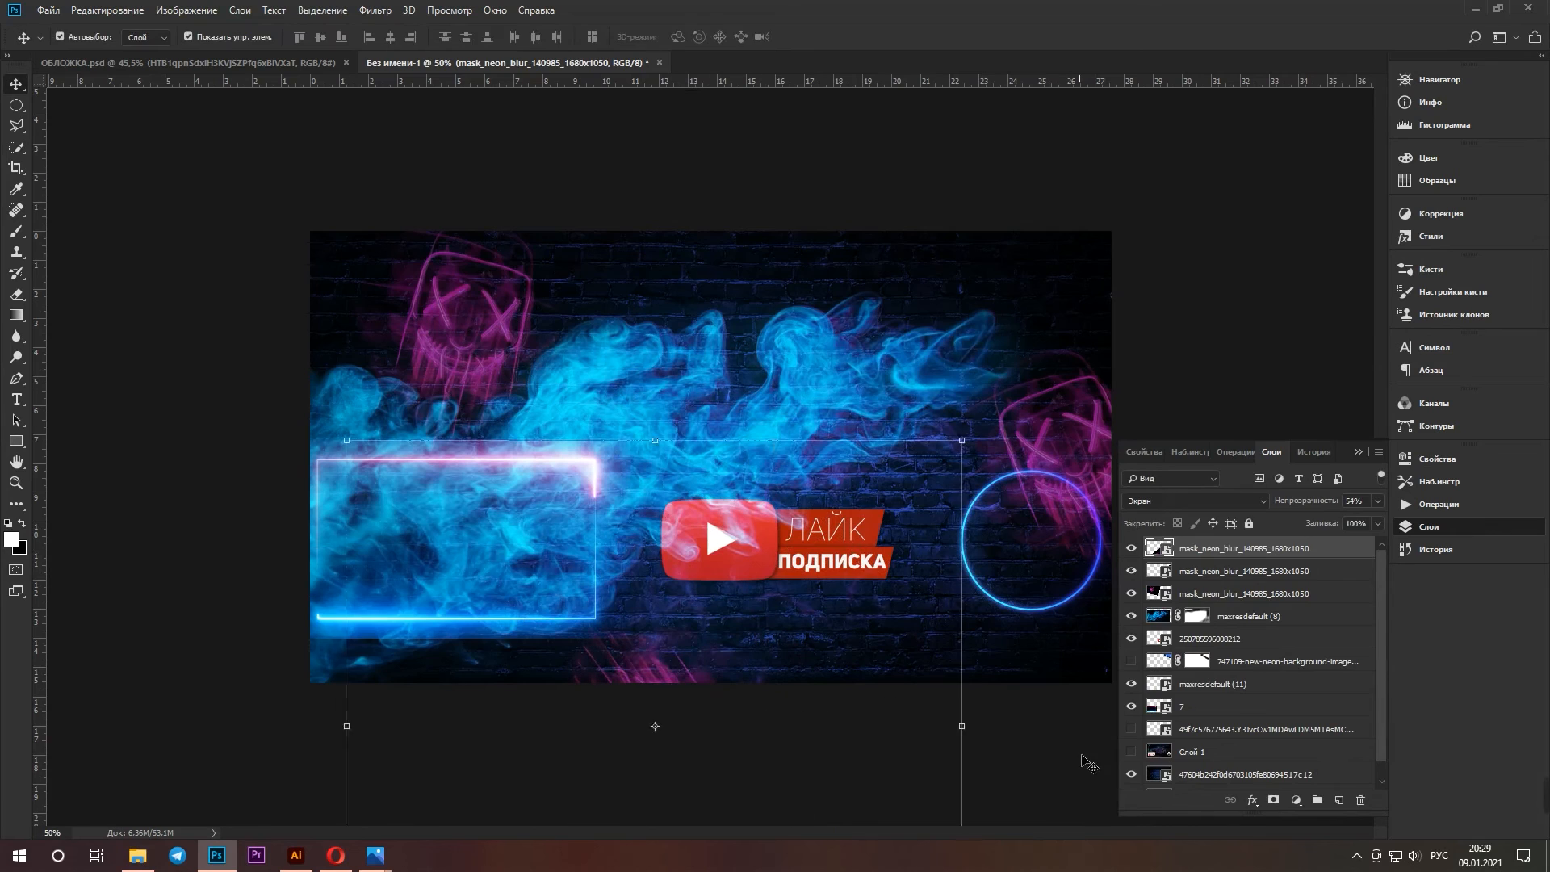
Copy the Art Design TV title from ОБЛОЖКА.psd into the end screen document and position it near the canvas top
left_click(218, 63)
left_click(460, 64)
left_click(199, 64)
left_click(1203, 696)
left_click(1195, 724)
key("ctrl+a")
key("ctrl+c")
left_click(325, 63)
key("ctrl+v")
key("ctrl+t")
left_click_drag(746, 375, 746, 257)
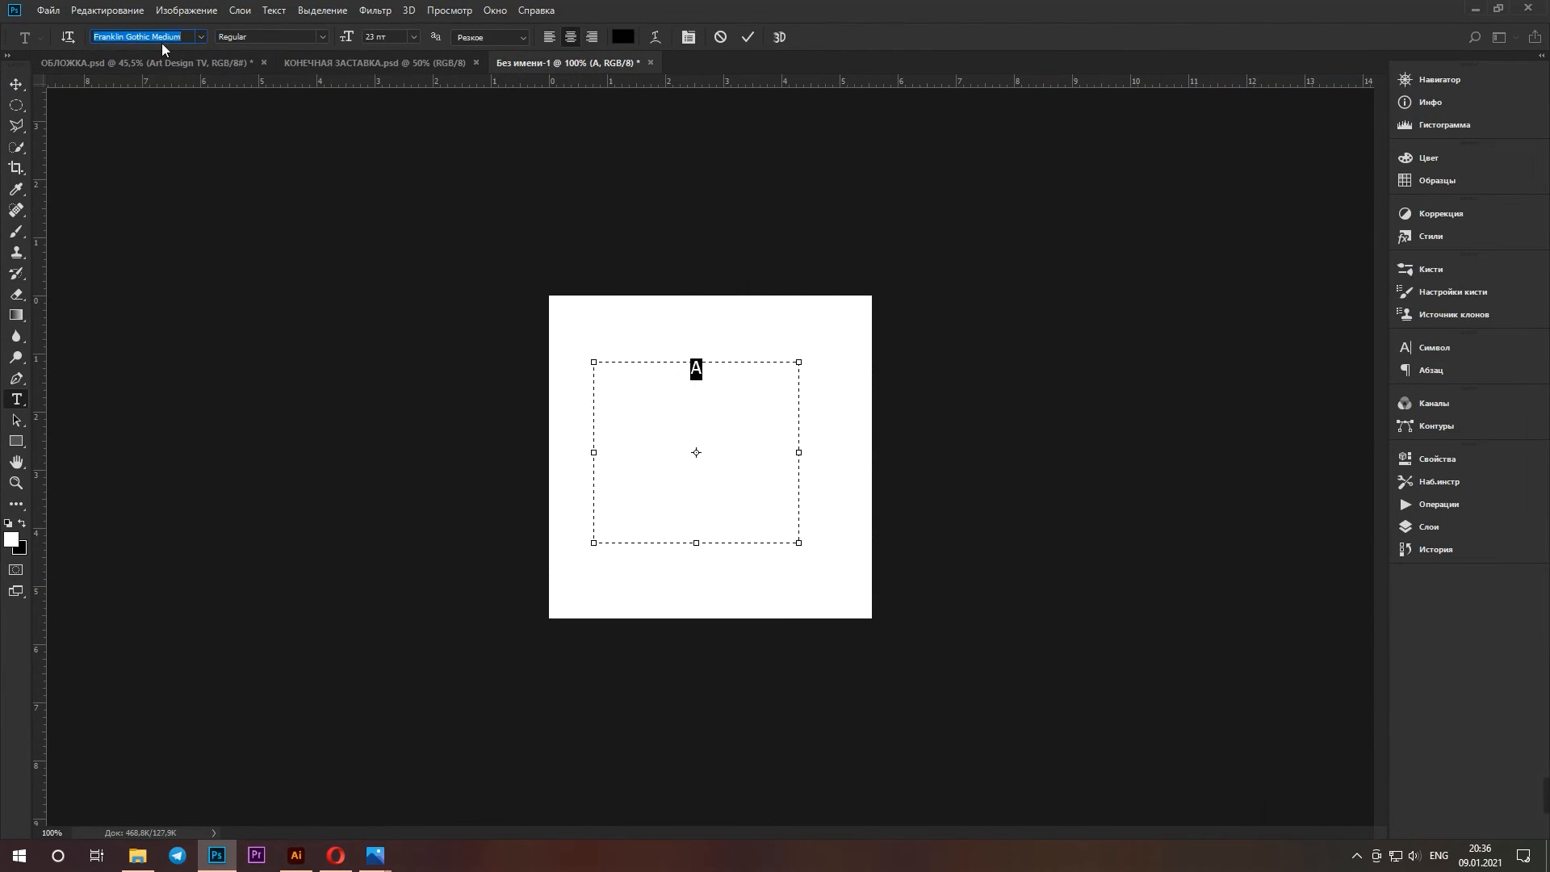
Add the letters D and T beside the A as separate black texts in Good Times RUS by Cop, 134 pt
left_click(710, 405)
type("D TV")
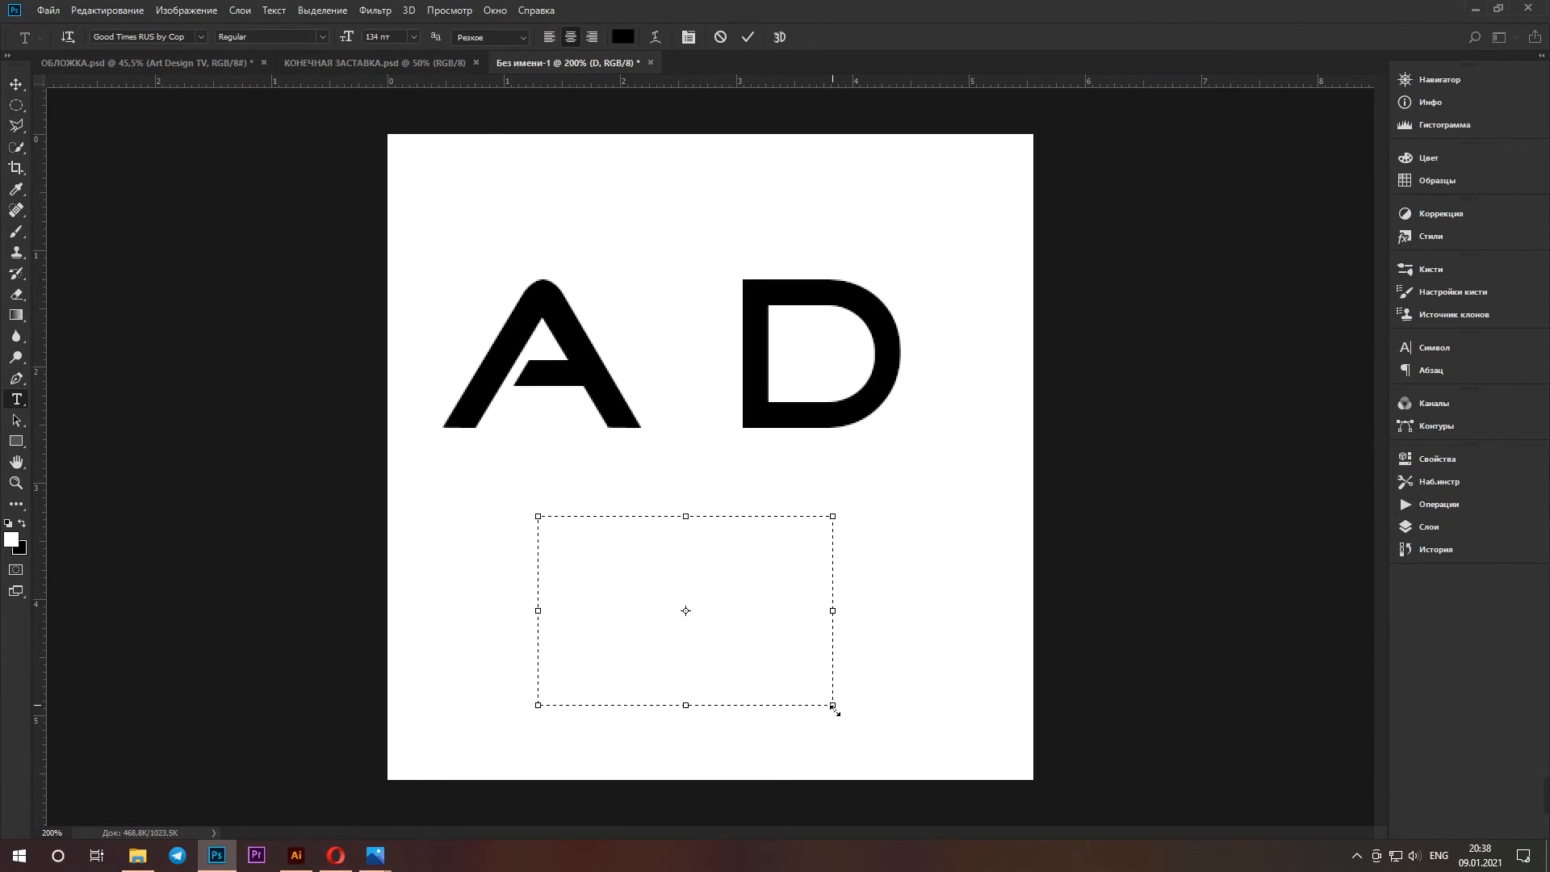
type("T")
left_click_drag(832, 611, 764, 612)
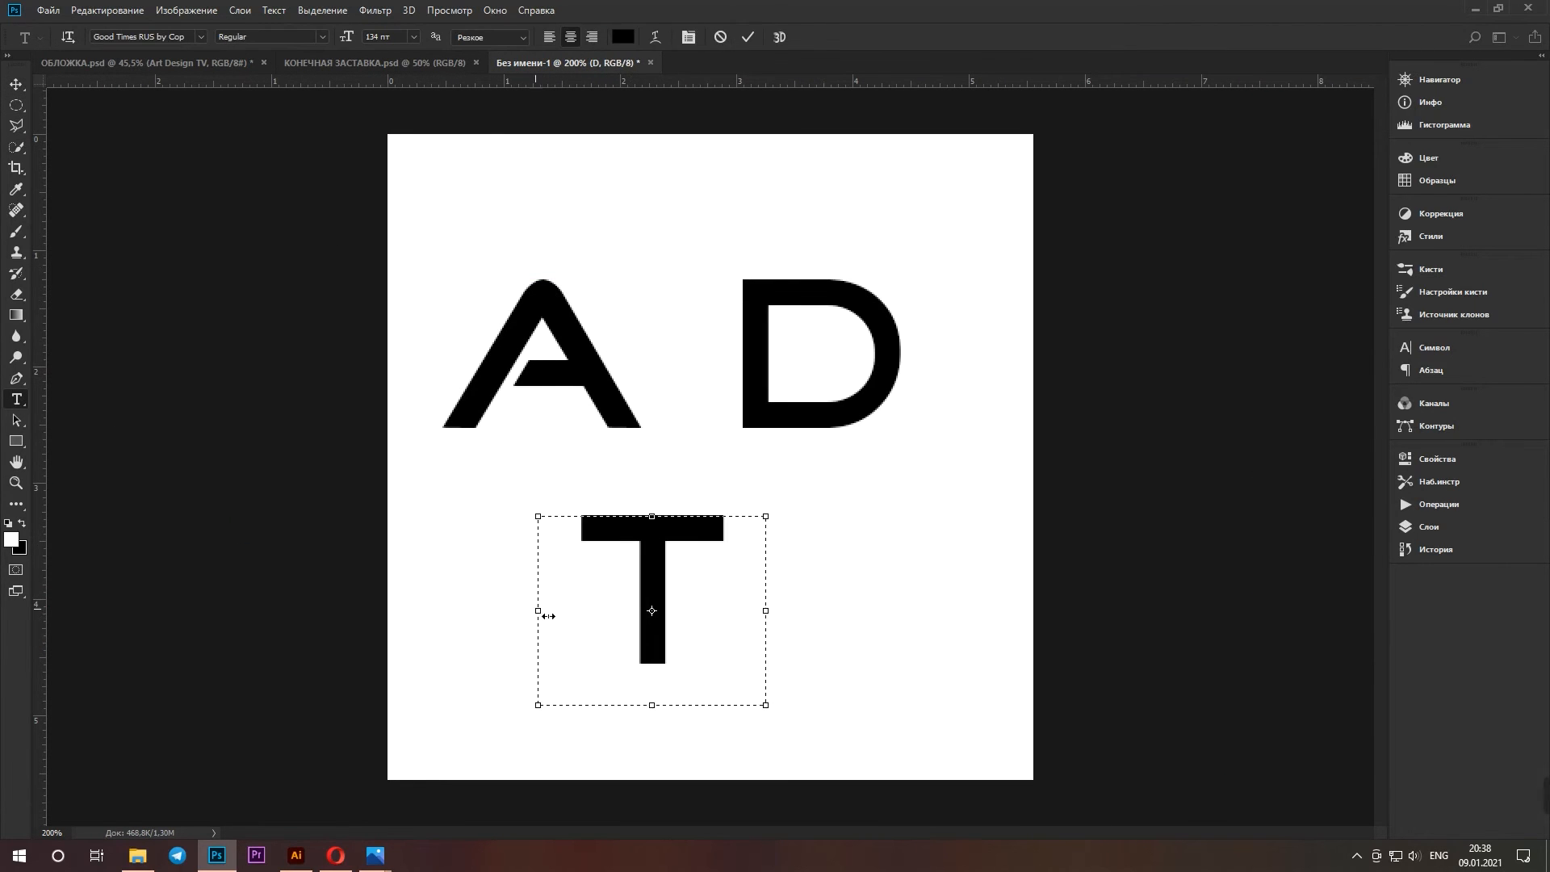
left_click_drag(539, 611, 595, 611)
left_click(16, 84)
left_click_drag(680, 582, 501, 547)
Add the letter V in its own text box and arrange A, T and D in a row with V beneath them
left_click(16, 398)
left_click_drag(660, 483, 877, 671)
left_click_drag(617, 397, 667, 384)
left_click_drag(856, 414, 893, 400)
left_click_drag(667, 385, 678, 384)
left_click_drag(543, 491, 616, 491)
left_click_drag(869, 502, 837, 435)
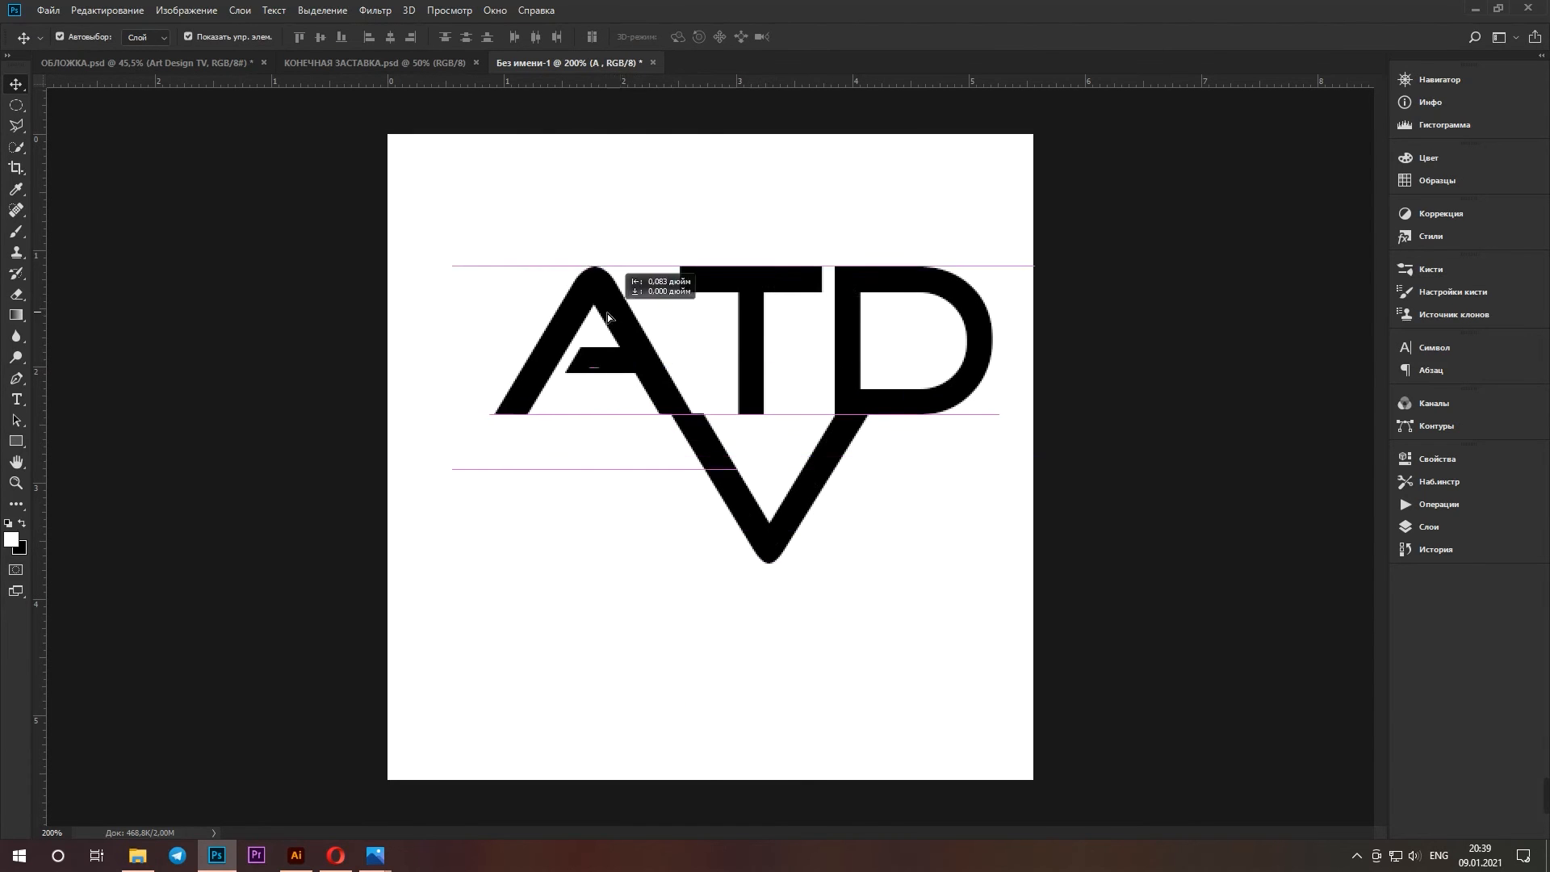
Spread the letters into a cross layout with T on top, A and D at the sides and V at the bottom
left_click_drag(608, 318, 556, 346)
left_click_drag(842, 373, 842, 401)
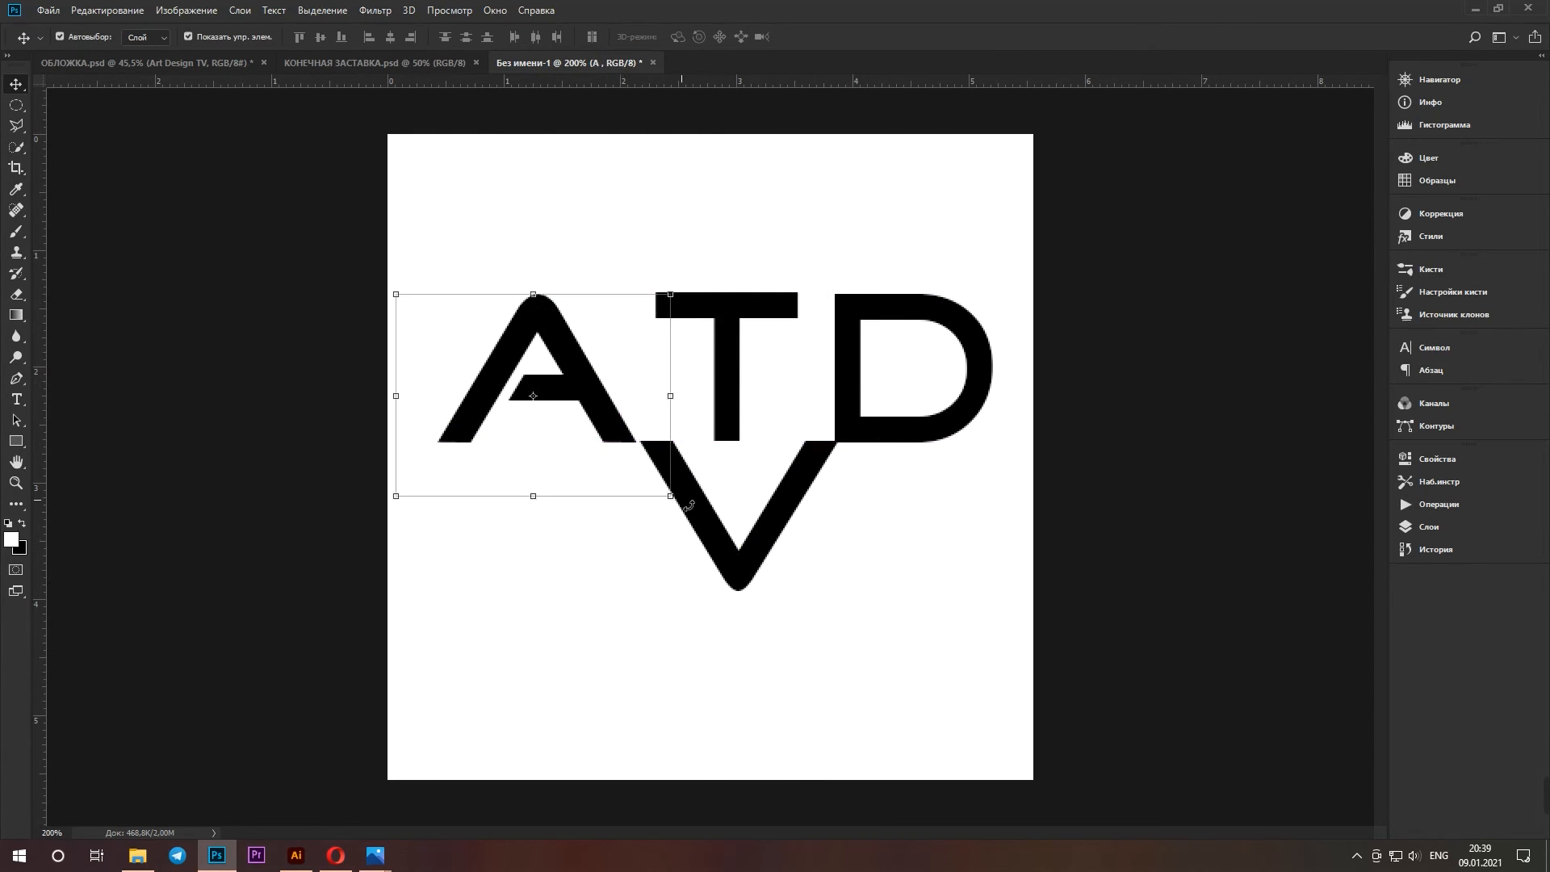
left_click_drag(737, 605, 712, 732)
left_click_drag(727, 347, 710, 349)
left_click(591, 387)
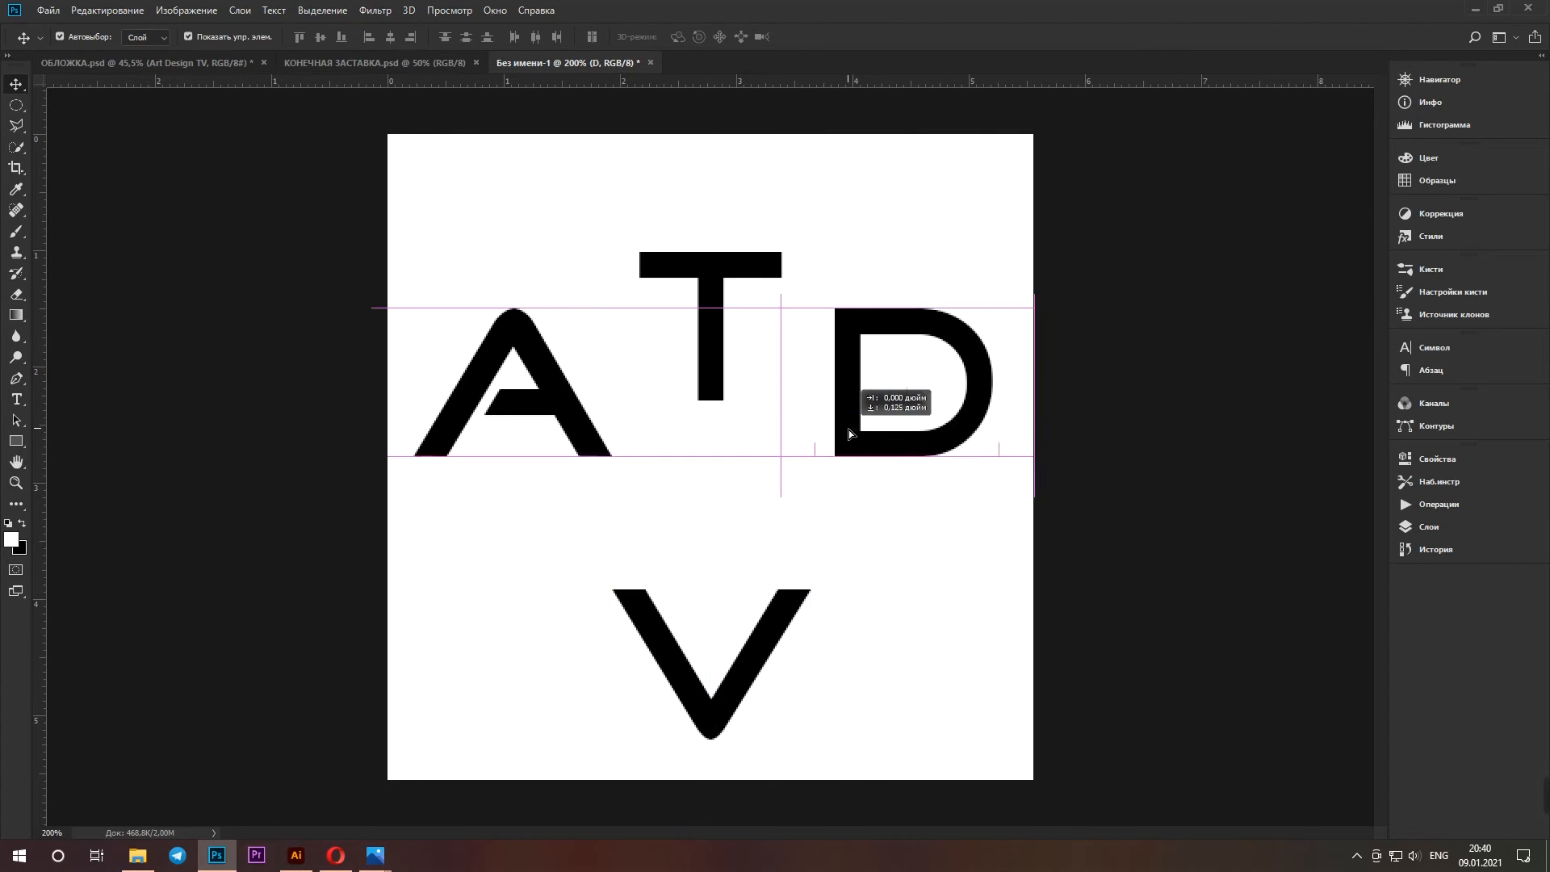
Rearrange the letters into a two-by-two grid with A and D above T and V
left_click_drag(756, 653, 756, 520)
left_click(931, 501)
left_click_drag(533, 567, 518, 567)
left_click_drag(686, 567, 812, 589)
left_click_drag(512, 567, 573, 567)
left_click_drag(570, 416, 632, 325)
left_click_drag(835, 407, 835, 316)
left_click(726, 420)
Select a square quarter of the canvas with the Rectangular Marquee and fill it with black on a new layer
right_click(16, 107)
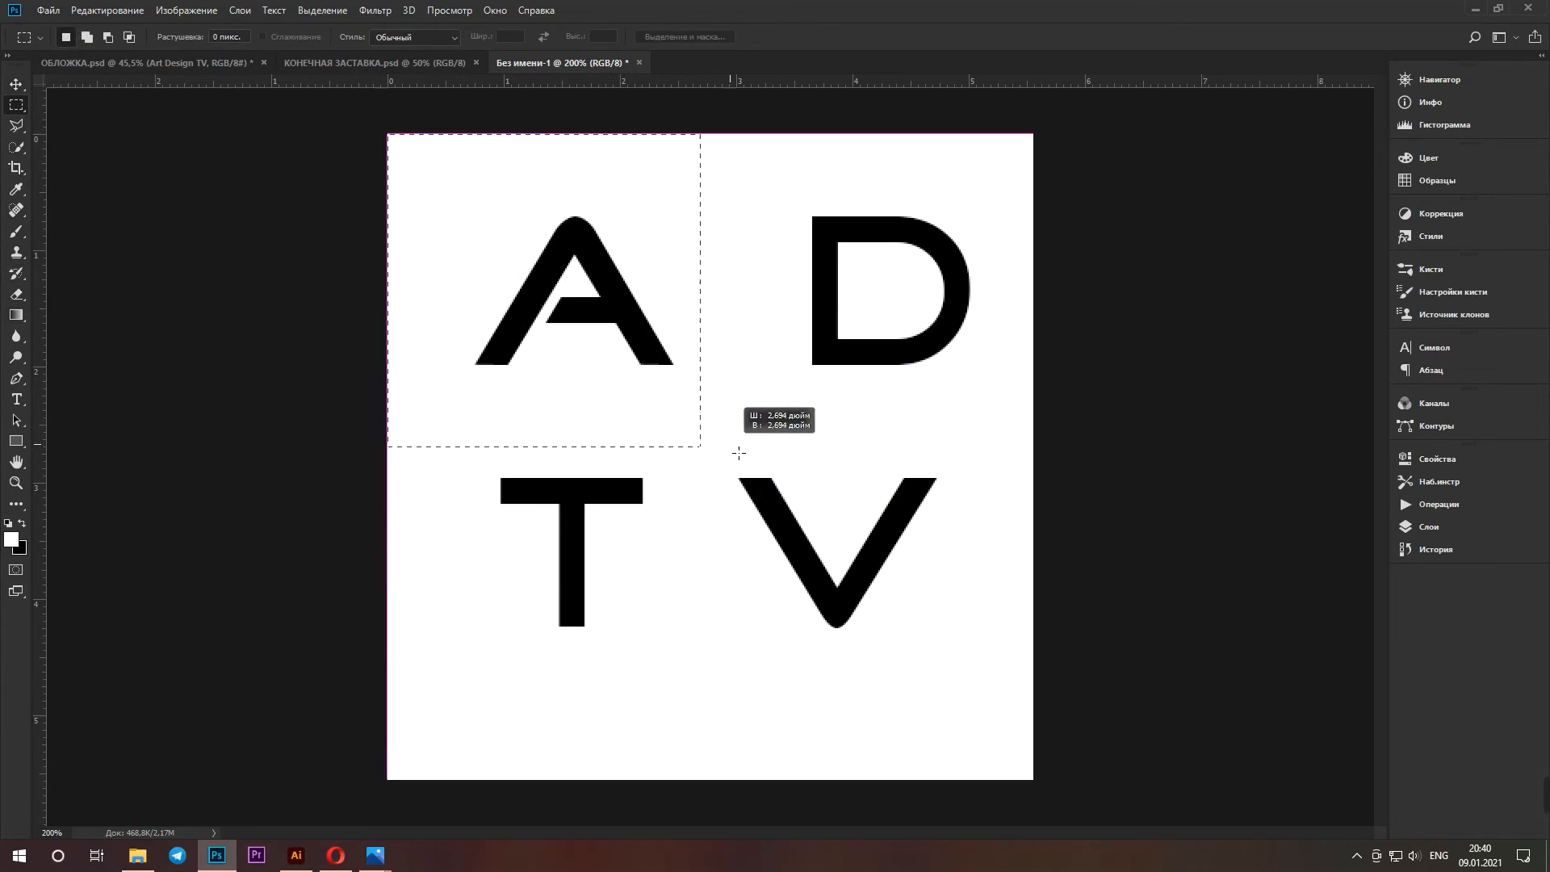
left_click_drag(739, 453, 727, 443)
left_click(1429, 526)
left_click(1339, 800)
key("ctrl+Delete")
Place the black square in the lower-right quadrant and a duplicate of it in the upper-left quadrant
left_click(16, 85)
left_click_drag(592, 345, 929, 683)
key("ctrl+j")
left_click_drag(864, 591, 526, 253)
left_click_drag(696, 443, 711, 458)
key("Return")
left_click(775, 517)
key("Return")
Set the text colour of the letters A and V to white, ffffff
left_click(1192, 656)
left_click(961, 148)
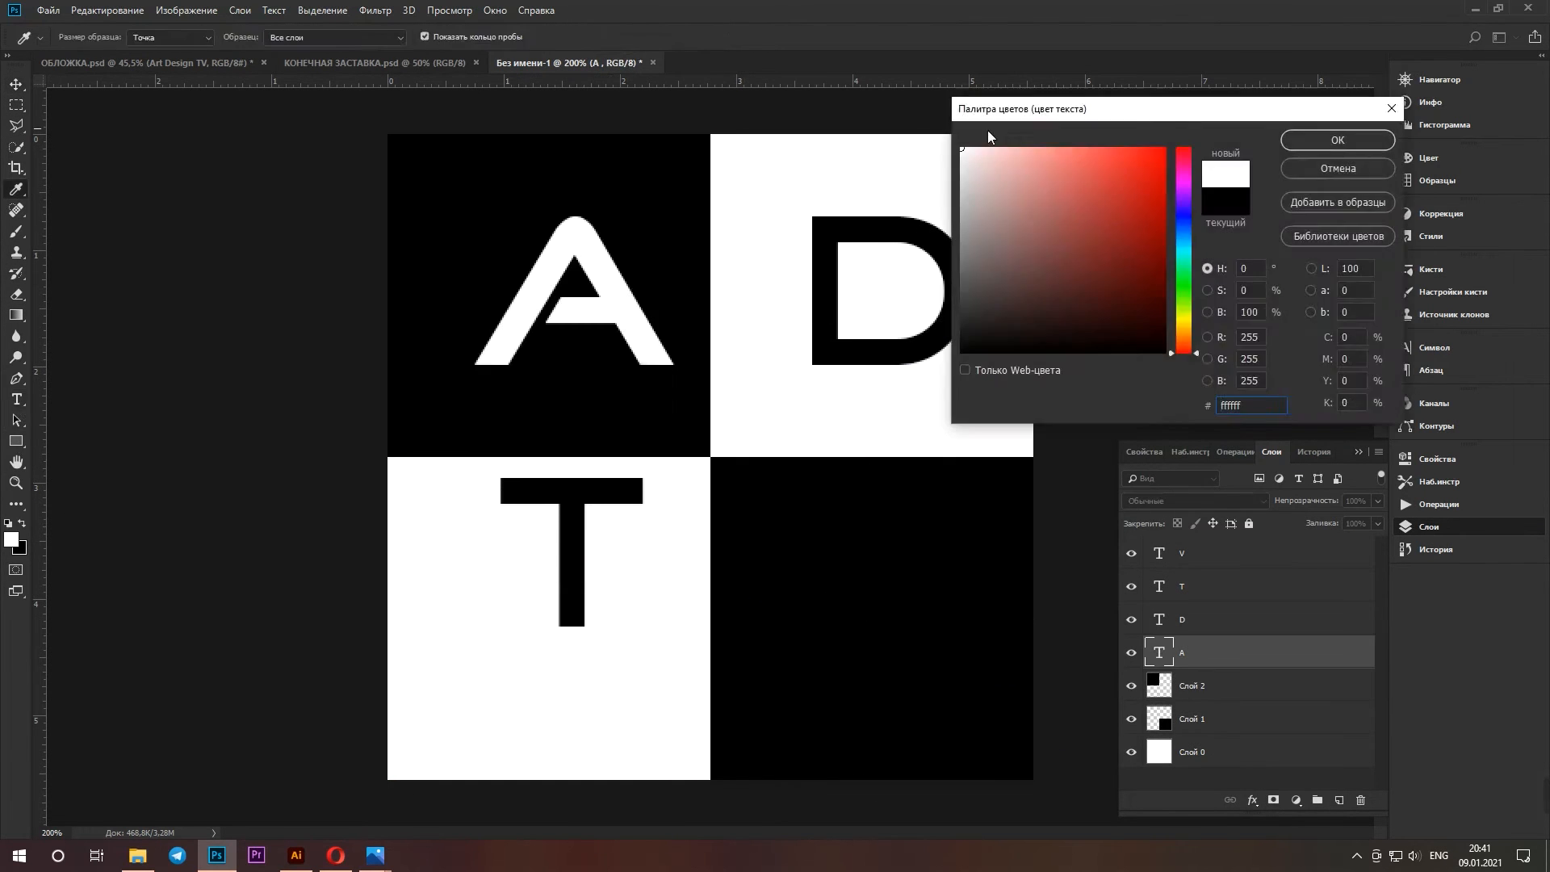
left_click(1339, 140)
double_click(1159, 554)
left_click(623, 37)
left_click(961, 148)
left_click(1338, 140)
Move the letters V, D and T closer to the centre of the checkerboard
left_click(17, 85)
left_click_drag(838, 618, 879, 687)
left_click_drag(860, 361, 767, 447)
left_click_drag(879, 687, 825, 612)
left_click_drag(850, 336, 919, 263)
left_click_drag(634, 549, 613, 567)
key("Return")
left_click(986, 364)
left_click_drag(819, 363, 749, 361)
Compare with the banner and end screen documents, and fine-tune the positions of A, V and T around the centre
left_click(375, 63)
left_click(194, 63)
left_click(578, 63)
left_click_drag(604, 331, 588, 330)
left_click_drag(807, 551, 816, 546)
left_click_drag(614, 557, 617, 540)
Delete the upper-left black square and enlarge the remaining one behind all four letters
left_click(549, 251)
key("Delete")
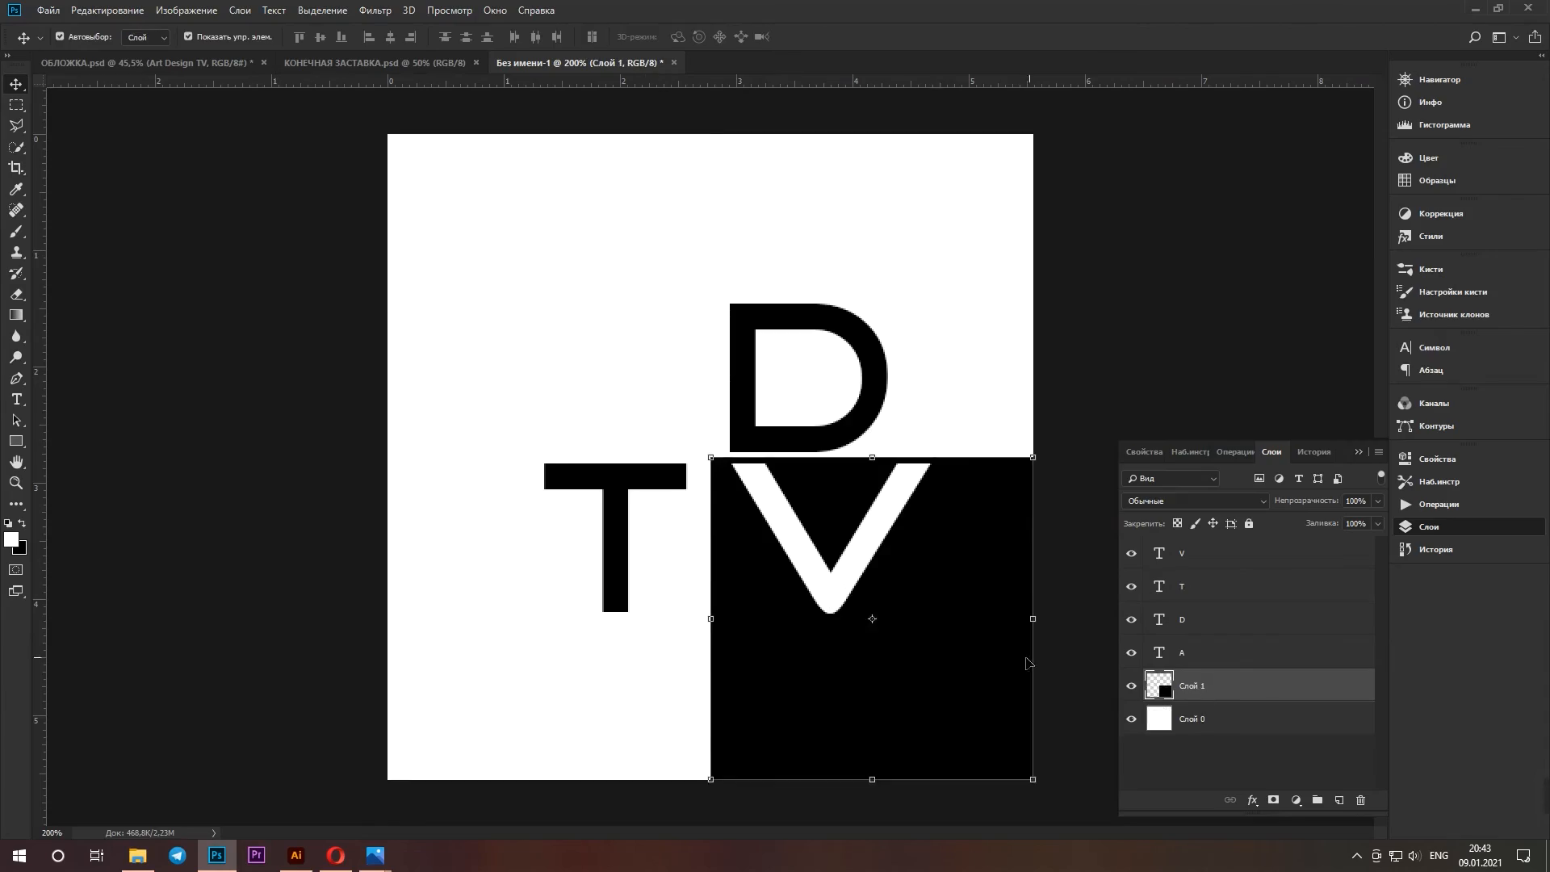
left_click_drag(1027, 664, 997, 682)
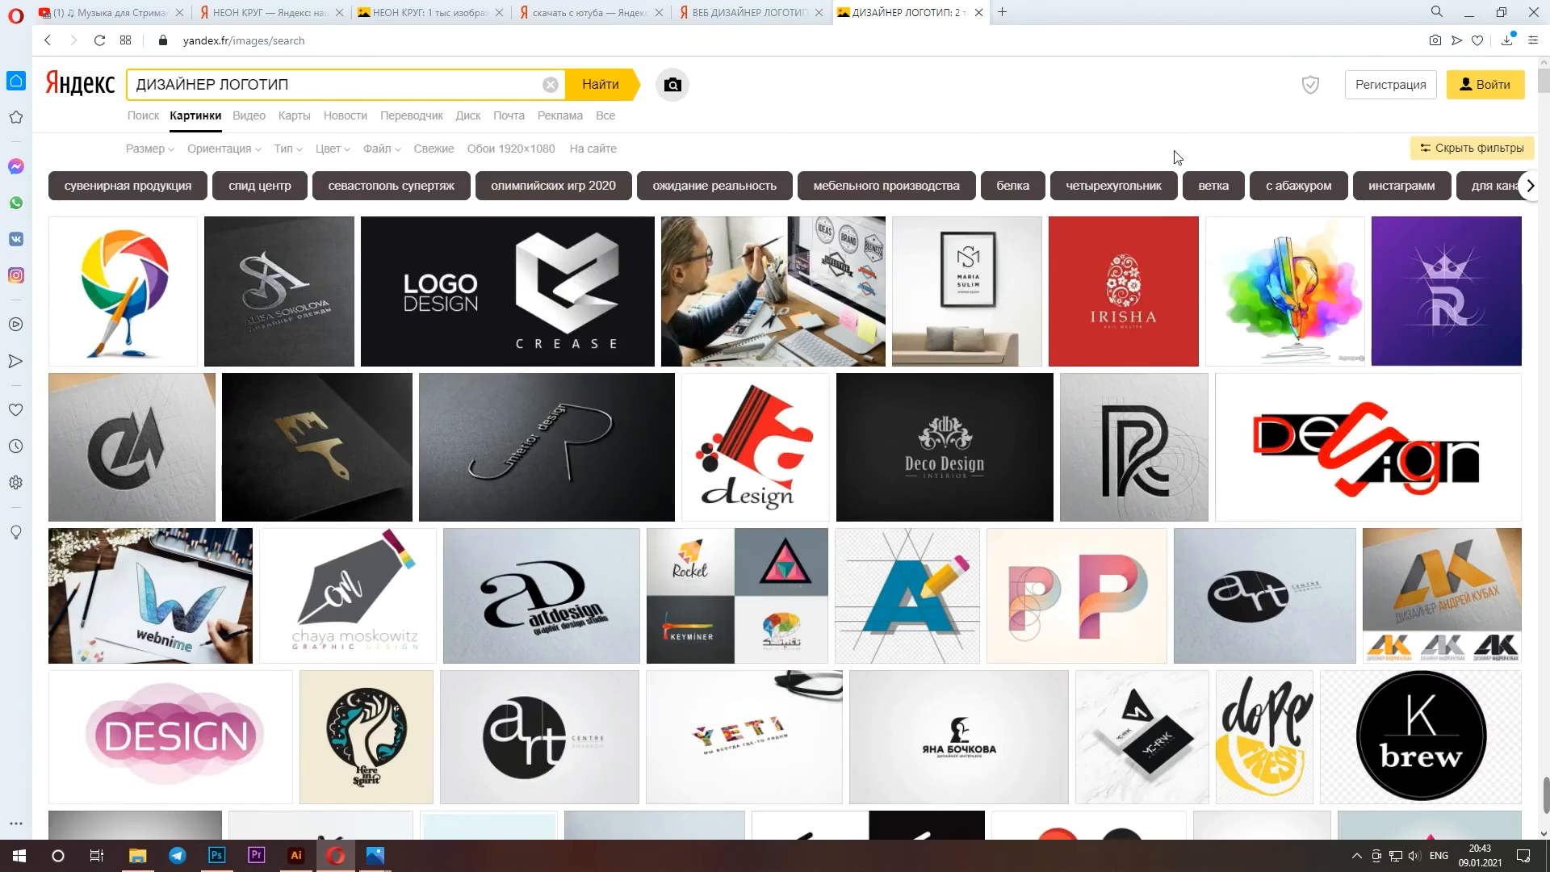
Look through the ДИЗАЙНЕР ЛОГОТИП image results in the browser for logo ideas
scroll(763, 468, "down", 10)
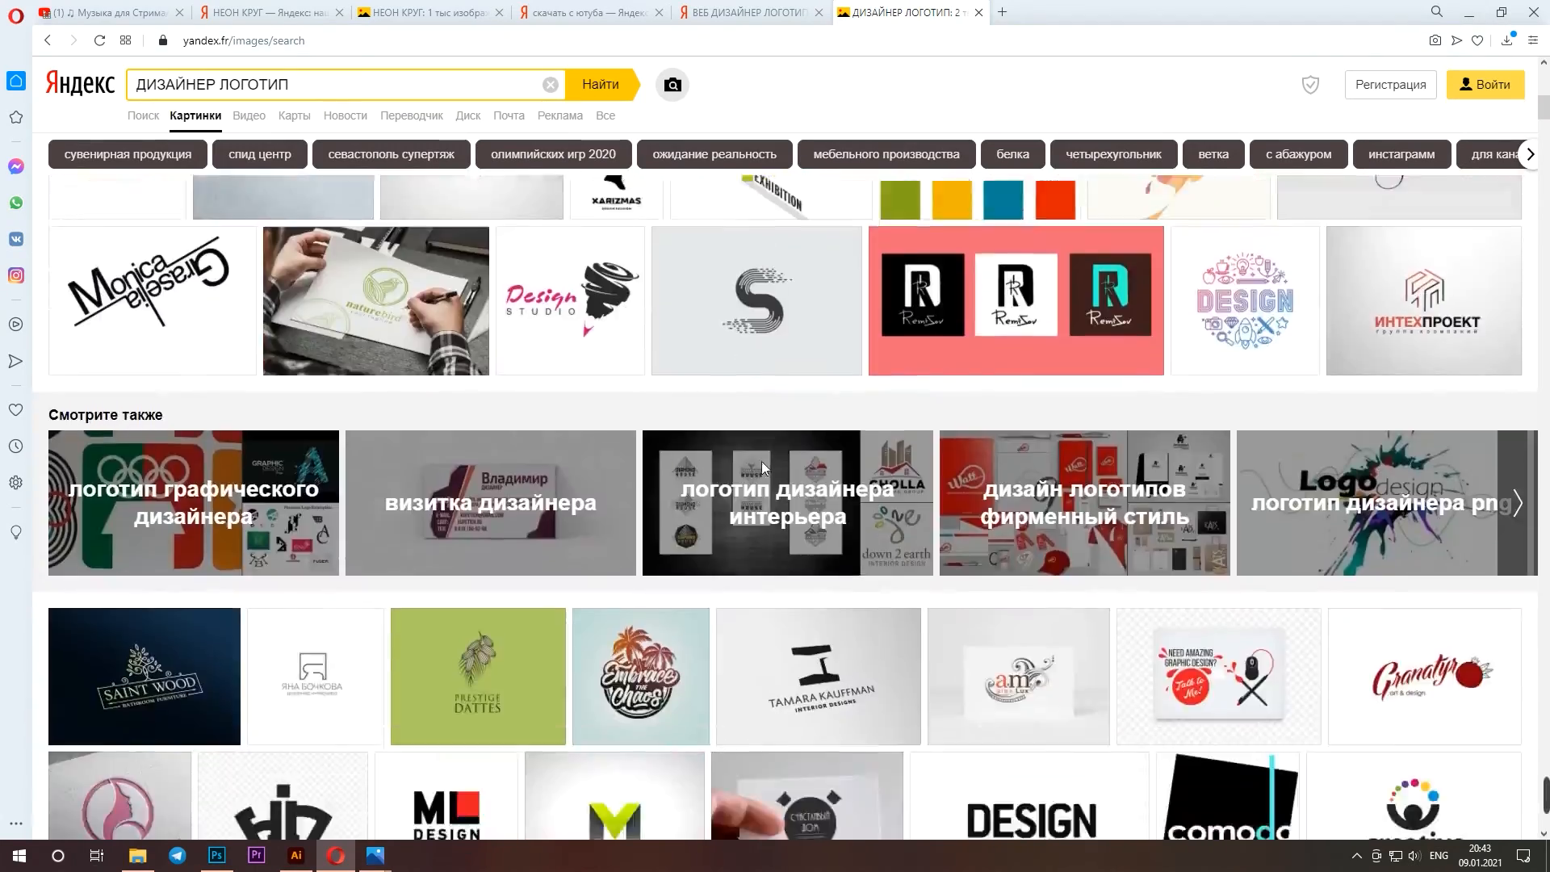
scroll(763, 468, "down", 10)
left_click(271, 12)
left_click(336, 856)
Place the mask_neon_blur image behind the letters and enlarge it to fill the square canvas
left_click(138, 856)
left_click(711, 385)
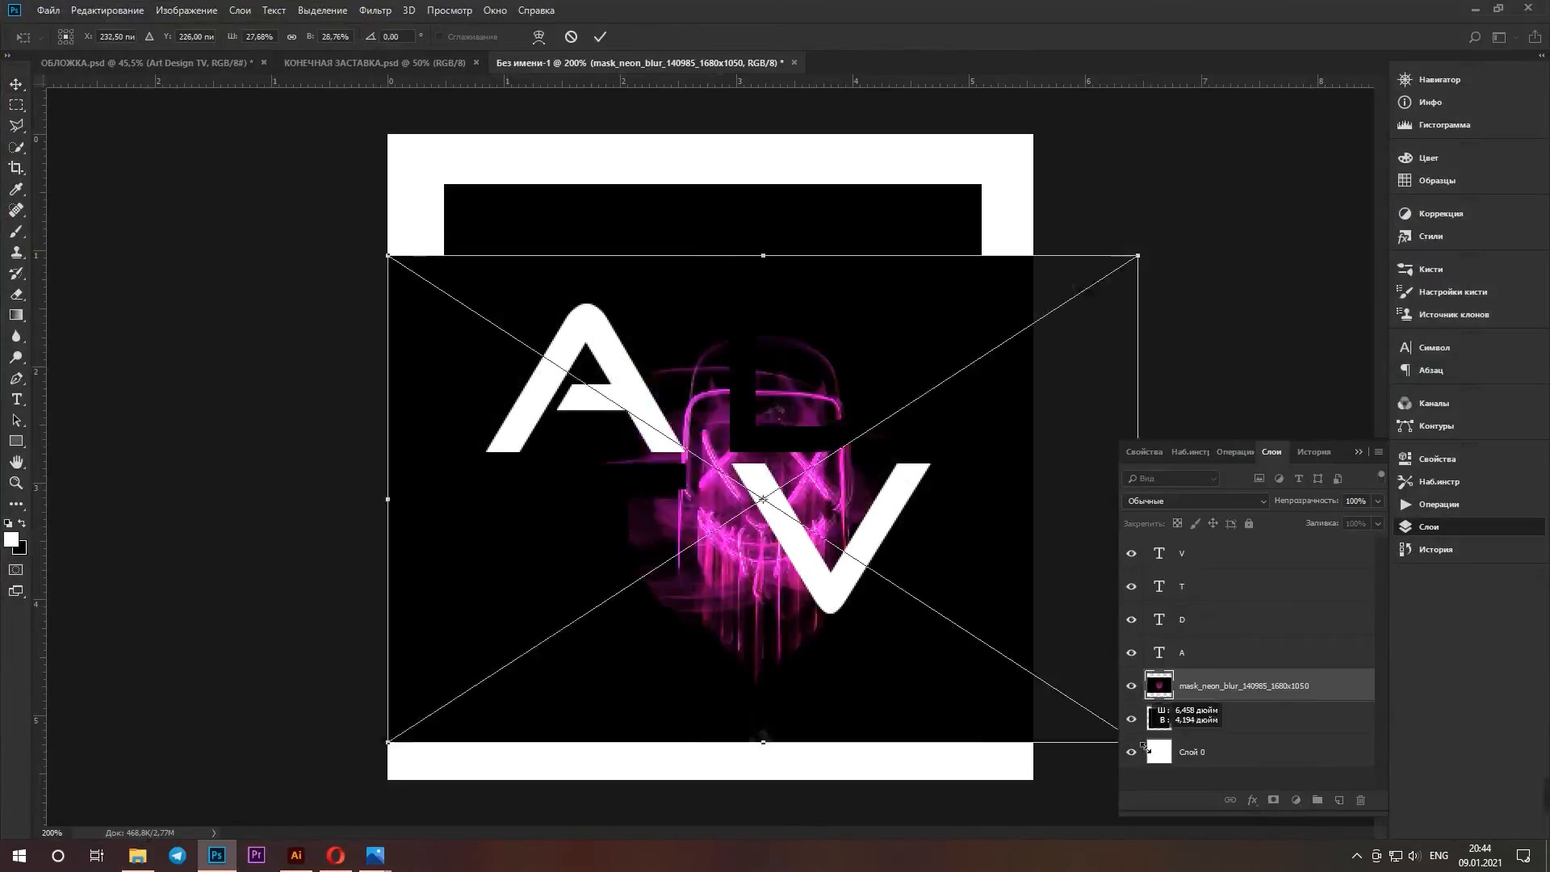
left_click_drag(1141, 743, 1373, 824)
key("Return")
Align the letters A, D, T and V precisely so that they meet at the centre over the neon mask
left_click_drag(639, 391, 667, 394)
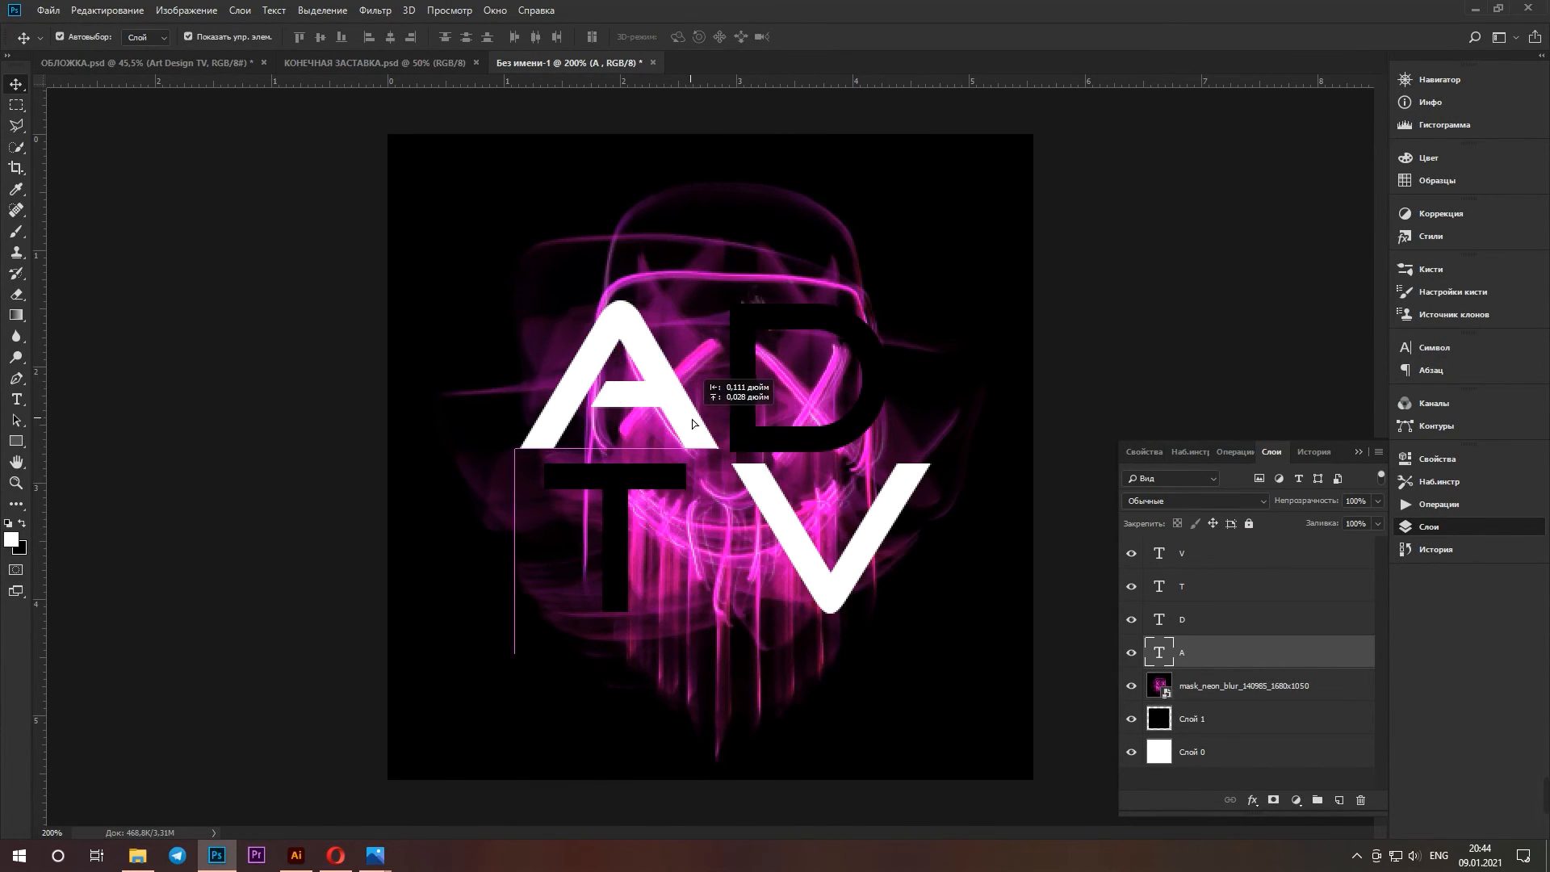
left_click_drag(763, 490, 750, 475)
left_click(736, 427)
left_click(981, 458)
key("ctrl+plus")
key("ctrl+plus")
key("ctrl+plus")
left_click(546, 471)
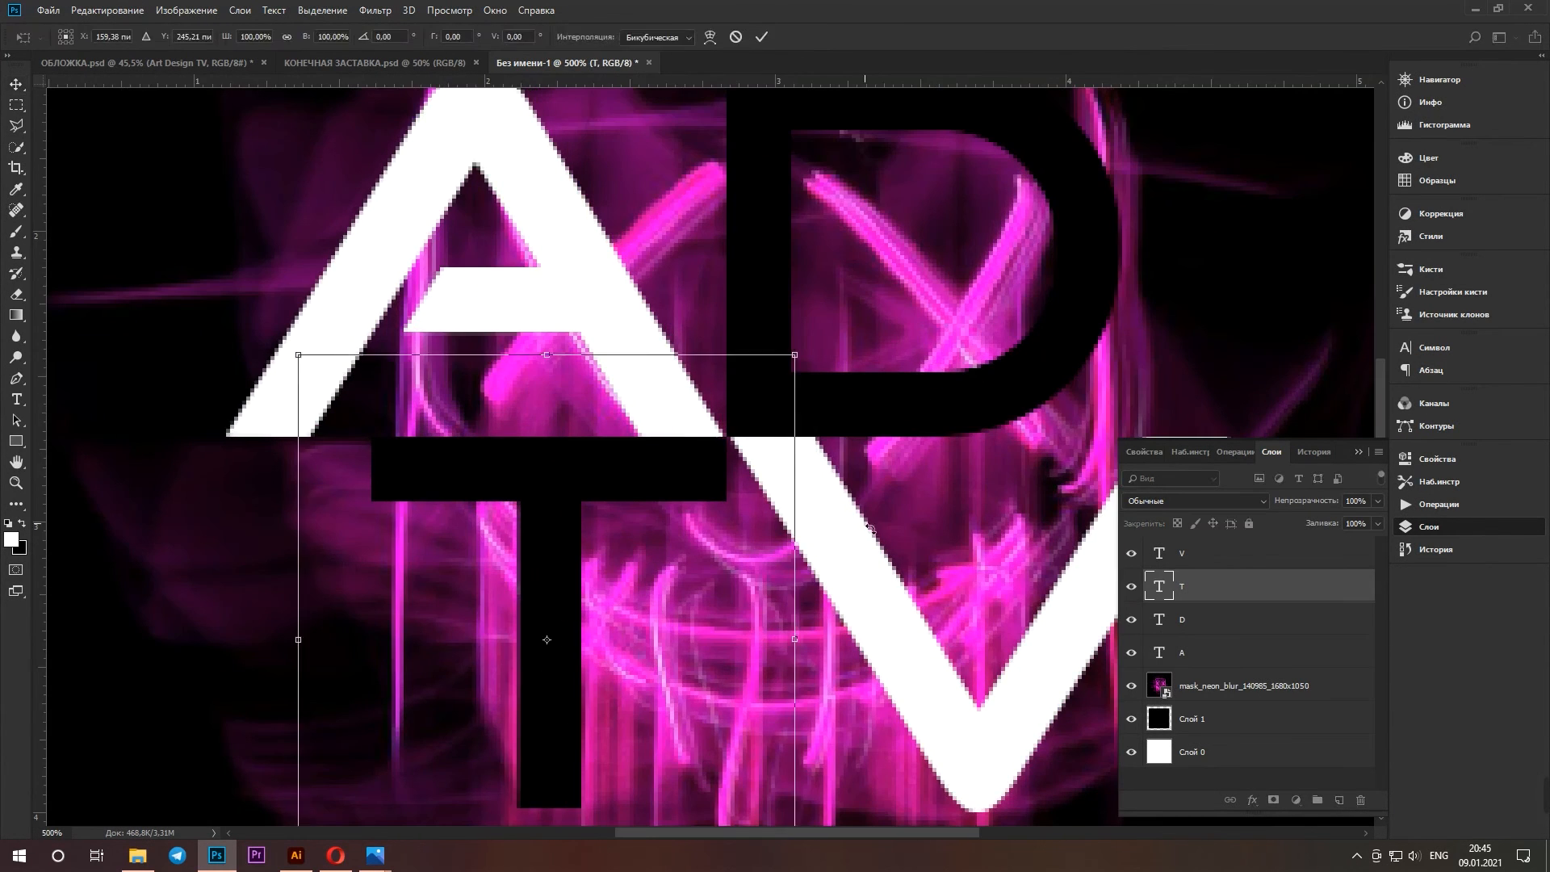
key("ctrl+minus")
key("ctrl+minus")
key("ctrl+minus")
left_click(56, 317)
Select the area around the letters and paste the copied content into a new document with both dimensions set to 400
right_click(16, 105)
key("ctrl+minus")
left_click_drag(553, 296, 817, 584)
left_click(48, 11)
left_click(68, 30)
type("400")
key("Tab")
type("400")
key("Return")
key("ctrl+v")
Copy the selected letter layers from Без имени-1 into the new document and position them
left_click(562, 63)
left_click(1211, 587, "ctrl")
left_click(1206, 554, "ctrl")
right_click(1204, 541)
right_click(1241, 721)
left_click(1274, 513)
key("ctrl+c")
left_click(743, 63)
key("ctrl+v")
left_click_drag(889, 299, 817, 546)
key("Escape")
Try moving the letters T and V to new positions in the Без имени-1 logo document
left_click(562, 63)
left_click(1001, 415)
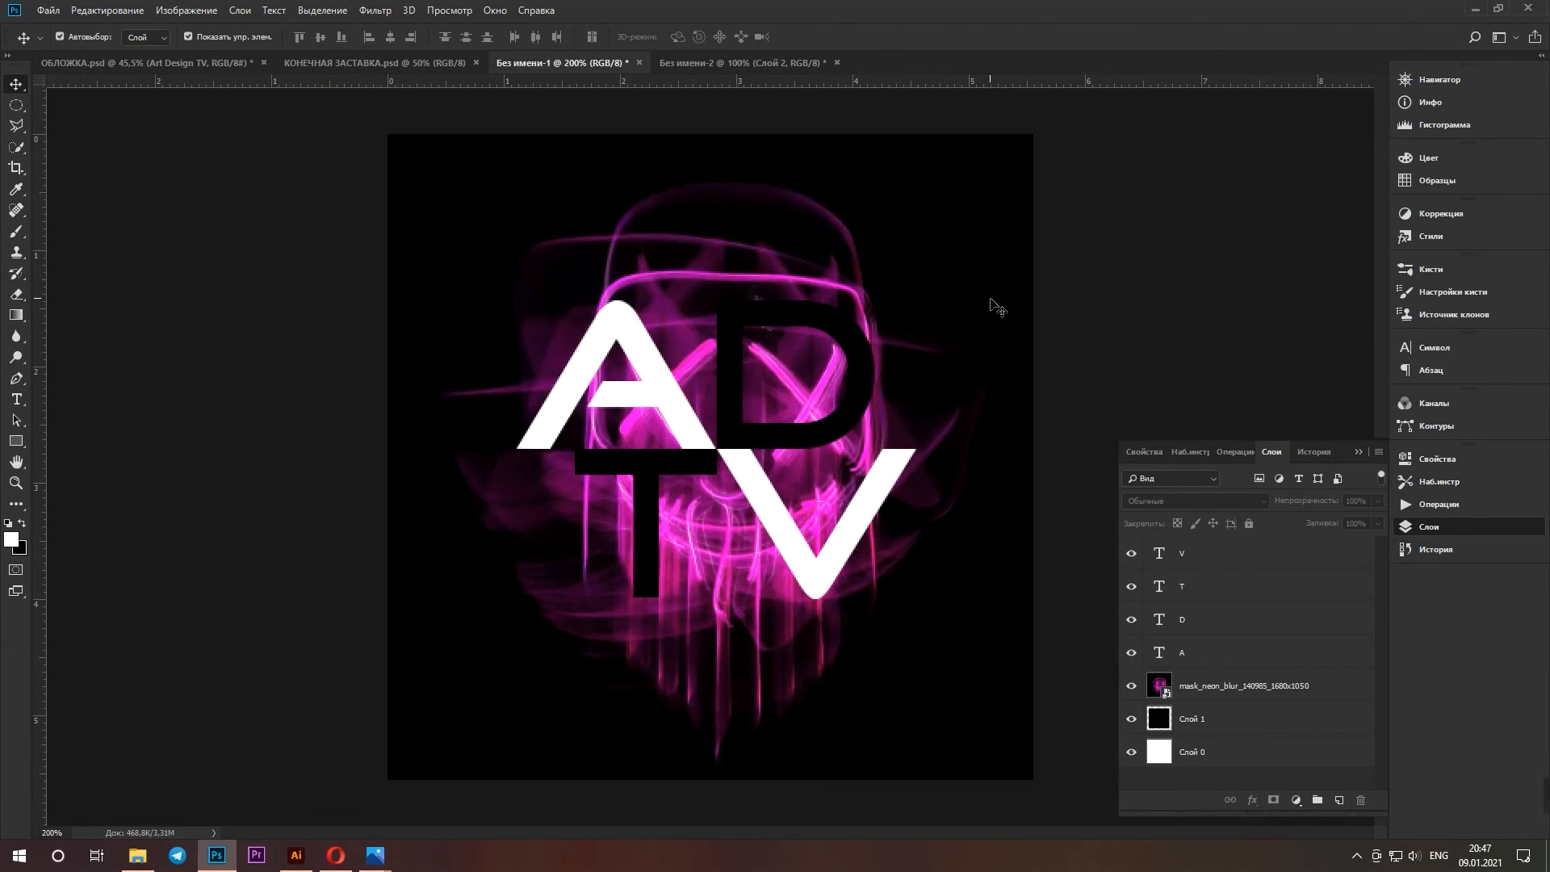
left_click_drag(646, 525, 581, 484)
left_click_drag(816, 557, 752, 710)
key("Escape")
Delete the letters A, D and V from the logo, keeping only the T text layer
left_click(646, 525)
left_click_drag(747, 211, 641, 354)
key("Delete")
left_click(730, 380)
key("Delete")
Change the T text layer to white ART lettering and adjust its text frame over the neon mask
left_click(16, 400)
double_click(646, 517)
left_click_drag(648, 482, 643, 428)
left_click_drag(816, 573, 810, 510)
left_click(816, 312)
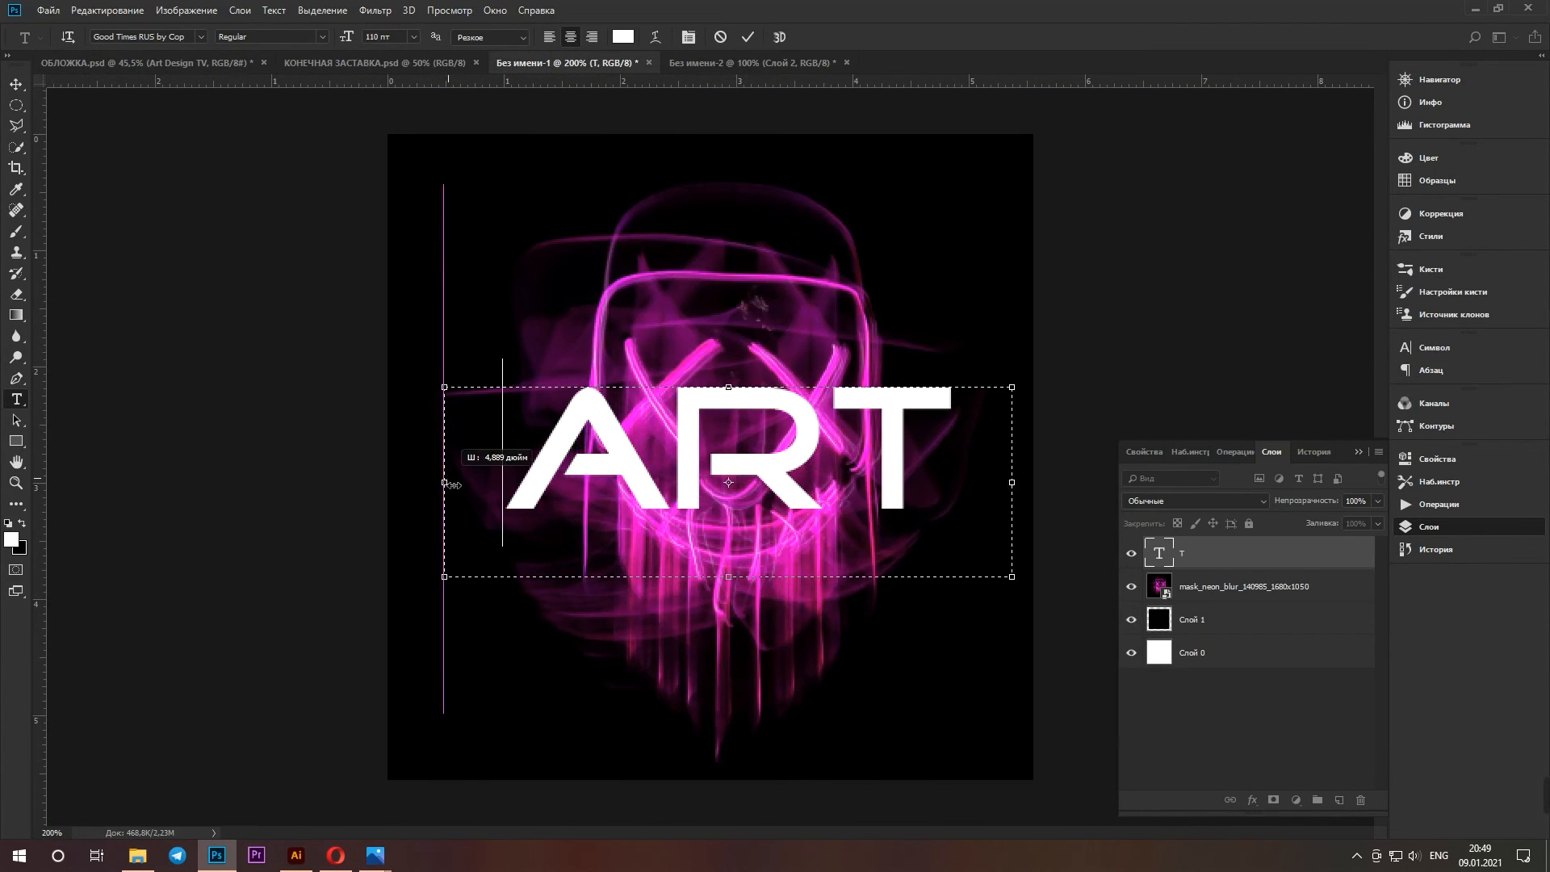
Move the ART lettering into place across the neon mask
left_click(17, 84)
mouse_move(735, 463)
left_mouse_down()
mouse_move(728, 446)
mouse_move(722, 470)
mouse_move(737, 447)
left_mouse_up()
left_click(1014, 501)
key("Return")
left_click(923, 268)
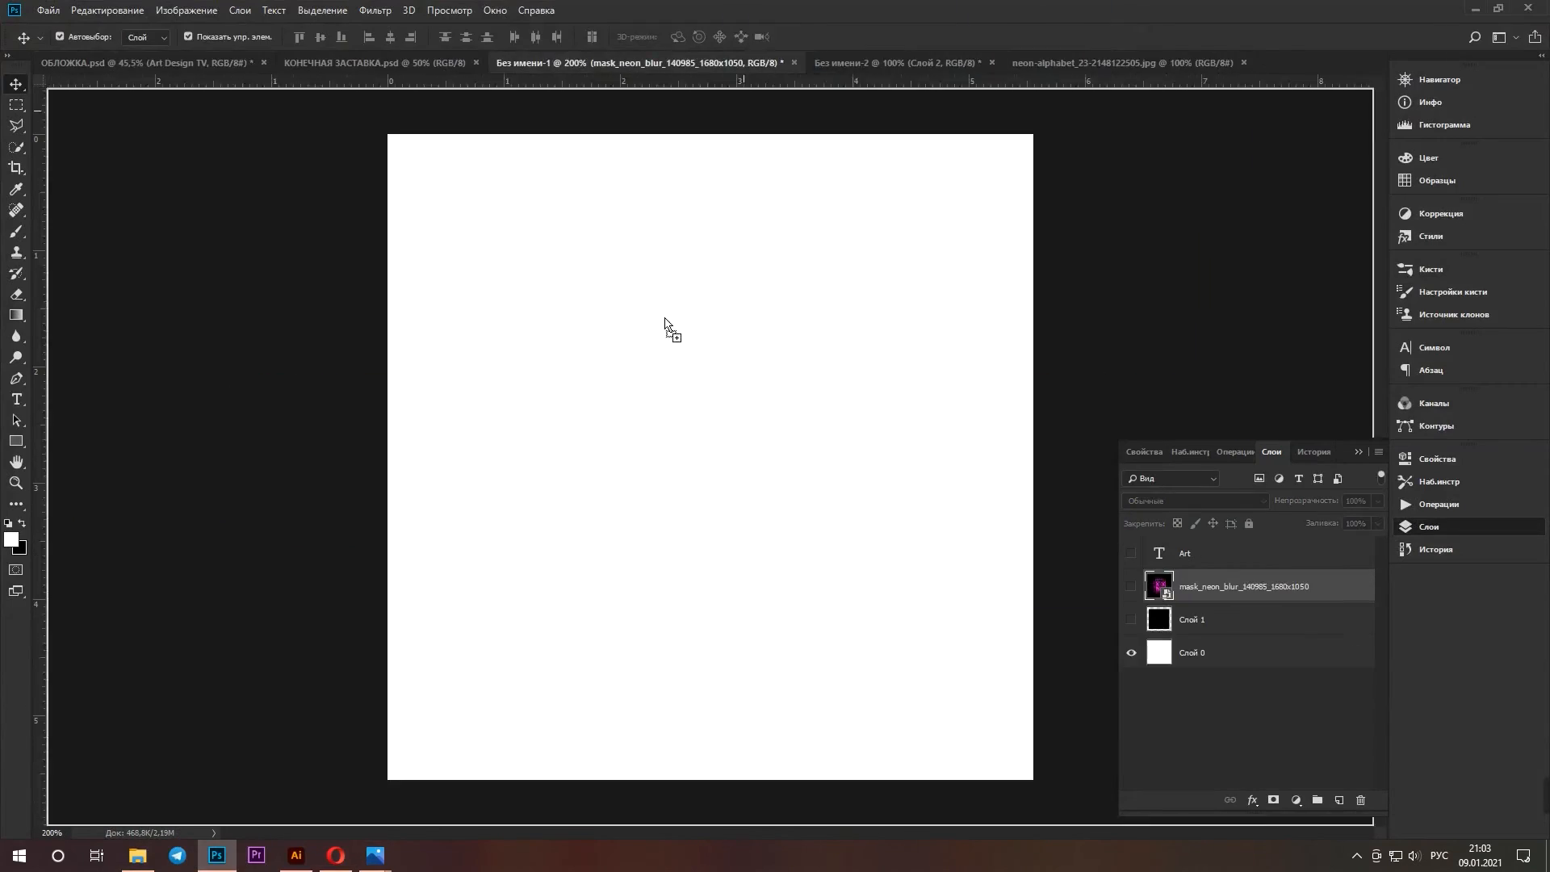
Place the colour powder explosion image beneath the ART lettering, then copy the circular area of the logo into Без имени-2
left_click_drag(665, 317, 665, 318)
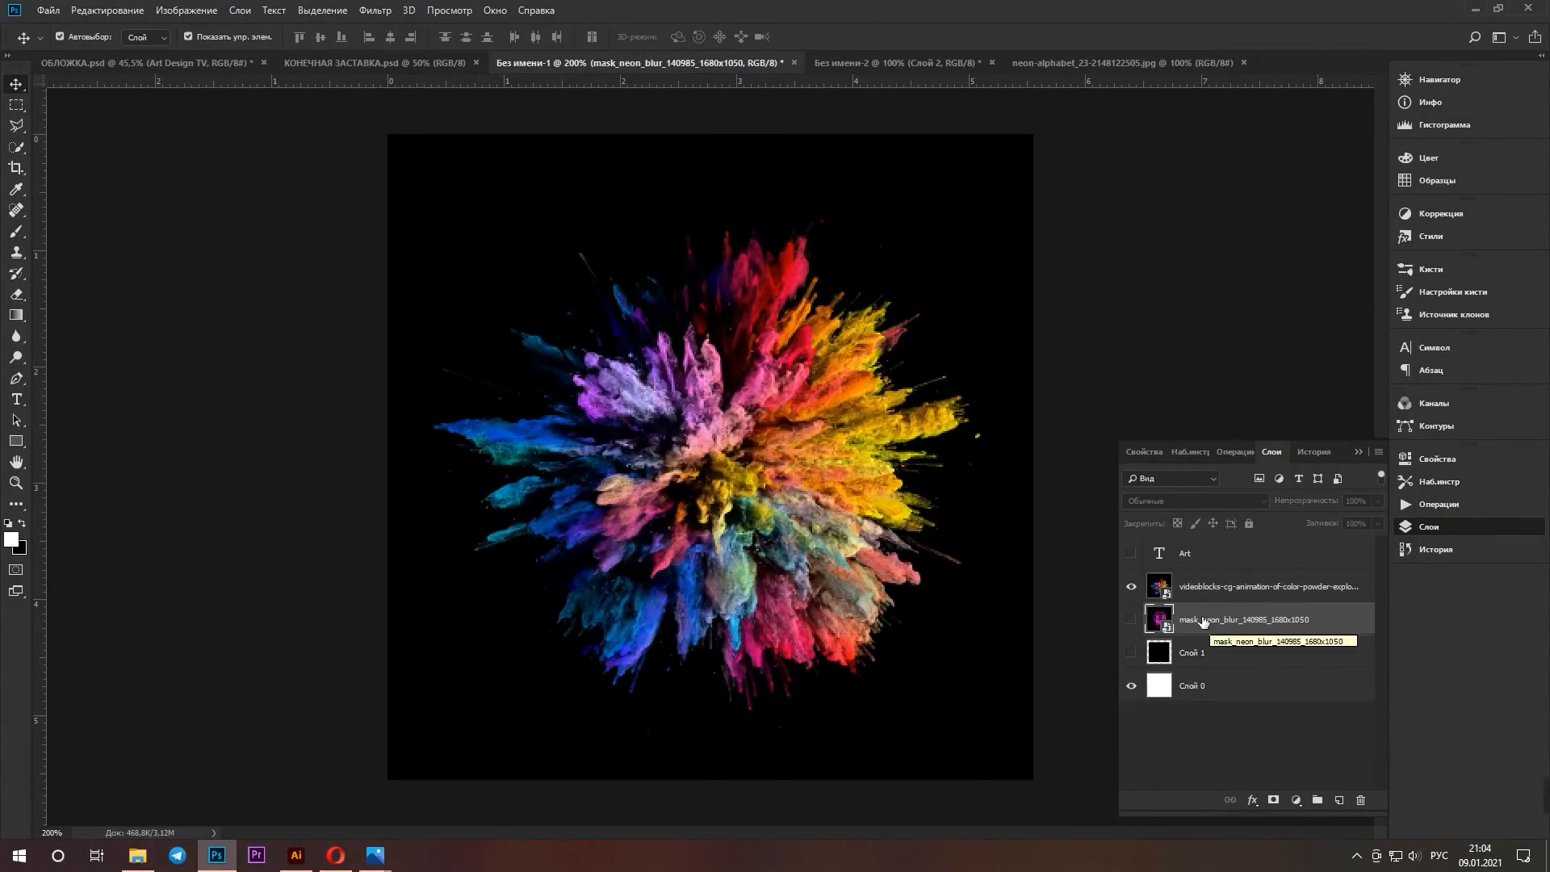
left_click_drag(671, 447, 671, 473)
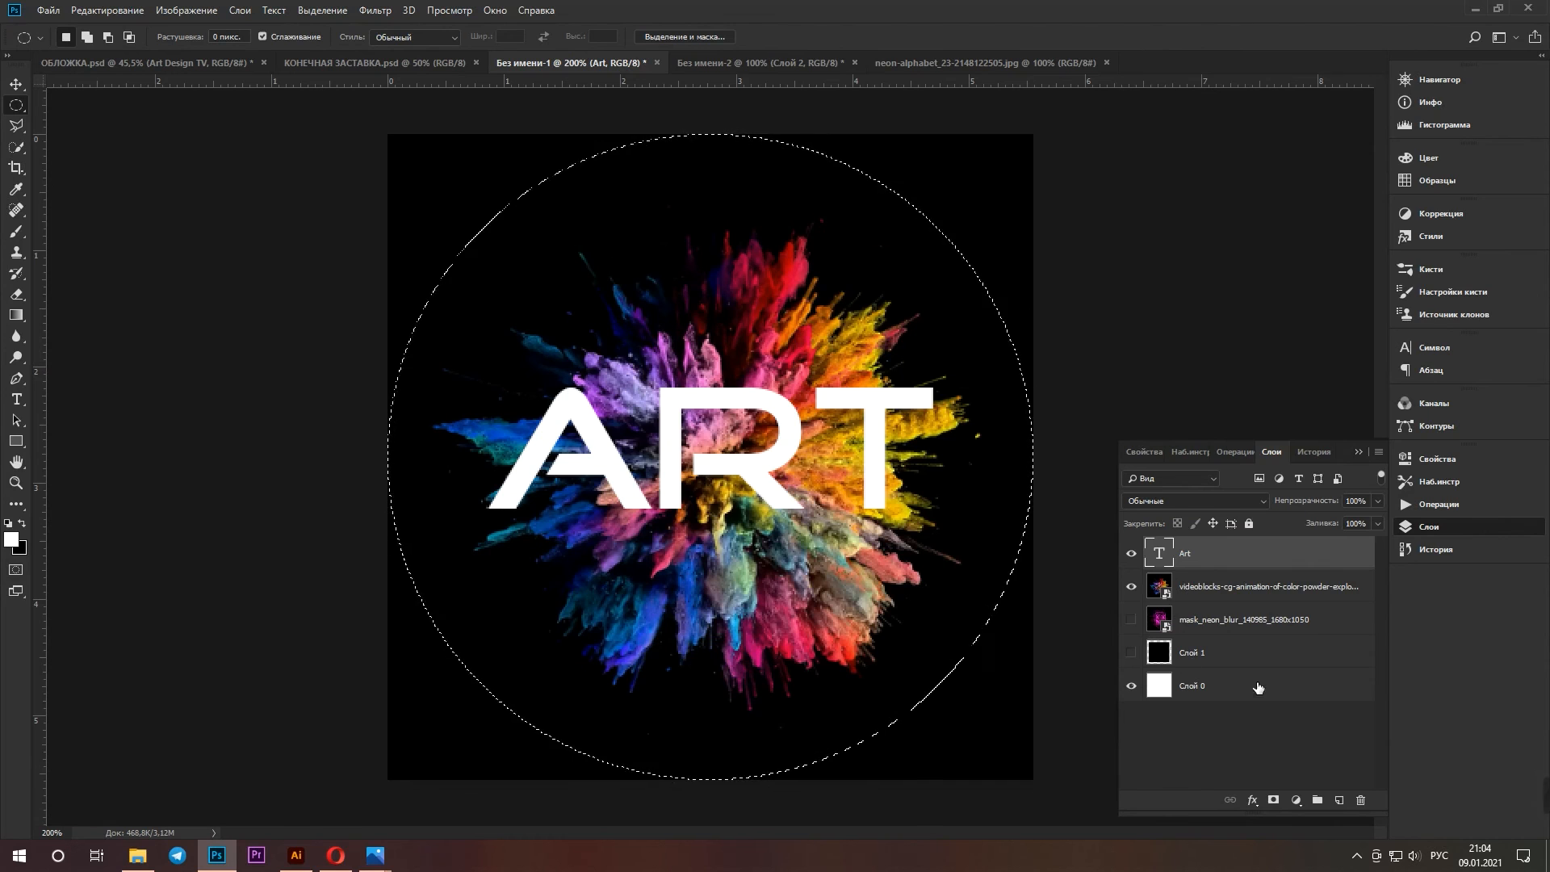
left_click(1220, 566, "ctrl")
right_click(1227, 588)
left_click(1264, 640)
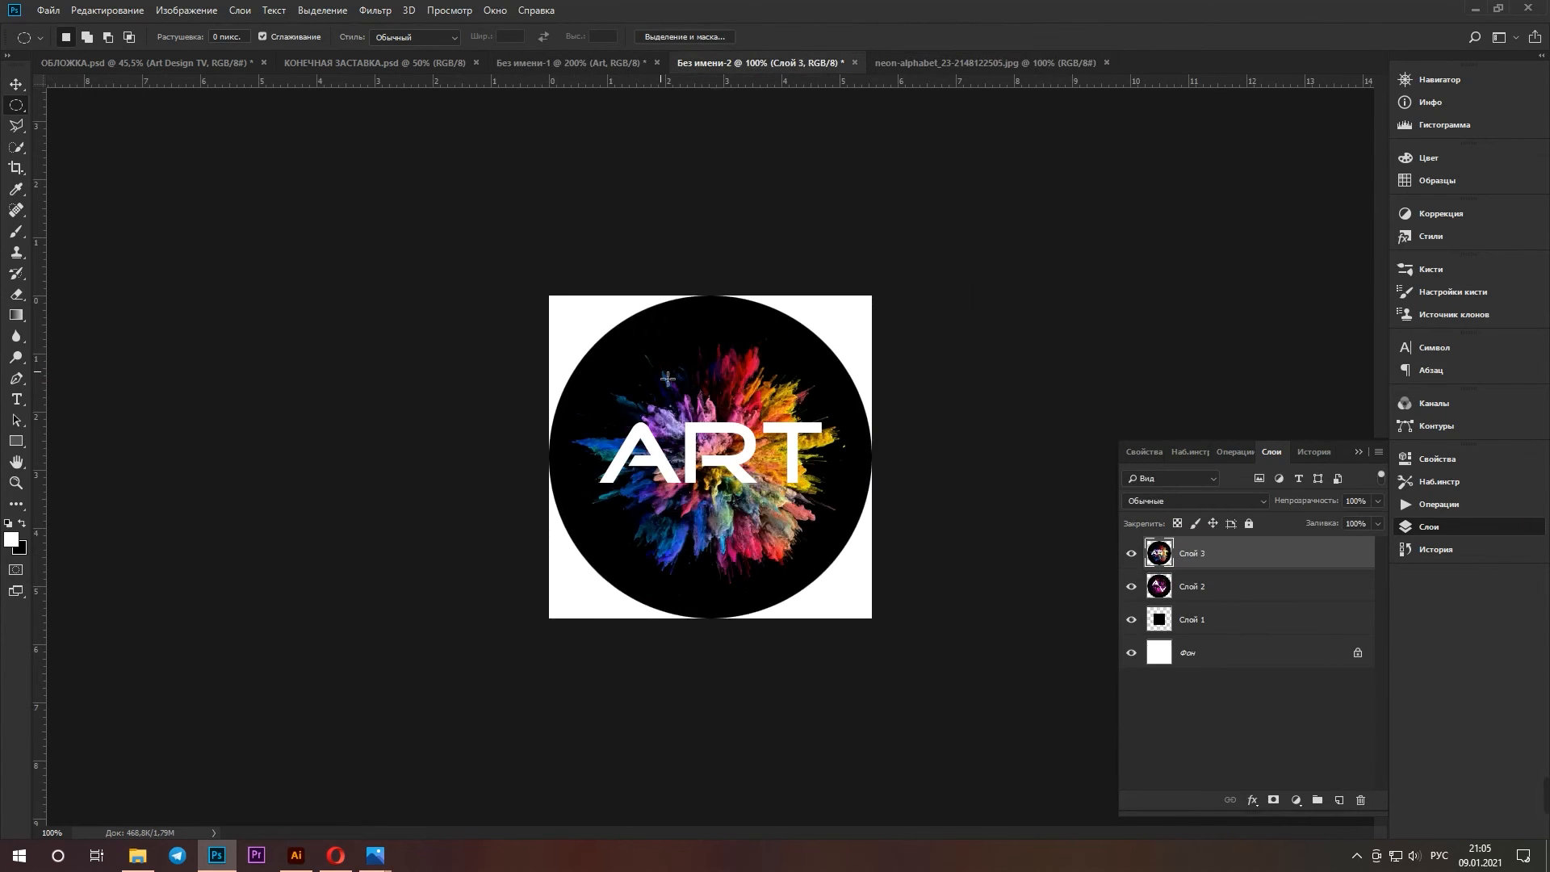
Unlock the white background layer in Без имени-2 and hide it
left_click(1212, 653)
left_click(1131, 652)
left_click(1131, 553)
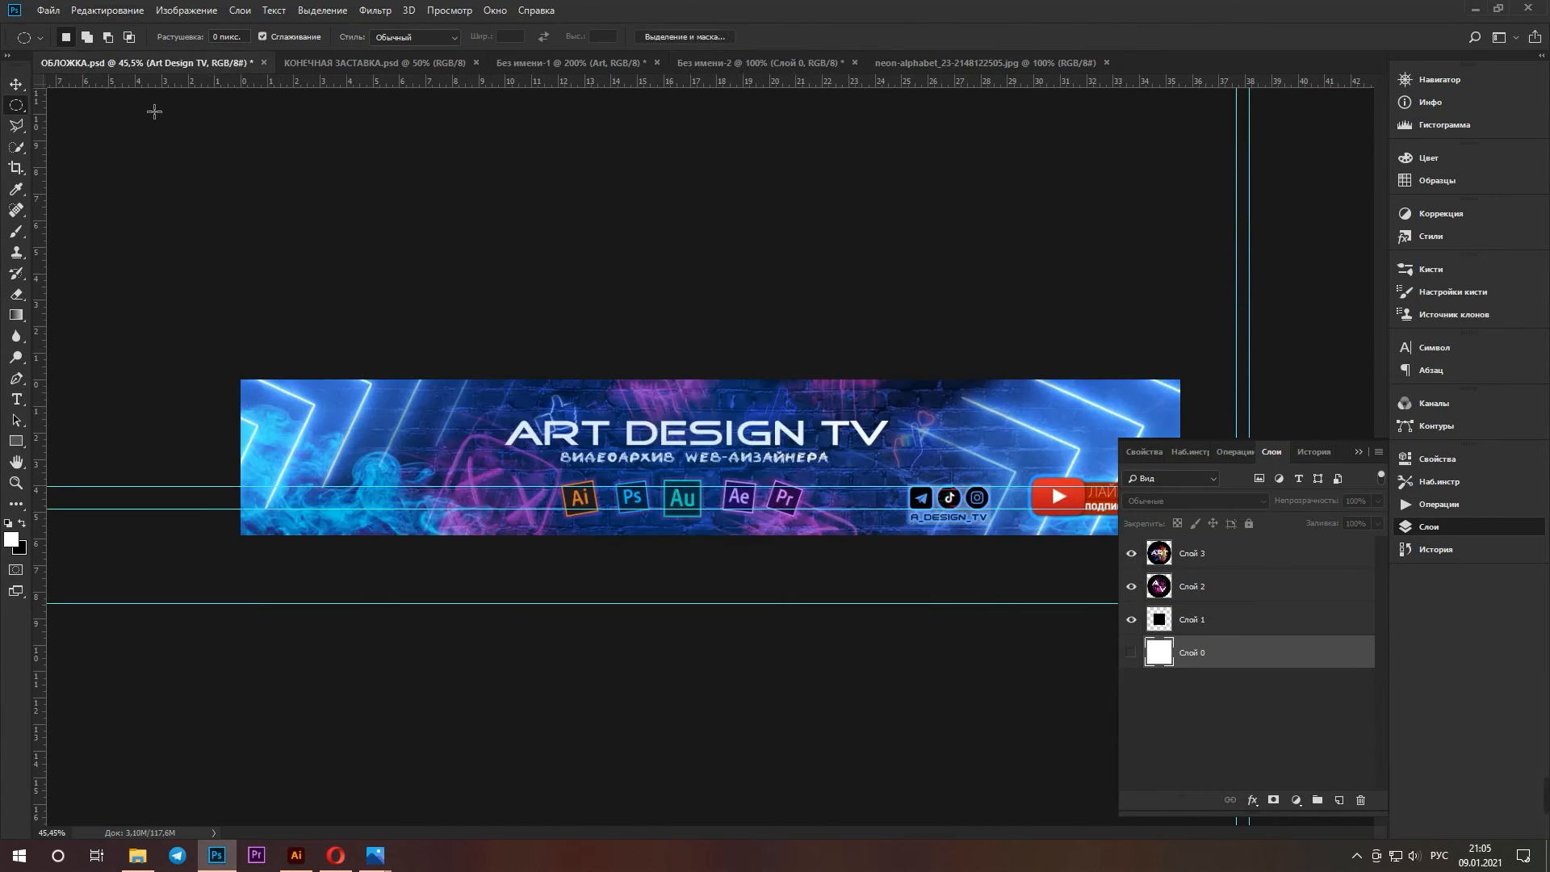
Try placing the circular ART logo at the left end of the ОБЛОЖКА.psd banner
left_click_drag(1197, 551, 1195, 543)
left_click_drag(714, 477, 361, 477)
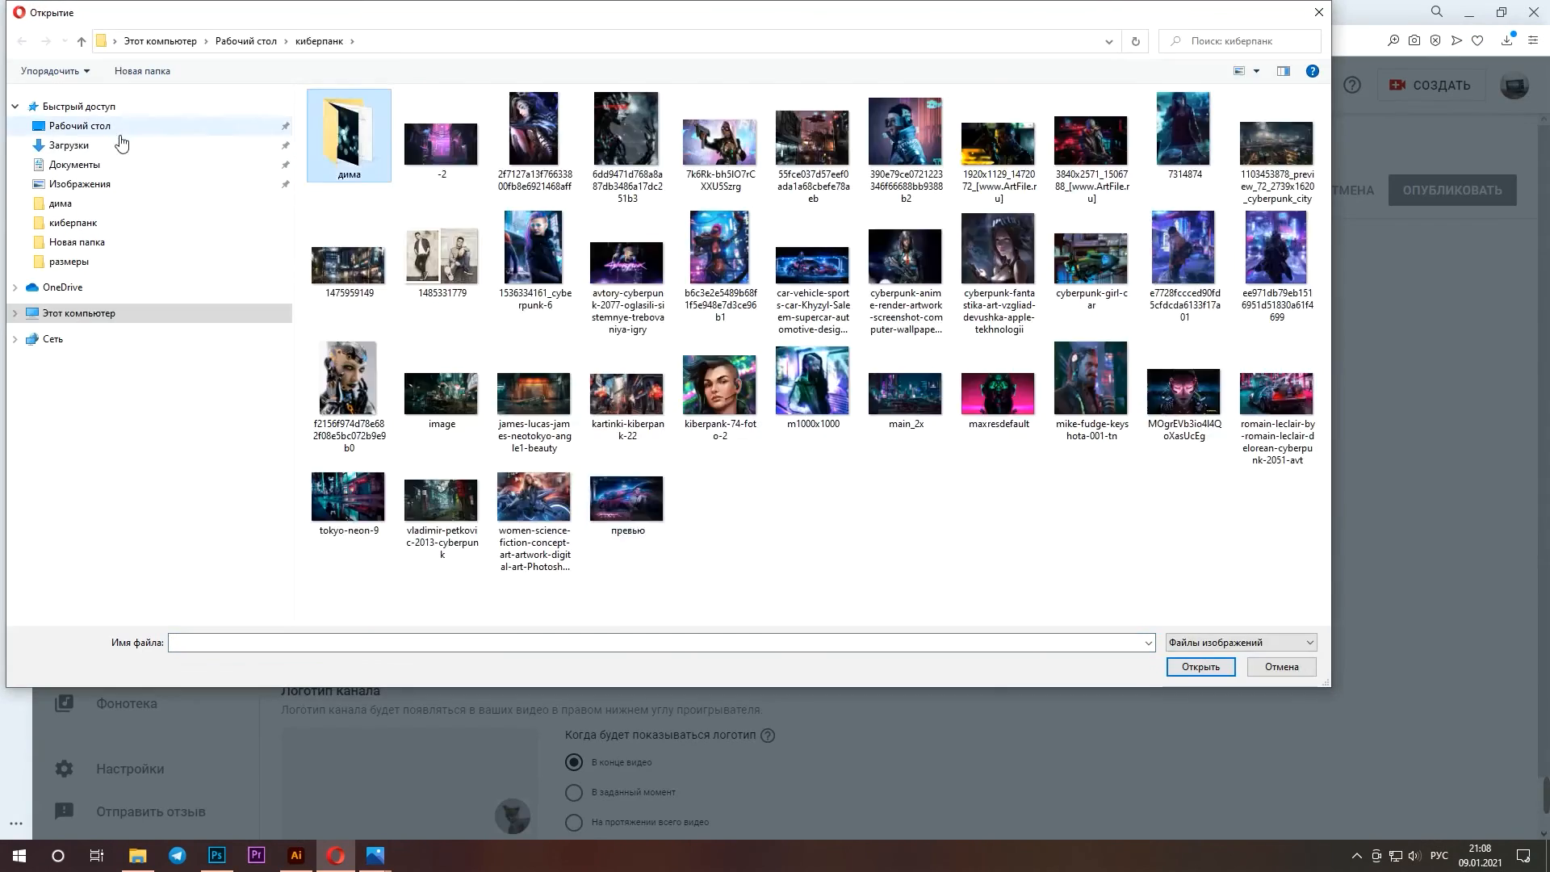
Switch to YouTube Studio and apply the ART picture as the channel's profile photo
left_click(1166, 737)
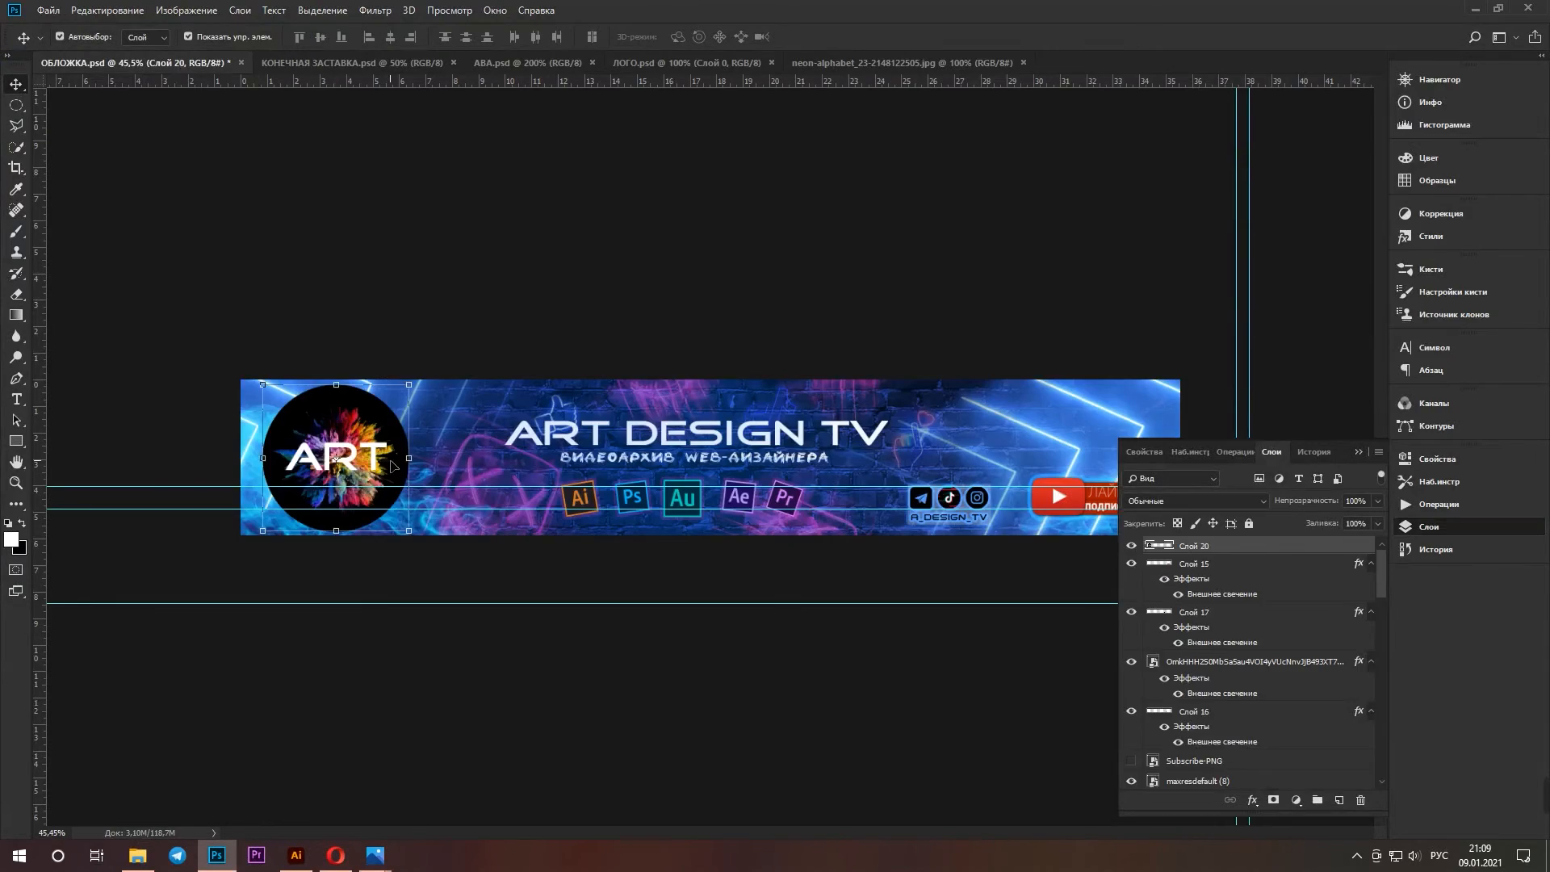
Check the canvas size of ОБЛОЖКА.psd and create a new document 1024 pixels wide with a white background at 72 pixels per inch
left_click(186, 10)
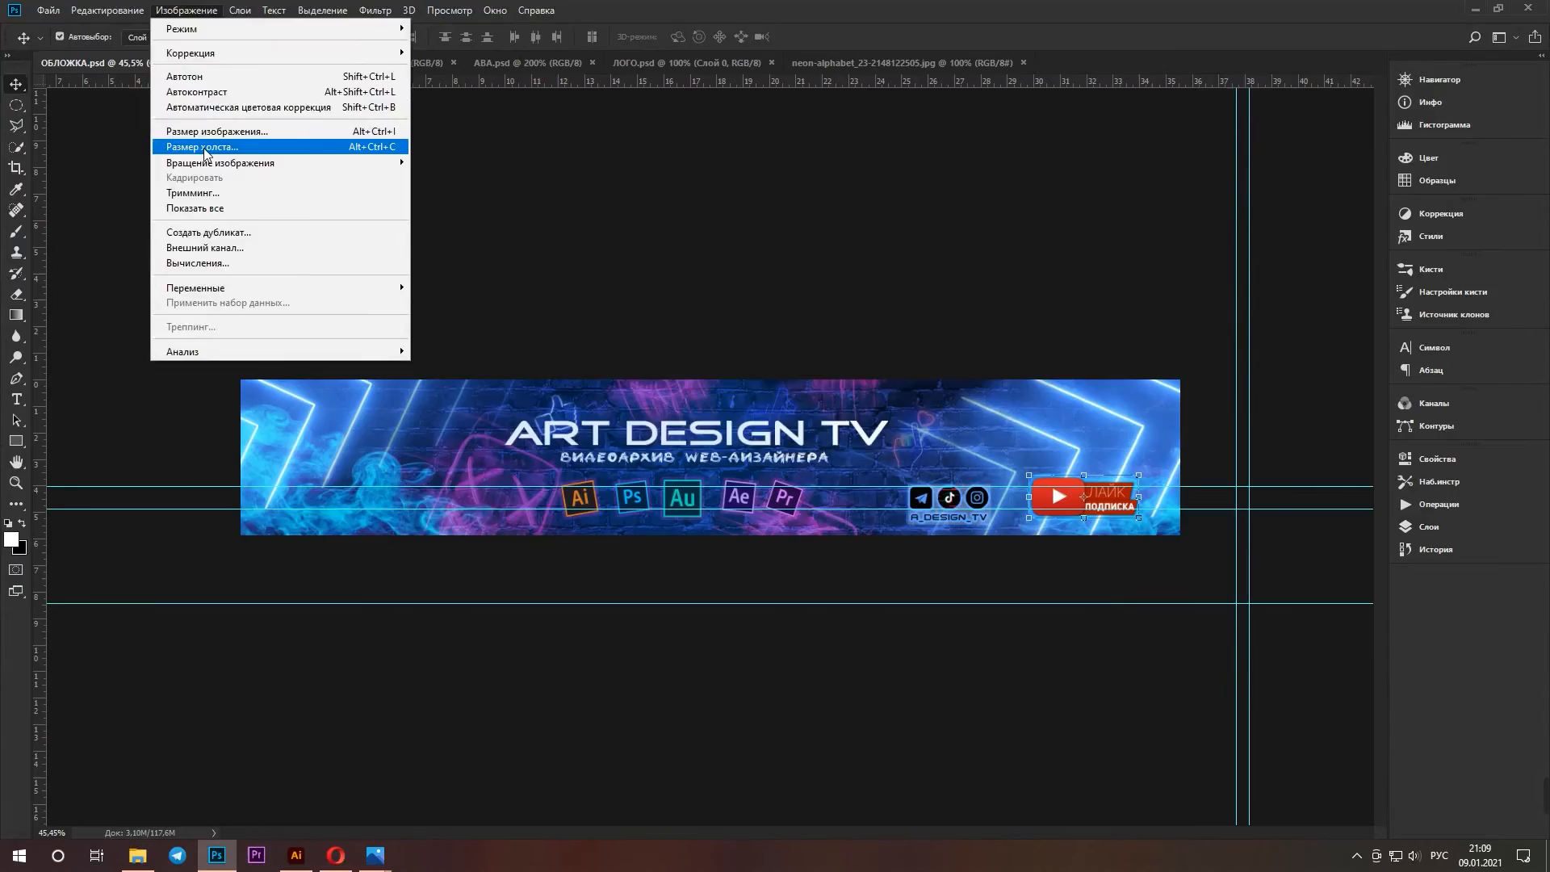
left_click(208, 145)
left_click(809, 421)
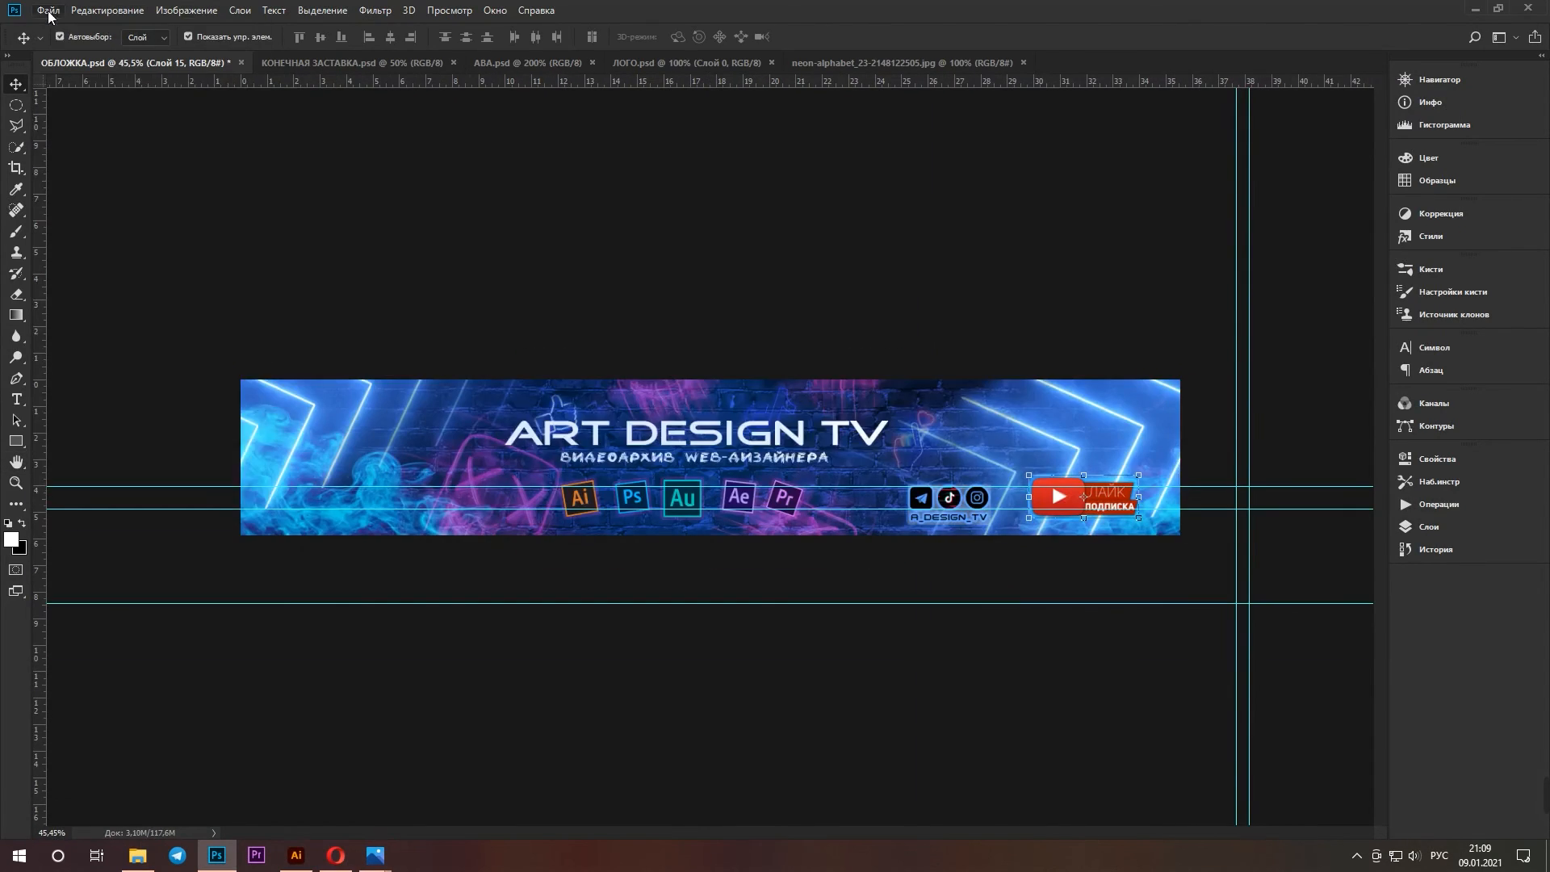
key("ctrl+n")
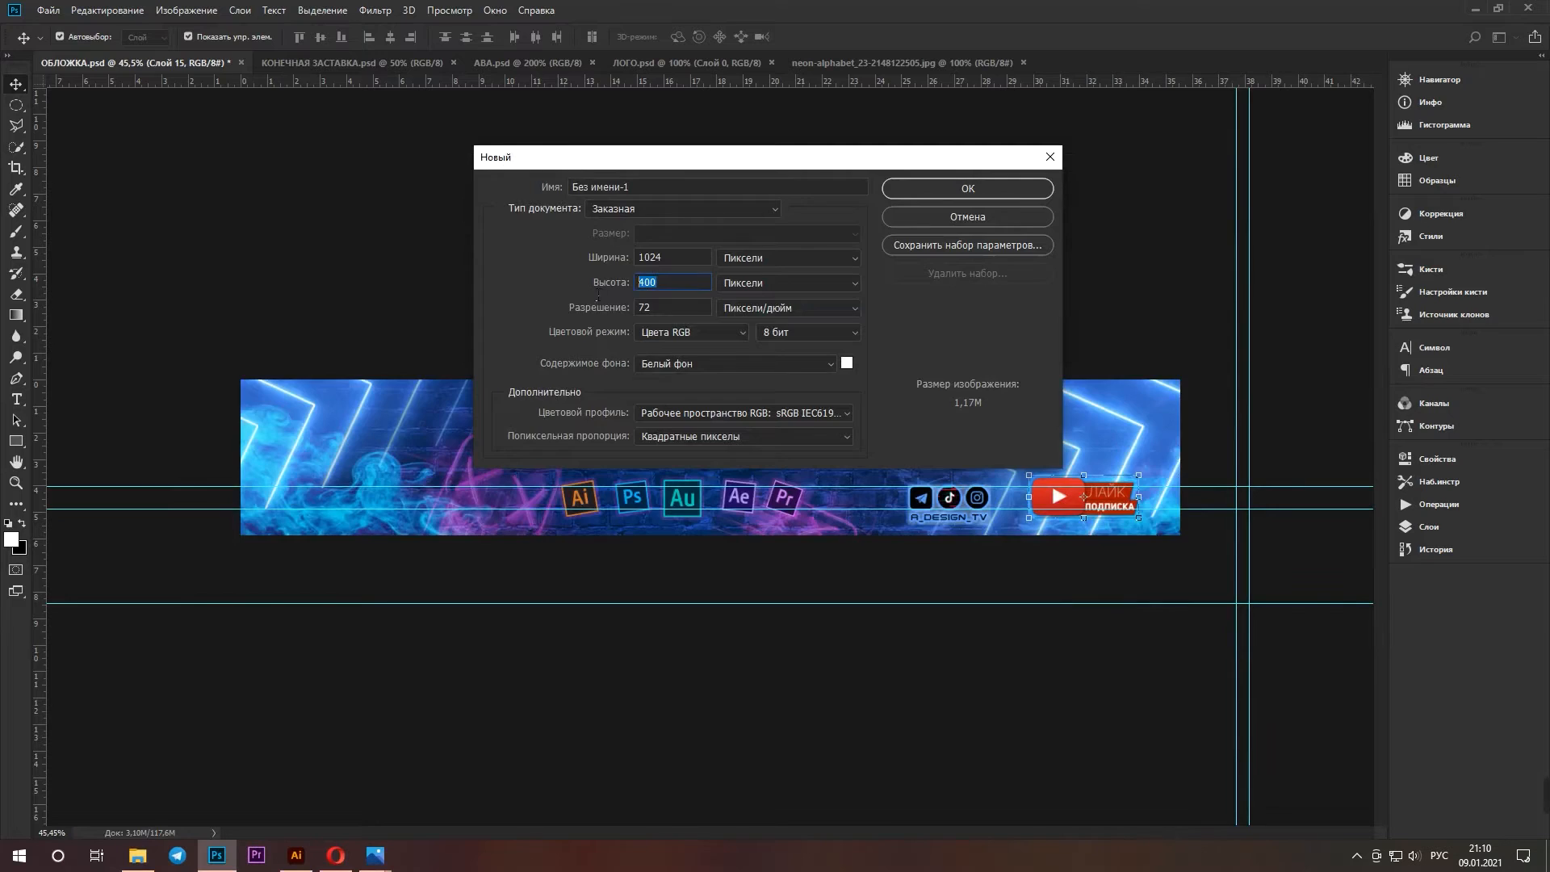
key("Return")
key("ctrl+v")
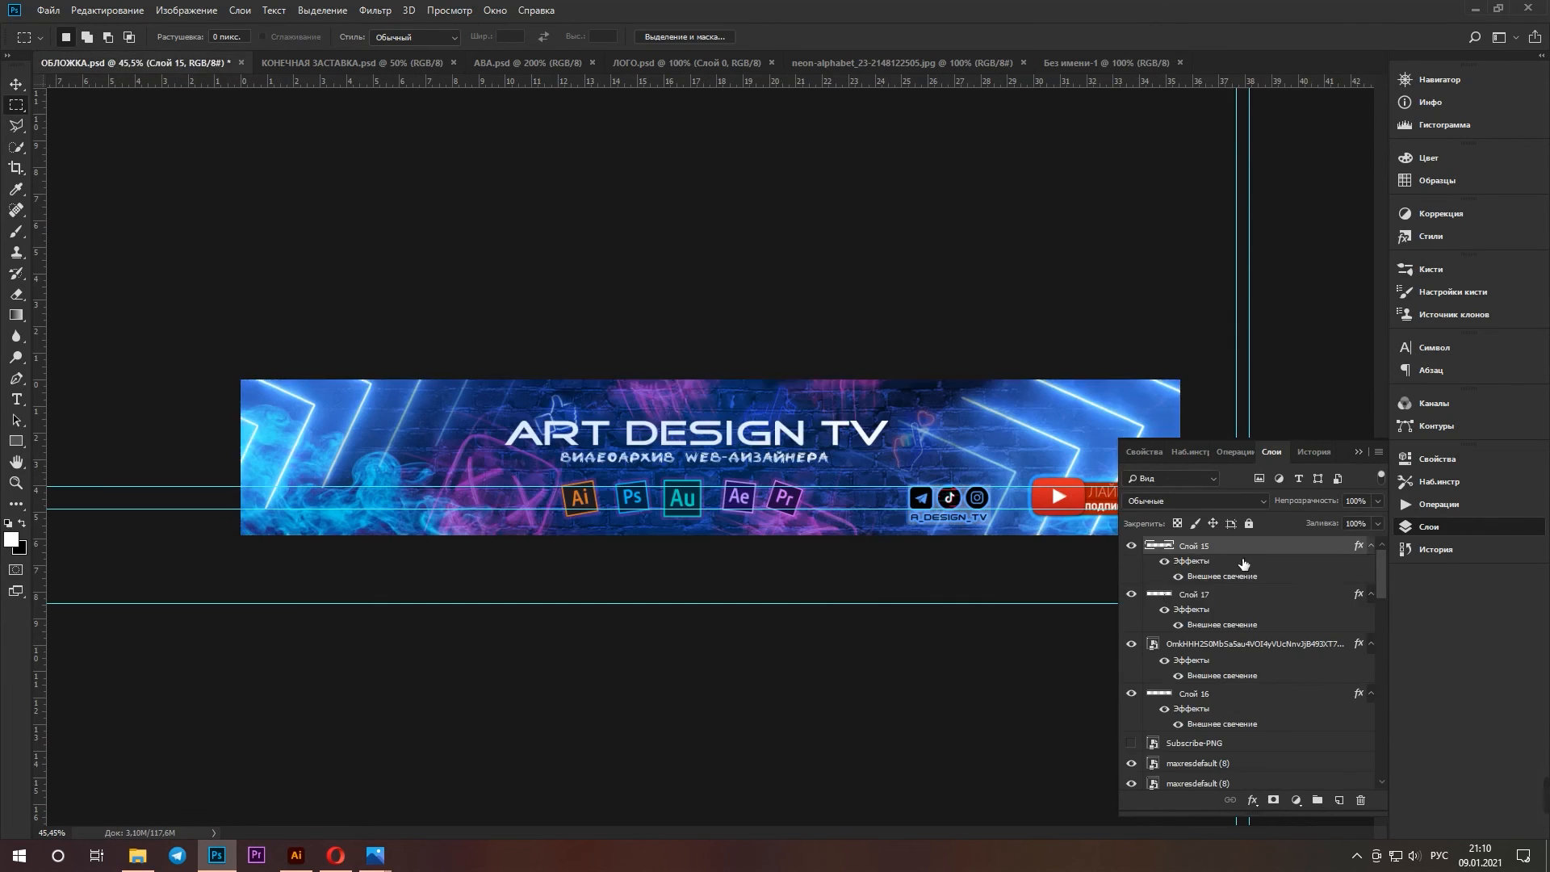
Enlarge the layer list of ОБЛОЖКА.psd and delete its hidden, unused layers
left_click(1244, 595)
key("ctrl+a")
left_click_drag(1344, 447, 1325, 94)
left_click_drag(1243, 470, 1244, 823)
key("Delete")
scroll(1201, 638, "down", 5)
left_click(1200, 638)
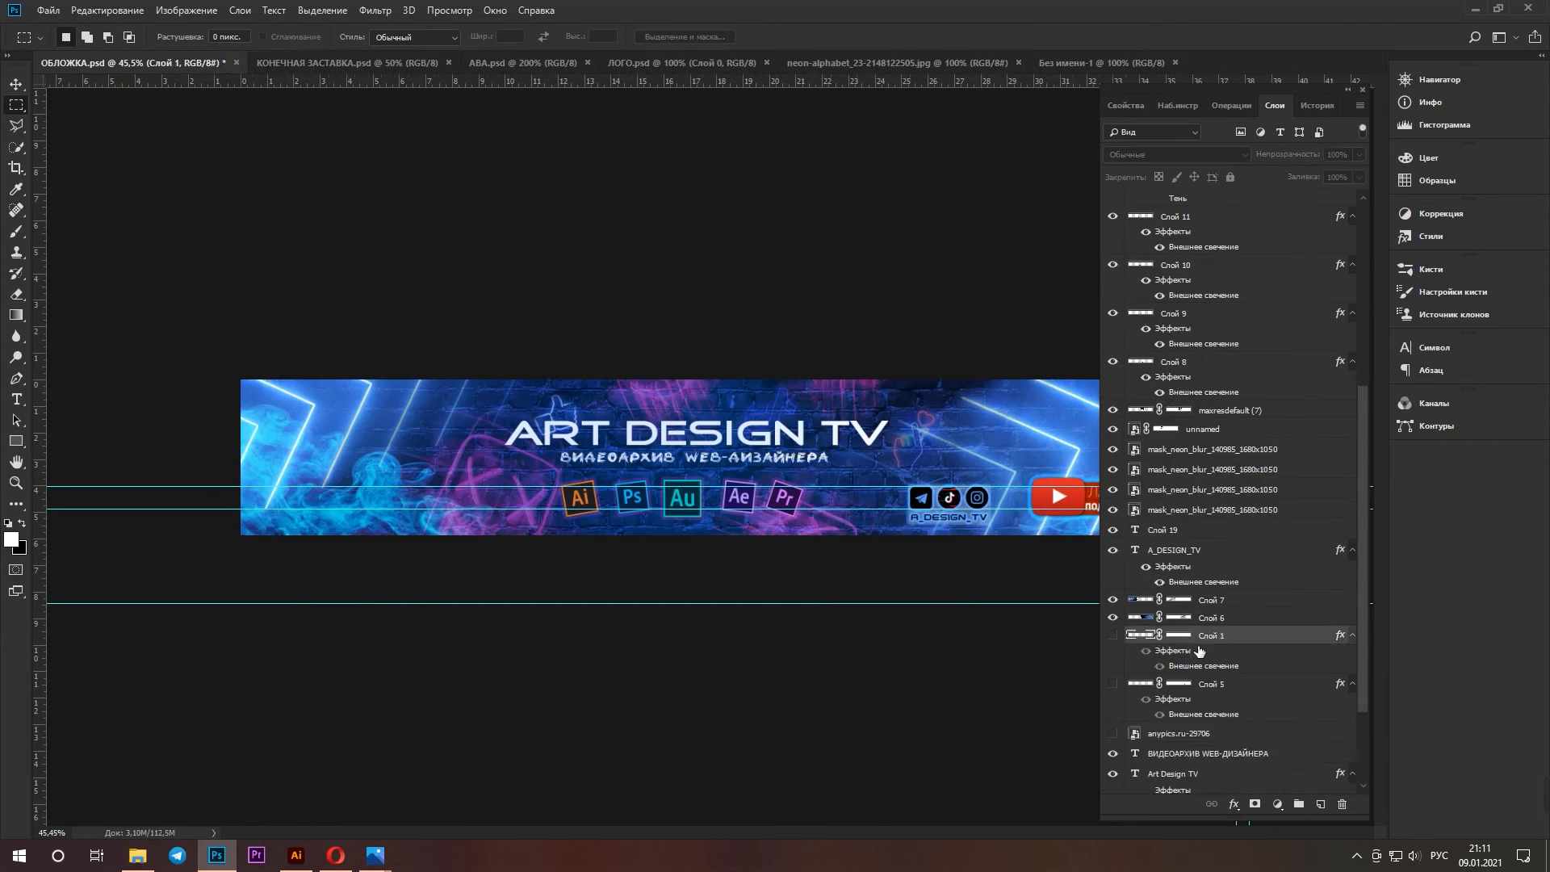
Copy all the banner layers from ОБЛОЖКА.psd into Без имени-1 and scale them to the new canvas
scroll(1211, 403, "up", 5)
left_click(1216, 204)
key("ctrl+alt+a")
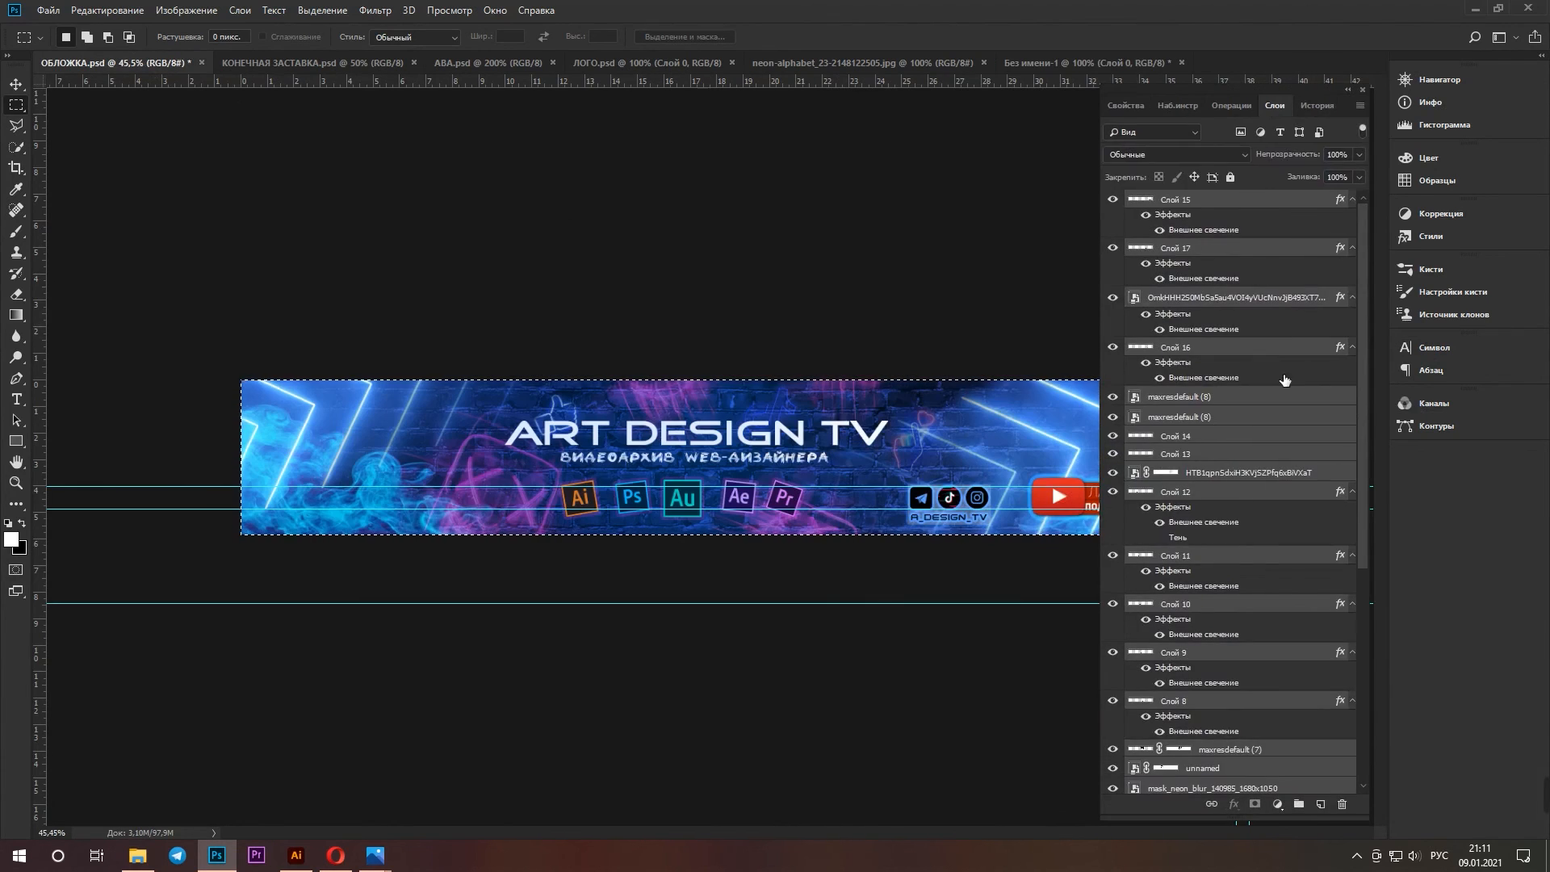
left_click_drag(1285, 380, 848, 277)
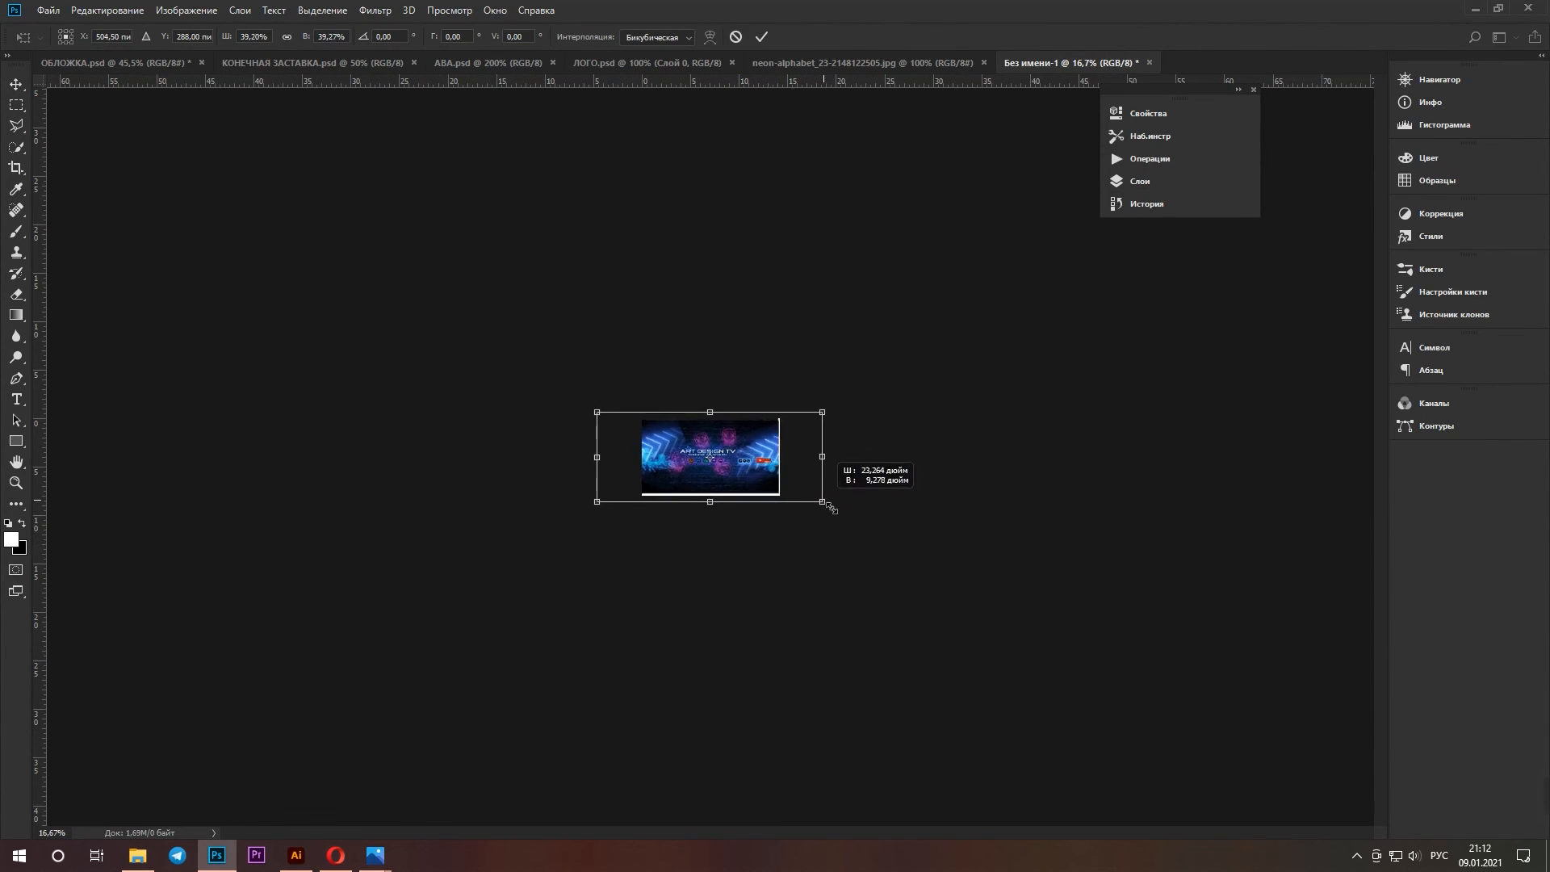
left_click_drag(832, 507, 883, 534)
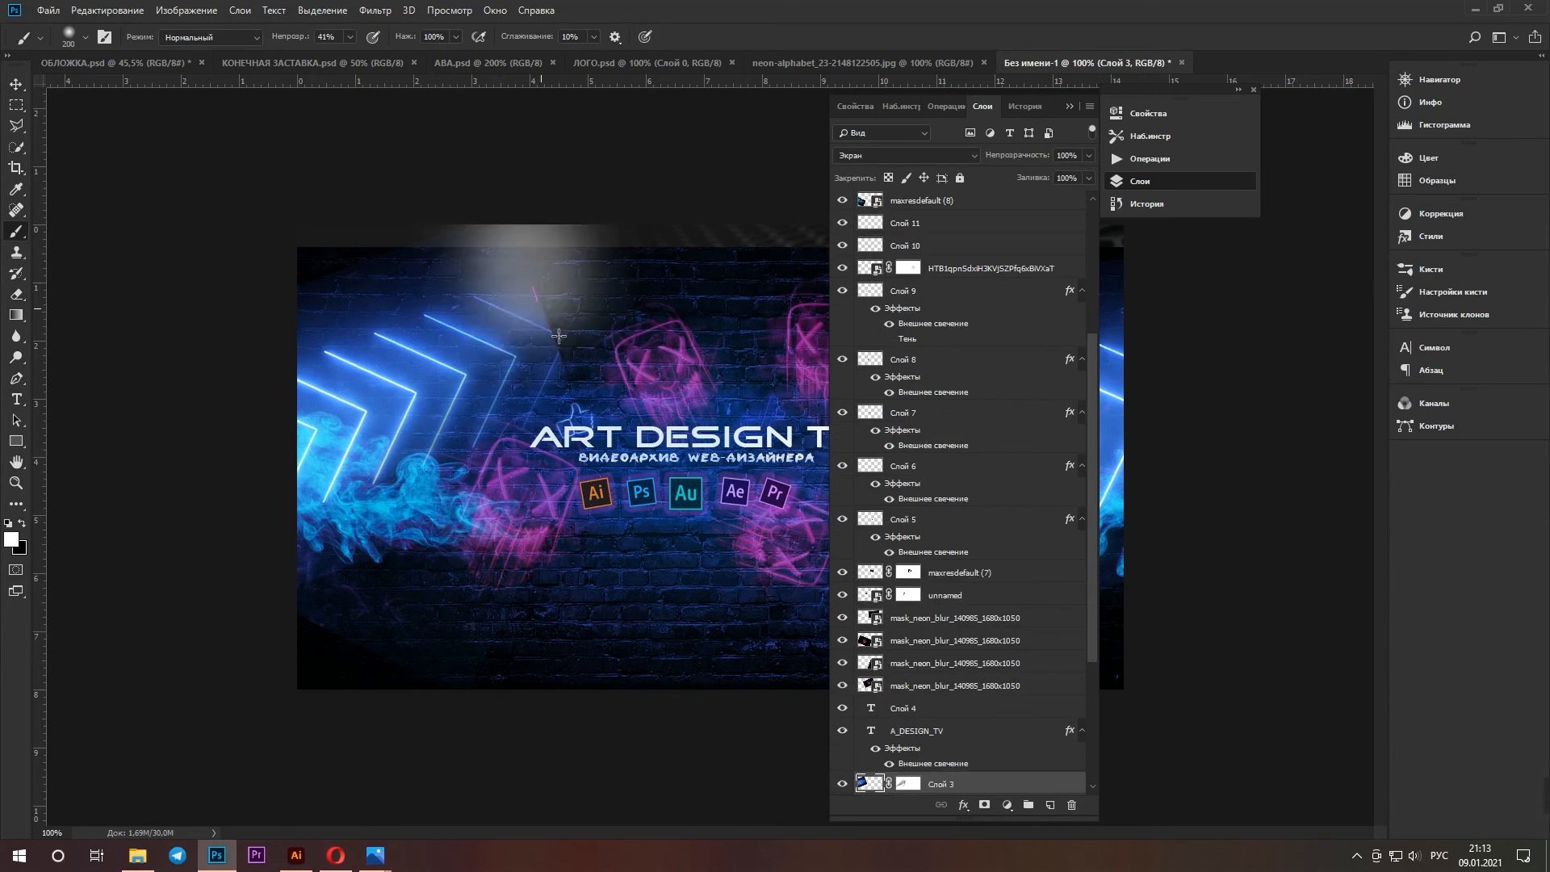
Clean up the background artwork on layer Слой 3 with a soft eraser at 97% opacity, then select the topmost layer
left_click(303, 37)
left_click_drag(302, 57, 295, 57)
left_click(85, 37)
left_click(34, 163)
left_click(303, 37)
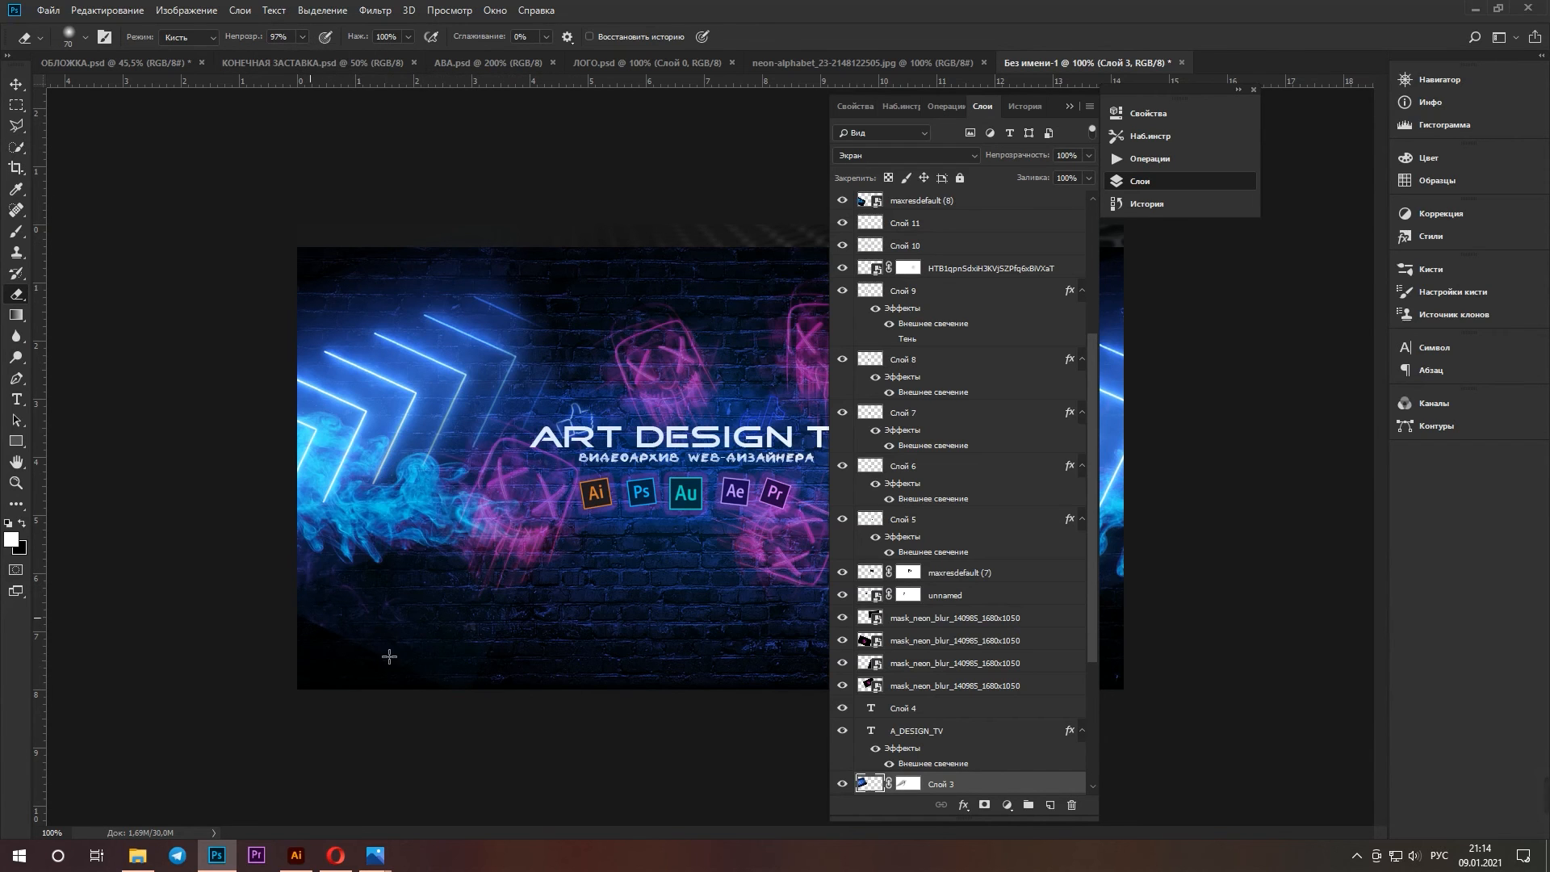
scroll(862, 640, "up", 5)
left_click(975, 200)
left_click(1139, 182)
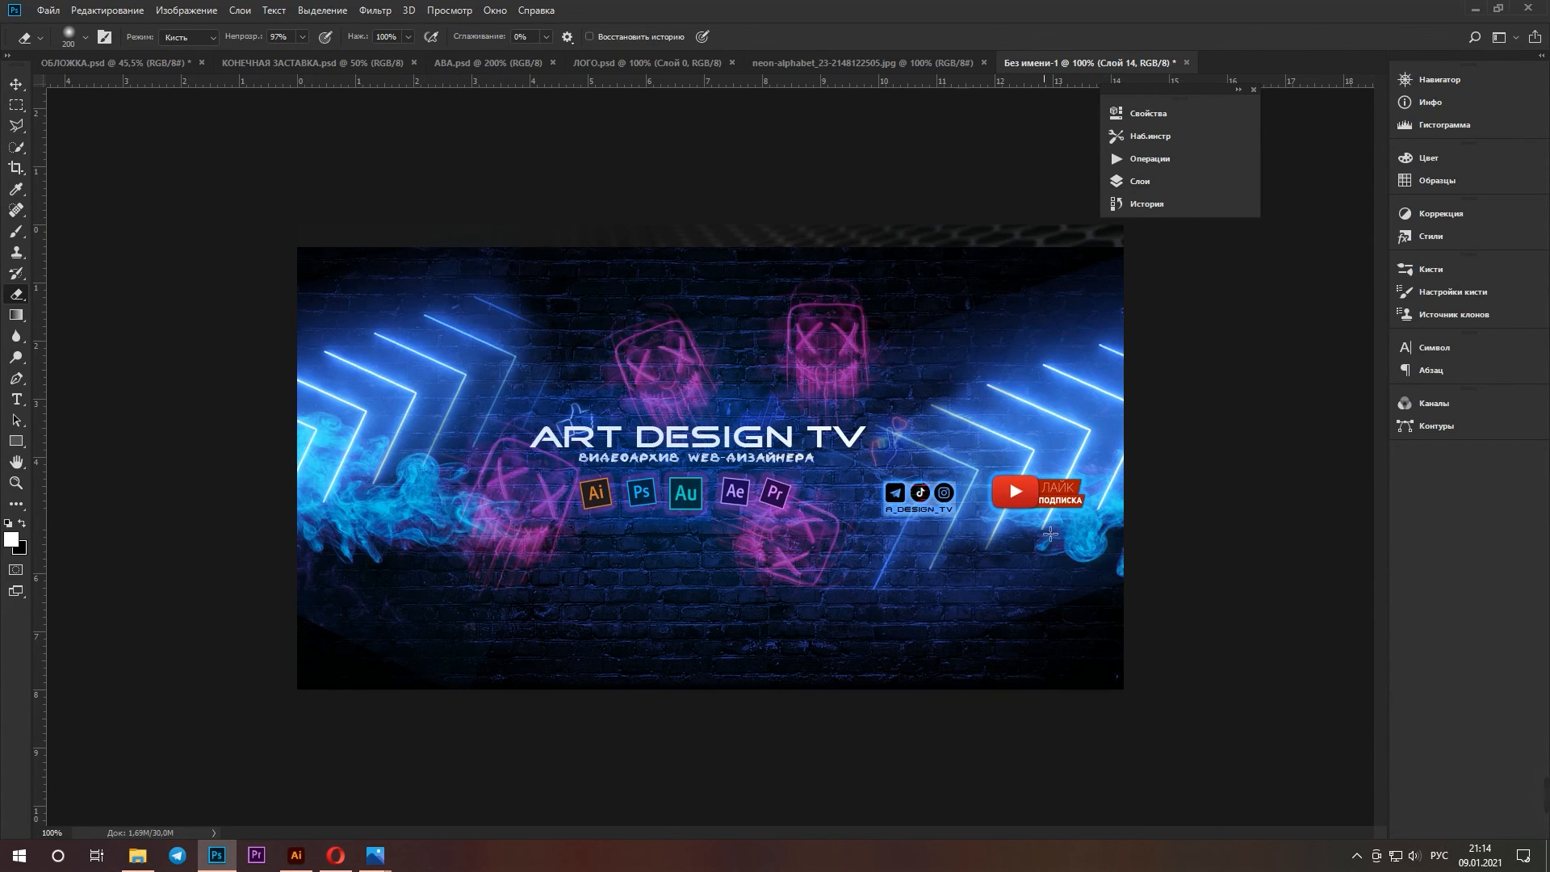
Add a new layer and darken the banner's left side with a smaller soft black brush at 8% opacity
left_click(349, 38)
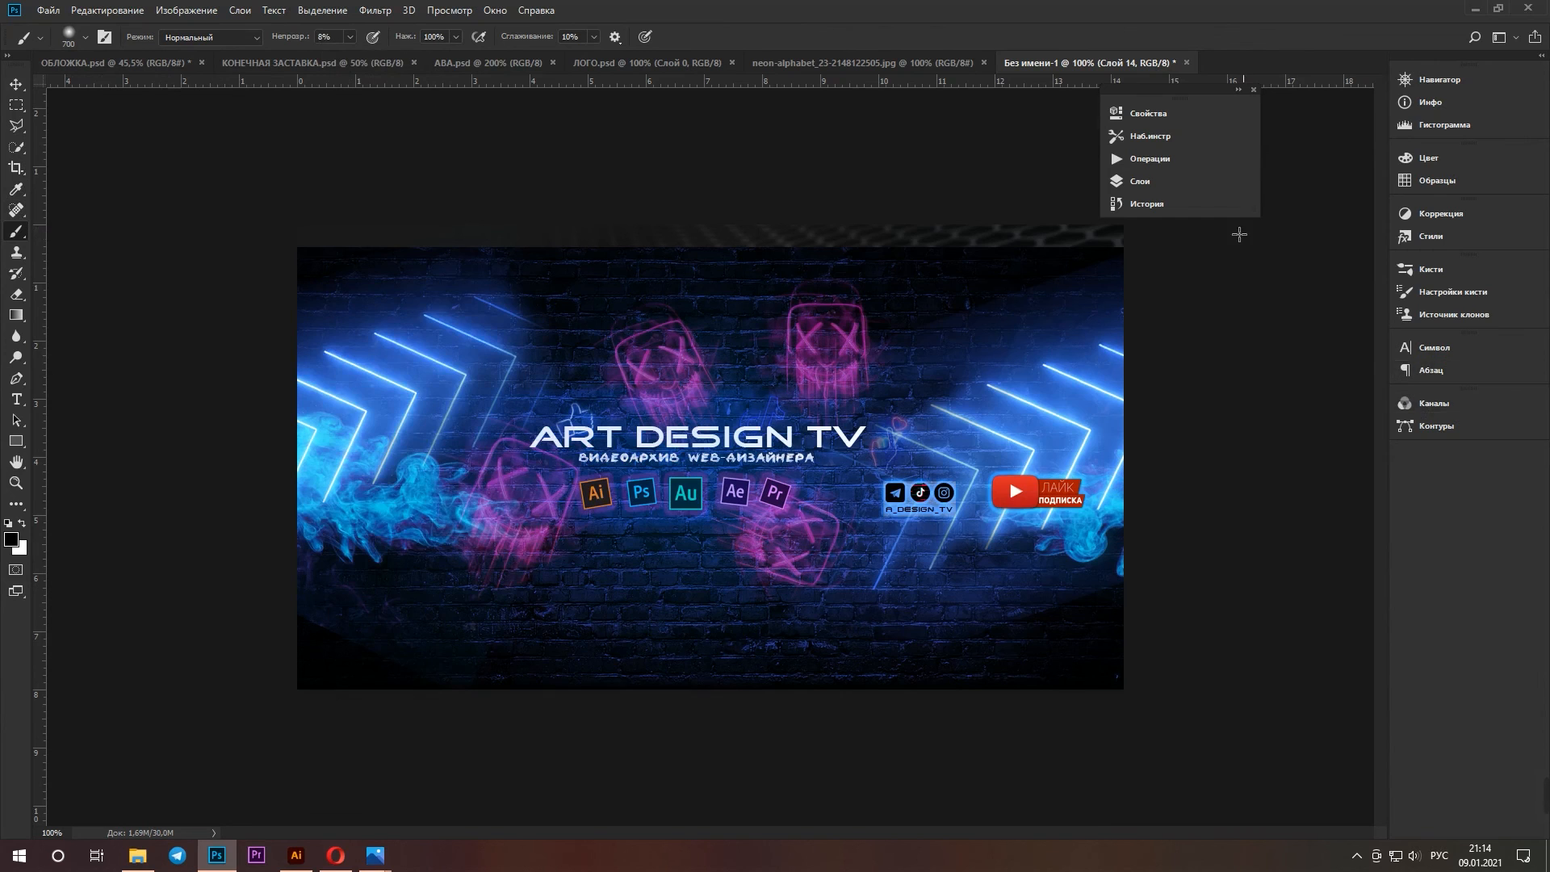
left_click(1140, 182)
left_click(1049, 807)
key("bracketleft")
key("bracketleft")
key("bracketleft")
key("bracketleft")
key("bracketleft")
key("bracketleft")
left_click_drag(323, 452, 349, 251)
left_click(1139, 182)
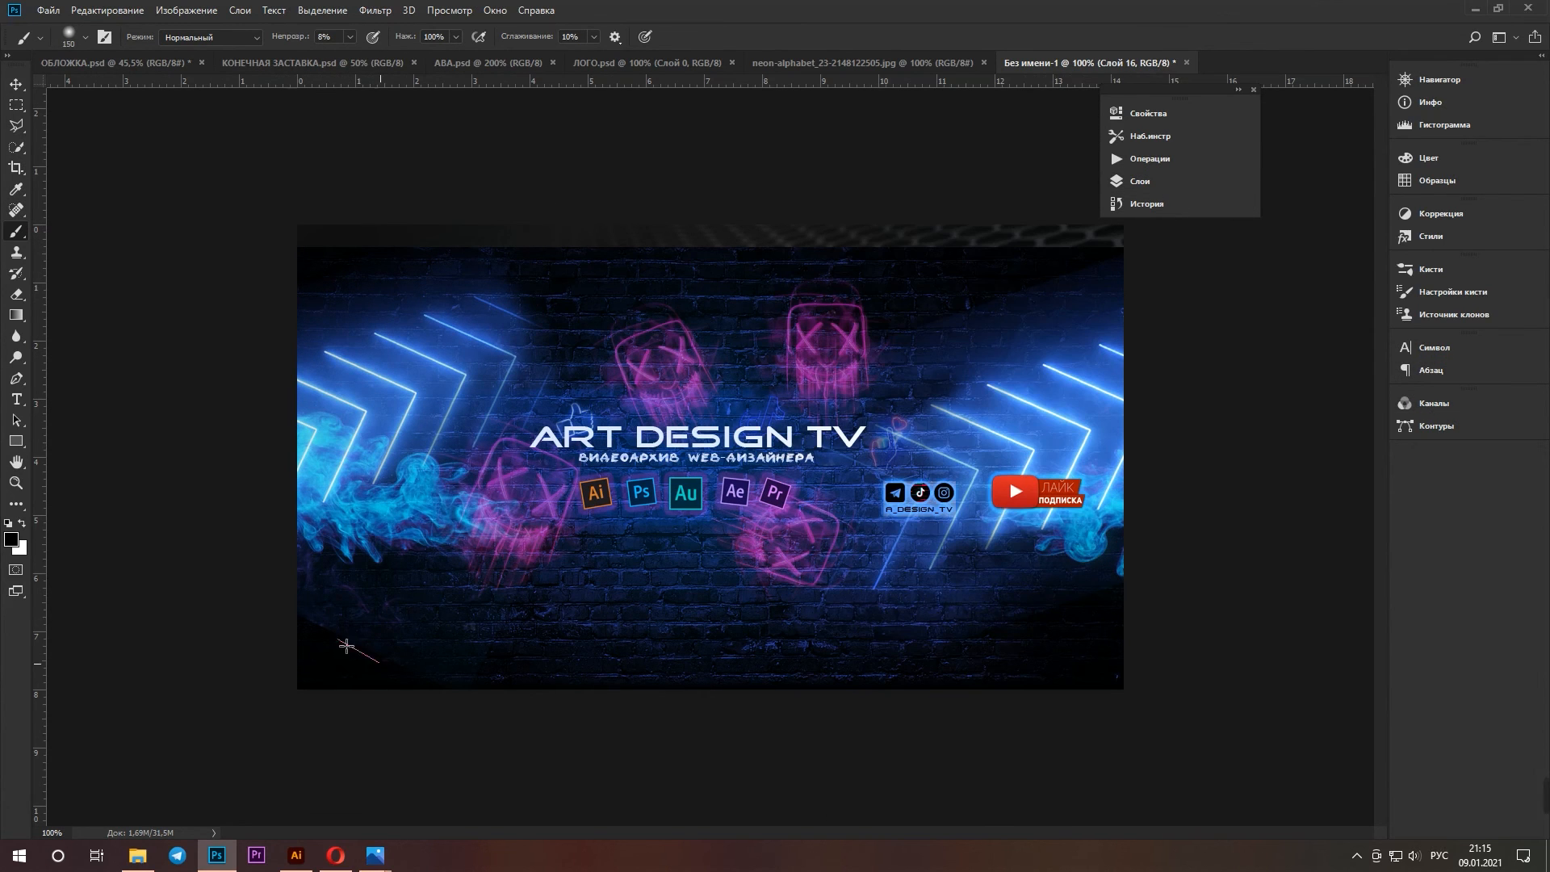
left_click(1140, 182)
left_click(1139, 182)
Save the new banner as a JPEG named ОБЛОЖКА2 in the folder Новая папка
key("ctrl+shift+s")
left_click(436, 374)
left_click(242, 462)
left_click(363, 162)
left_click(170, 353)
key("Return")
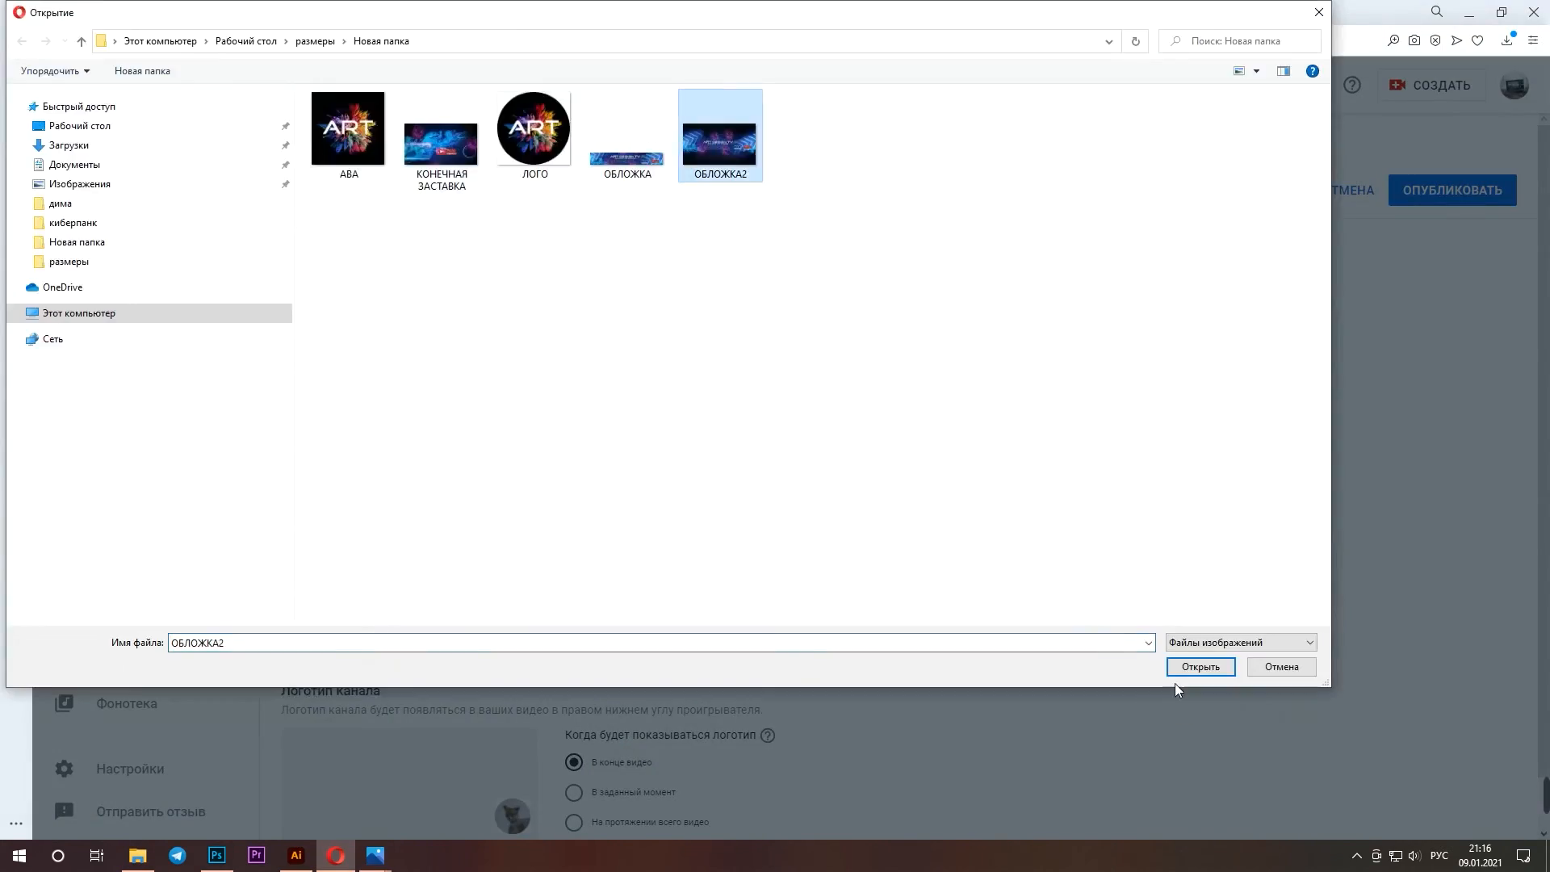
Upload ОБЛОЖКА2 as the channel's banner image in YouTube Studio and accept its crop
left_click(1177, 664)
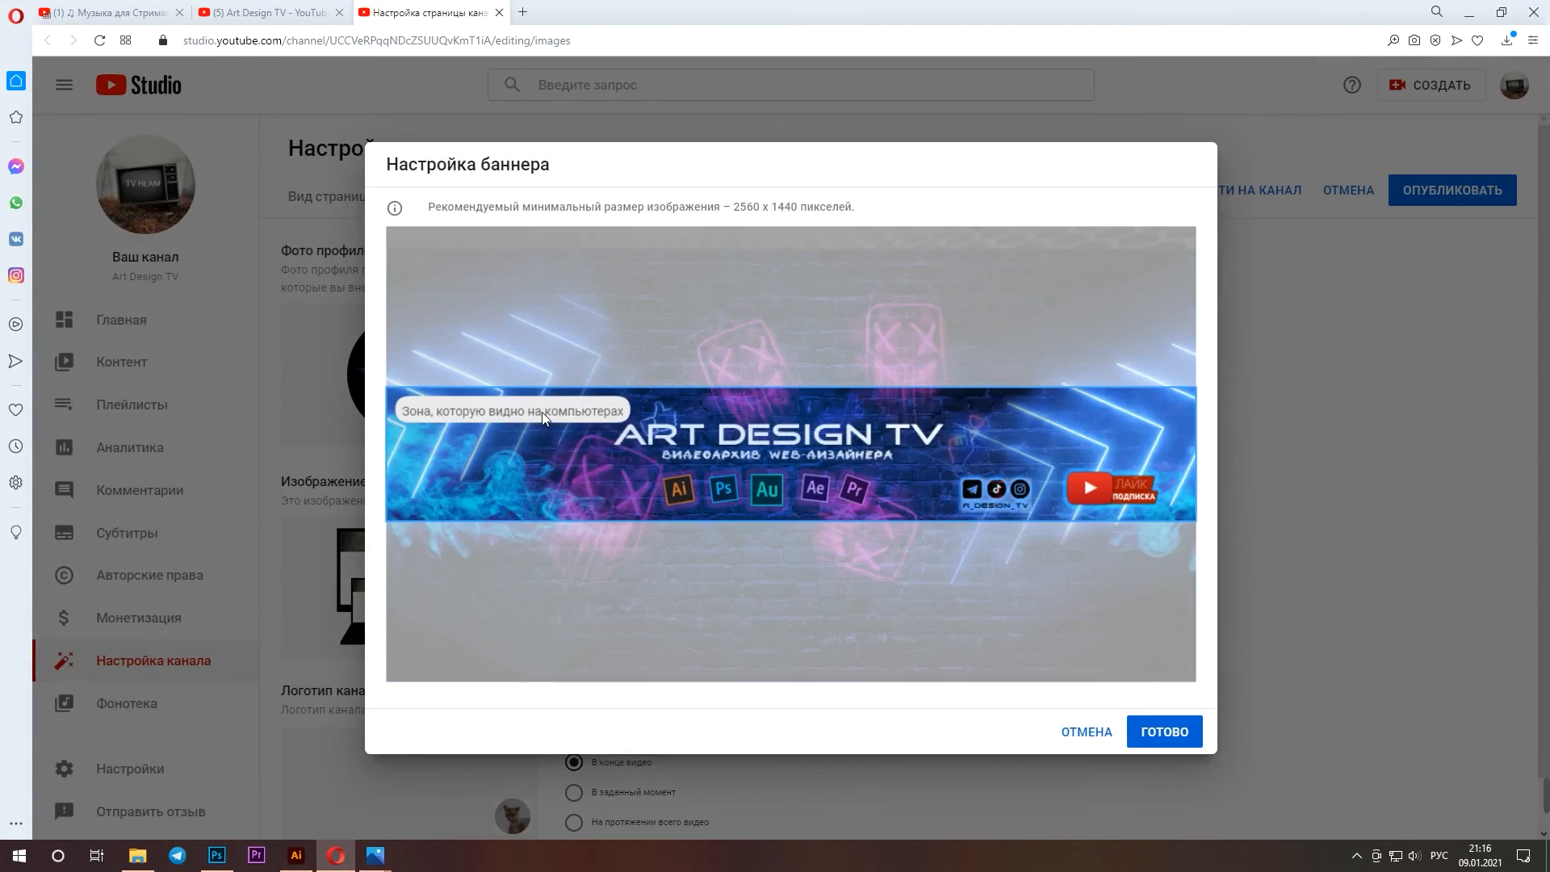
left_click(1165, 731)
Try to replace the channel's video logo with a picture file
scroll(948, 594, "down", 2)
left_click(592, 805)
left_click(1202, 670)
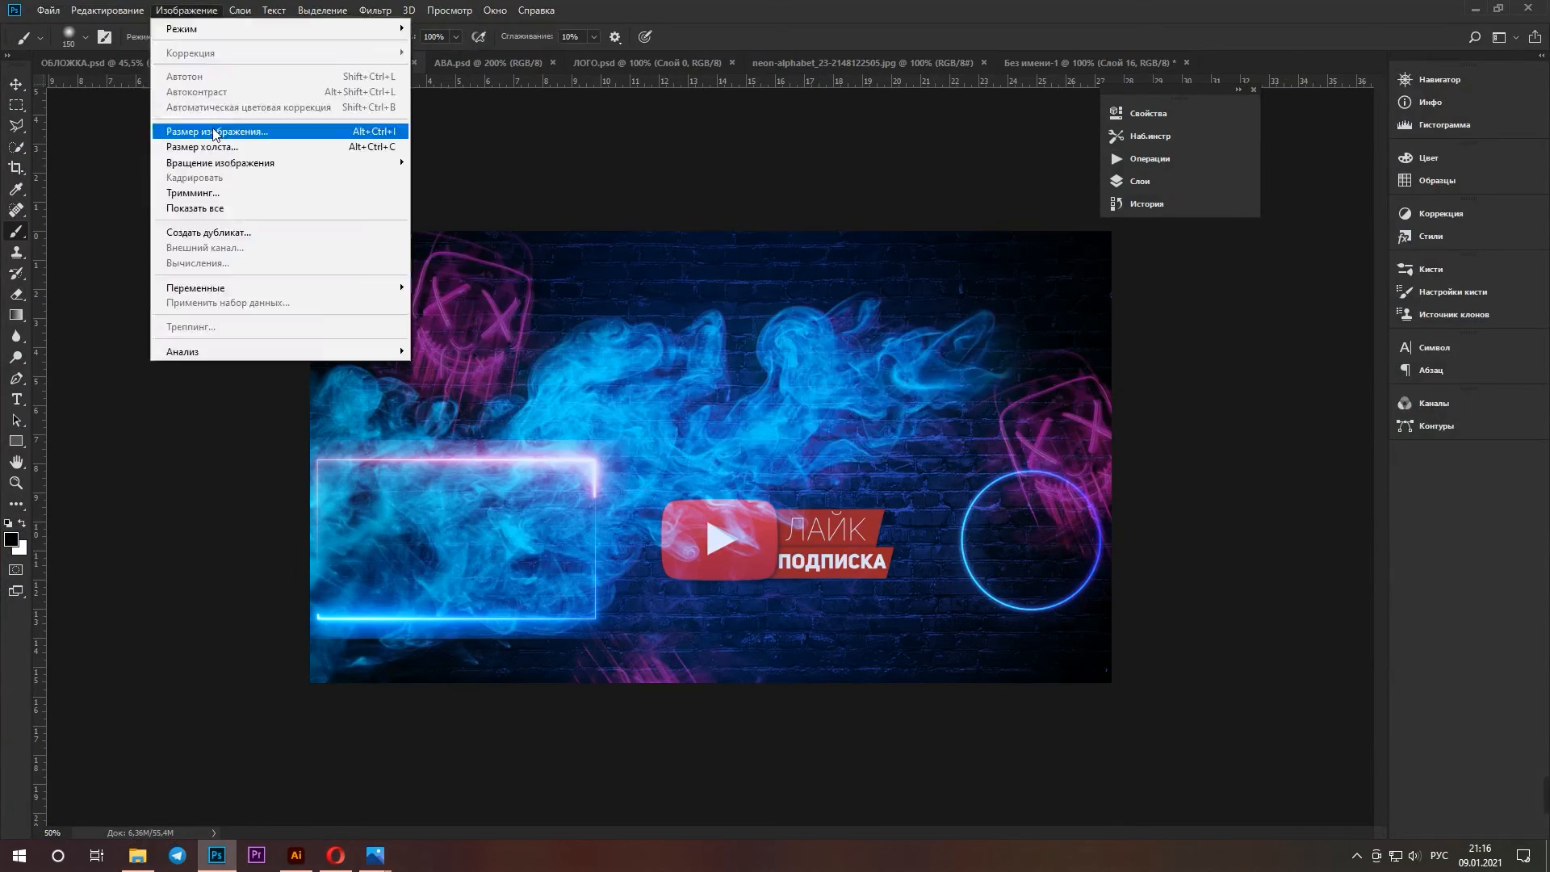
Switch to Photoshop and open the image size settings of КОНЕЧНАЯ ЗАСТАВКА.psd
left_click(215, 131)
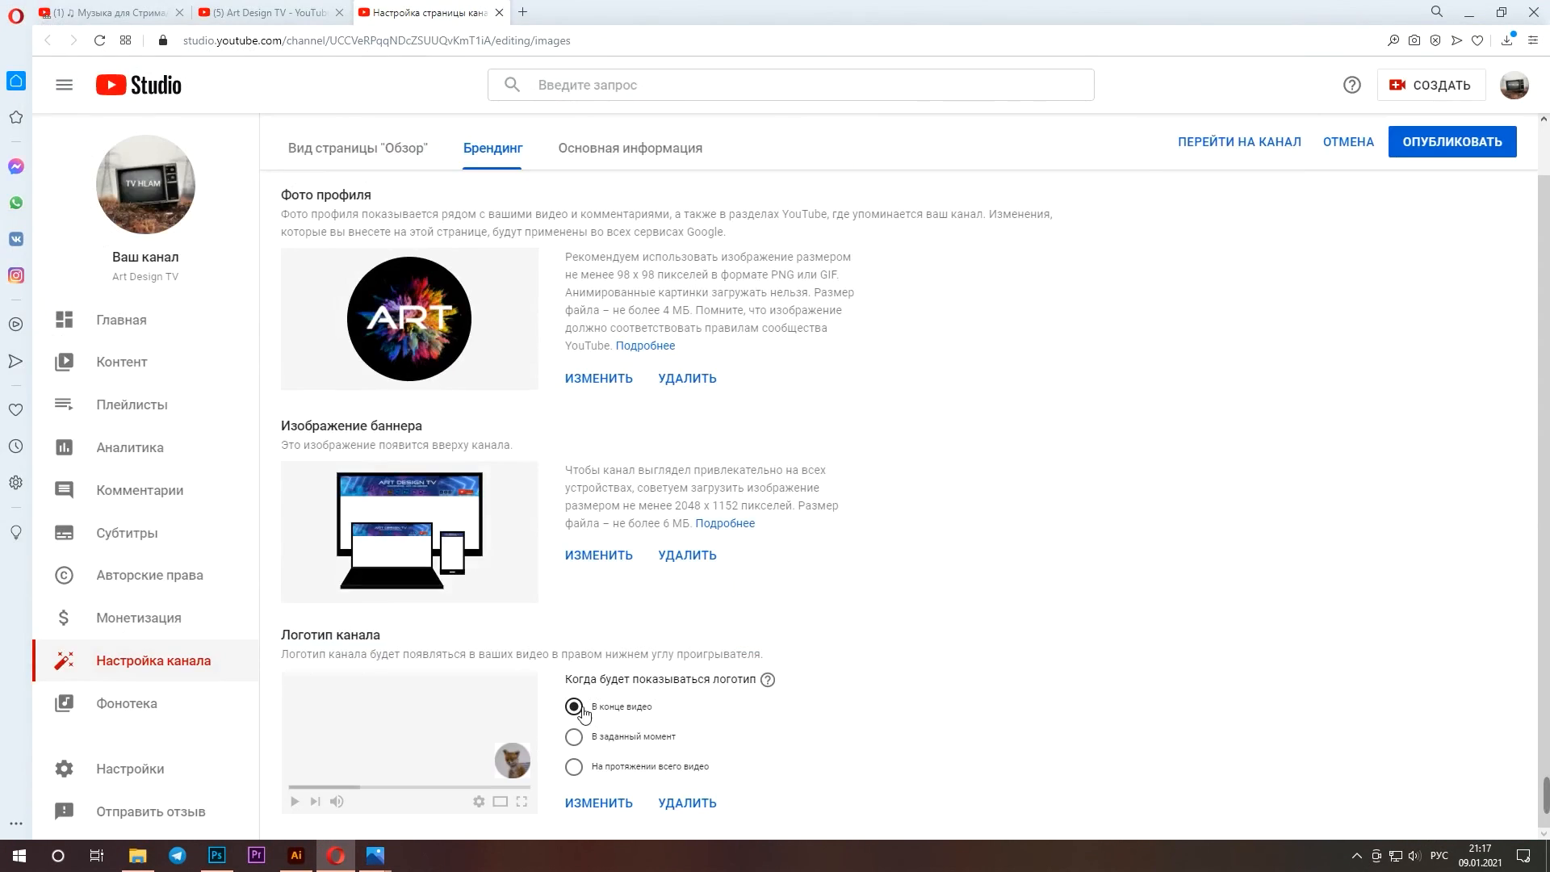
Upload the circular ART picture as the channel's video logo in YouTube Studio, keeping the full crop
left_click(601, 806)
left_click(641, 684)
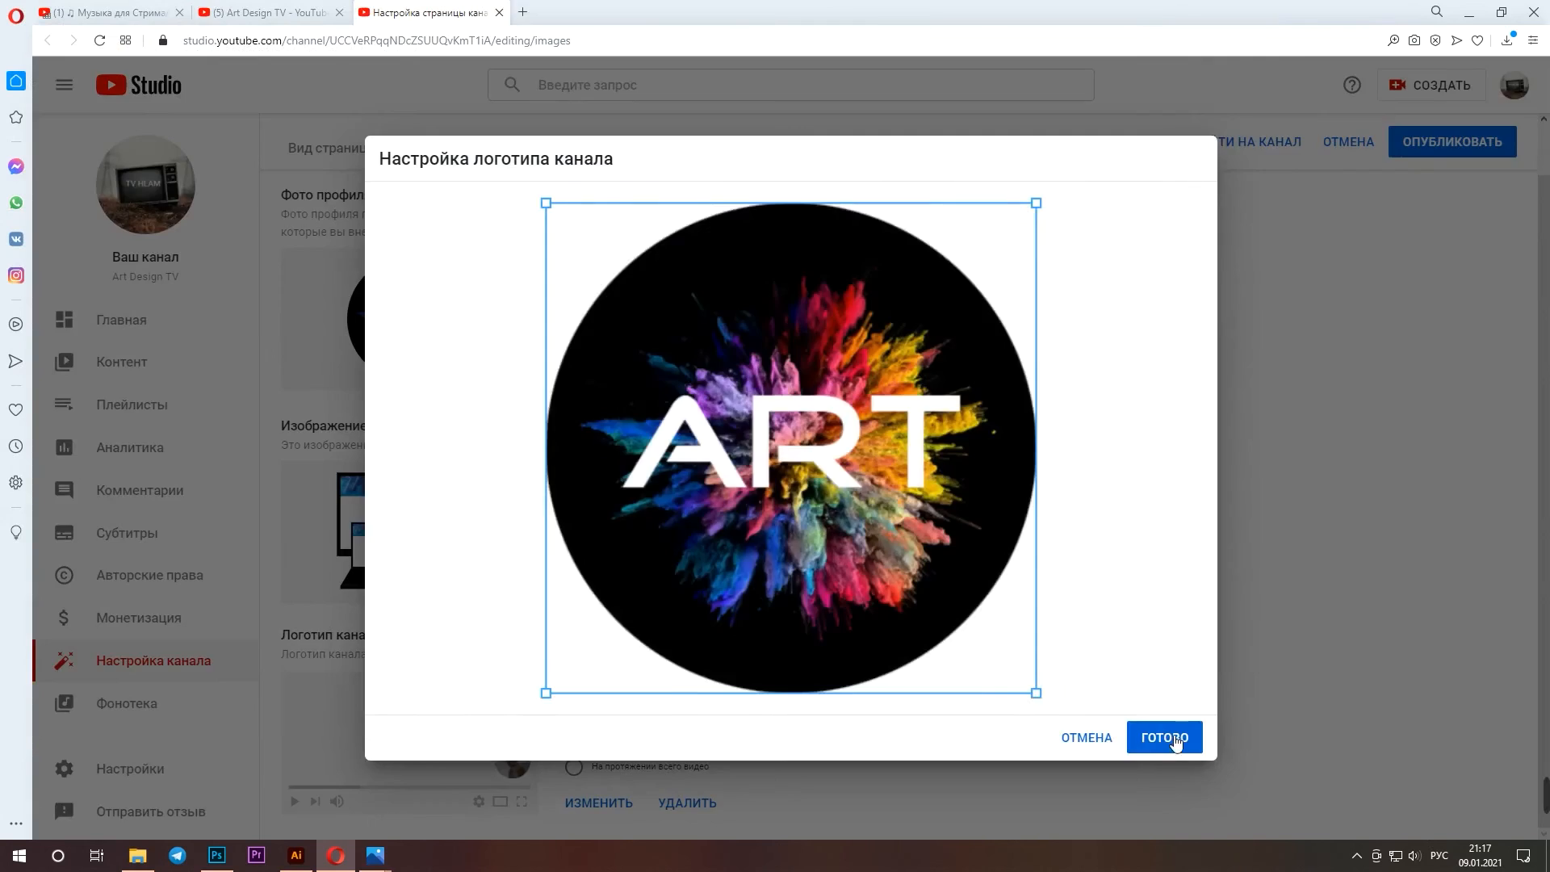
left_click(1172, 737)
Look over the channel's basic information and overview settings, return to branding, and publish the changes
scroll(757, 755, "up", 1)
left_click(585, 194)
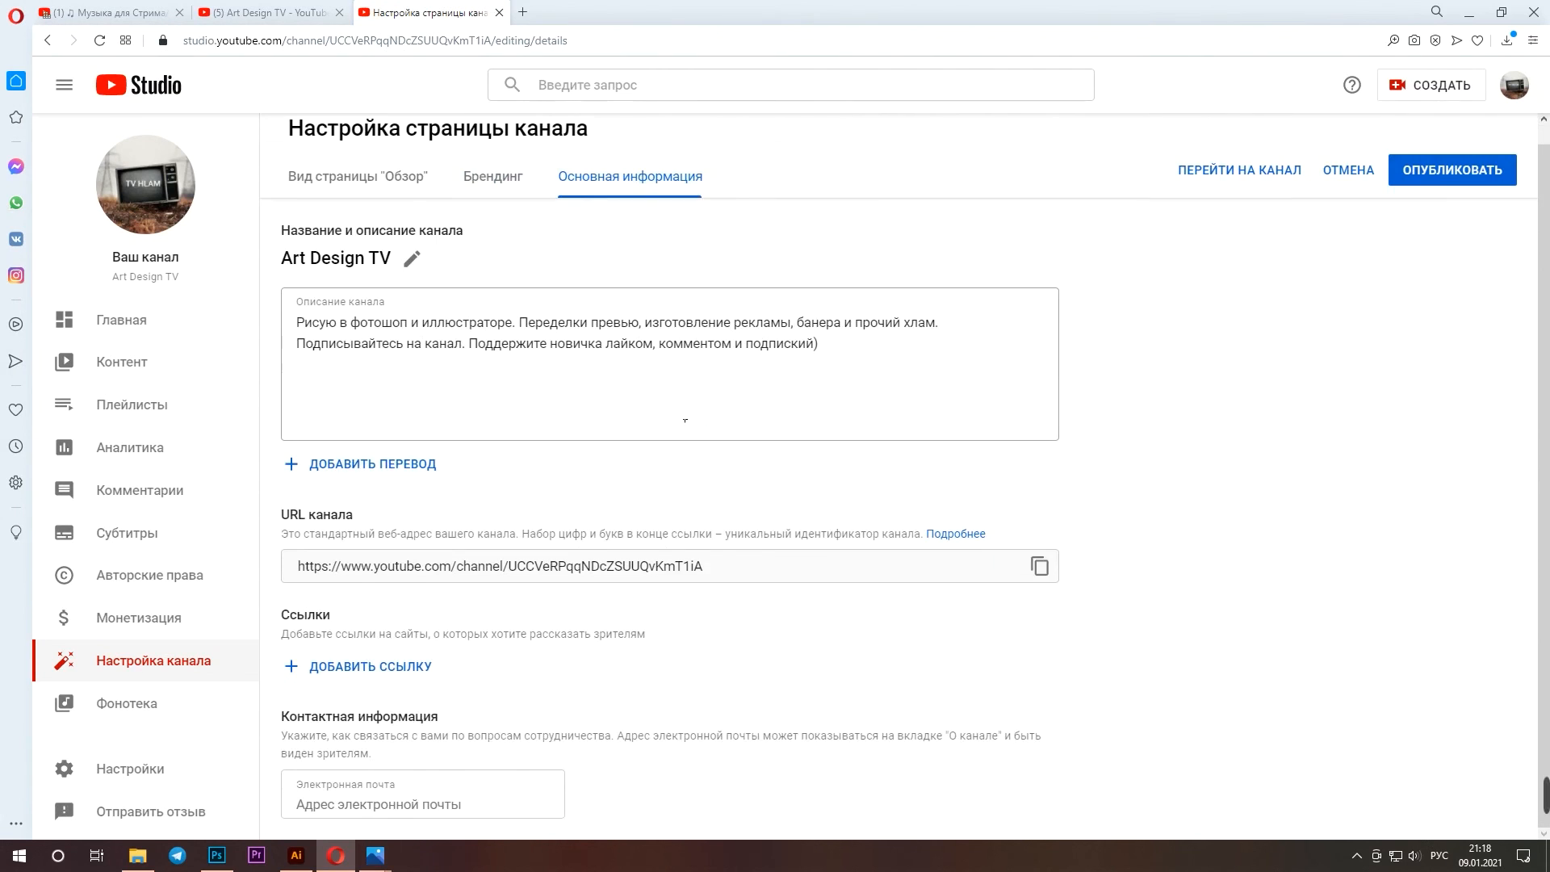
left_click(360, 186)
left_click(476, 202)
scroll(694, 387, "down", 1)
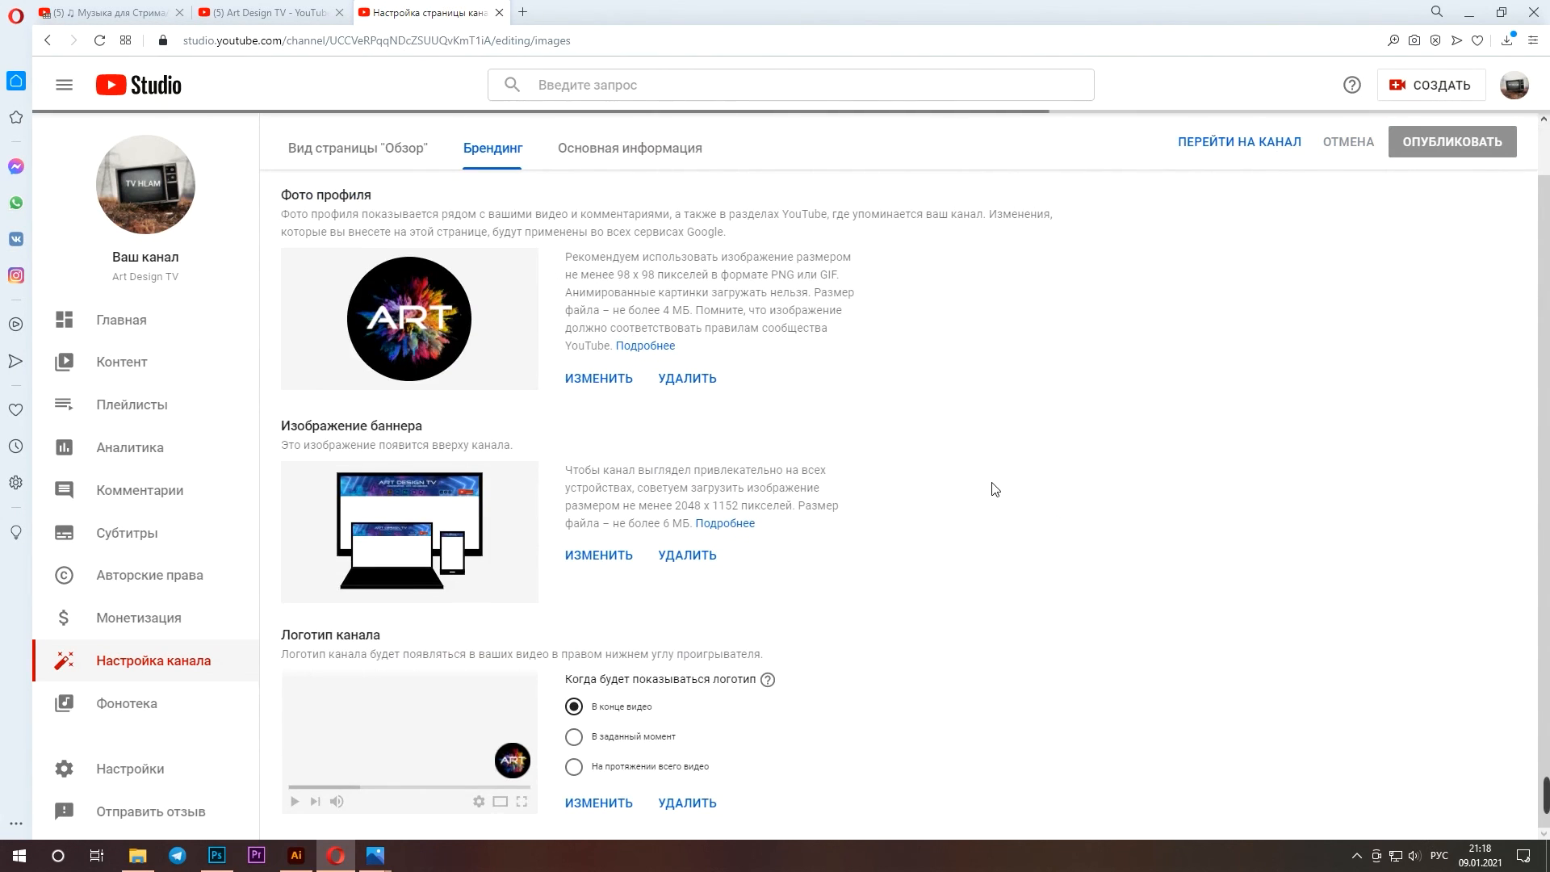
left_click(866, 810)
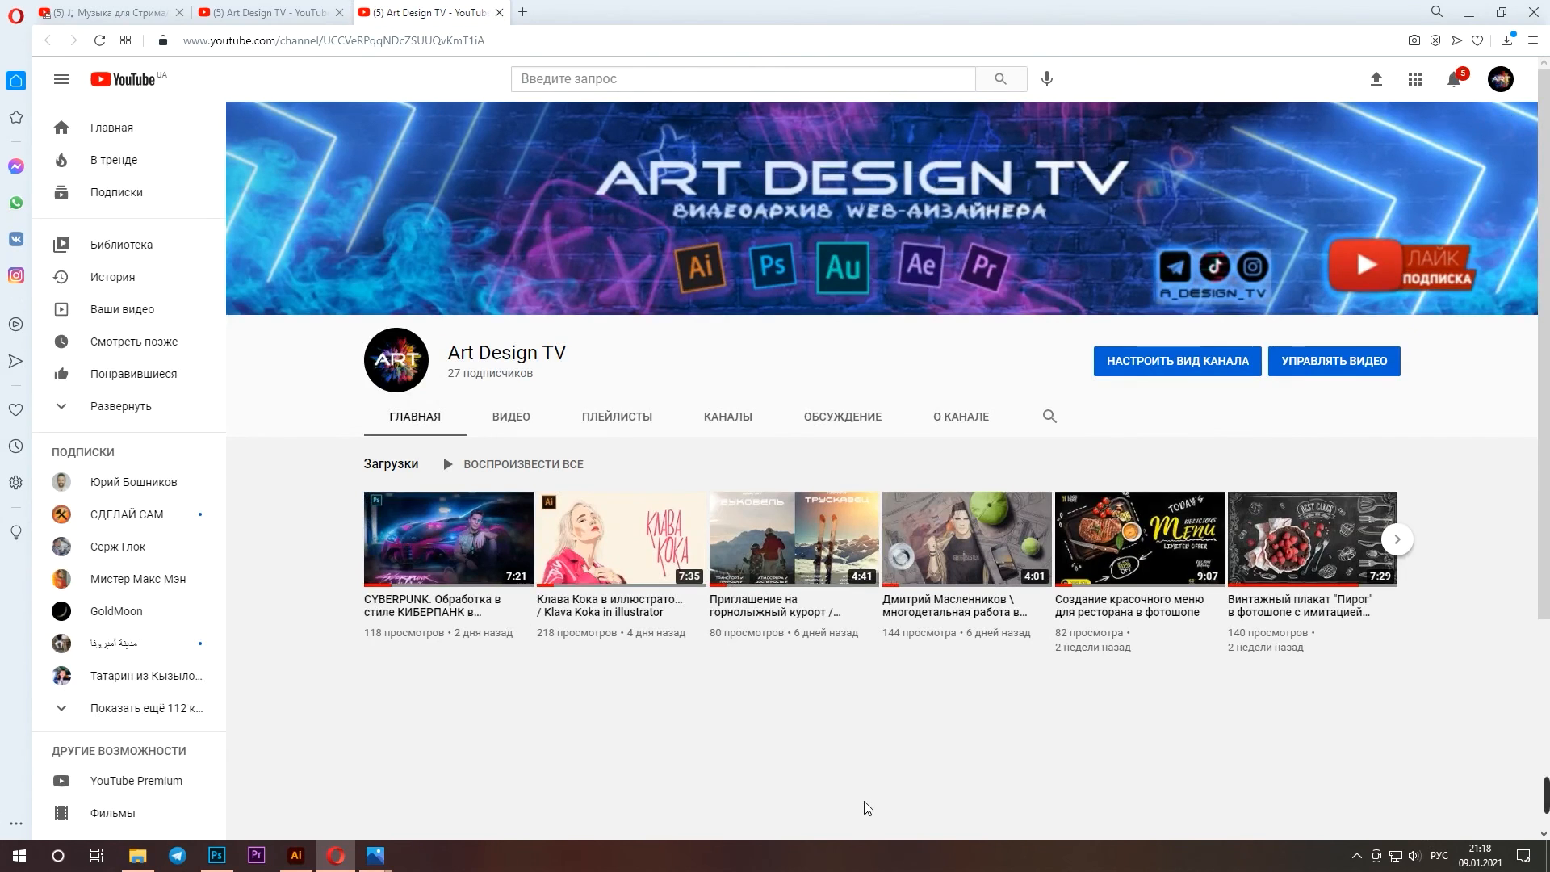
Go to the YouTube home page and reopen the account's own channel to check the new branding
left_click(122, 80)
left_click(117, 84)
left_click(61, 79)
left_click(1501, 79)
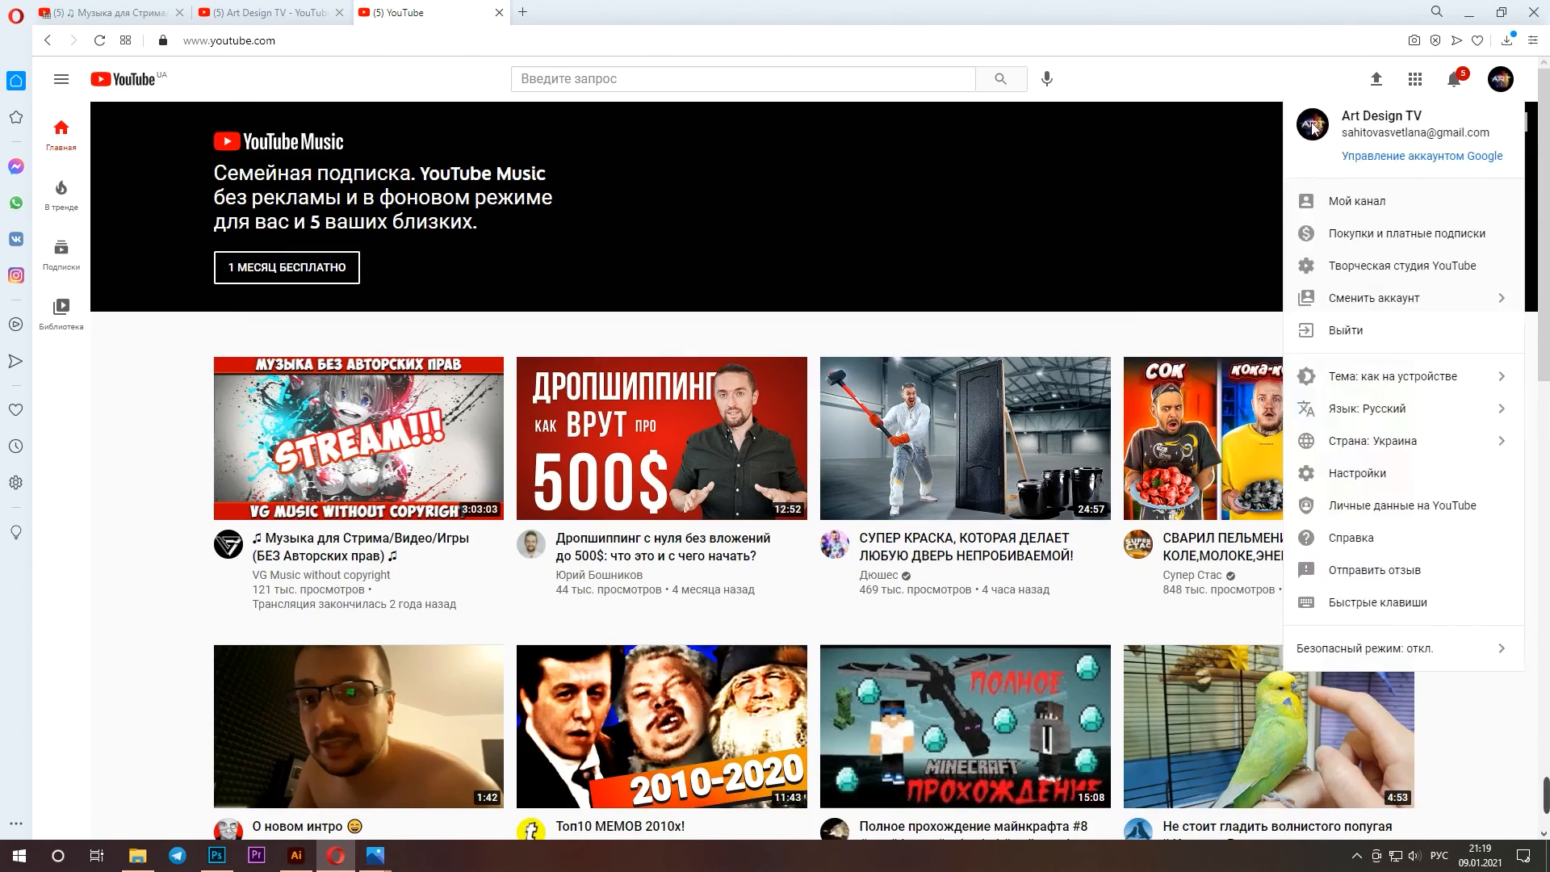
left_click(1365, 205)
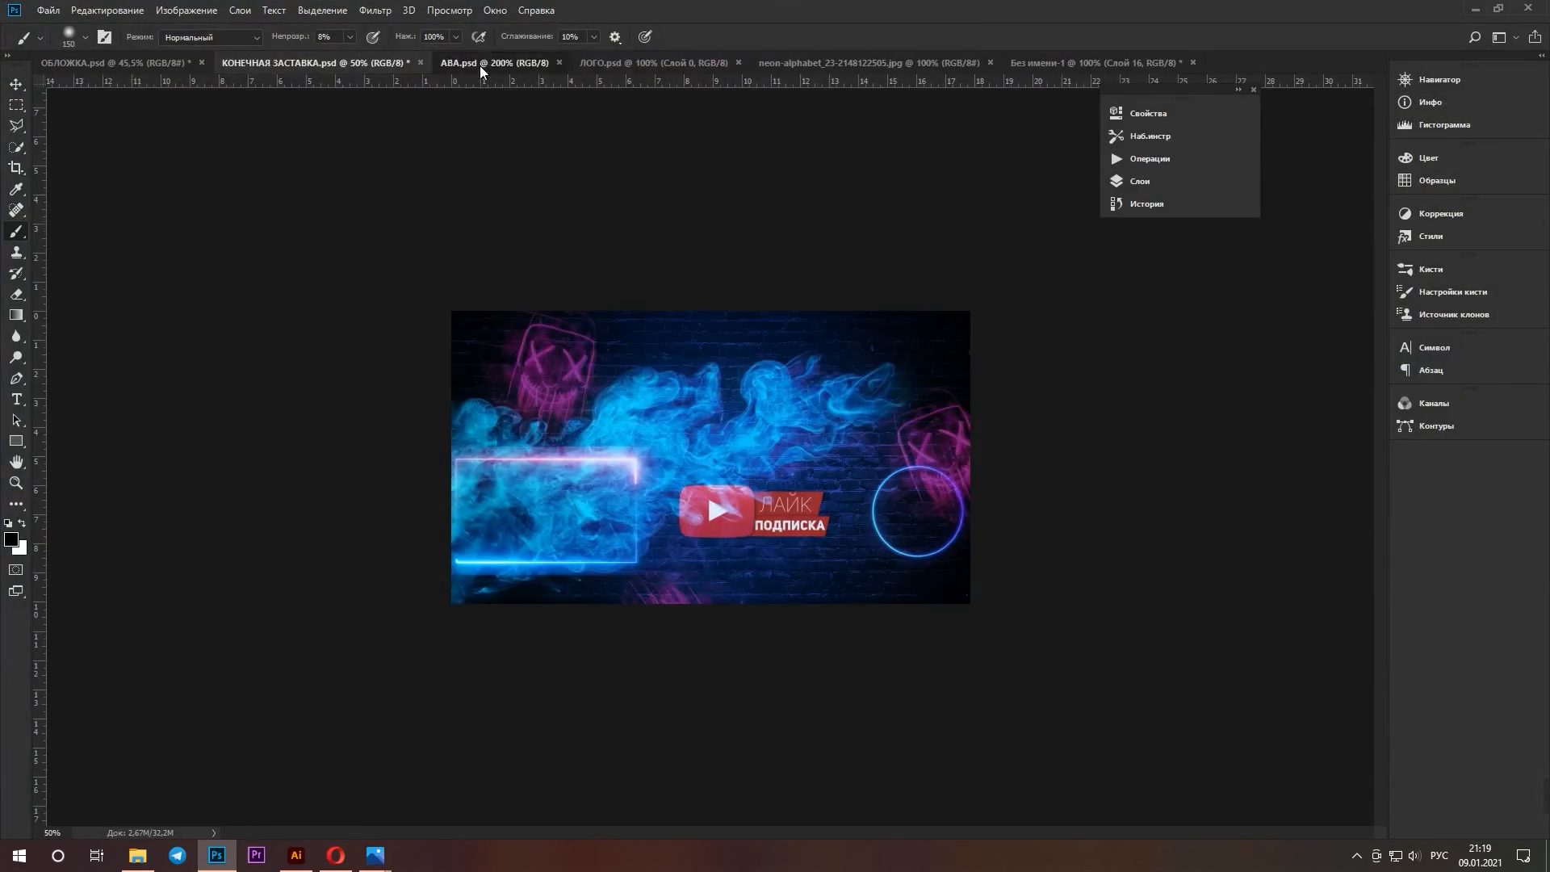
Enlarge the Без имени-1 banner image in Photoshop and save it as a JPEG in Новая папка for the channel
key("ctrl+alt+i")
key("Return")
key("ctrl+shift+s")
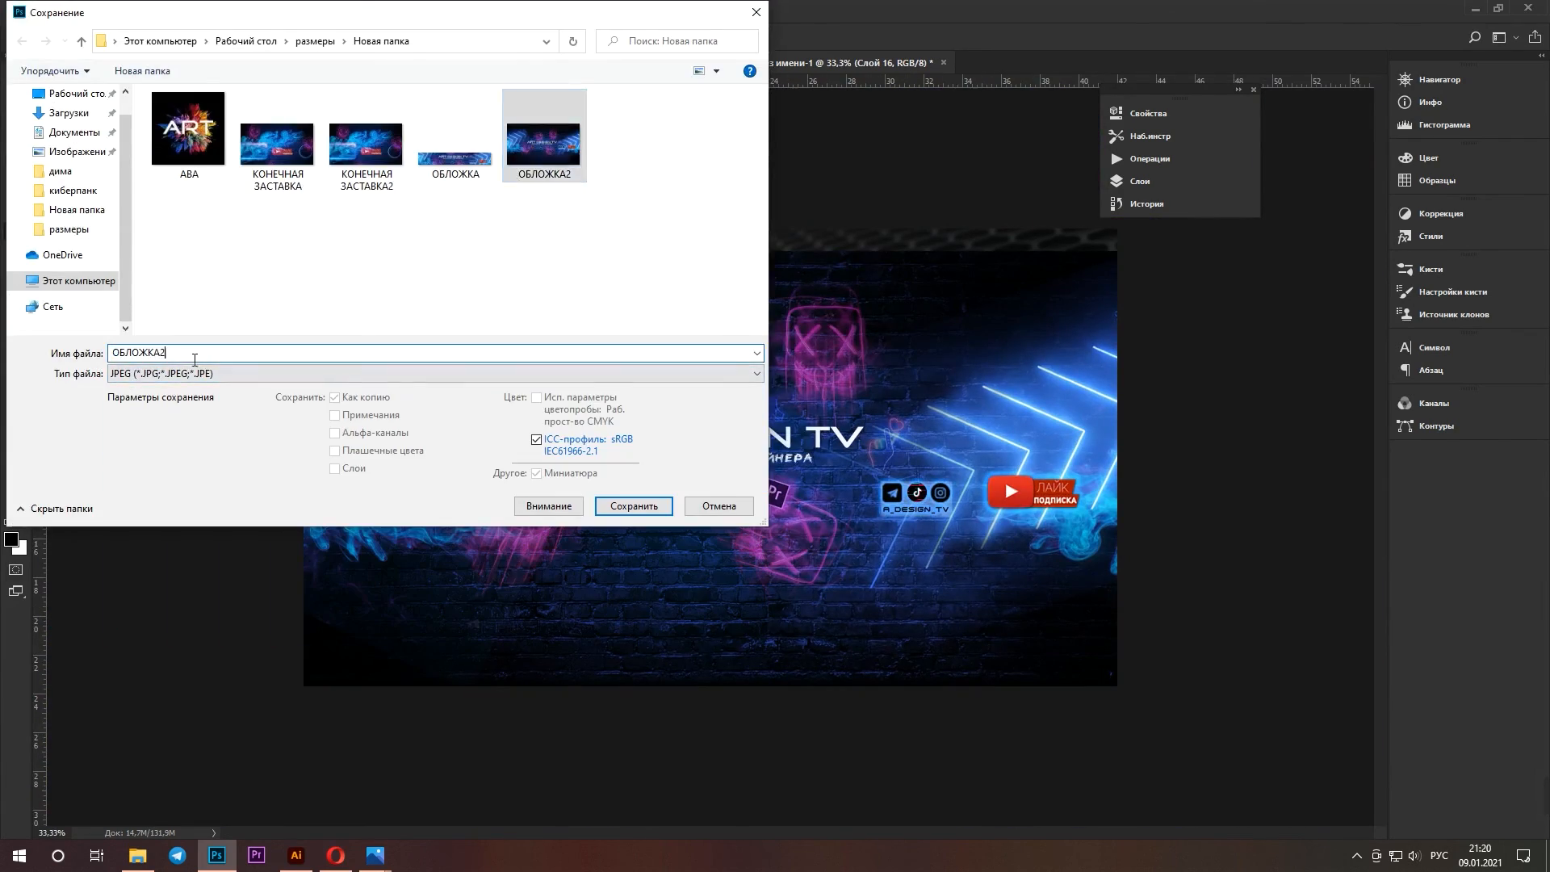
key("Return")
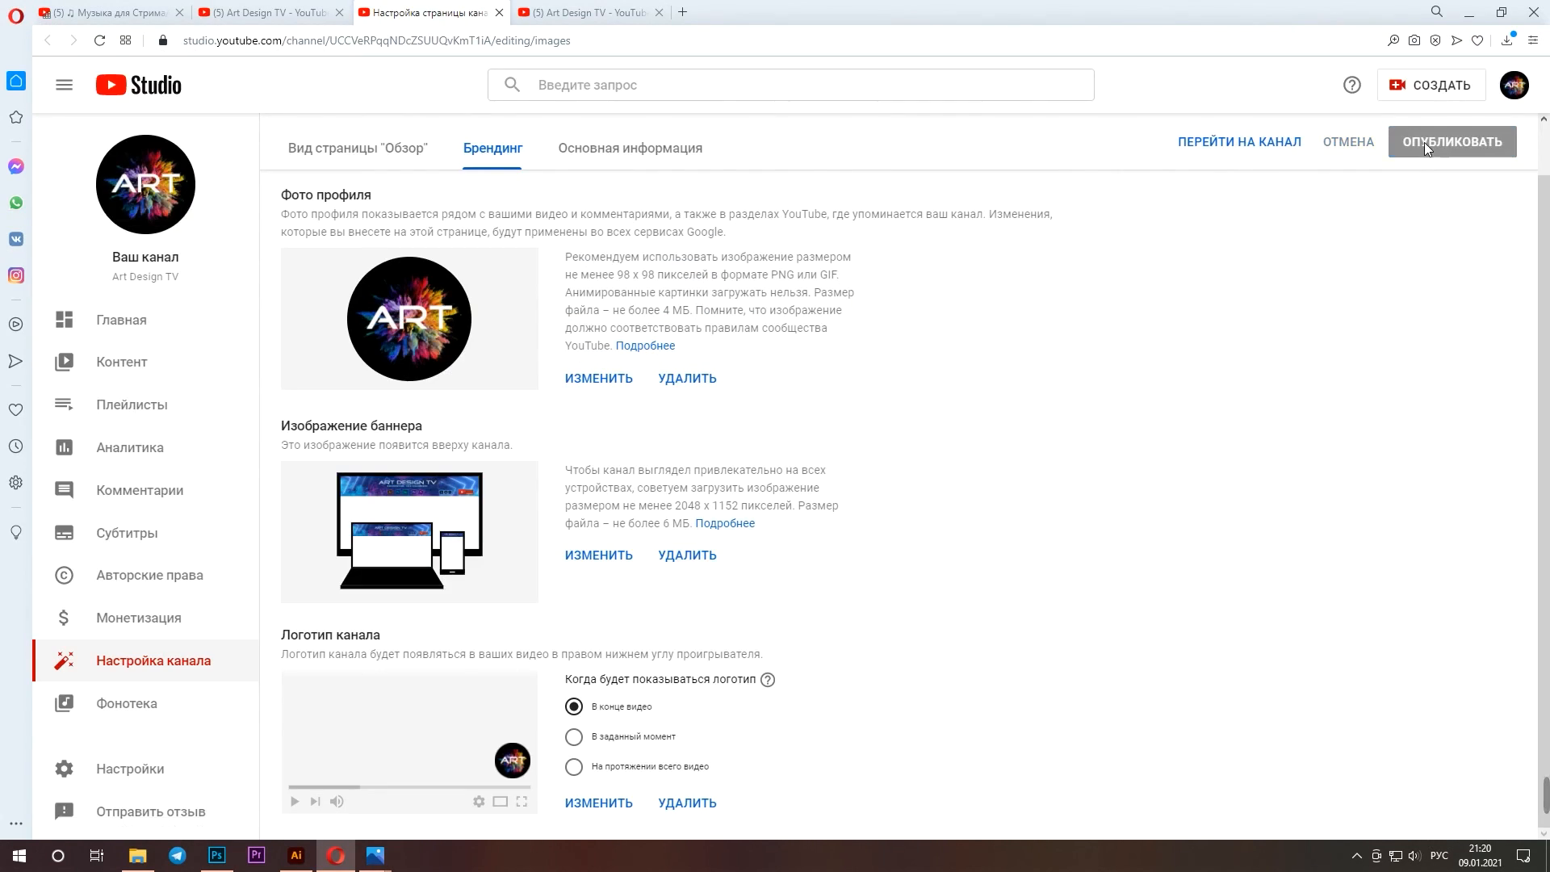
left_click(921, 827)
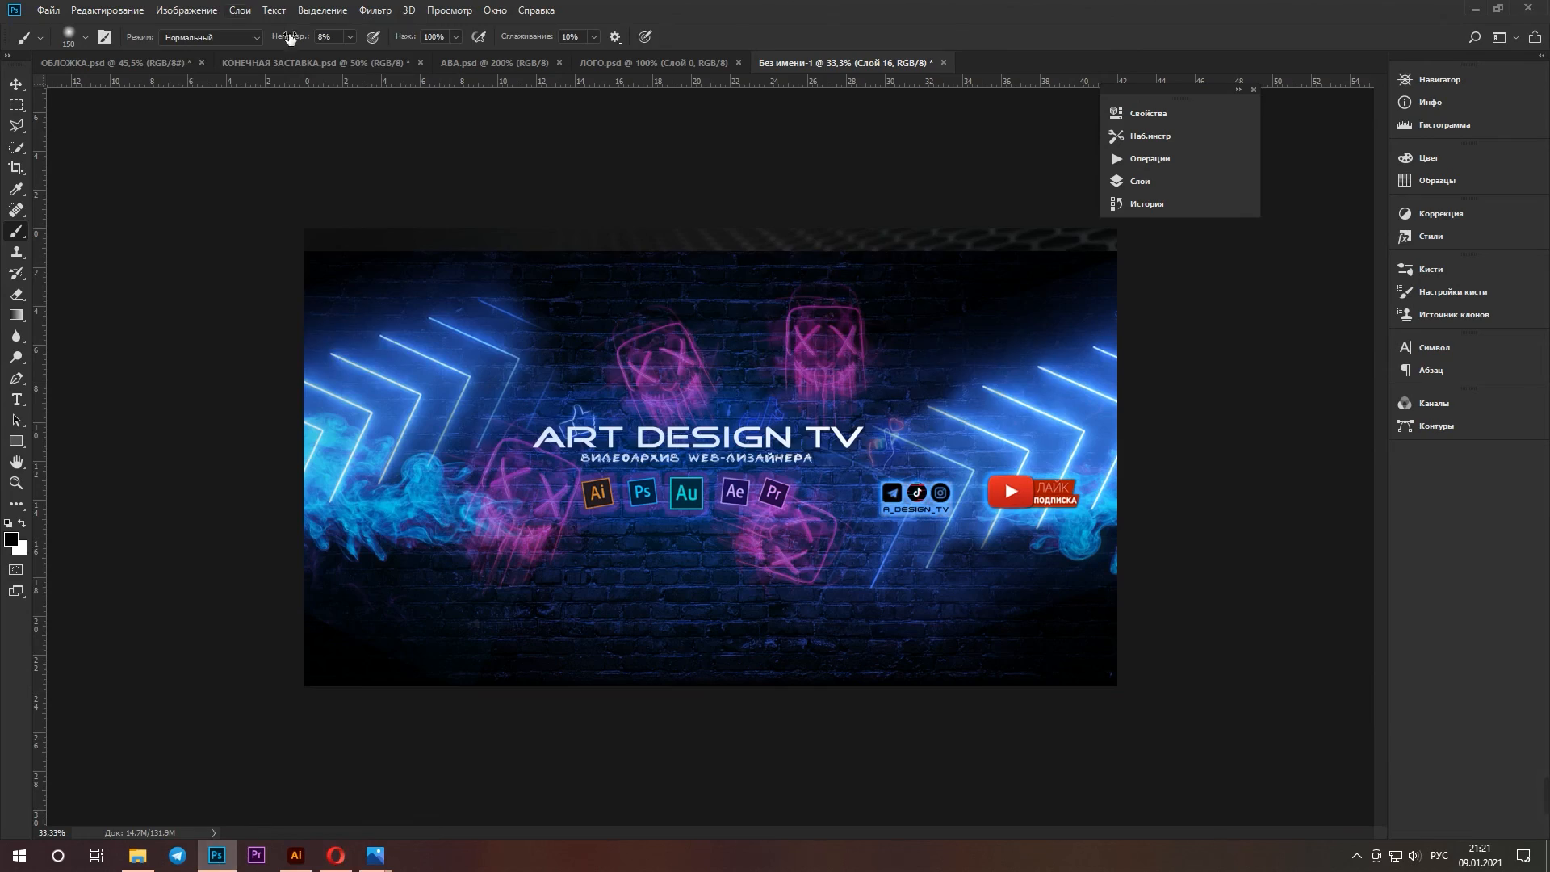
Enlarge the Без имени-1 banner again and save it as a JPEG at quality 12 with the optimized baseline format
key("ctrl+alt+i")
key("Return")
key("ctrl+shift+s")
key("Return")
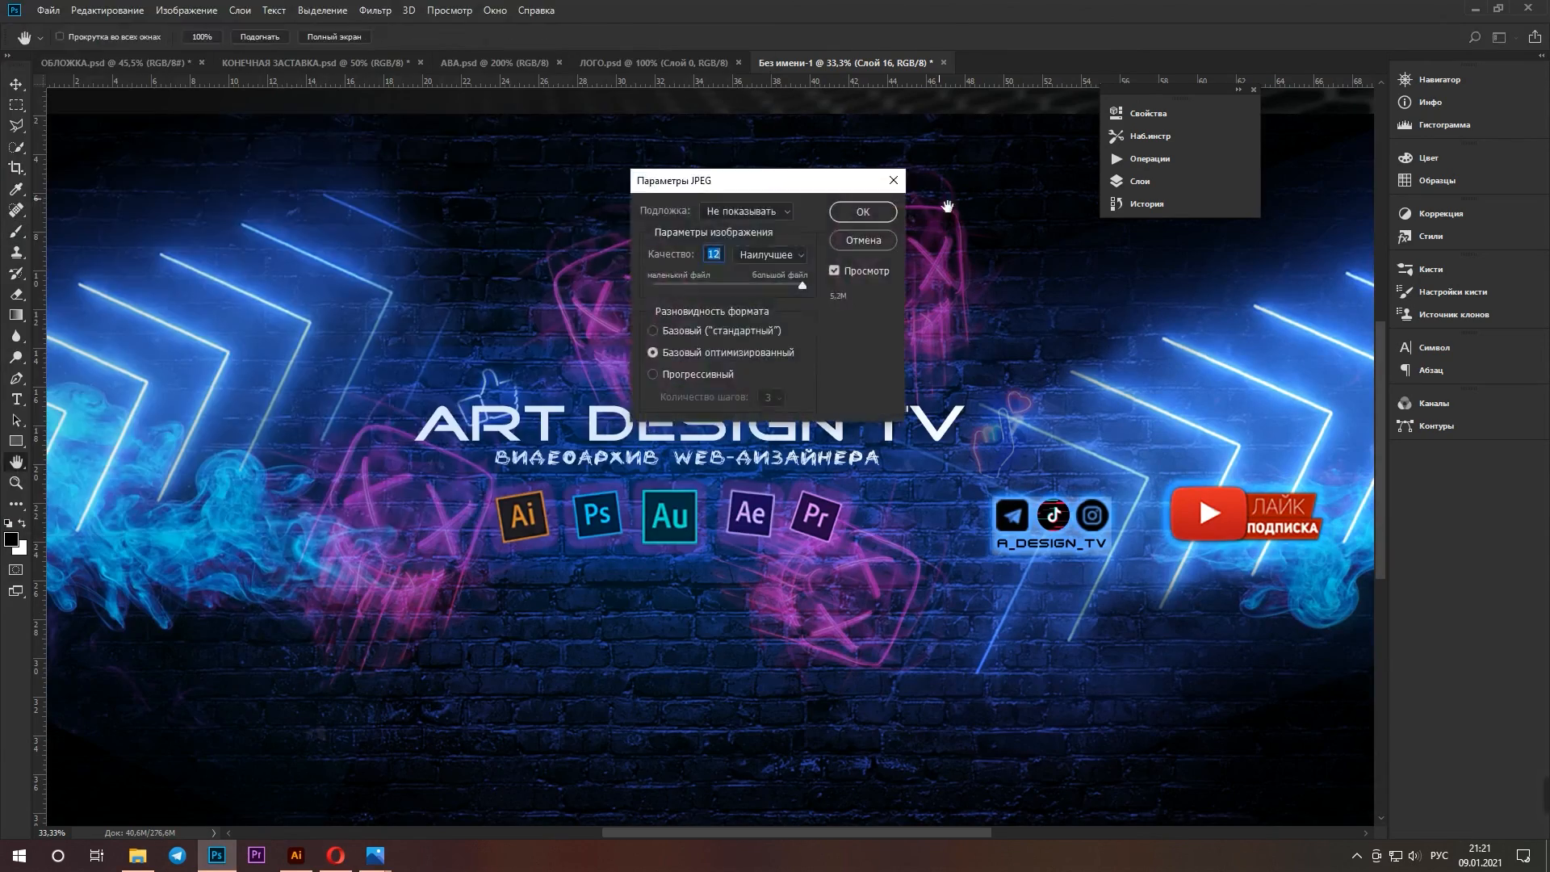
Publish the updated banner in YouTube Studio and view the channel's home and videos pages
left_click(1512, 138)
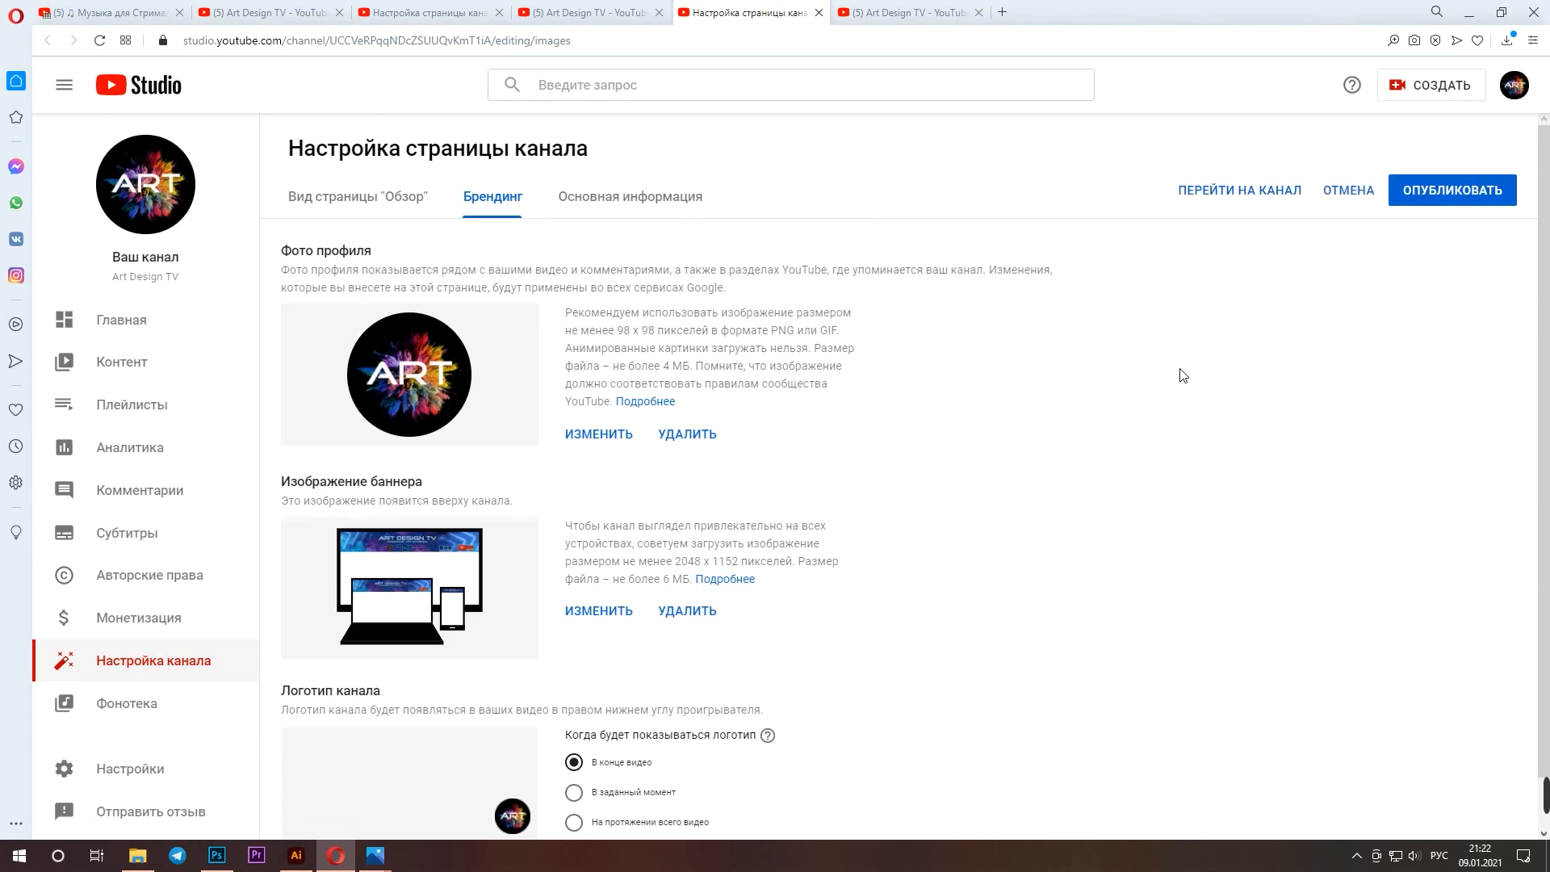
left_click(902, 140)
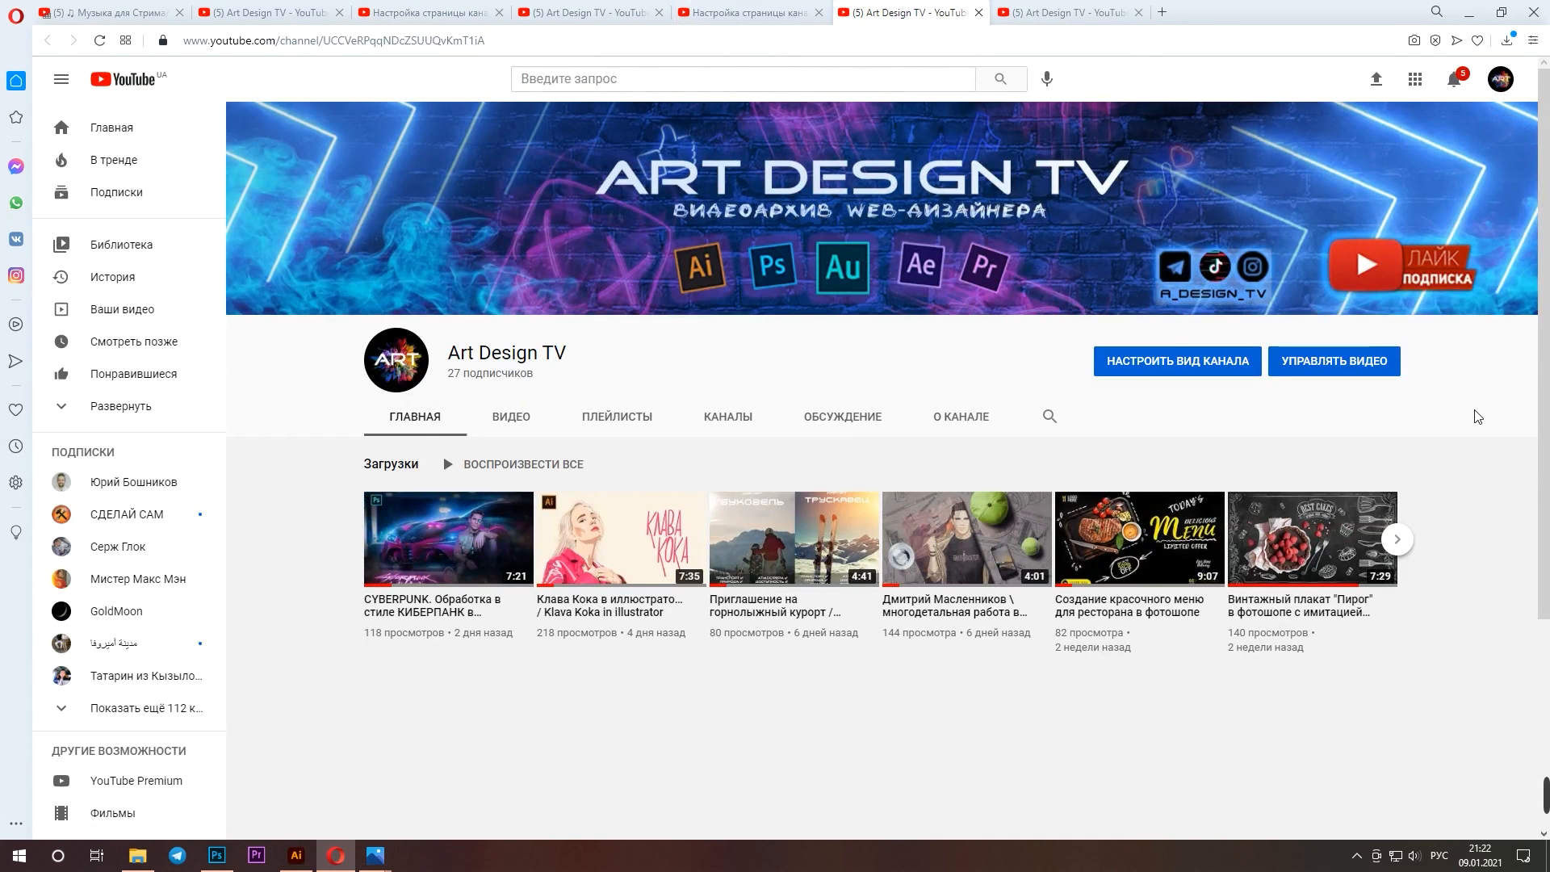
left_click(512, 416)
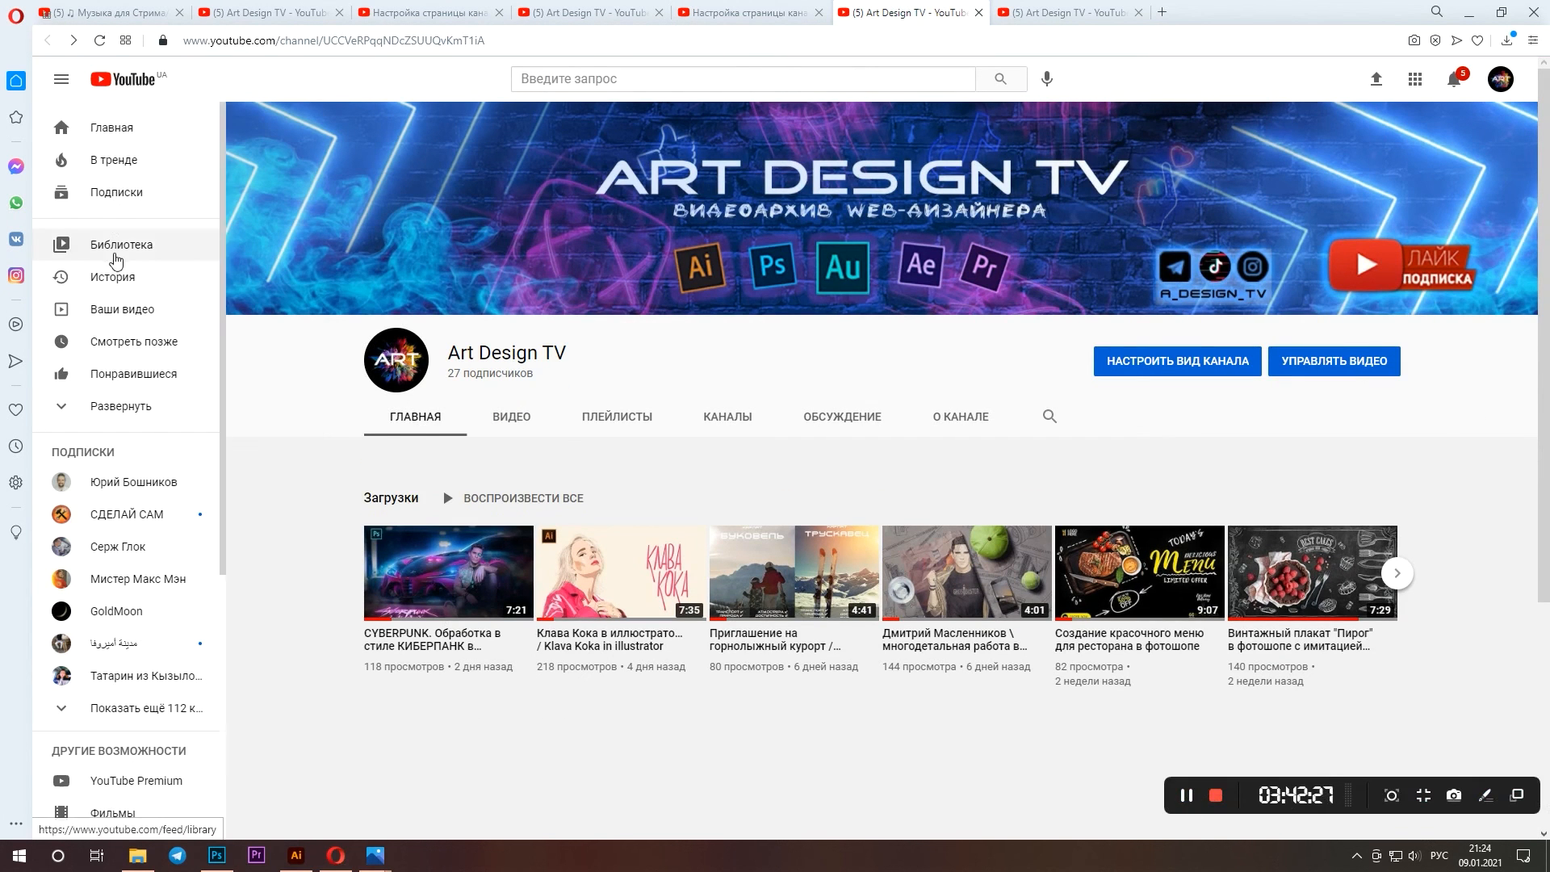